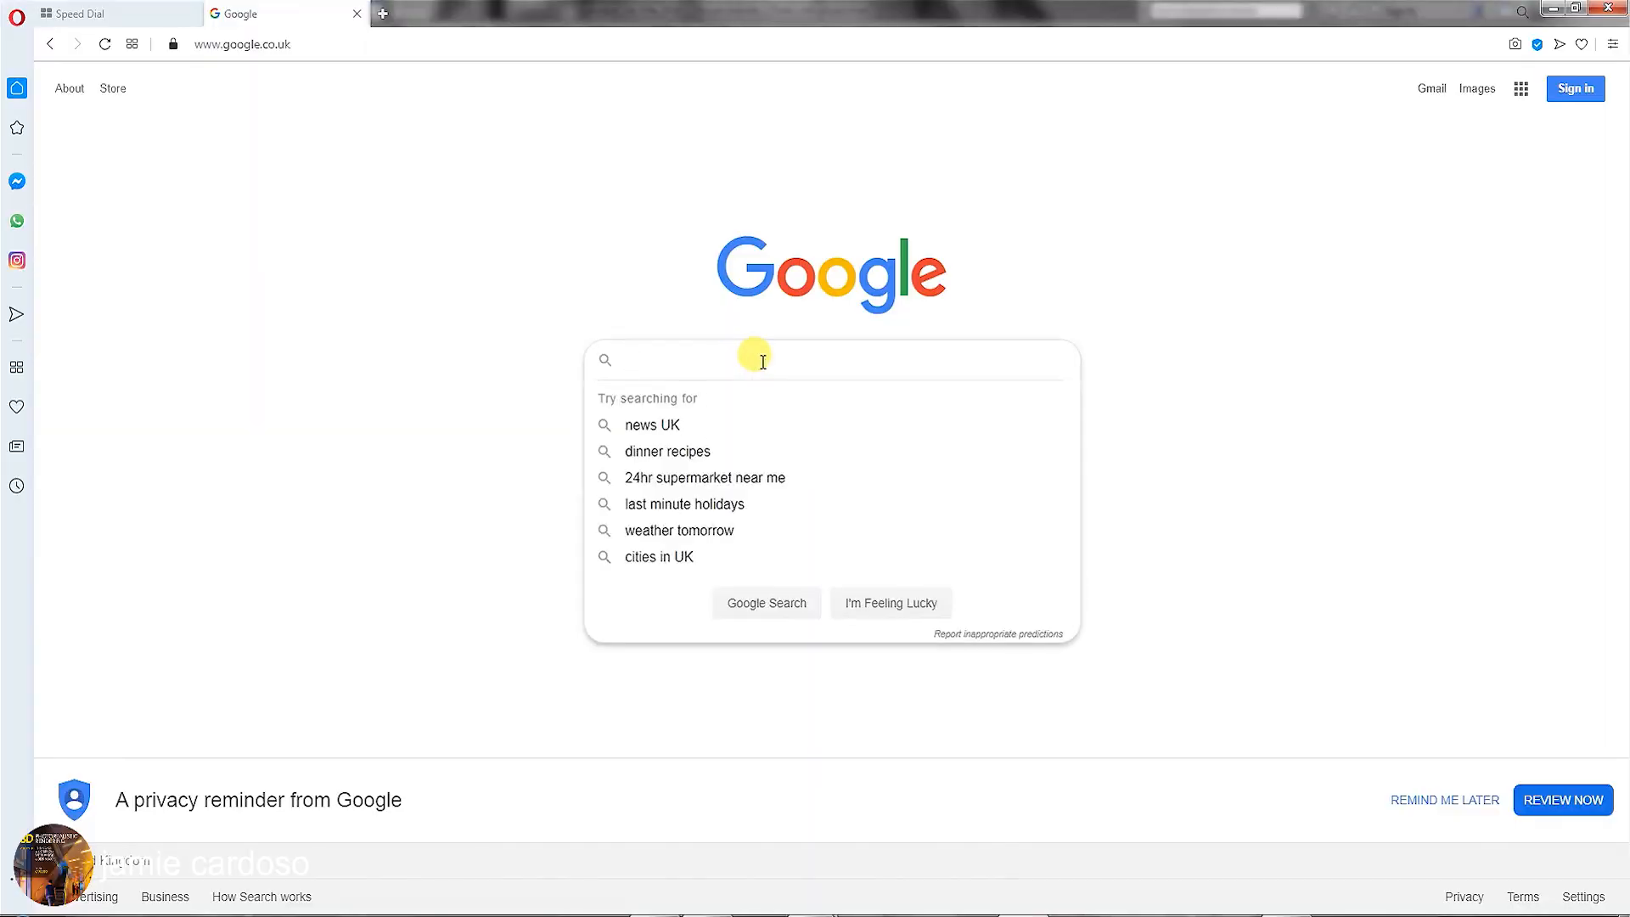
- Search Google for automodeller, open the AutoModeller Pro website and look through its home page
{"action": "key", "text": "Return"}
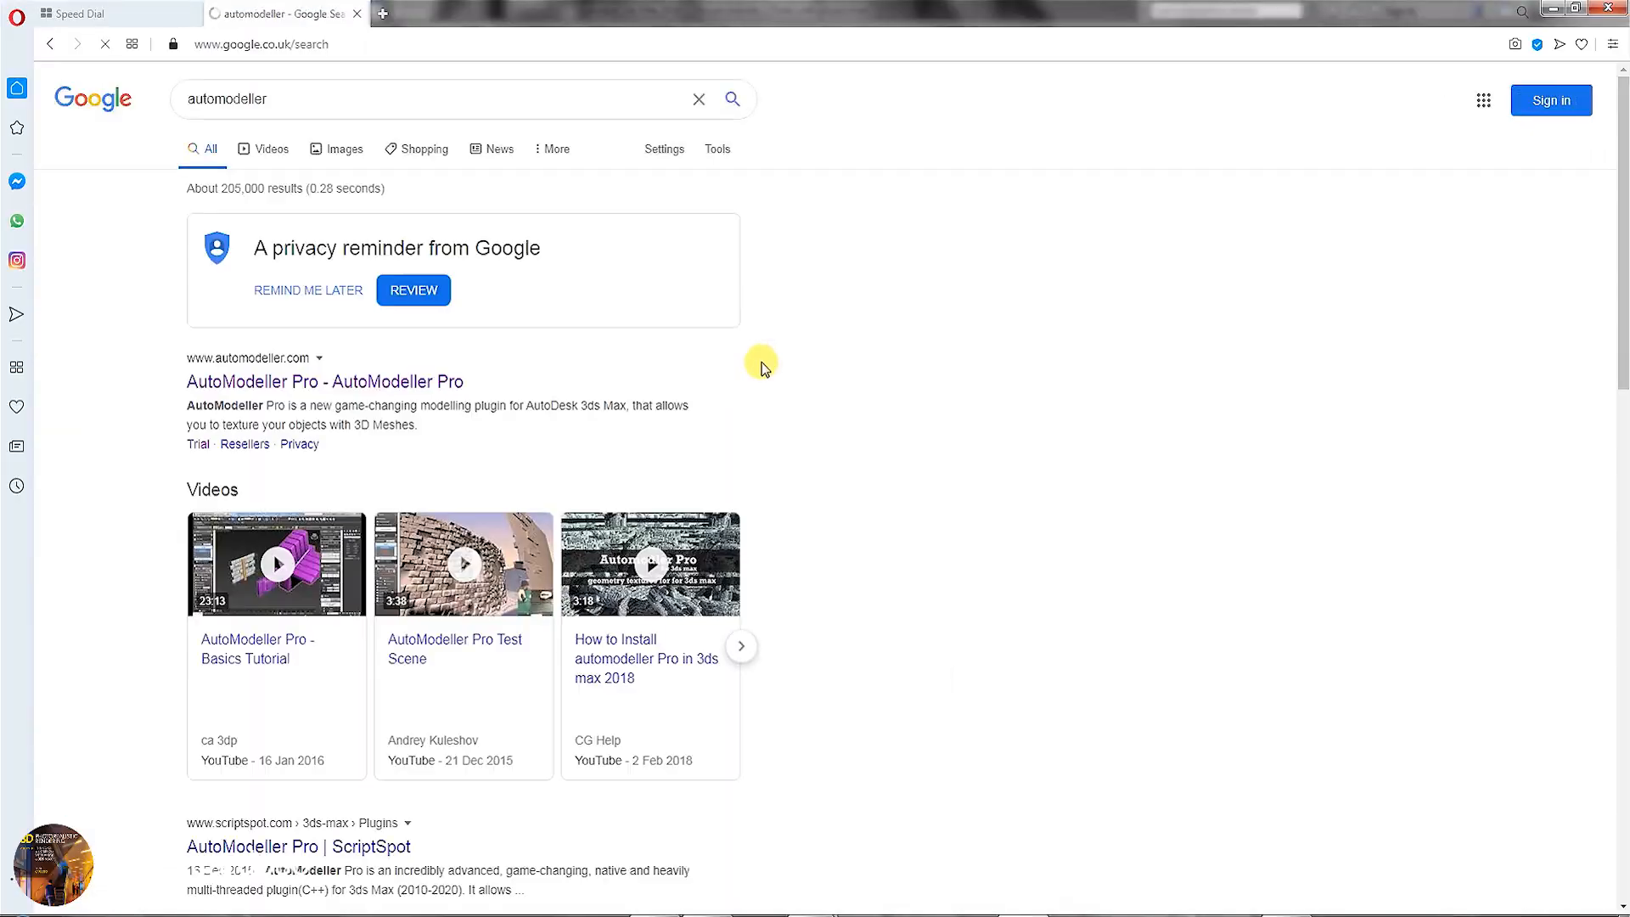
{"action": "left_click", "coordinate": [293, 380]}
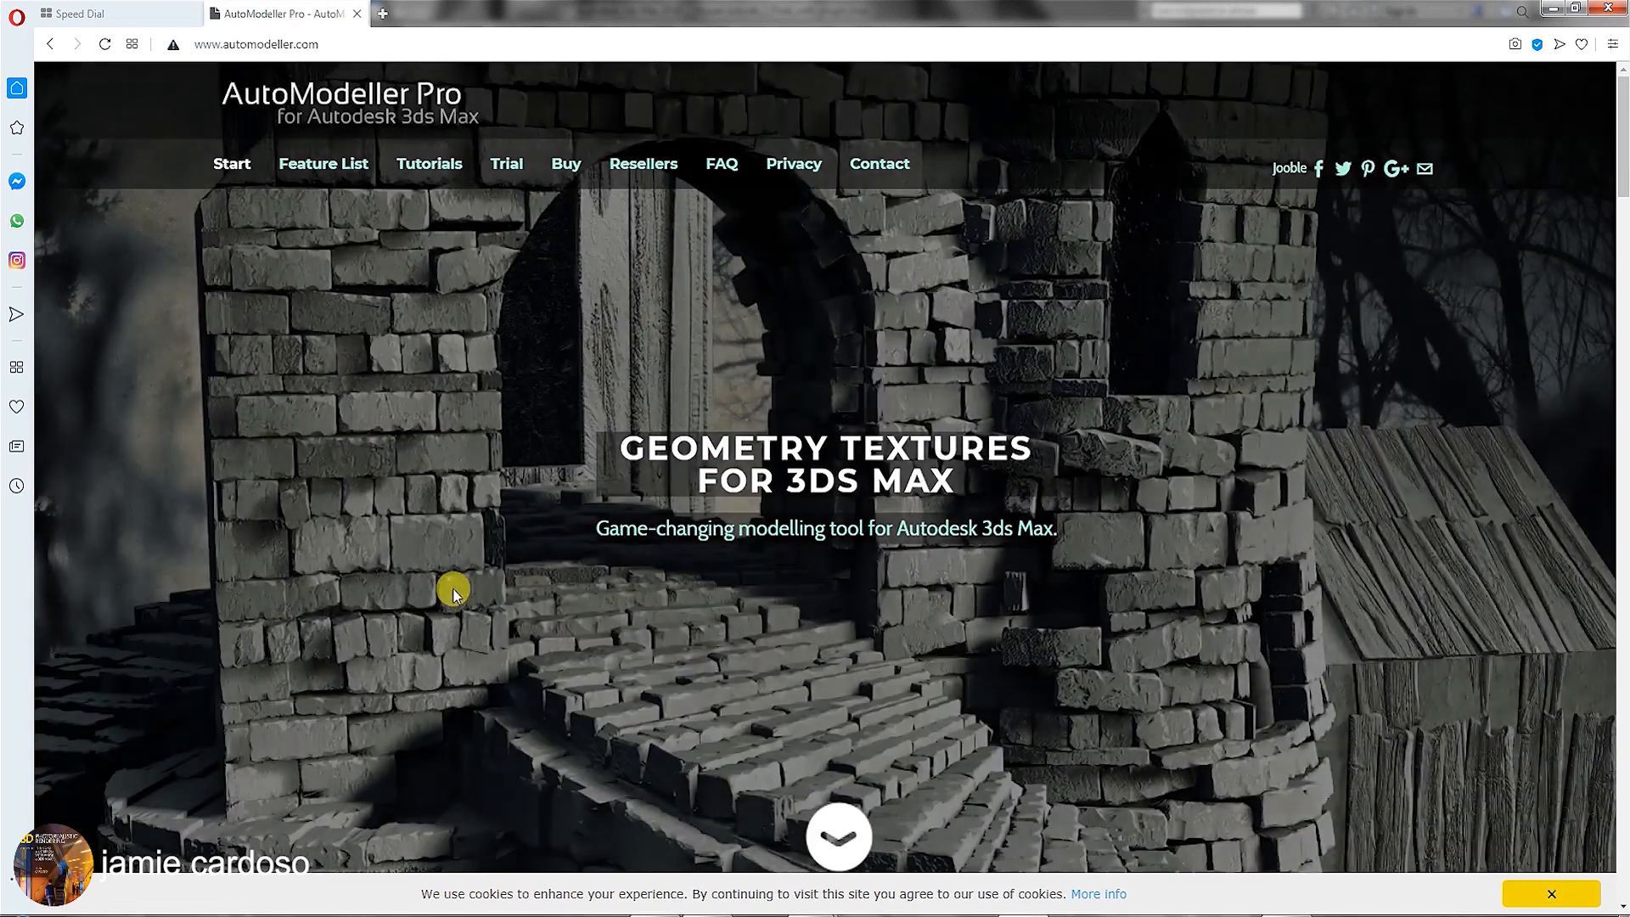
{"action": "scroll", "coordinate": [904, 433], "scroll_direction": "down", "scroll_amount": 5}
{"action": "scroll", "coordinate": [904, 433], "scroll_direction": "down", "scroll_amount": 15}
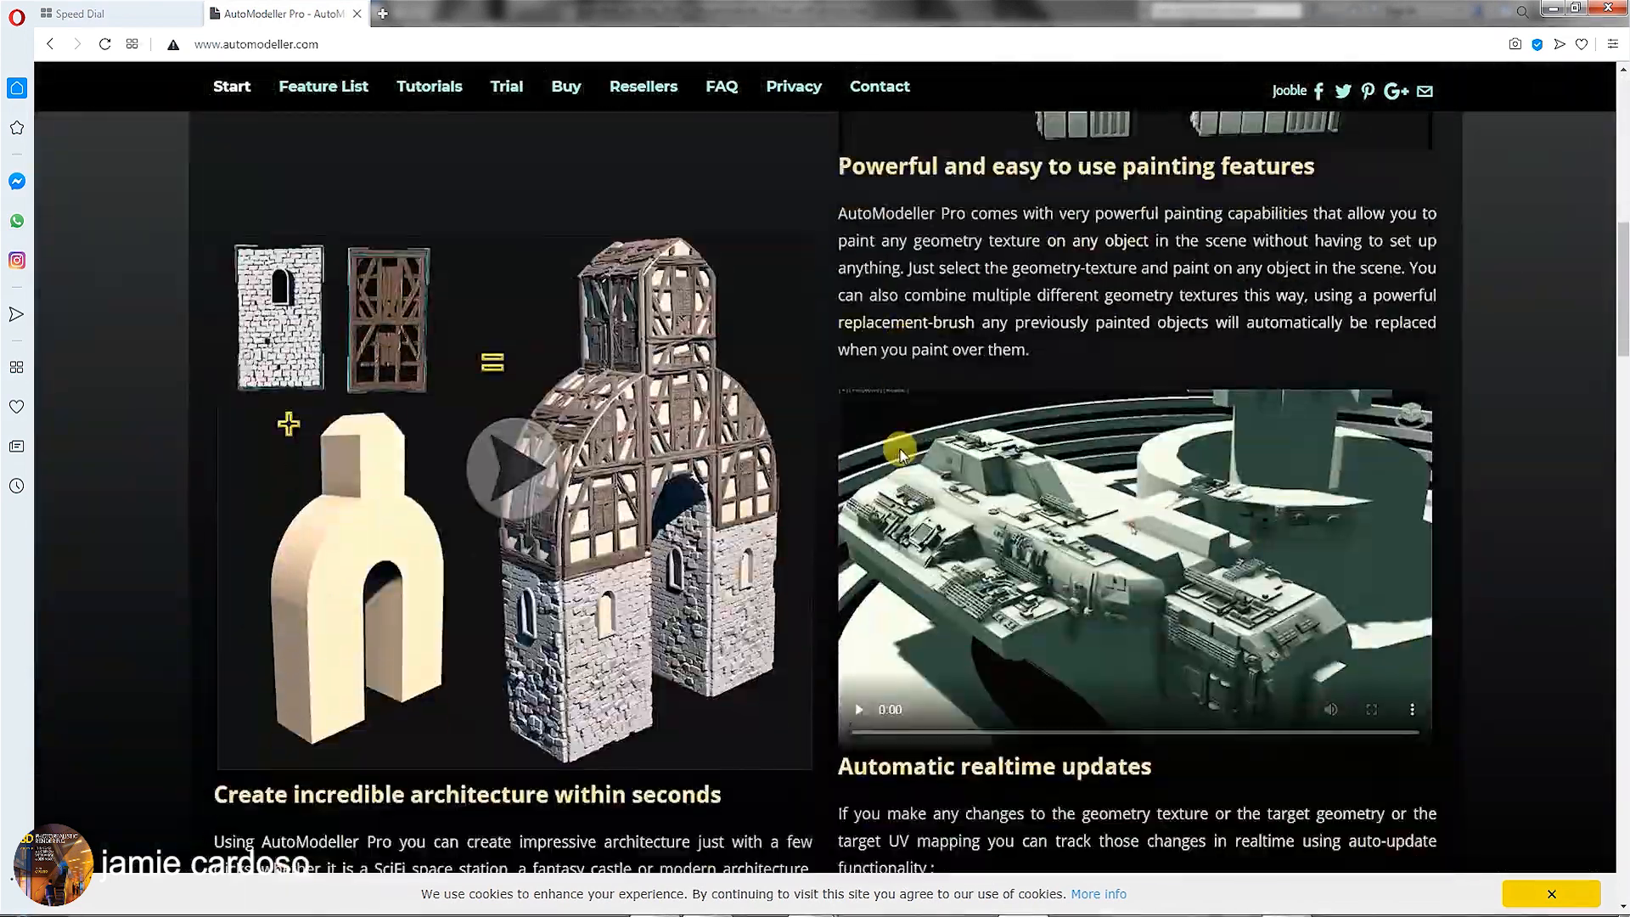
{"action": "scroll", "coordinate": [701, 693], "scroll_direction": "down", "scroll_amount": 20}
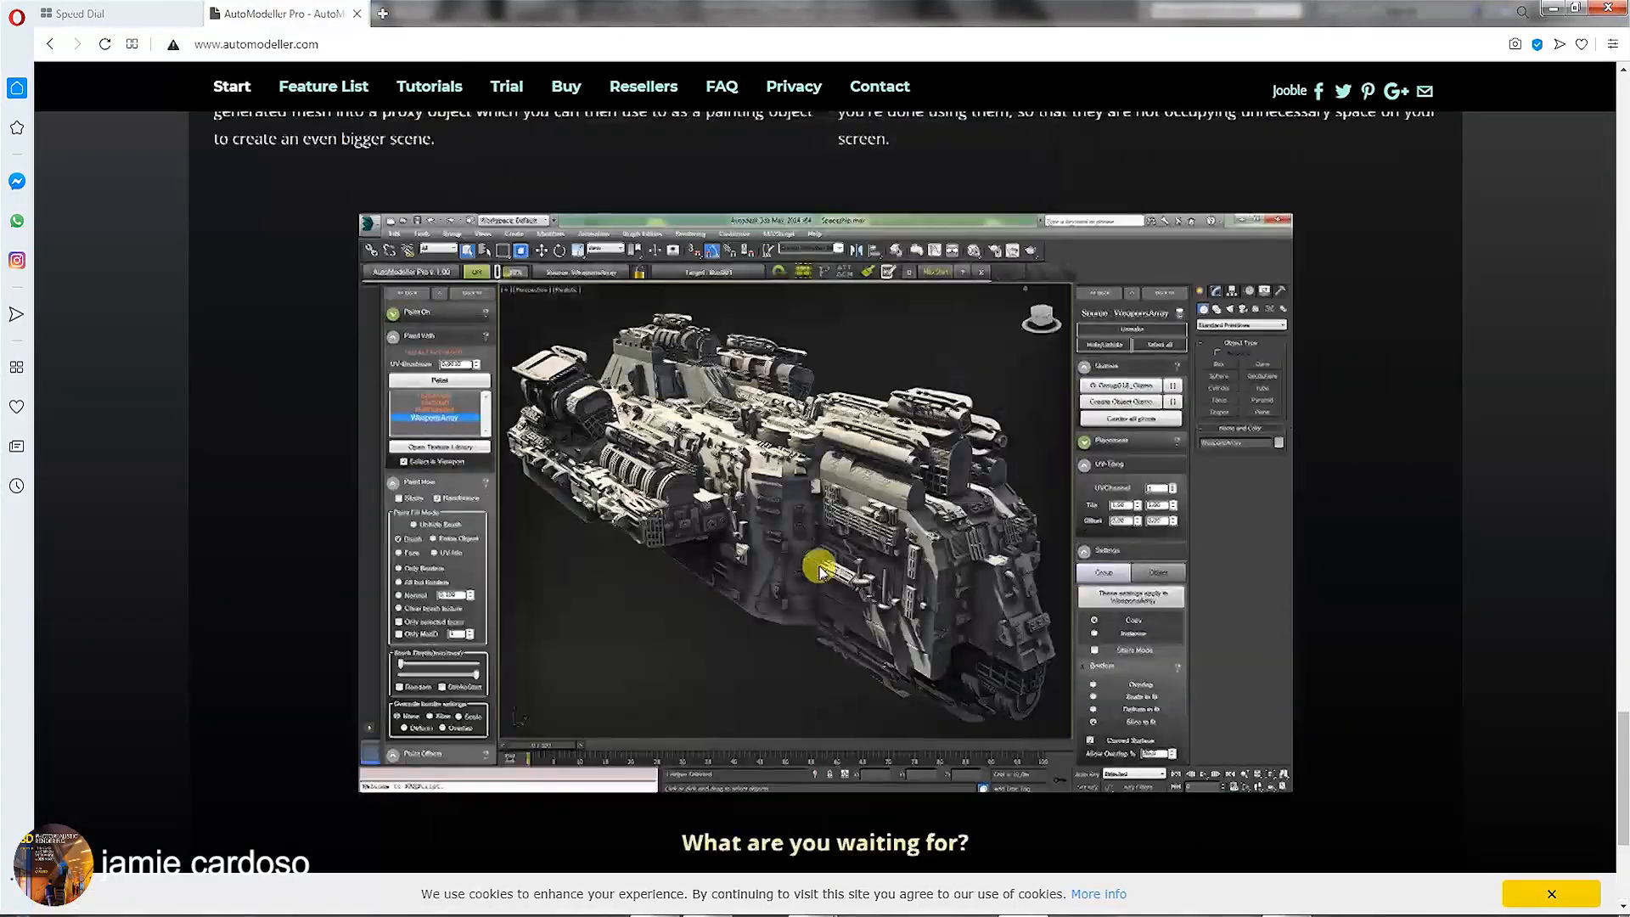
{"action": "scroll", "coordinate": [820, 571], "scroll_direction": "up", "scroll_amount": 8}
- Look through the site's Tutorials and Feature List pages, including the replacement brush with border slicing example
{"action": "left_click", "coordinate": [433, 88]}
{"action": "left_click", "coordinate": [323, 163]}
{"action": "scroll", "coordinate": [938, 553], "scroll_direction": "down", "scroll_amount": 4}
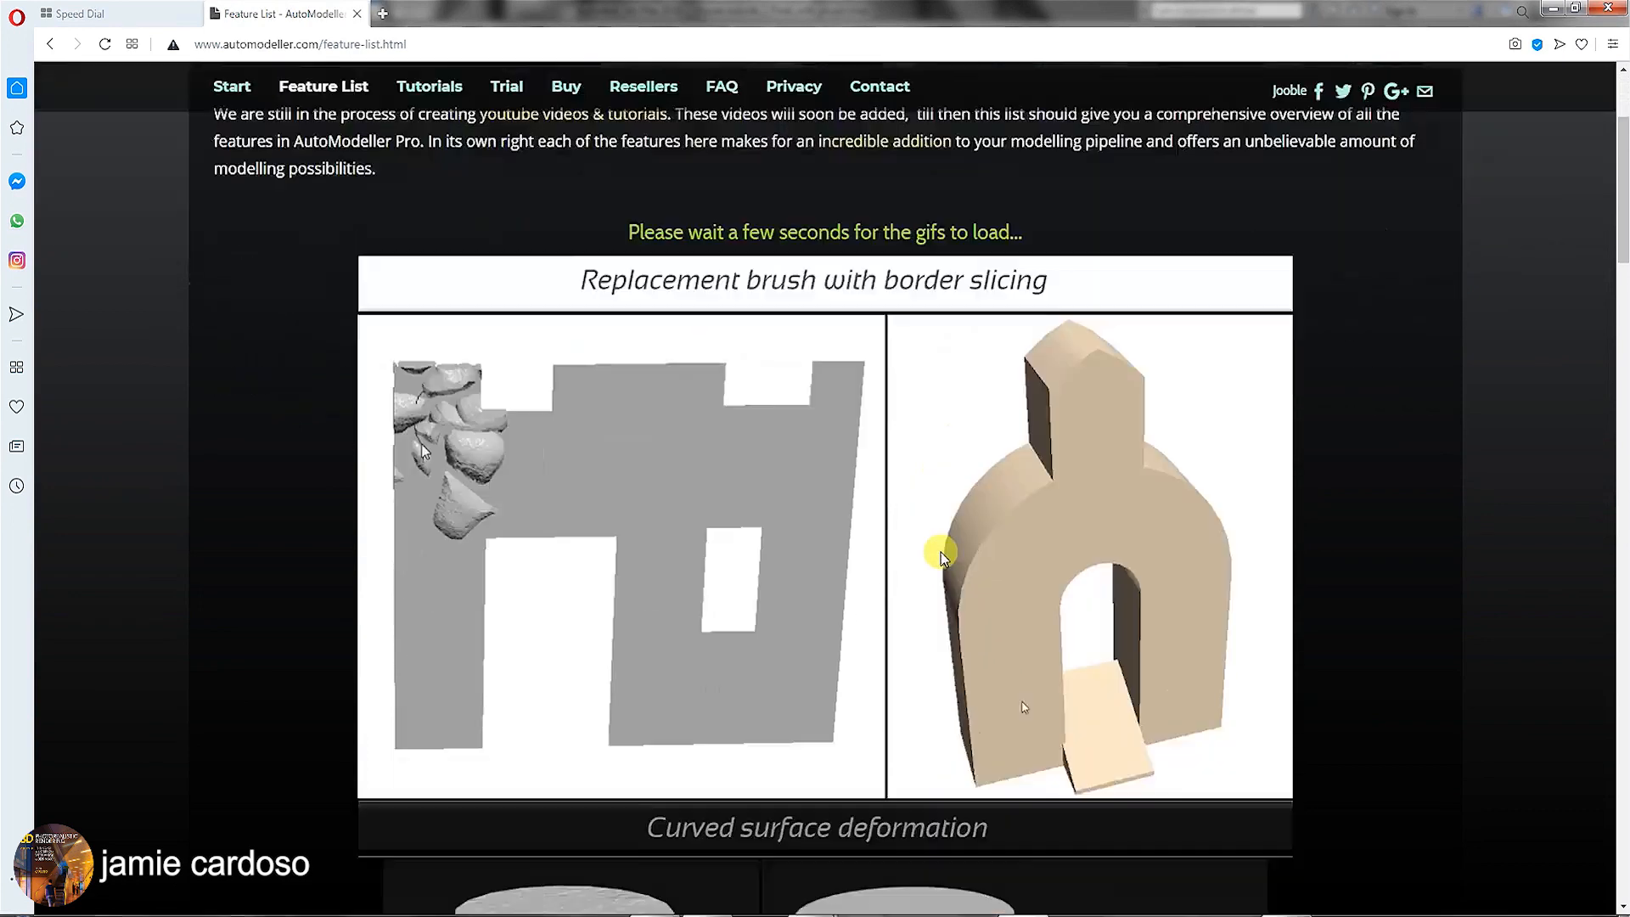
{"action": "scroll", "coordinate": [940, 553], "scroll_direction": "up", "scroll_amount": 5}
{"action": "scroll", "coordinate": [942, 556], "scroll_direction": "down", "scroll_amount": 4}
{"action": "scroll", "coordinate": [509, 378], "scroll_direction": "up", "scroll_amount": 5}
- Review the plugin's trial terms and its licensing options on the Trial and Buy pages
{"action": "left_click", "coordinate": [507, 162]}
{"action": "left_click", "coordinate": [574, 93]}
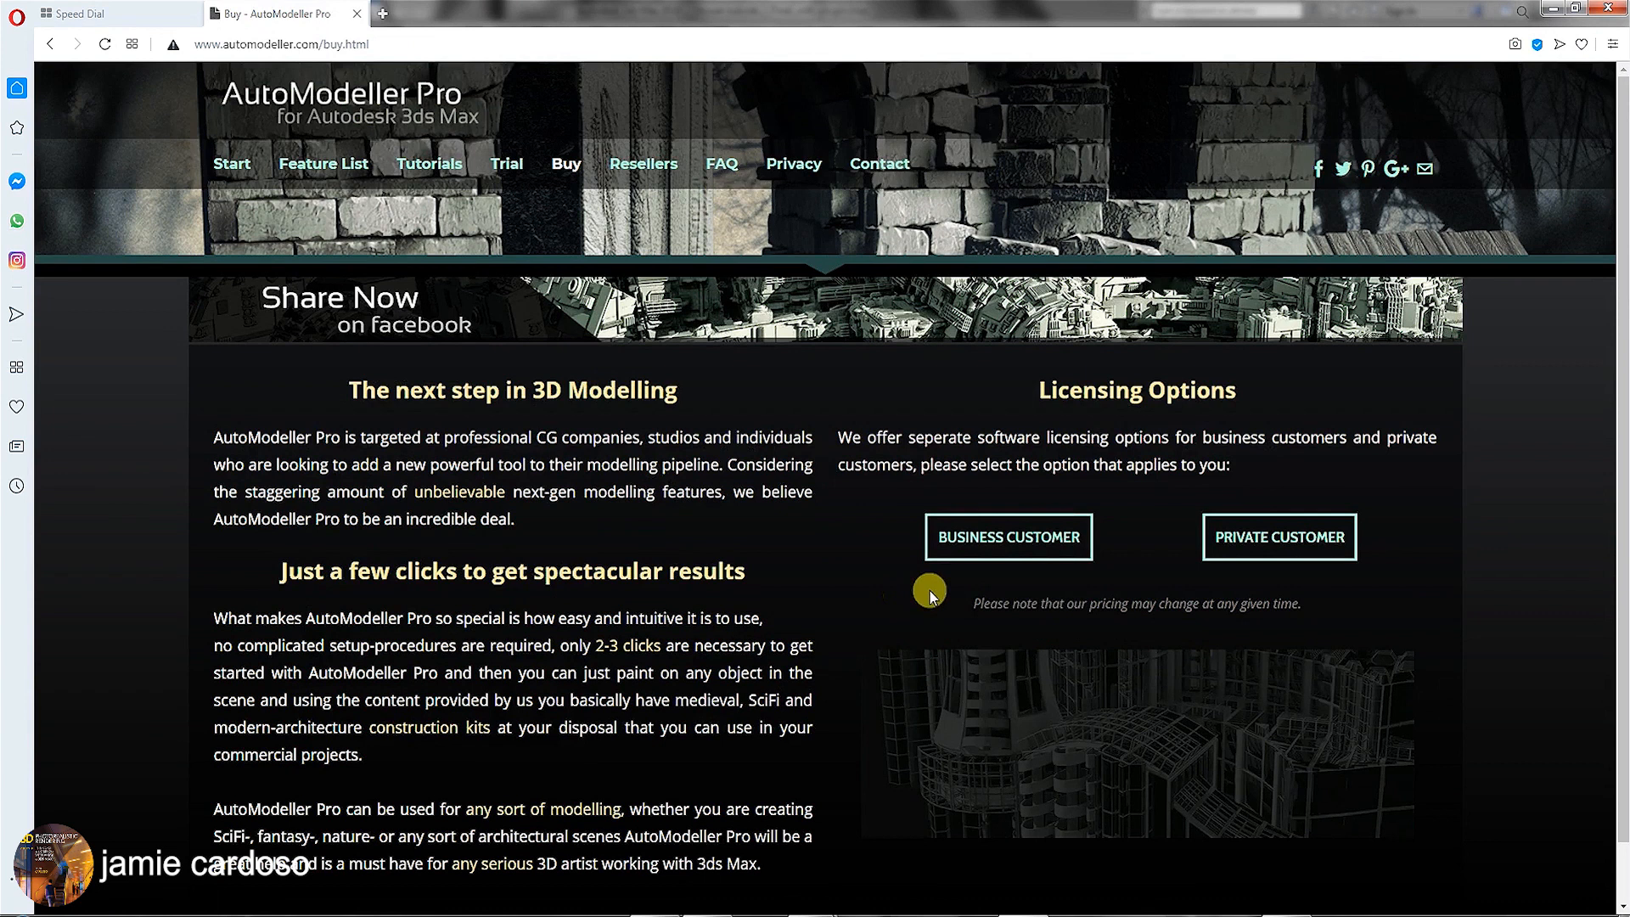
{"action": "left_click", "coordinate": [507, 163]}
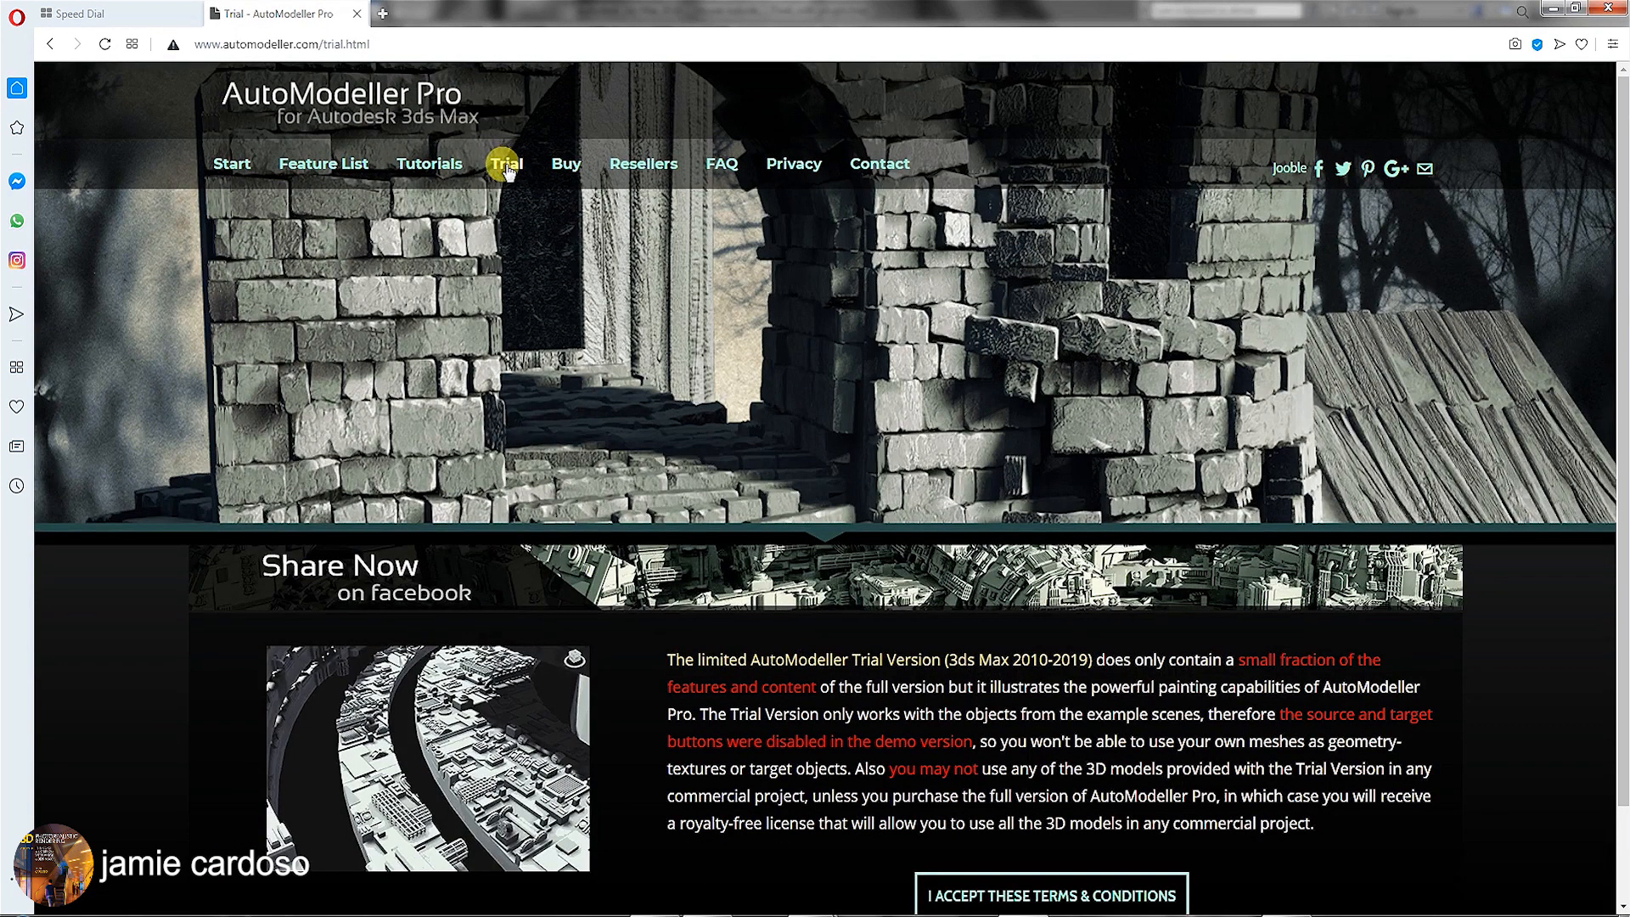
{"action": "scroll", "coordinate": [917, 430], "scroll_direction": "down", "scroll_amount": 1}
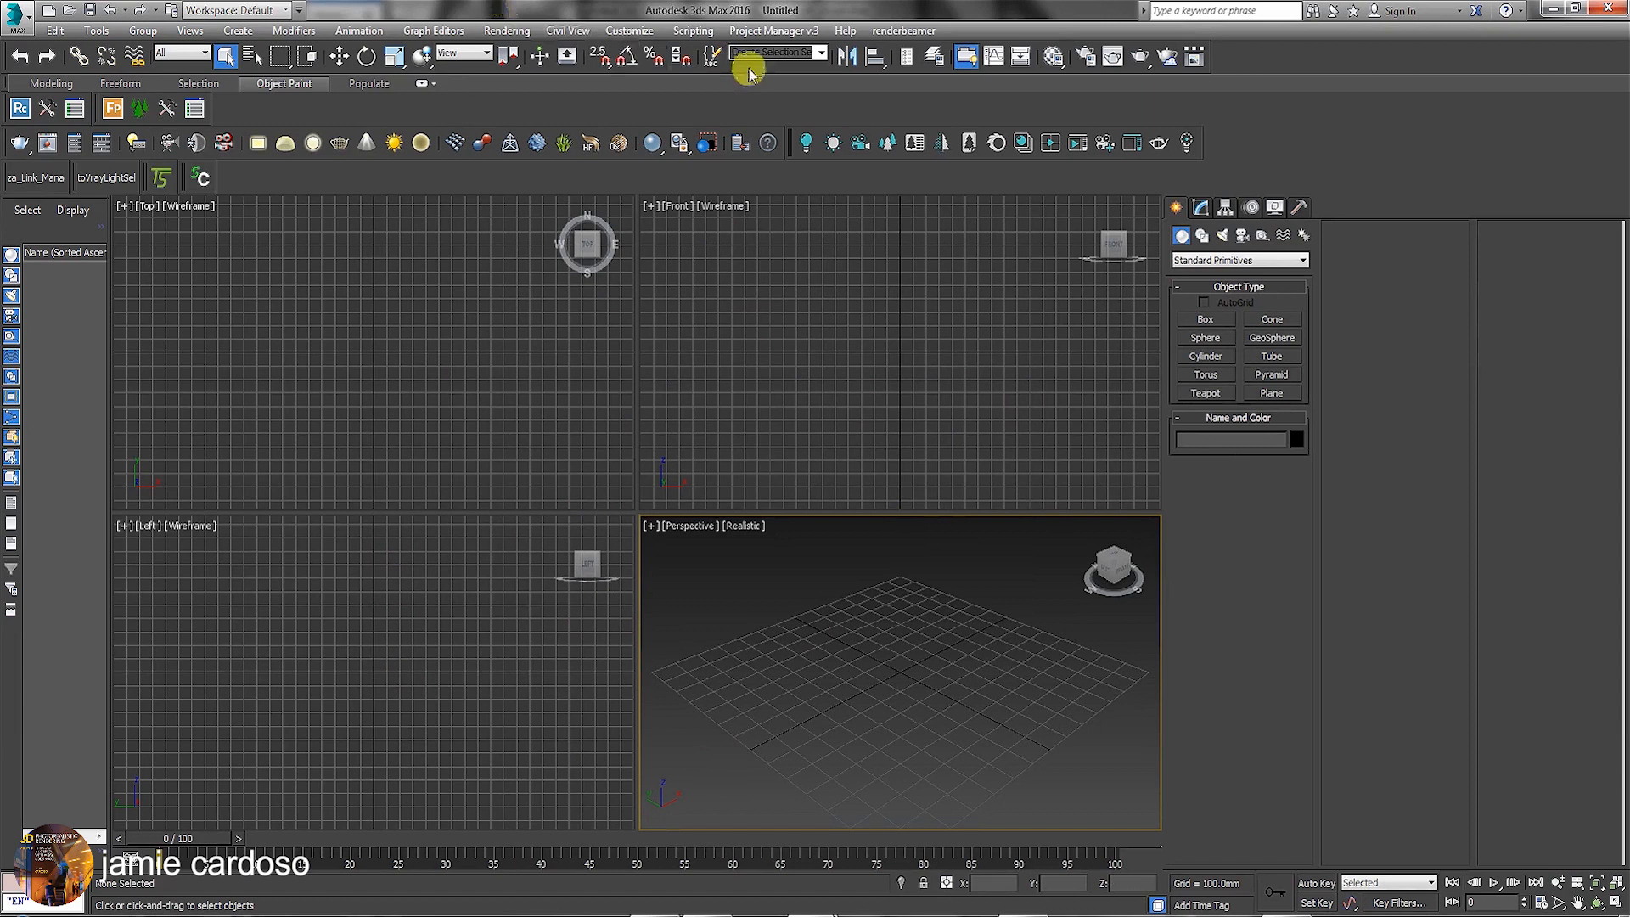
- Switch to 3ds Max and find the AutoModeller Pro action under the AutoModeller category in the toolbar customization settings
{"action": "left_click", "coordinate": [638, 33]}
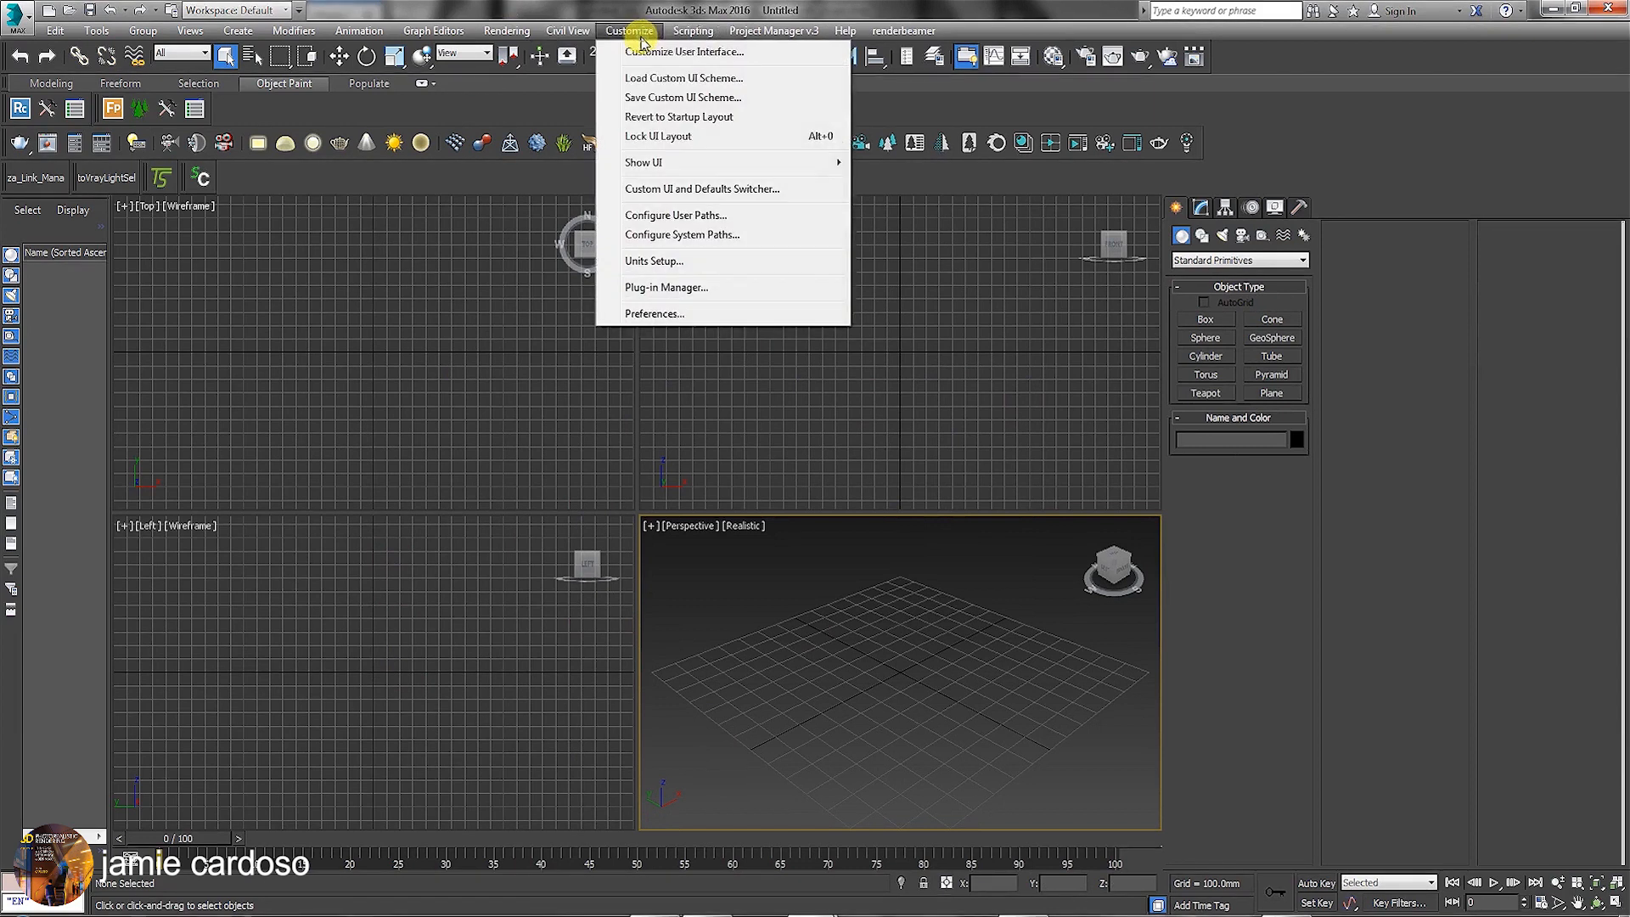
{"action": "left_click", "coordinate": [712, 52]}
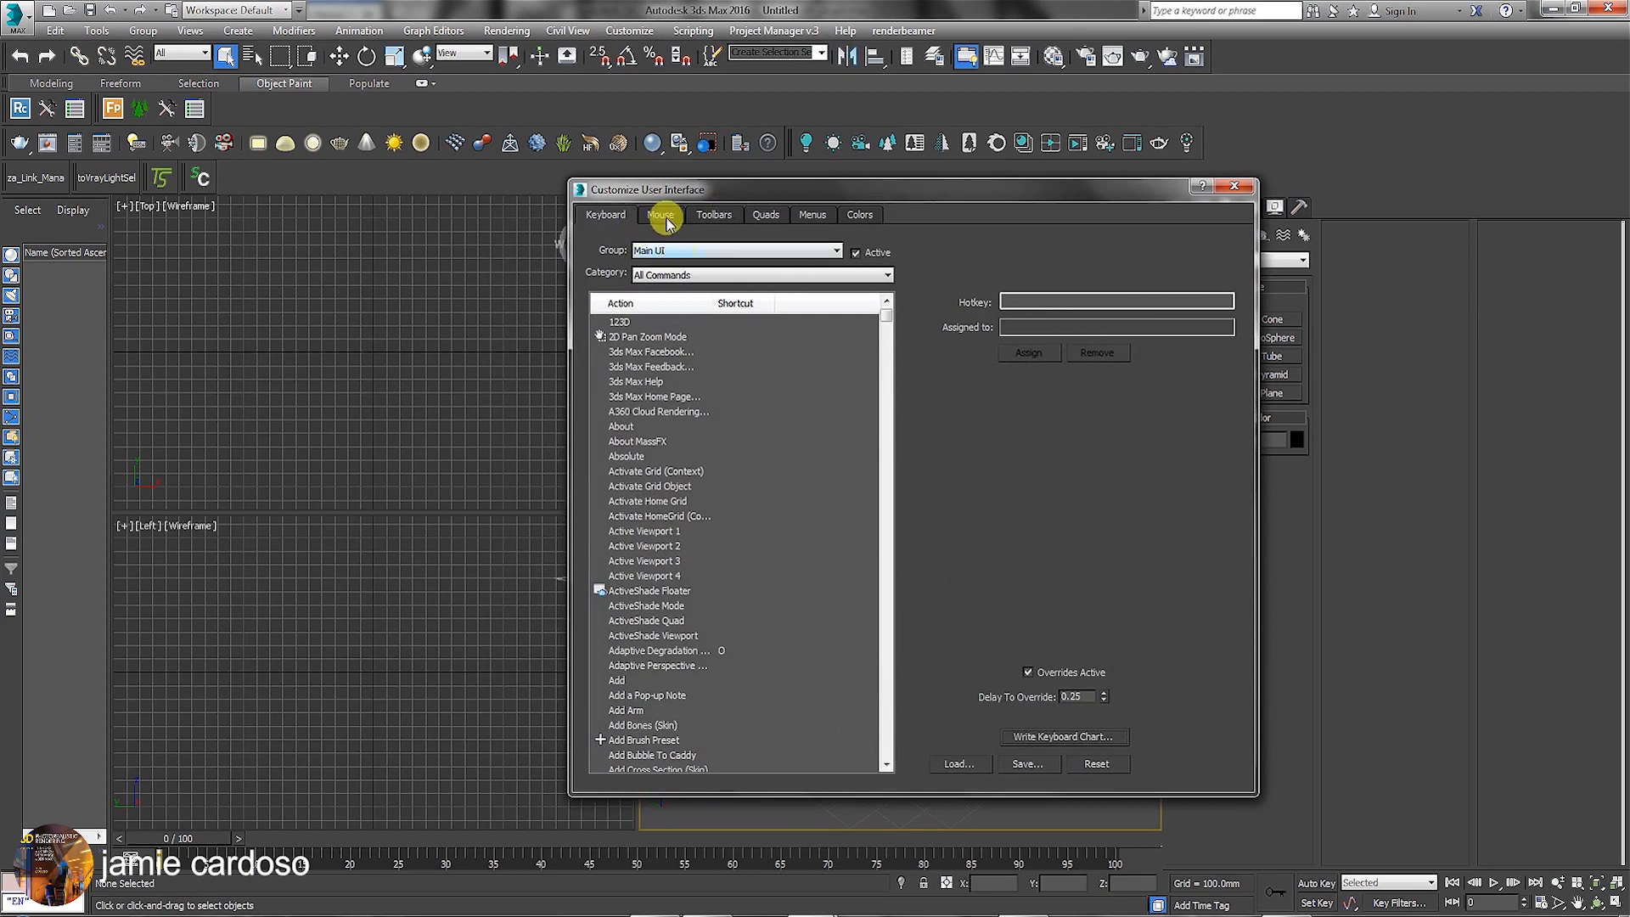
{"action": "left_click", "coordinate": [703, 213]}
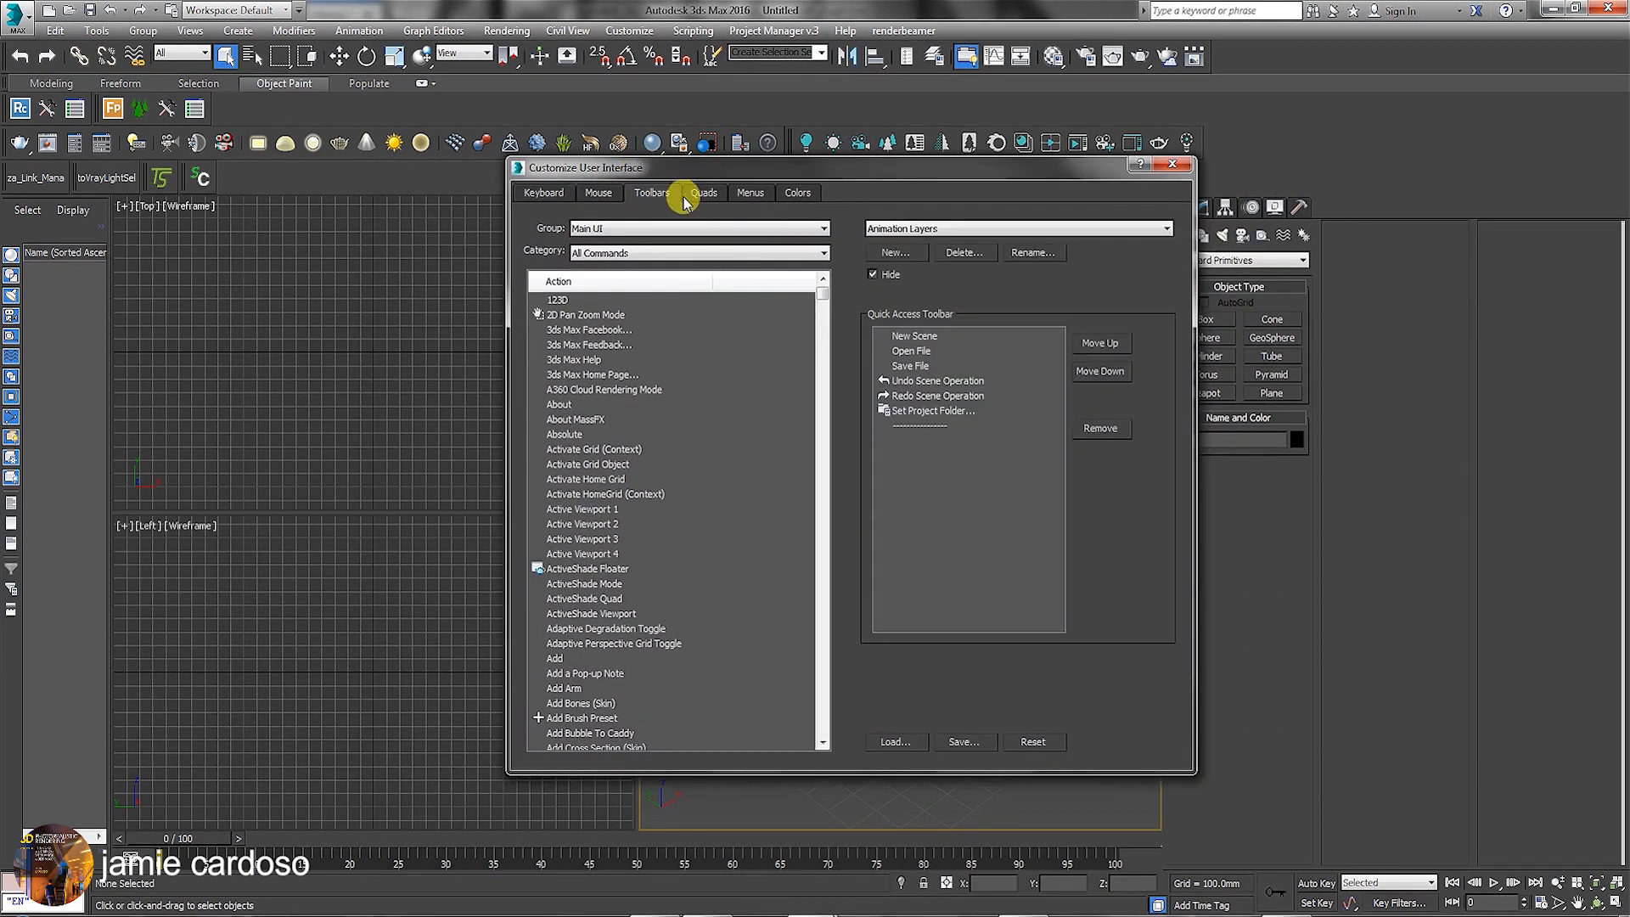
{"action": "left_click", "coordinate": [633, 254]}
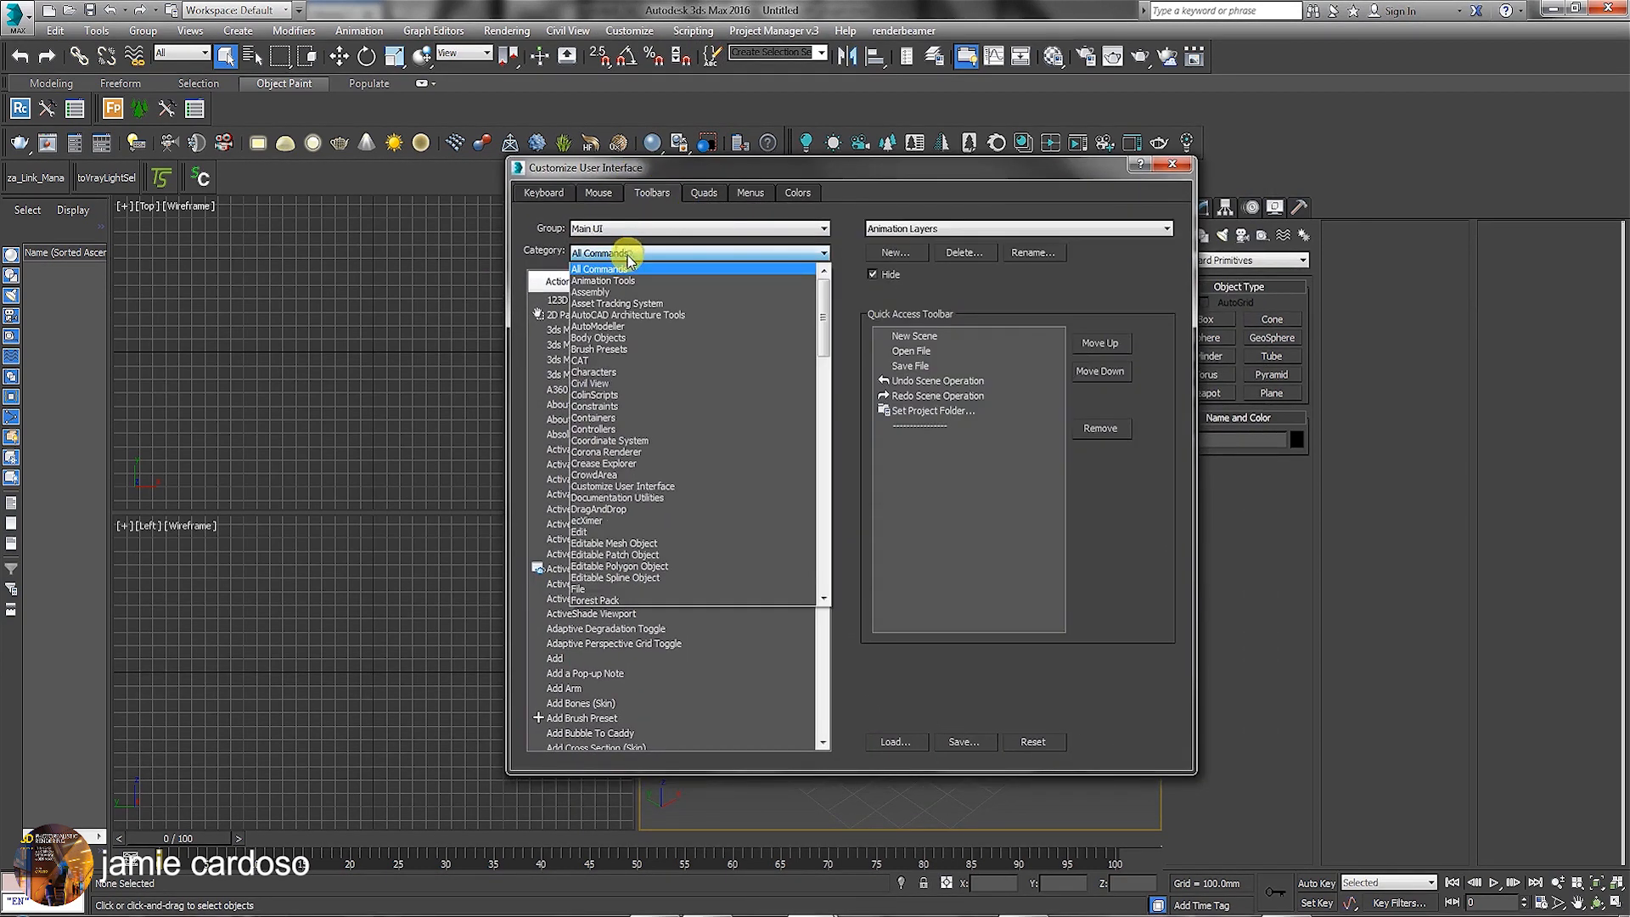
{"action": "left_click", "coordinate": [613, 328]}
{"action": "left_click", "coordinate": [593, 300]}
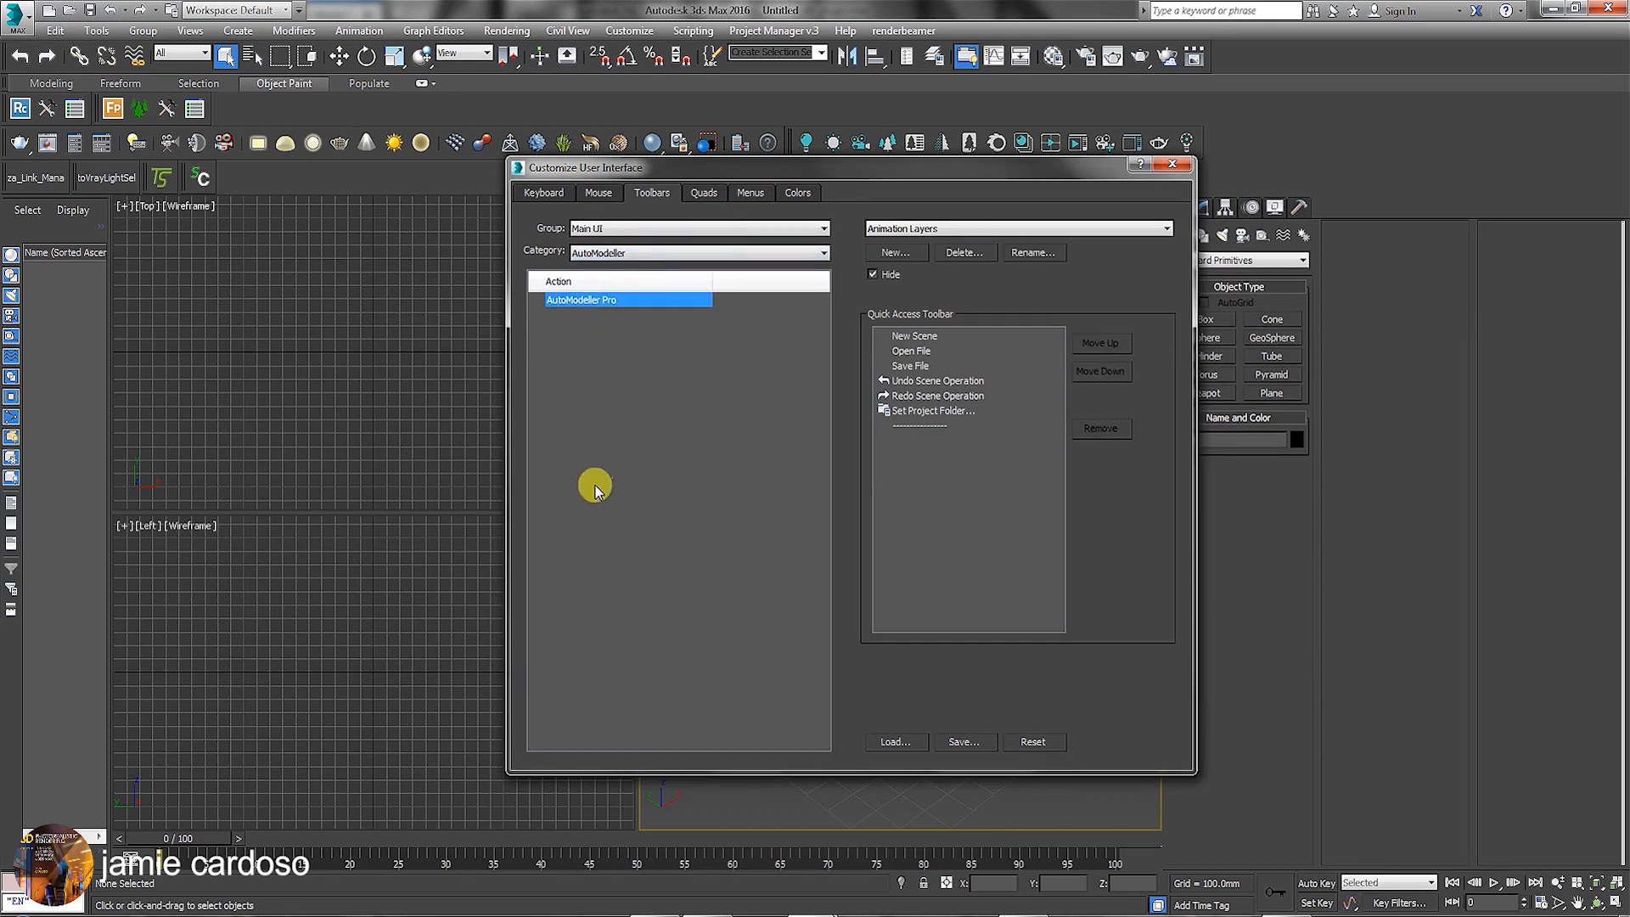
- Create a new toolbar holding the AutoModeller Pro action and dock it beside the existing plugin toolbars
{"action": "left_click", "coordinate": [894, 252]}
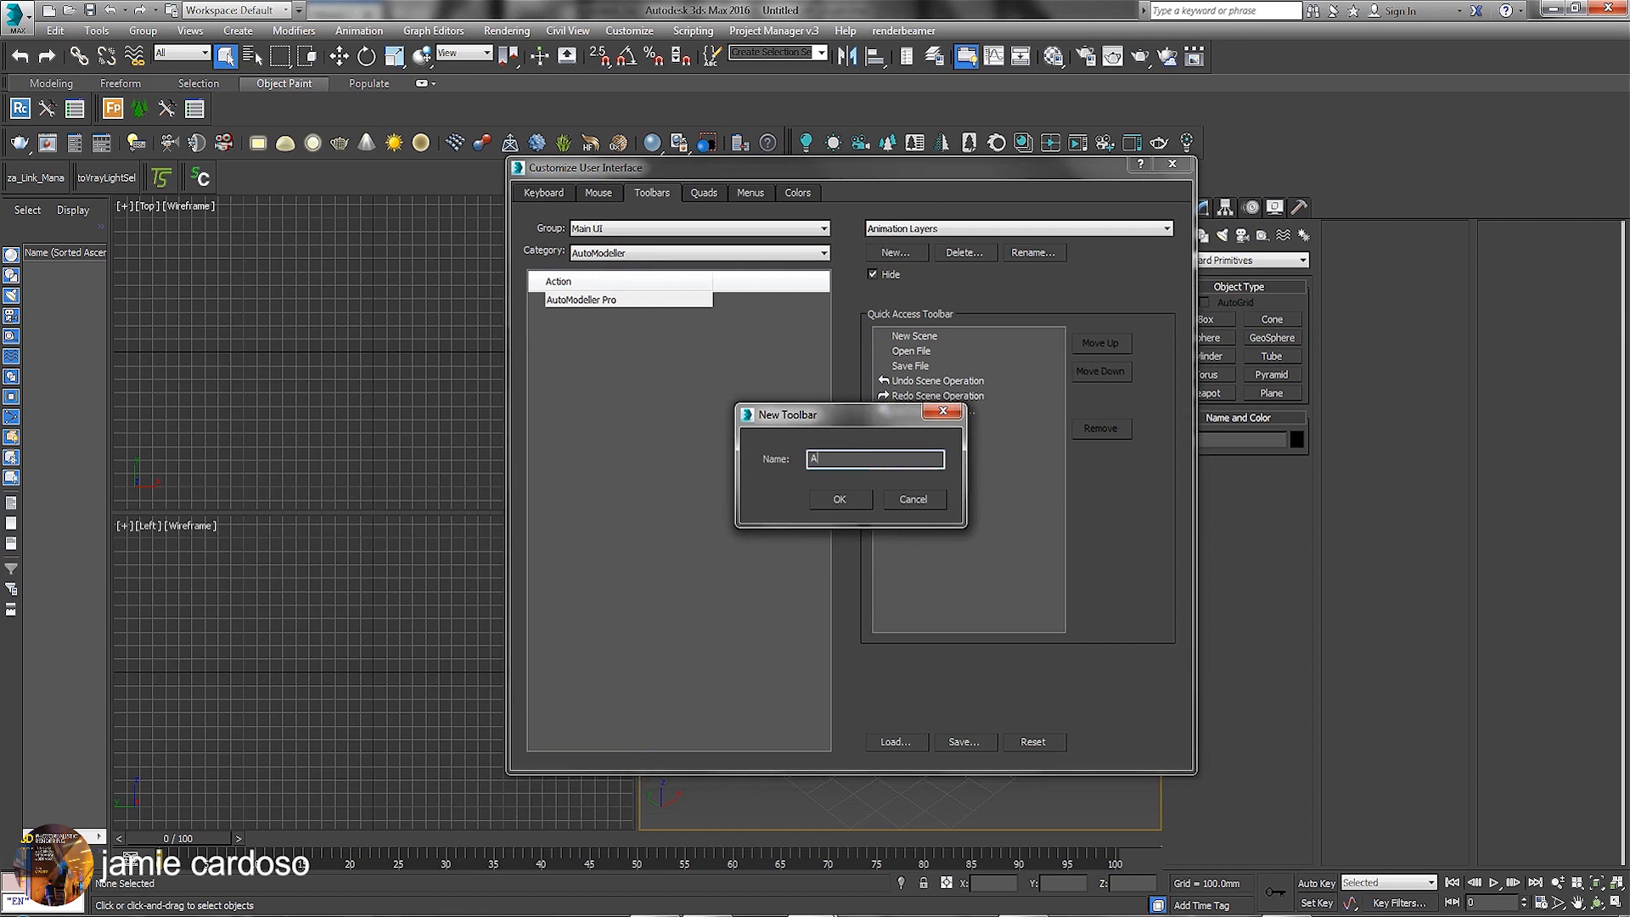
{"action": "left_click", "coordinate": [839, 499]}
{"action": "left_click_drag", "start_coordinate": [613, 308], "coordinate": [453, 412]}
{"action": "left_click_drag", "start_coordinate": [670, 172], "coordinate": [725, 310]}
{"action": "left_click_drag", "start_coordinate": [447, 390], "coordinate": [259, 174]}
{"action": "left_click", "coordinate": [1228, 302]}
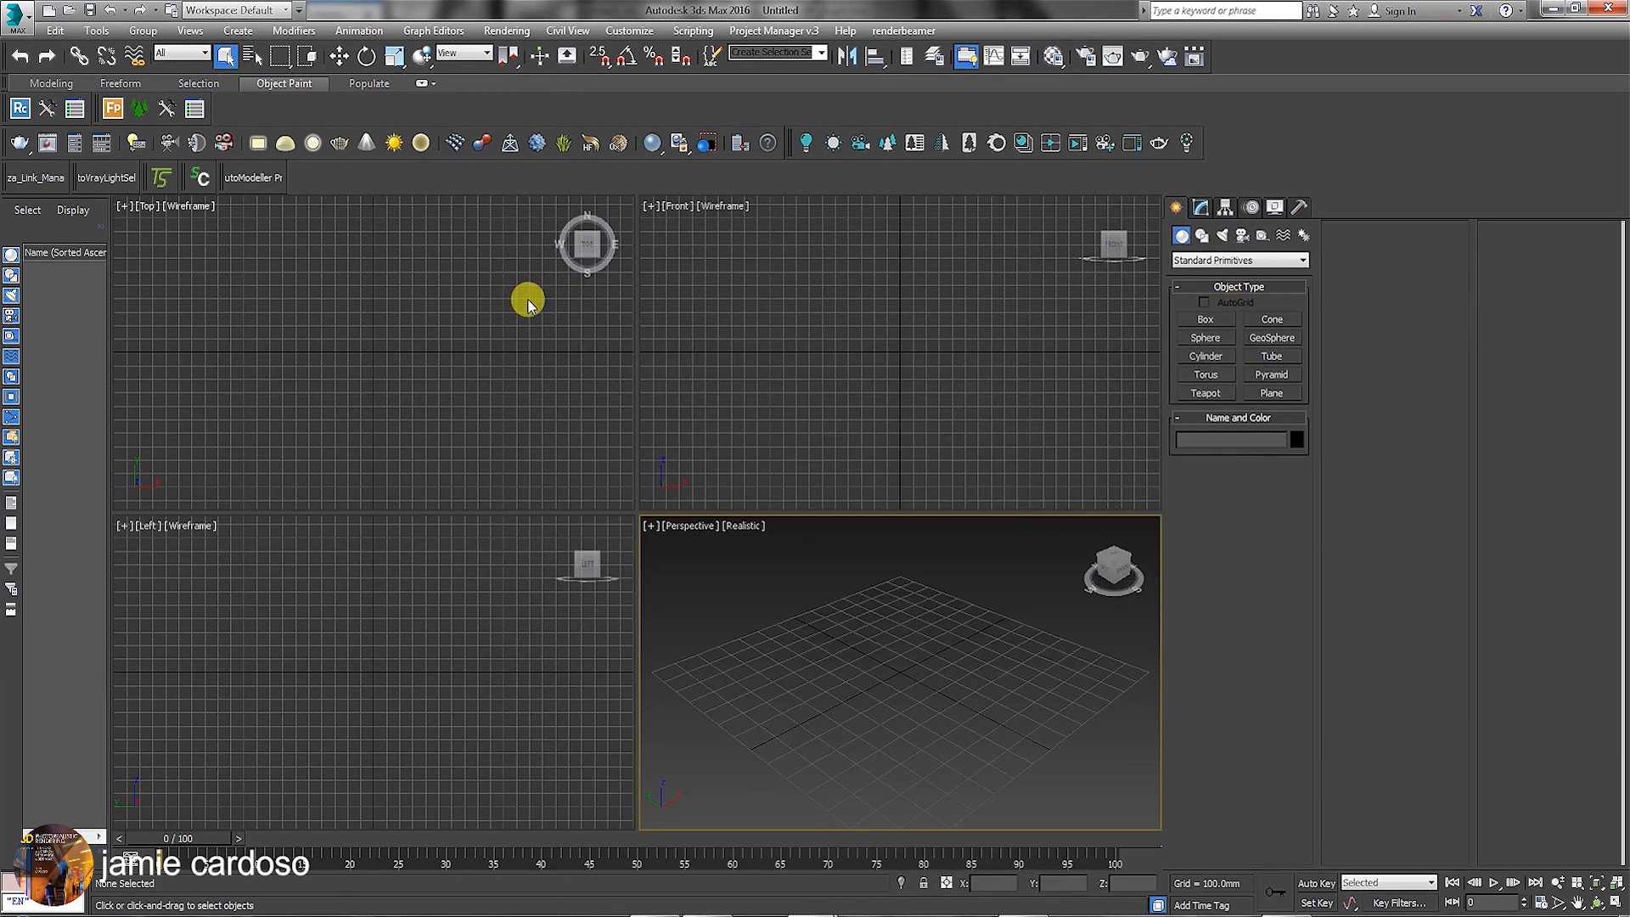
- Launch AutoModeller Pro and examine the Quick Tools in its source and target property window before closing that window
{"action": "left_click", "coordinate": [263, 180]}
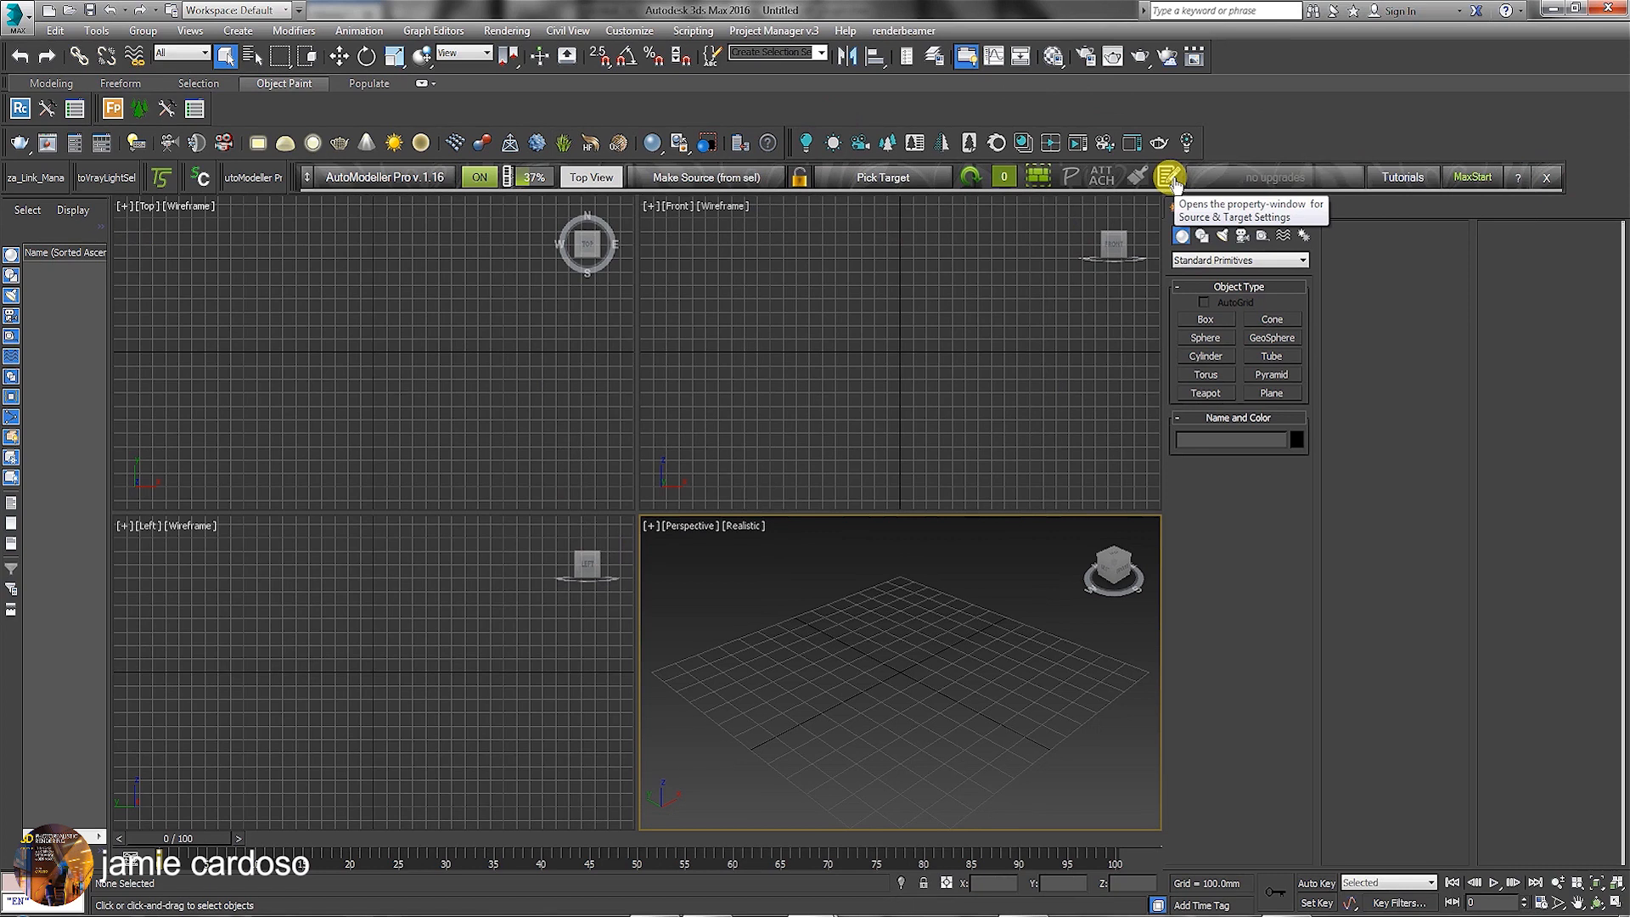
{"action": "left_click", "coordinate": [1169, 178]}
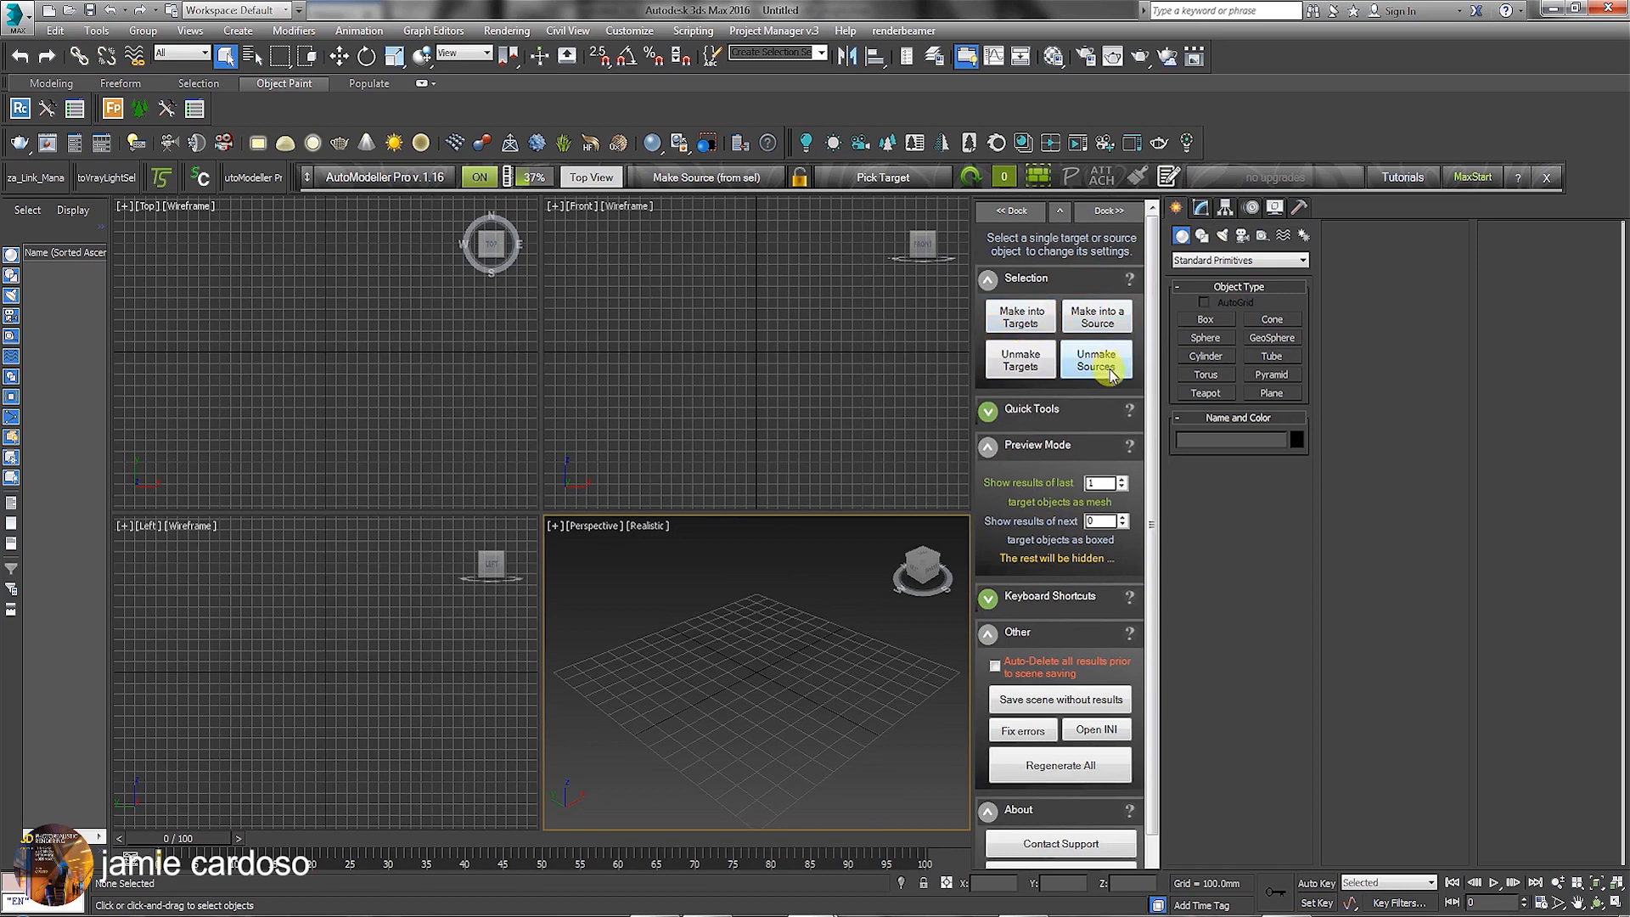
{"action": "left_click", "coordinate": [1031, 408]}
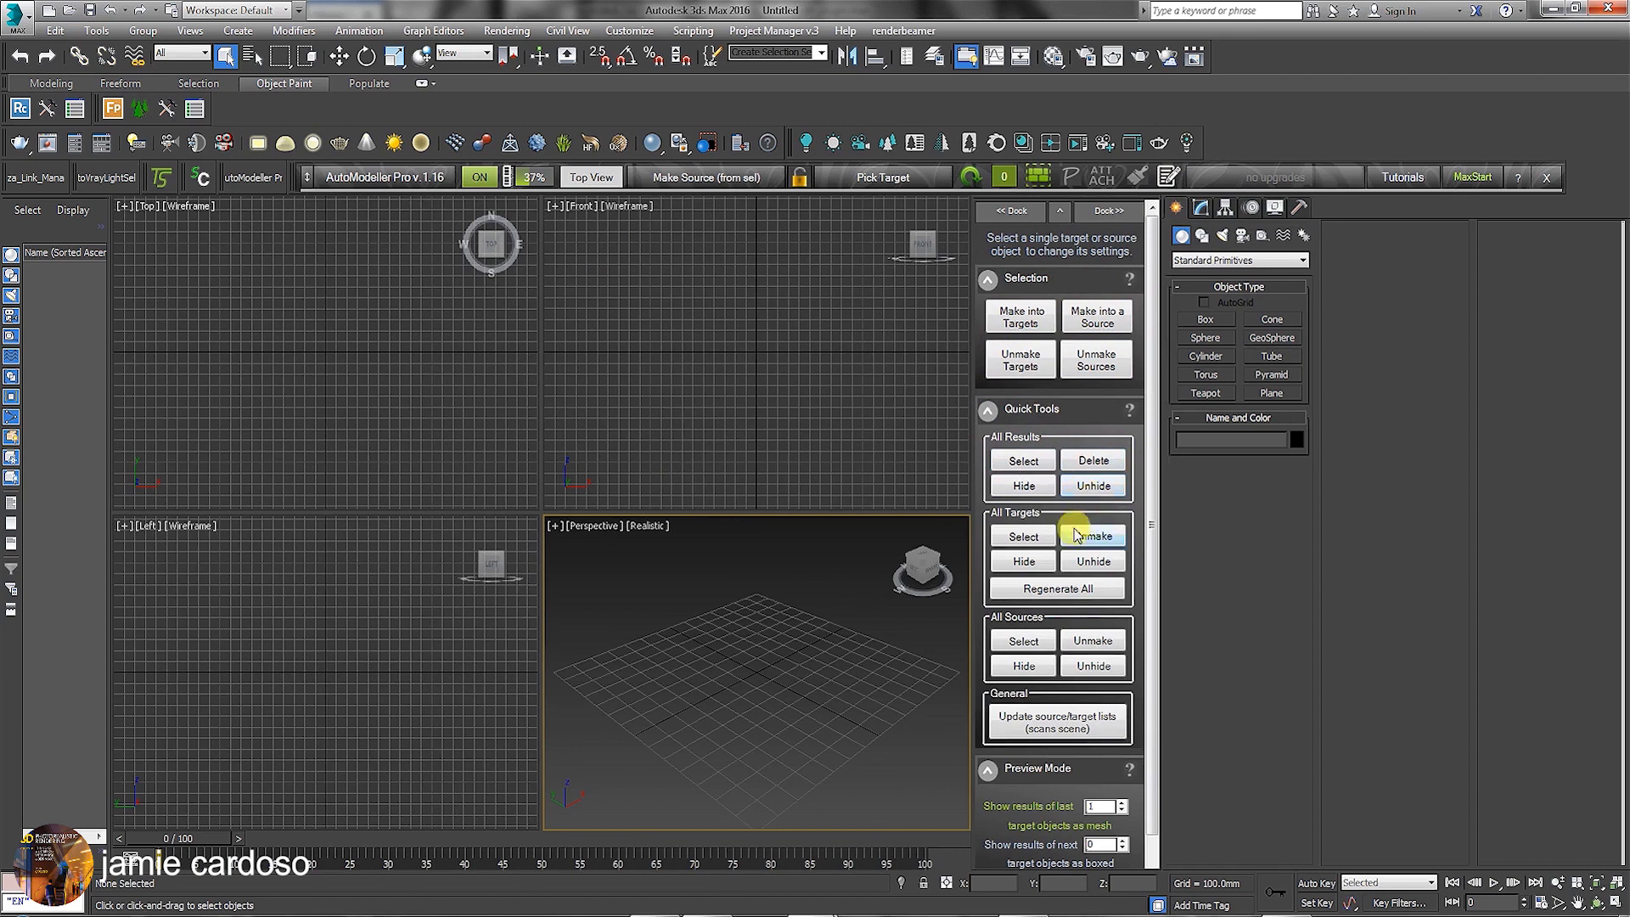
{"action": "left_click", "coordinate": [1089, 588]}
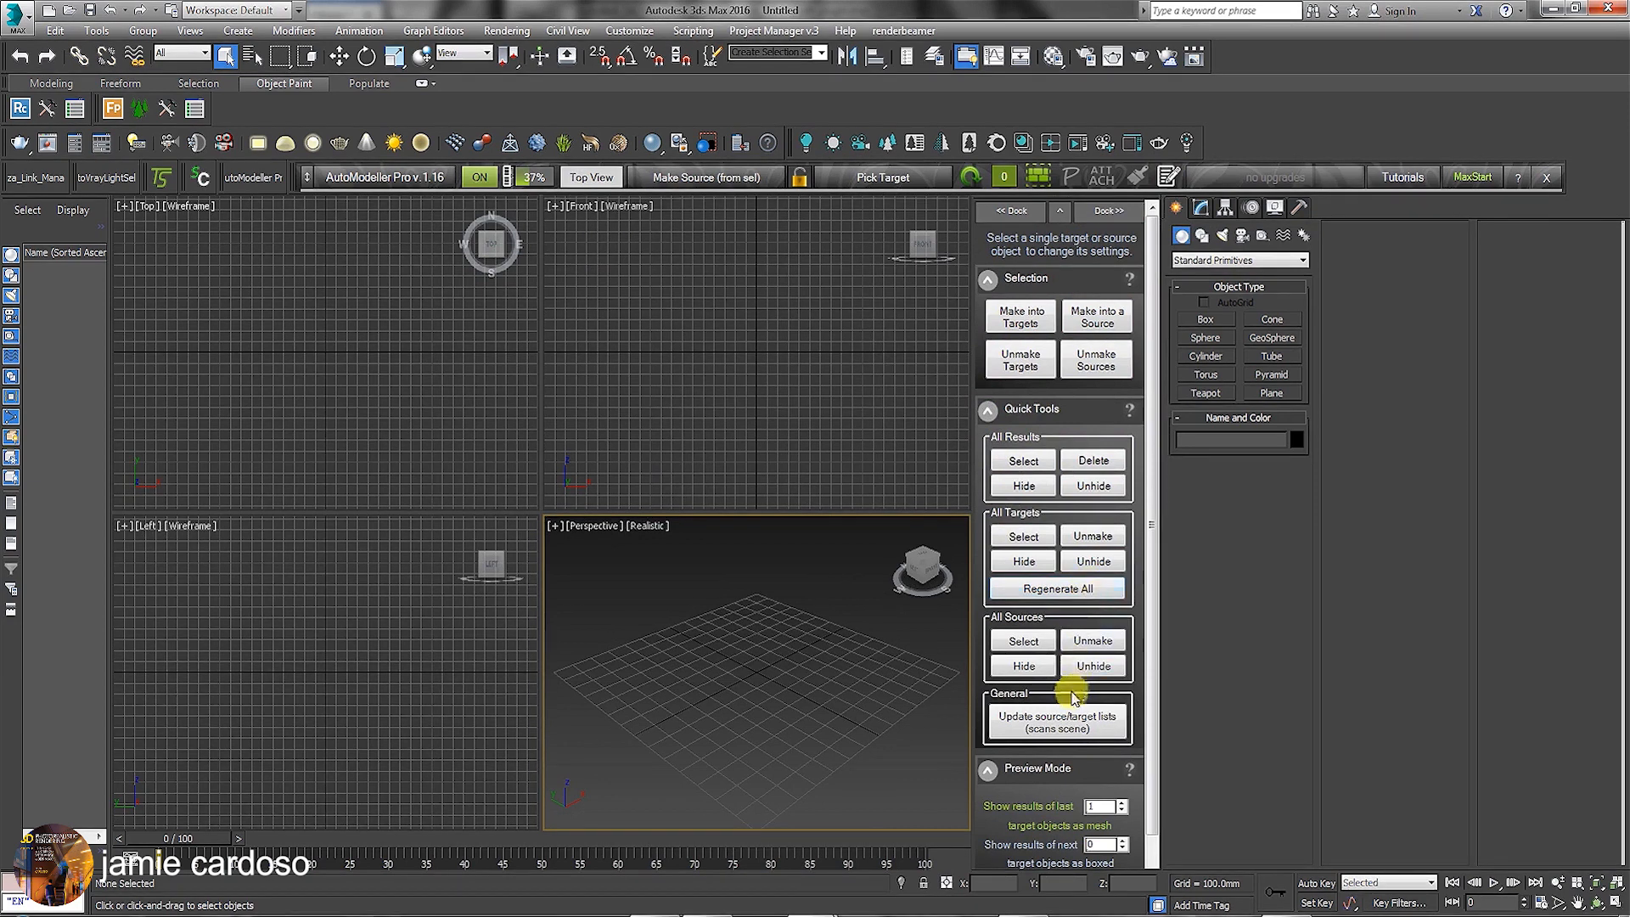
{"action": "left_click", "coordinate": [1061, 215]}
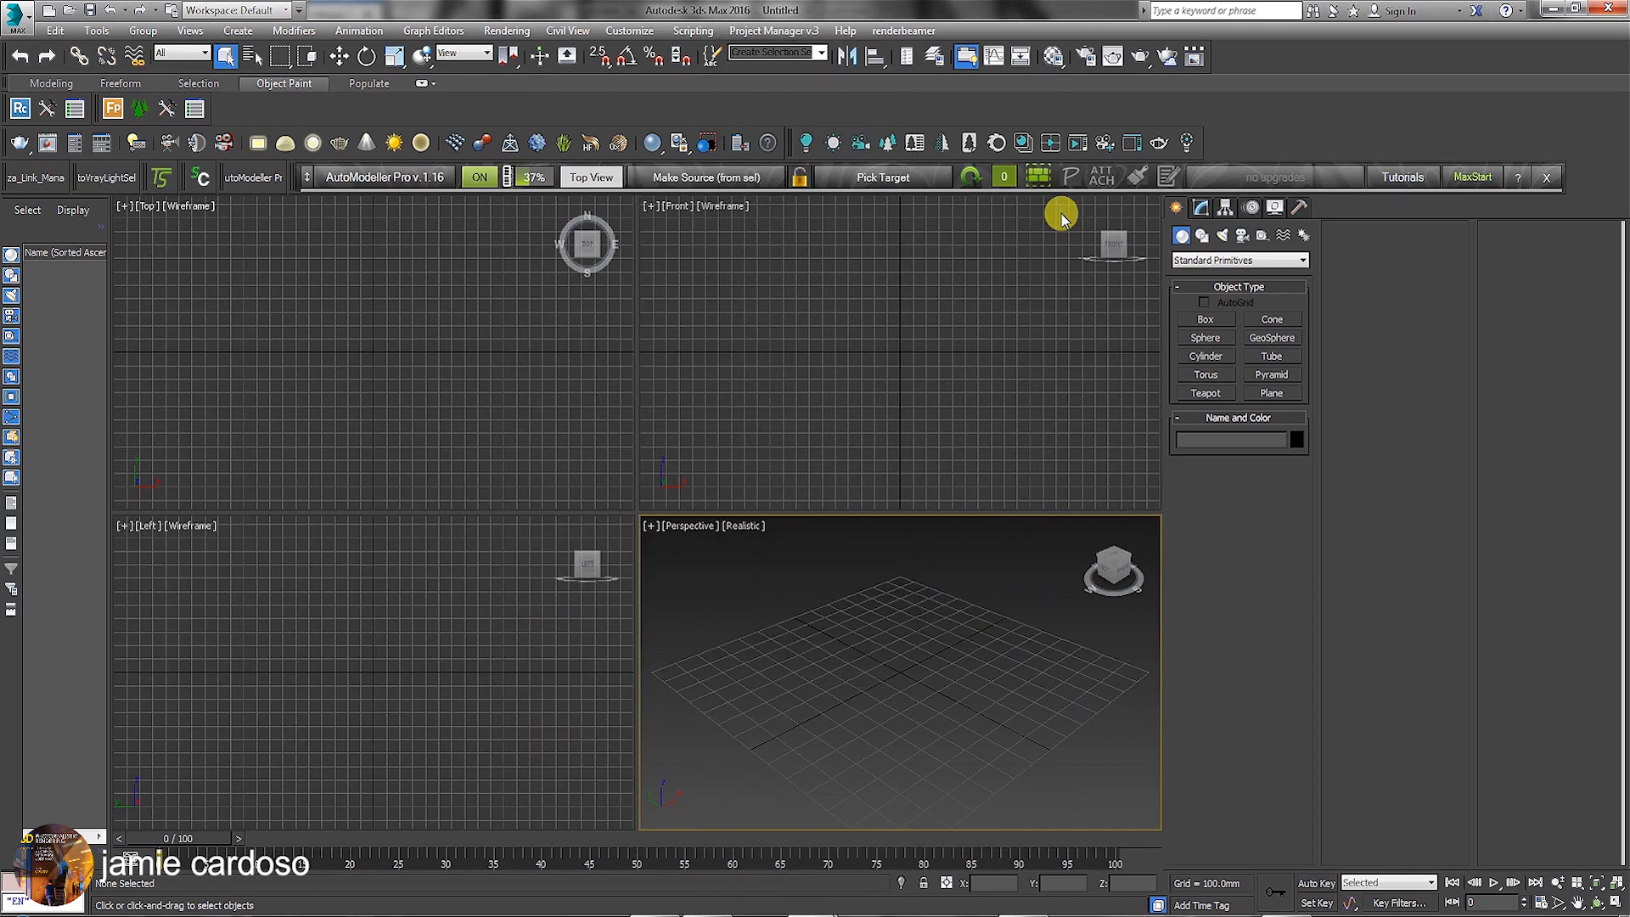
- Open AutoModeller Pro's painting options with the Paint With and Paint How settings
{"action": "left_click", "coordinate": [1137, 179]}
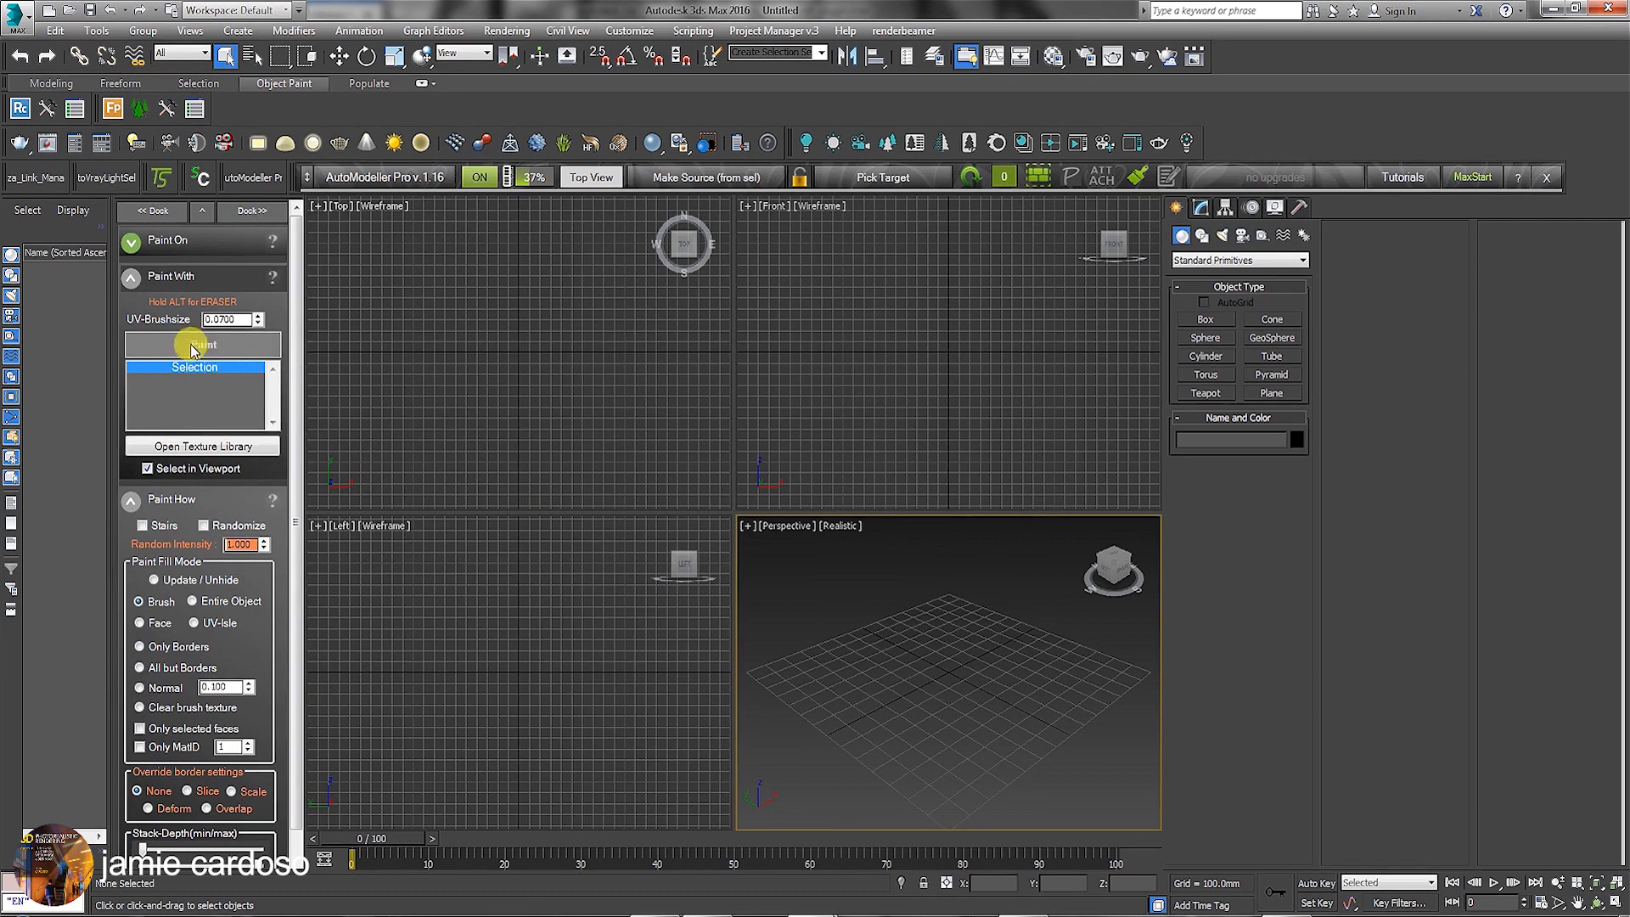
{"action": "left_click", "coordinate": [147, 353]}
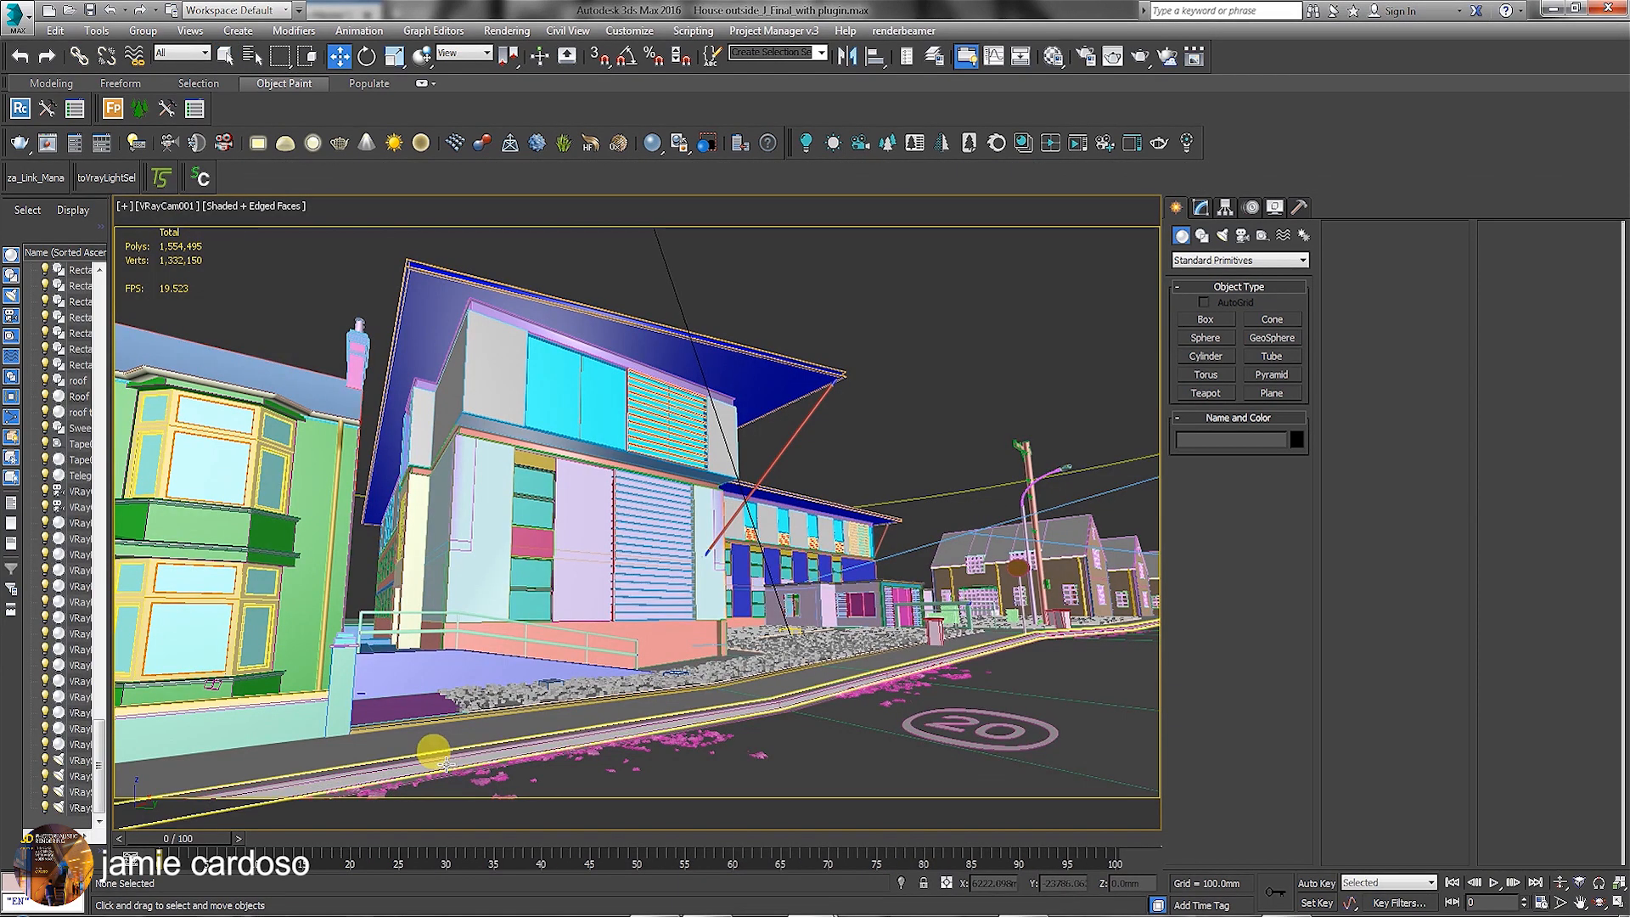
- Select the roof top object of the green house and inspect the tiled roof in the daylight Exterior image
{"action": "left_click", "coordinate": [258, 372]}
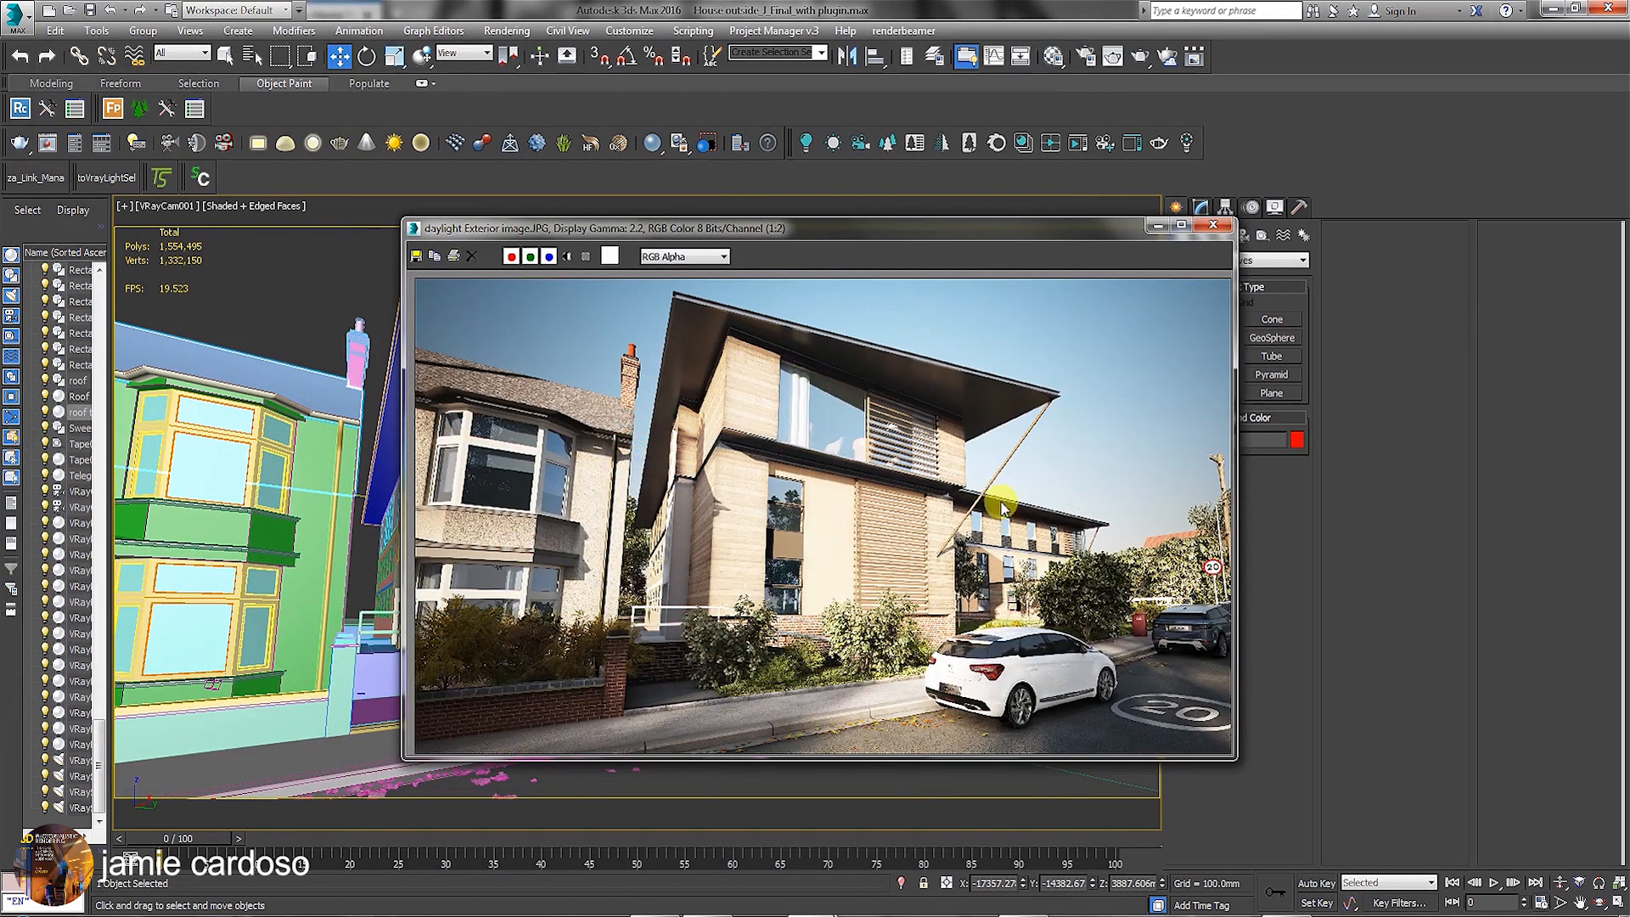
{"action": "left_click_drag", "start_coordinate": [746, 226], "coordinate": [871, 184]}
{"action": "scroll", "coordinate": [691, 375], "scroll_direction": "up", "scroll_amount": 2}
{"action": "scroll", "coordinate": [705, 365], "scroll_direction": "down", "scroll_amount": 1}
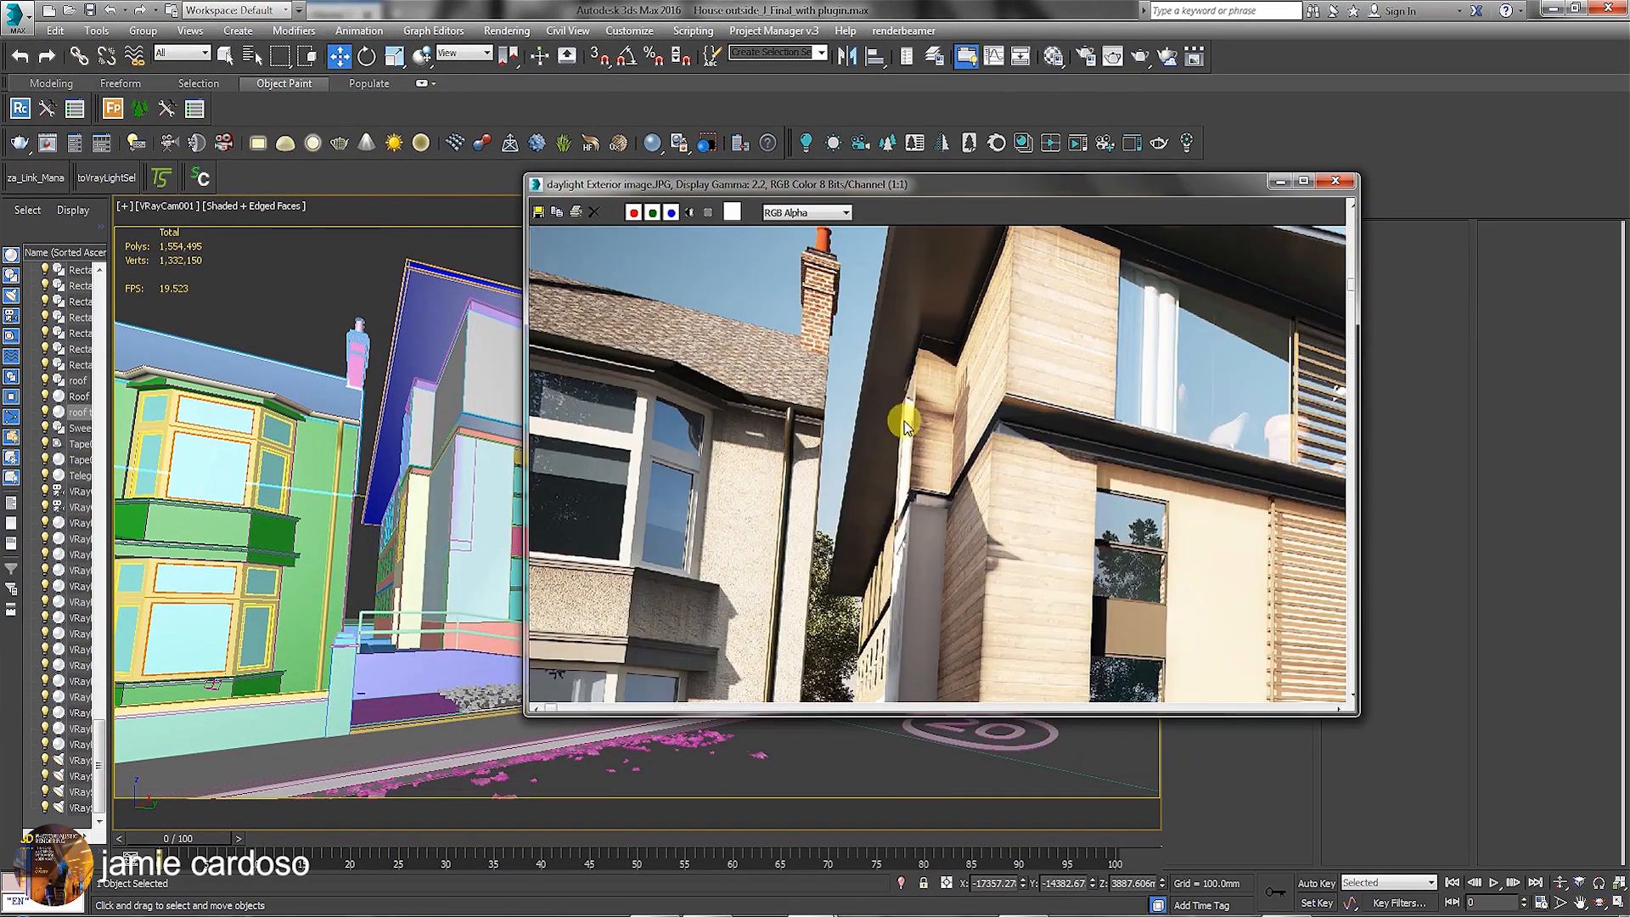
{"action": "scroll", "coordinate": [923, 428], "scroll_direction": "down", "scroll_amount": 2}
{"action": "scroll", "coordinate": [934, 445], "scroll_direction": "up", "scroll_amount": 5}
{"action": "scroll", "coordinate": [892, 411], "scroll_direction": "down", "scroll_amount": 4}
{"action": "scroll", "coordinate": [902, 425], "scroll_direction": "up", "scroll_amount": 1}
{"action": "scroll", "coordinate": [905, 427], "scroll_direction": "down", "scroll_amount": 1}
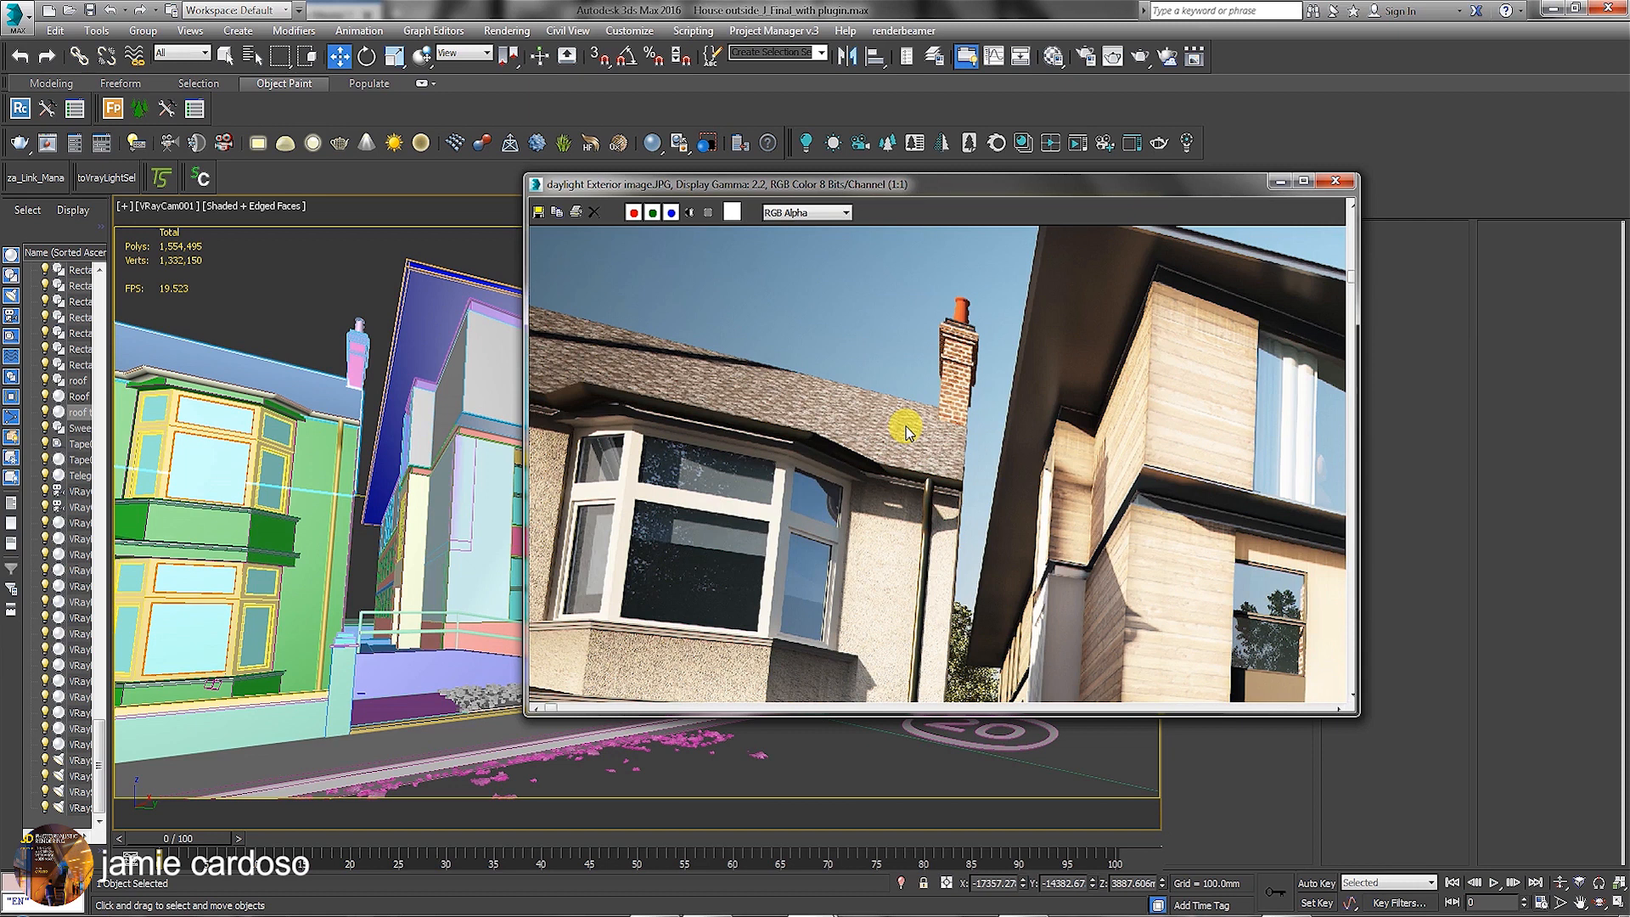
{"action": "left_click", "coordinate": [1281, 185]}
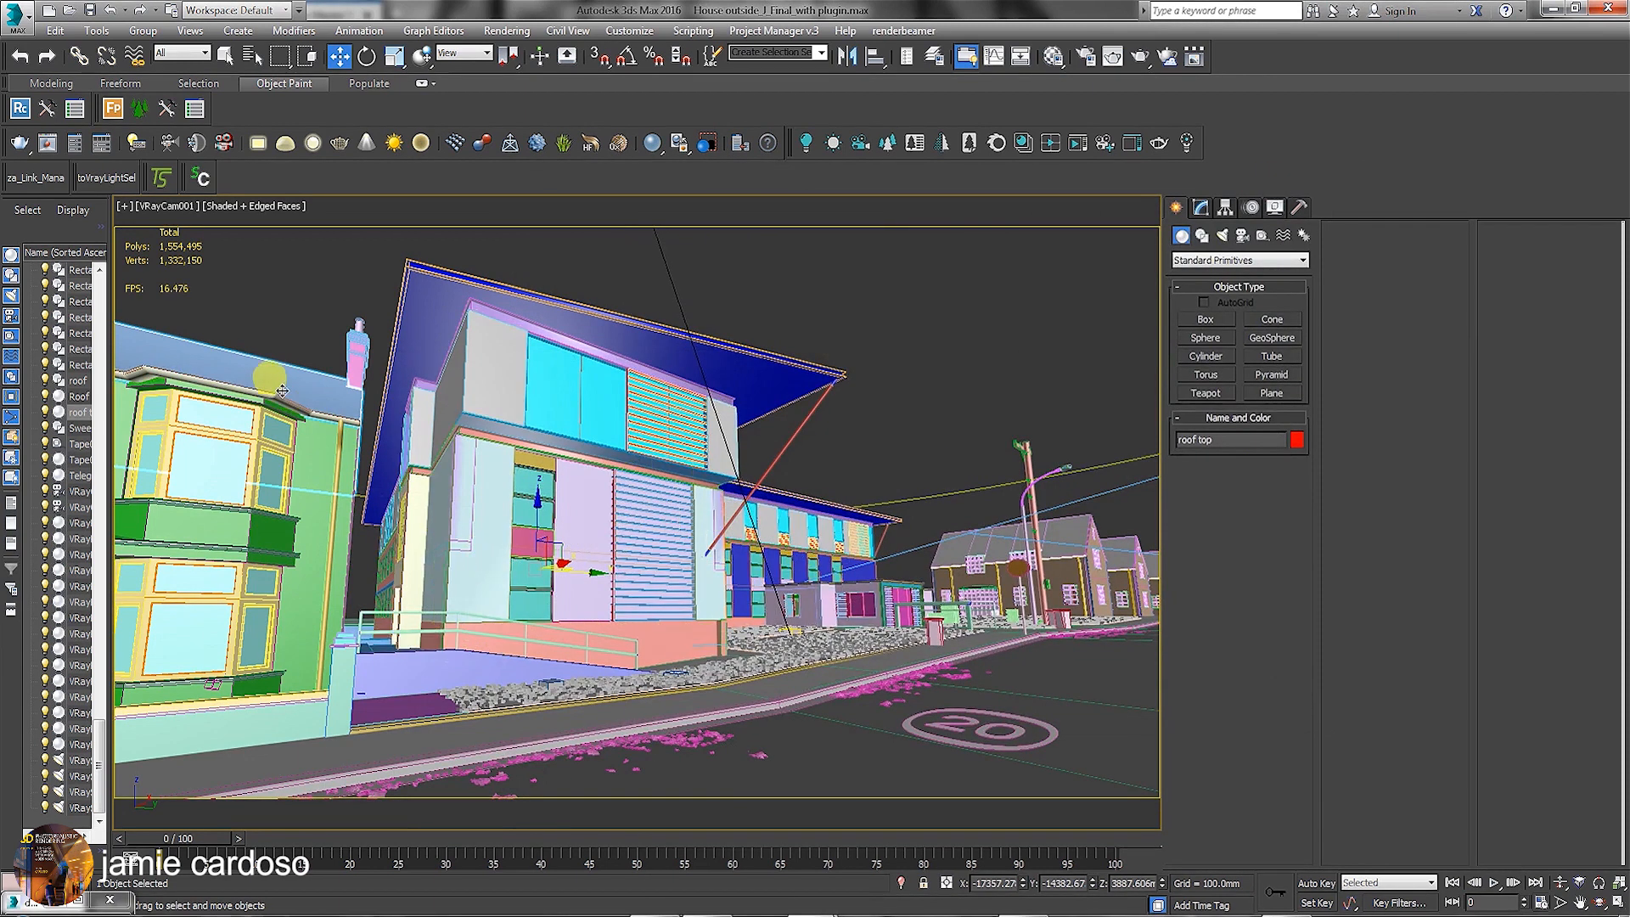
- Isolate the selected roof top object and bring up the Save As options for the scene
{"action": "left_click", "coordinate": [902, 883]}
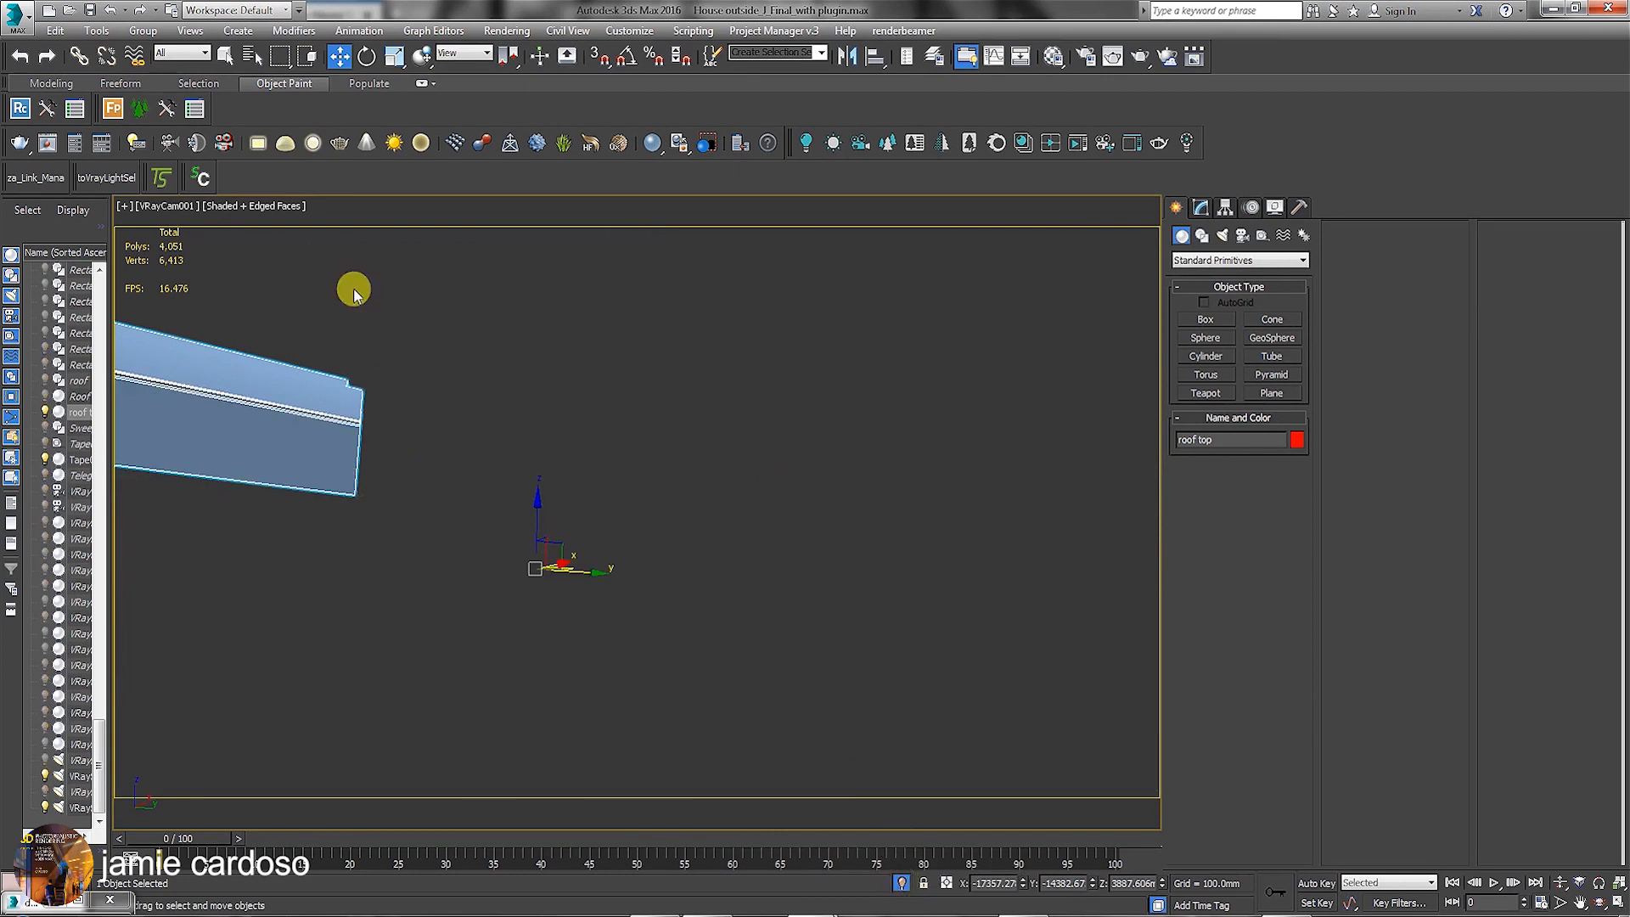
{"action": "left_click", "coordinate": [14, 14]}
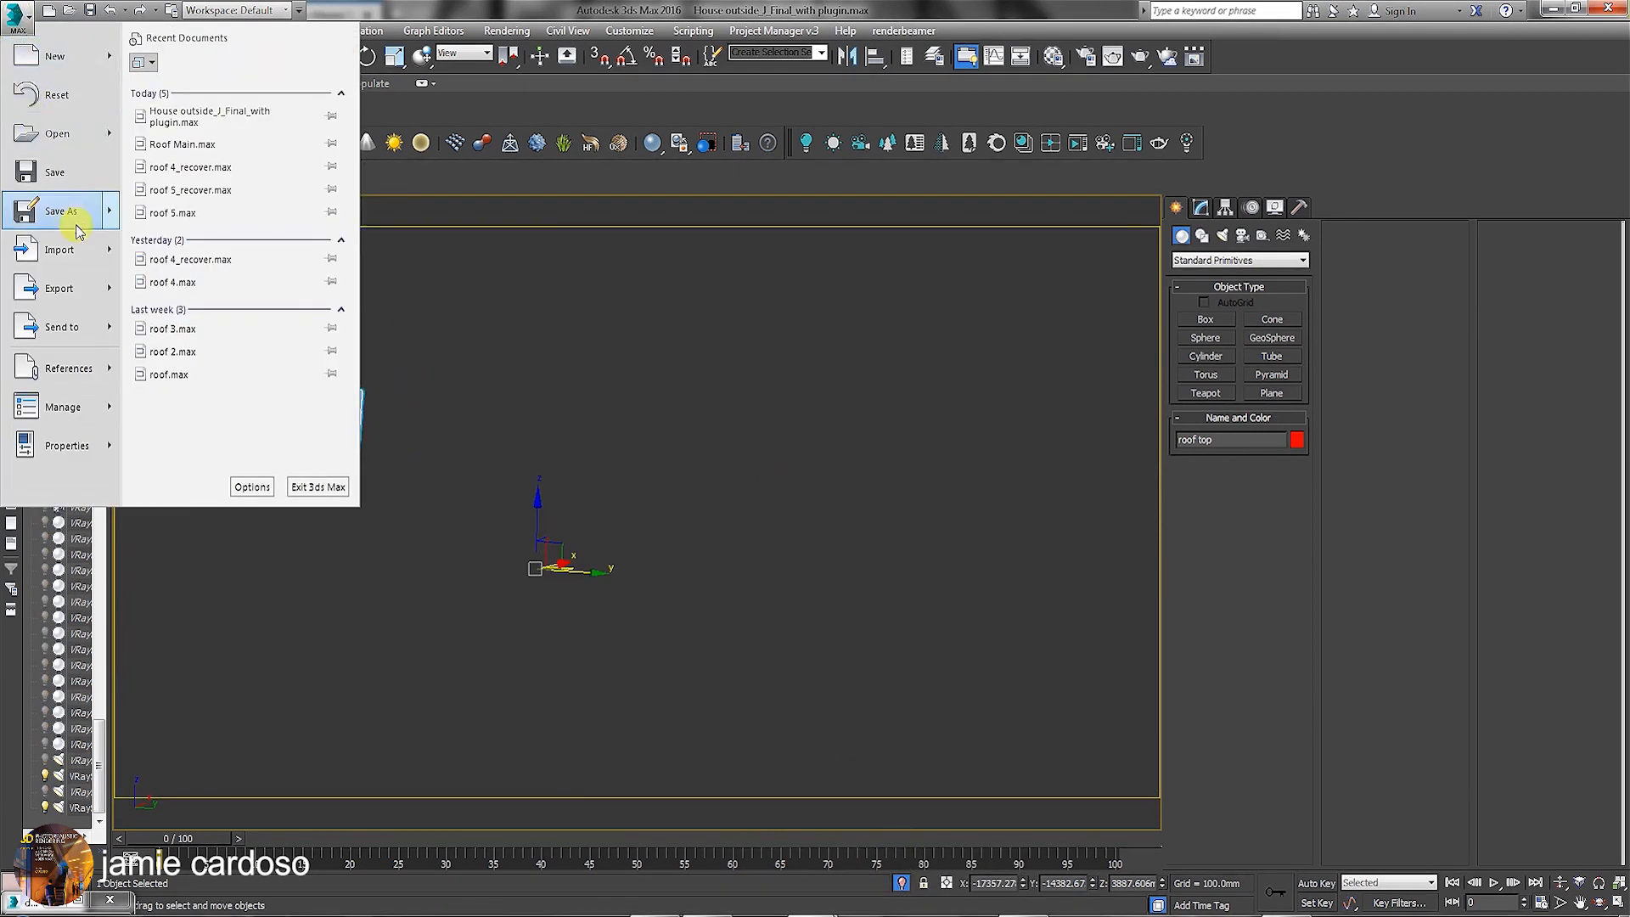
{"action": "mouse_move", "coordinate": [76, 219]}
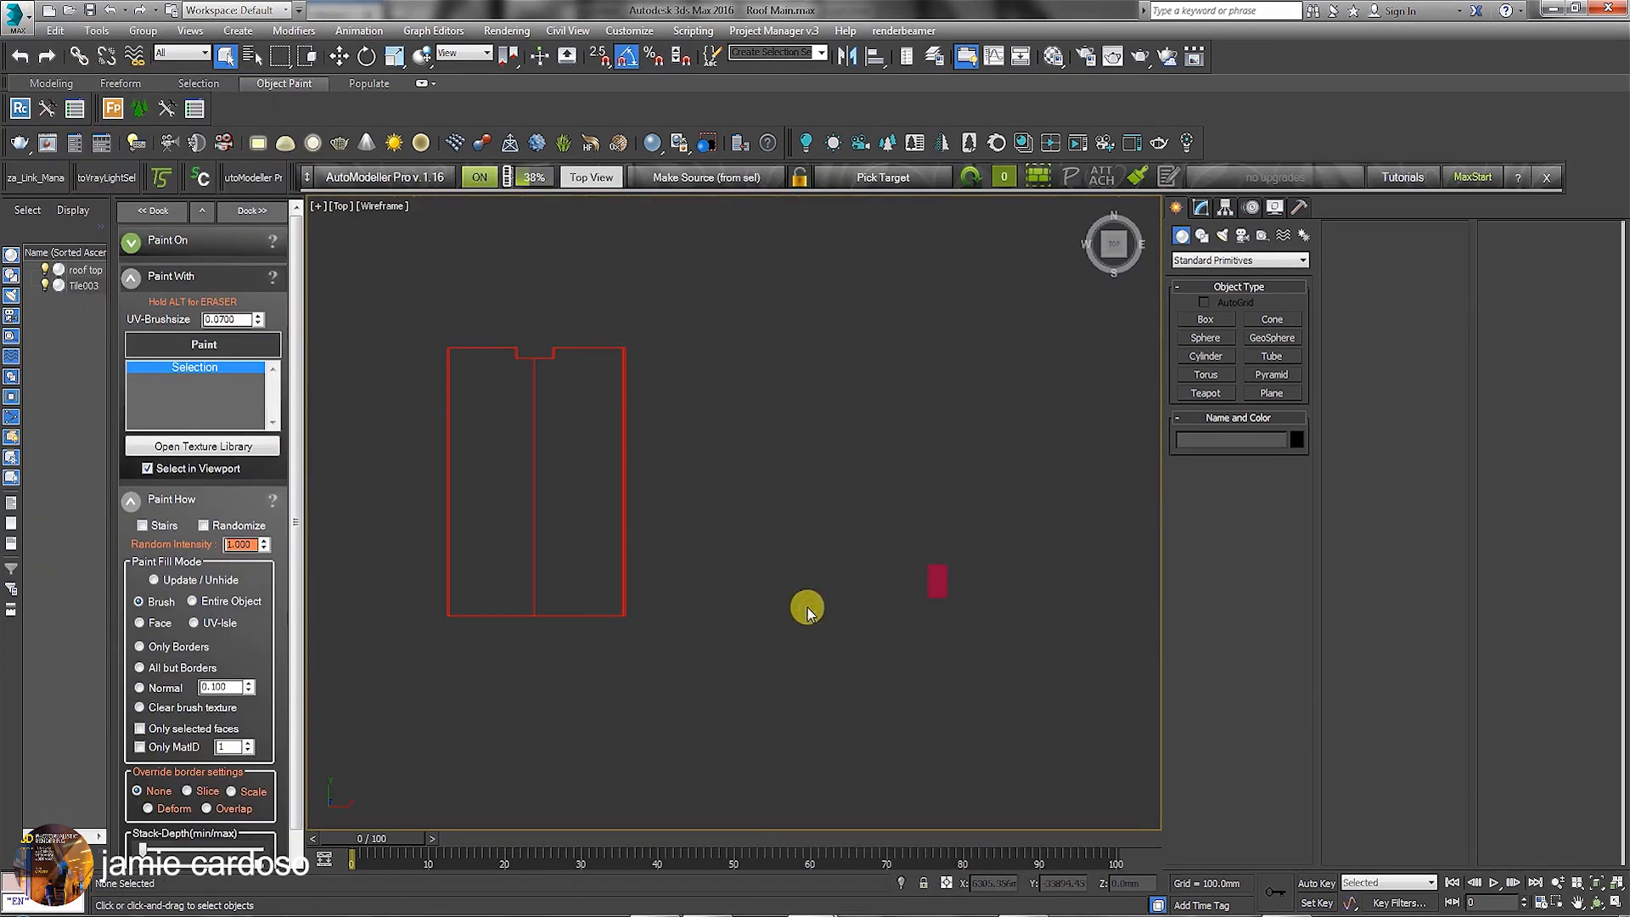
- In the Roof Main scene, select the roof top and then the Tile003 object, and shade the Top view with edged faces
{"action": "middle_click_drag", "start_coordinate": [611, 382], "coordinate": [608, 371]}
{"action": "left_click", "coordinate": [542, 339]}
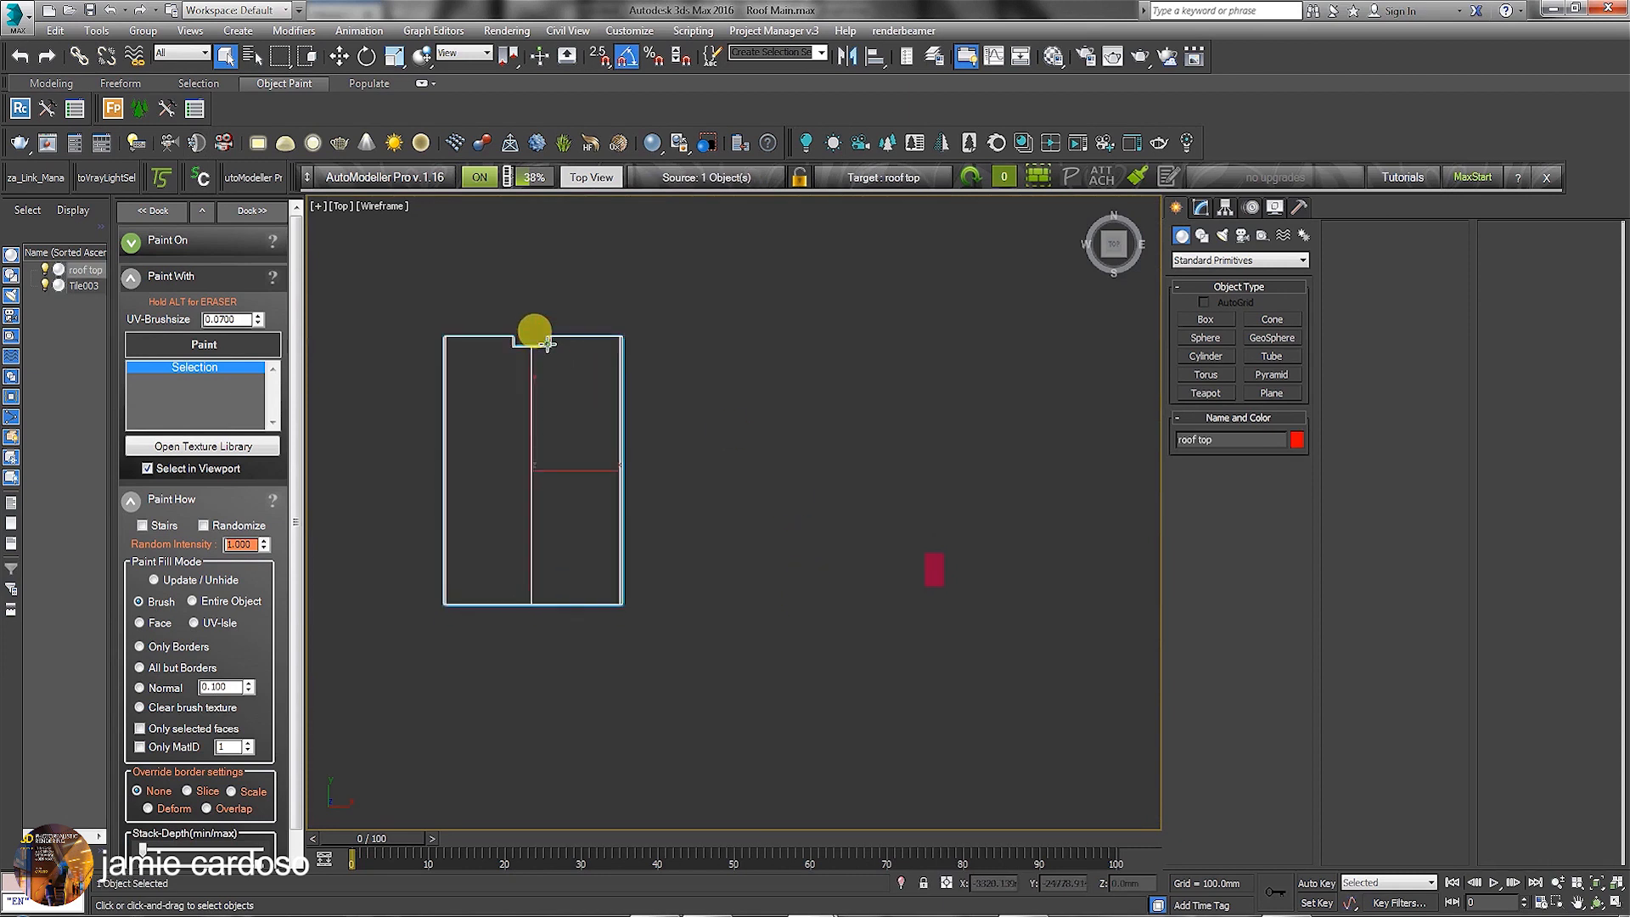
{"action": "middle_click_drag", "start_coordinate": [702, 407], "coordinate": [623, 368]}
{"action": "scroll", "coordinate": [853, 533], "scroll_direction": "up", "scroll_amount": 2}
{"action": "scroll", "coordinate": [855, 530], "scroll_direction": "up", "scroll_amount": 3}
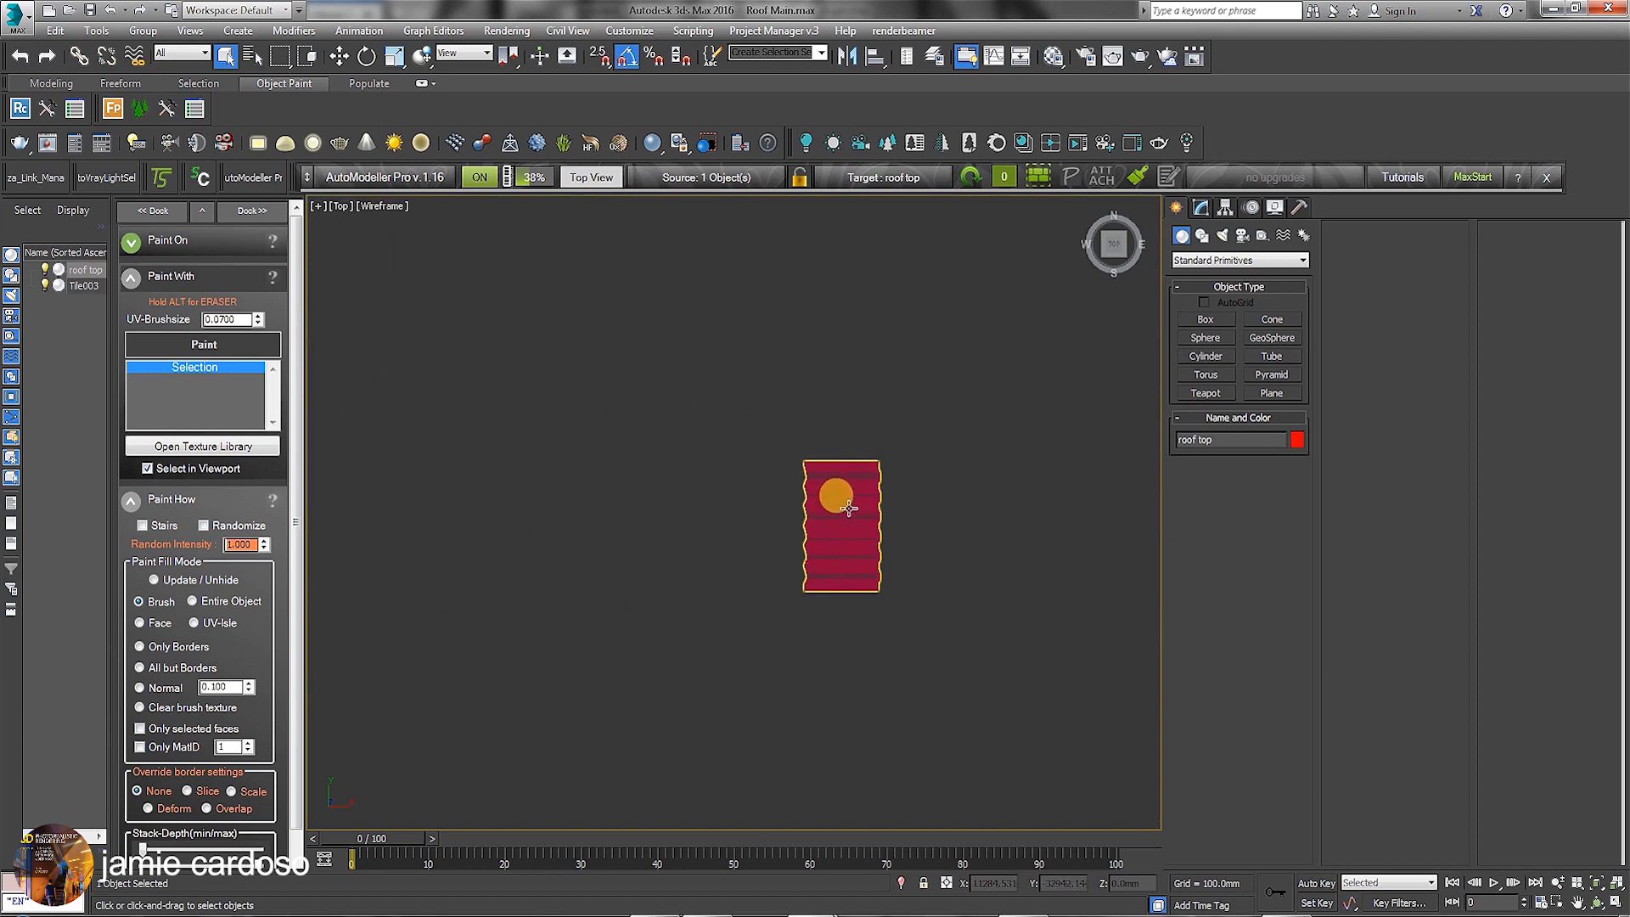
{"action": "left_click", "coordinate": [836, 488]}
{"action": "scroll", "coordinate": [862, 598], "scroll_direction": "up", "scroll_amount": 4}
{"action": "middle_click_drag", "start_coordinate": [845, 459], "coordinate": [778, 599]}
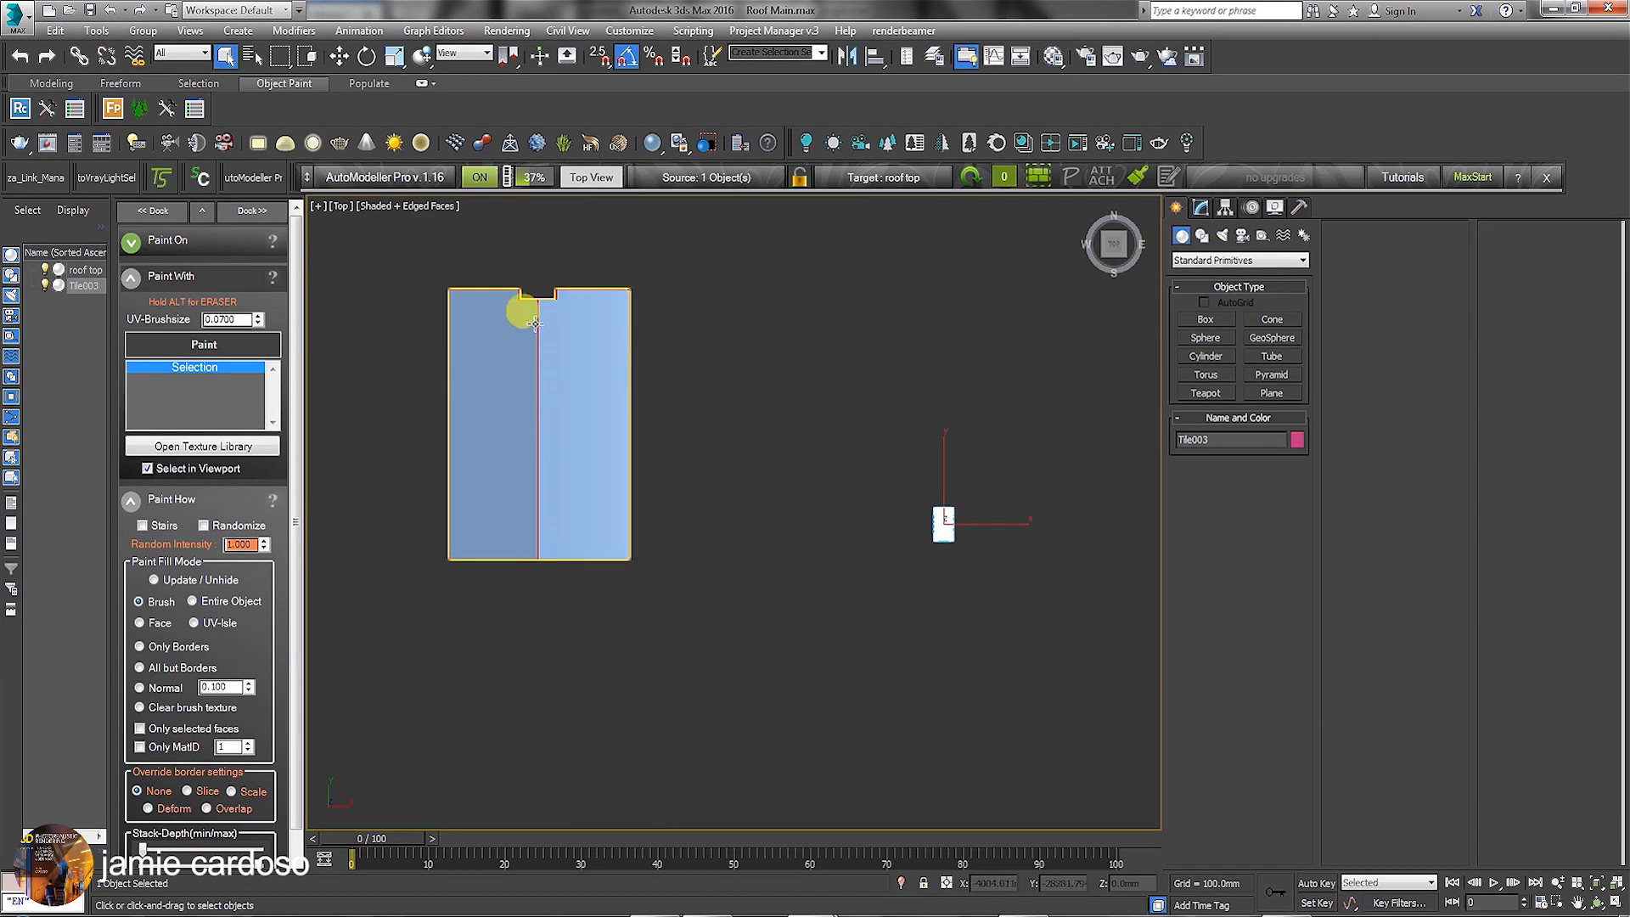
{"action": "scroll", "coordinate": [707, 476], "scroll_direction": "up", "scroll_amount": 2}
{"action": "middle_click_drag", "start_coordinate": [810, 369], "coordinate": [808, 412]}
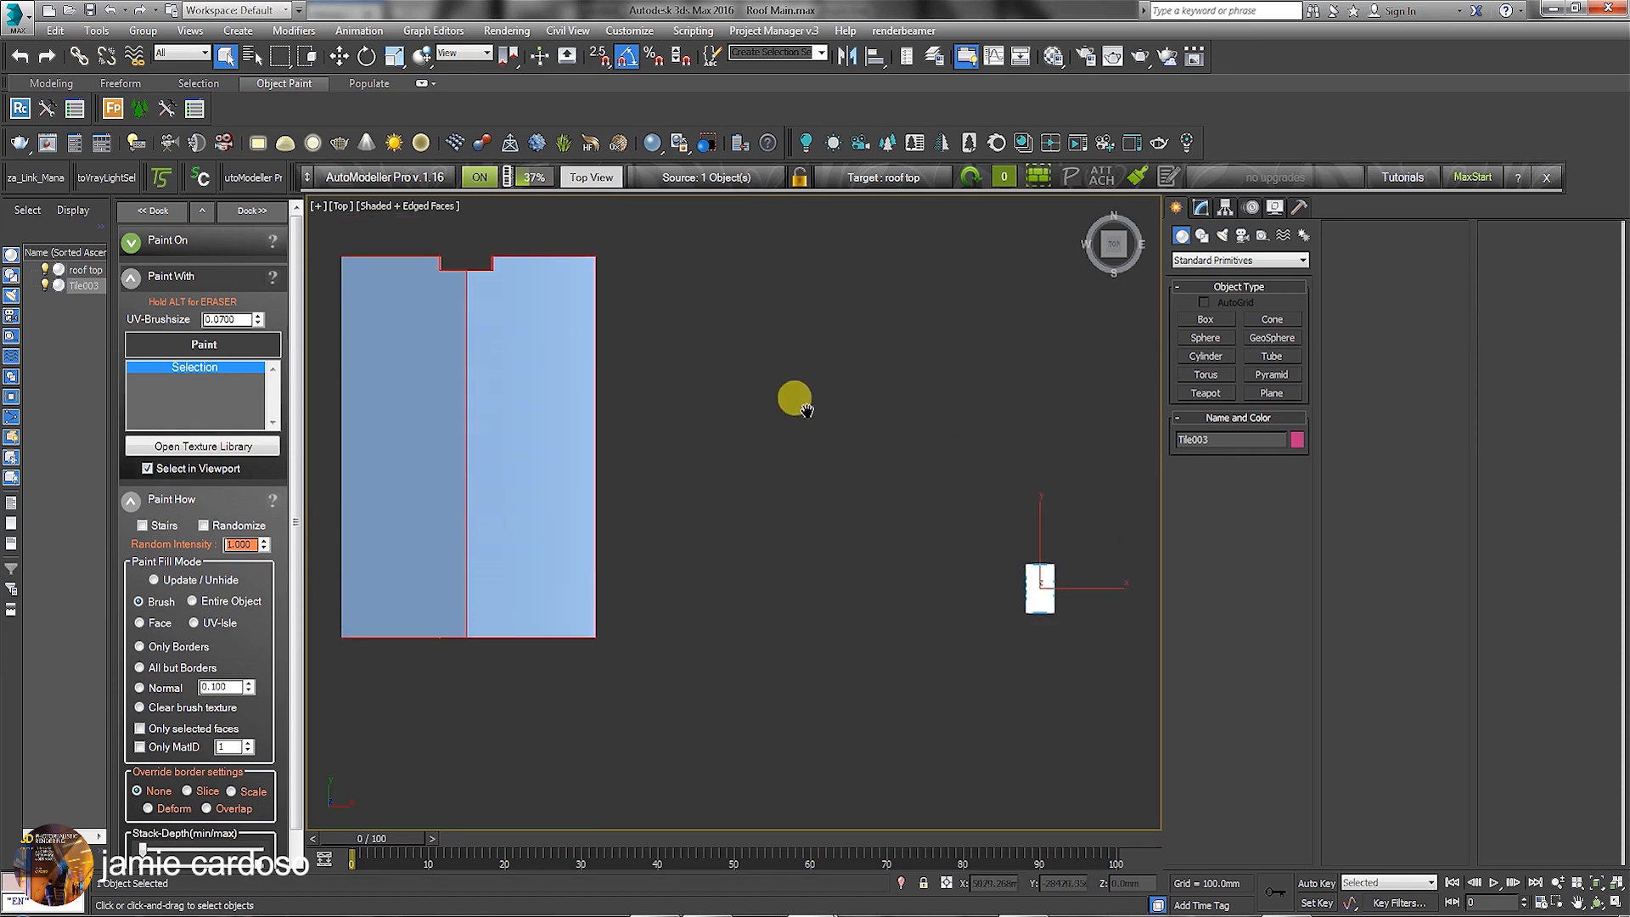
{"action": "middle_click_drag", "start_coordinate": [943, 526], "coordinate": [920, 499]}
{"action": "scroll", "coordinate": [921, 498], "scroll_direction": "down", "scroll_amount": 2}
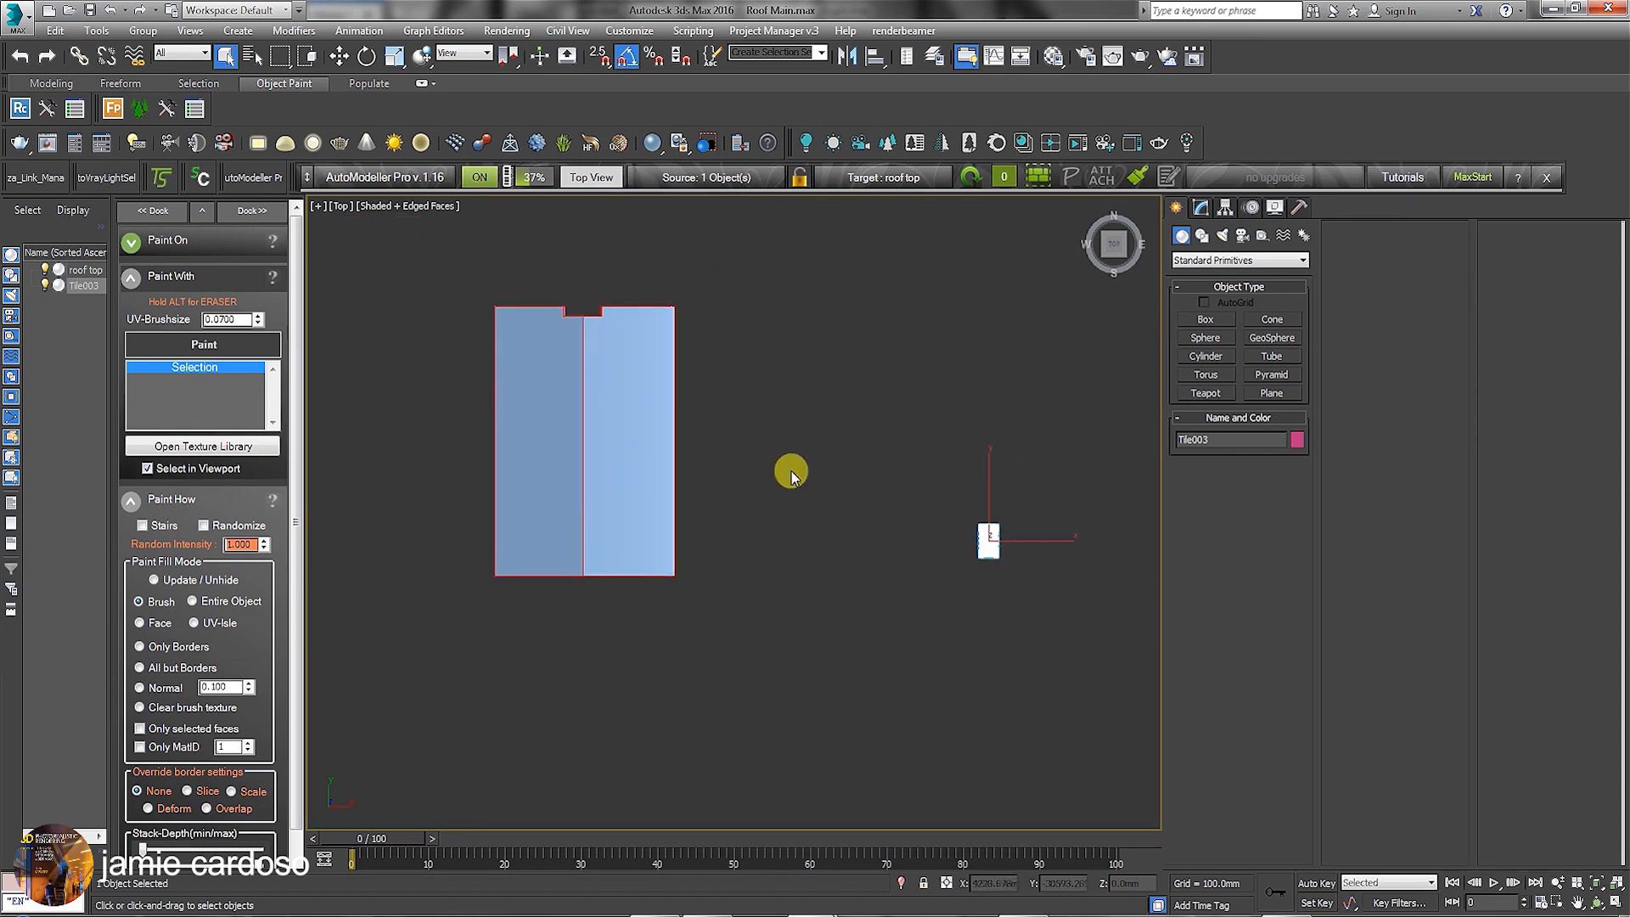
{"action": "middle_click_drag", "start_coordinate": [630, 437], "coordinate": [572, 411]}
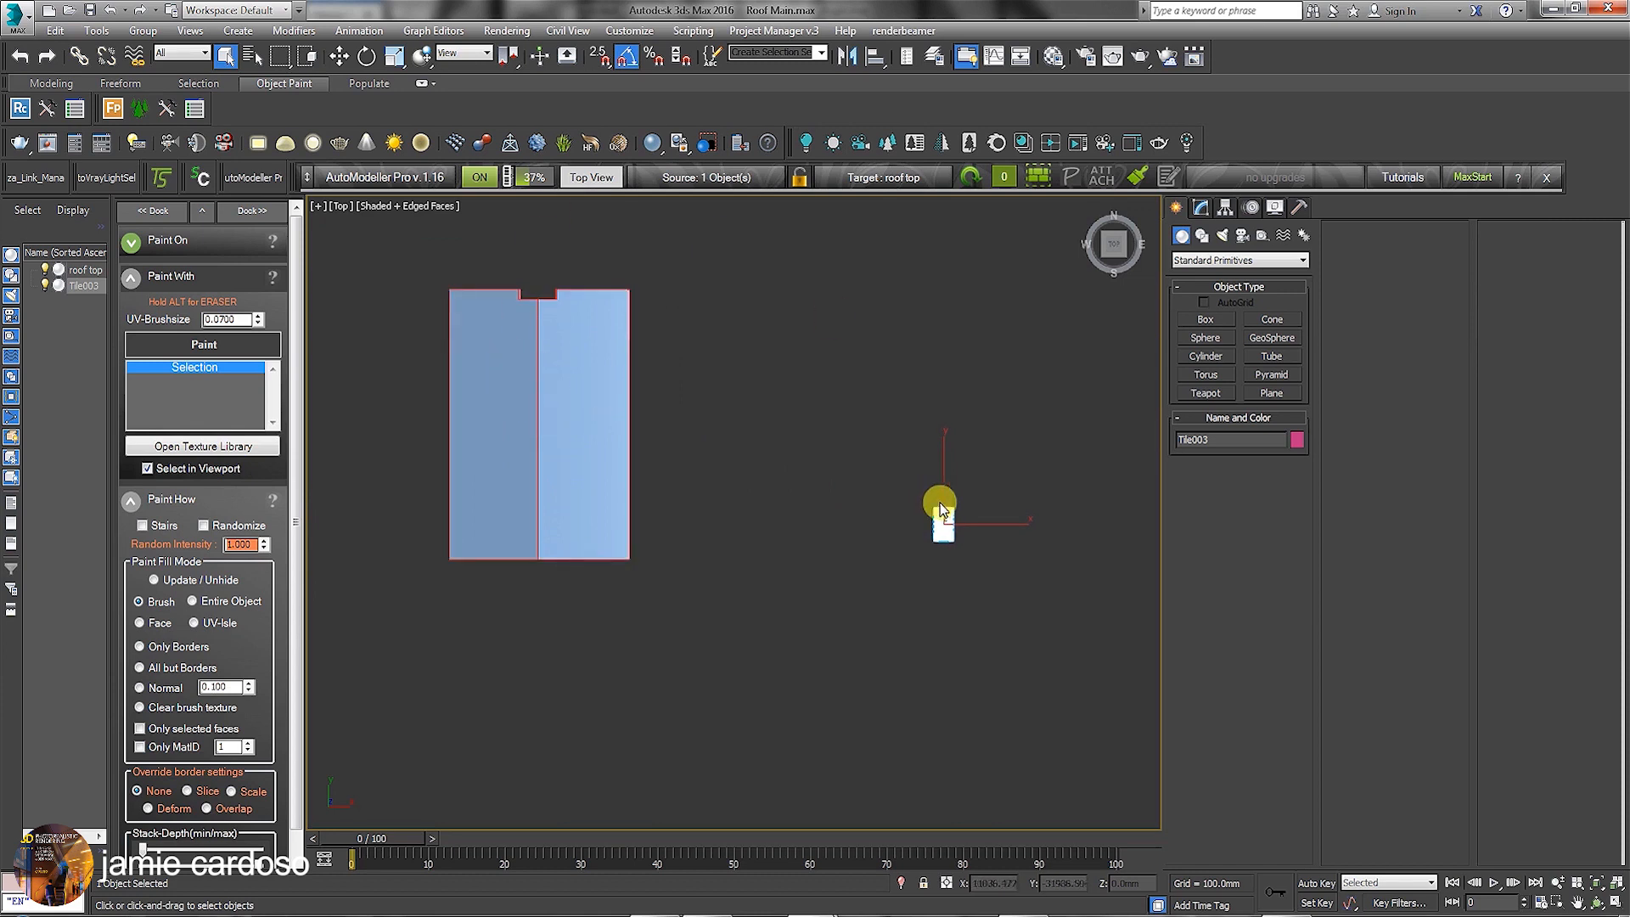
- Assign Tile003 as the AutoModeller source object and select the roof top object in the Front view
{"action": "left_click", "coordinate": [706, 180]}
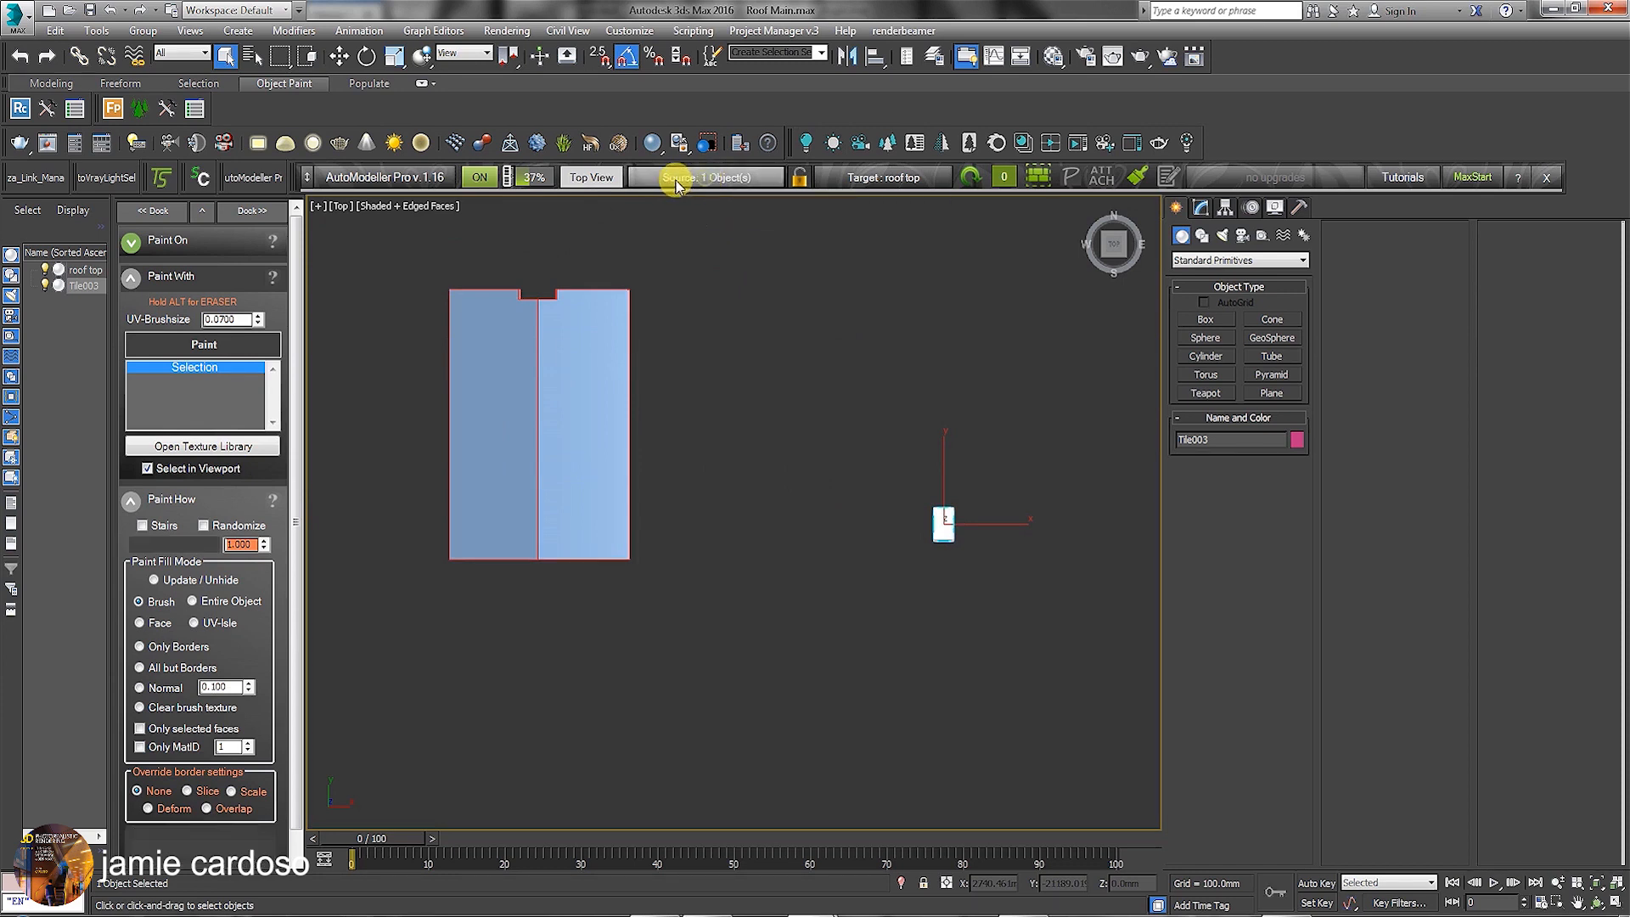
{"action": "left_click", "coordinate": [613, 188]}
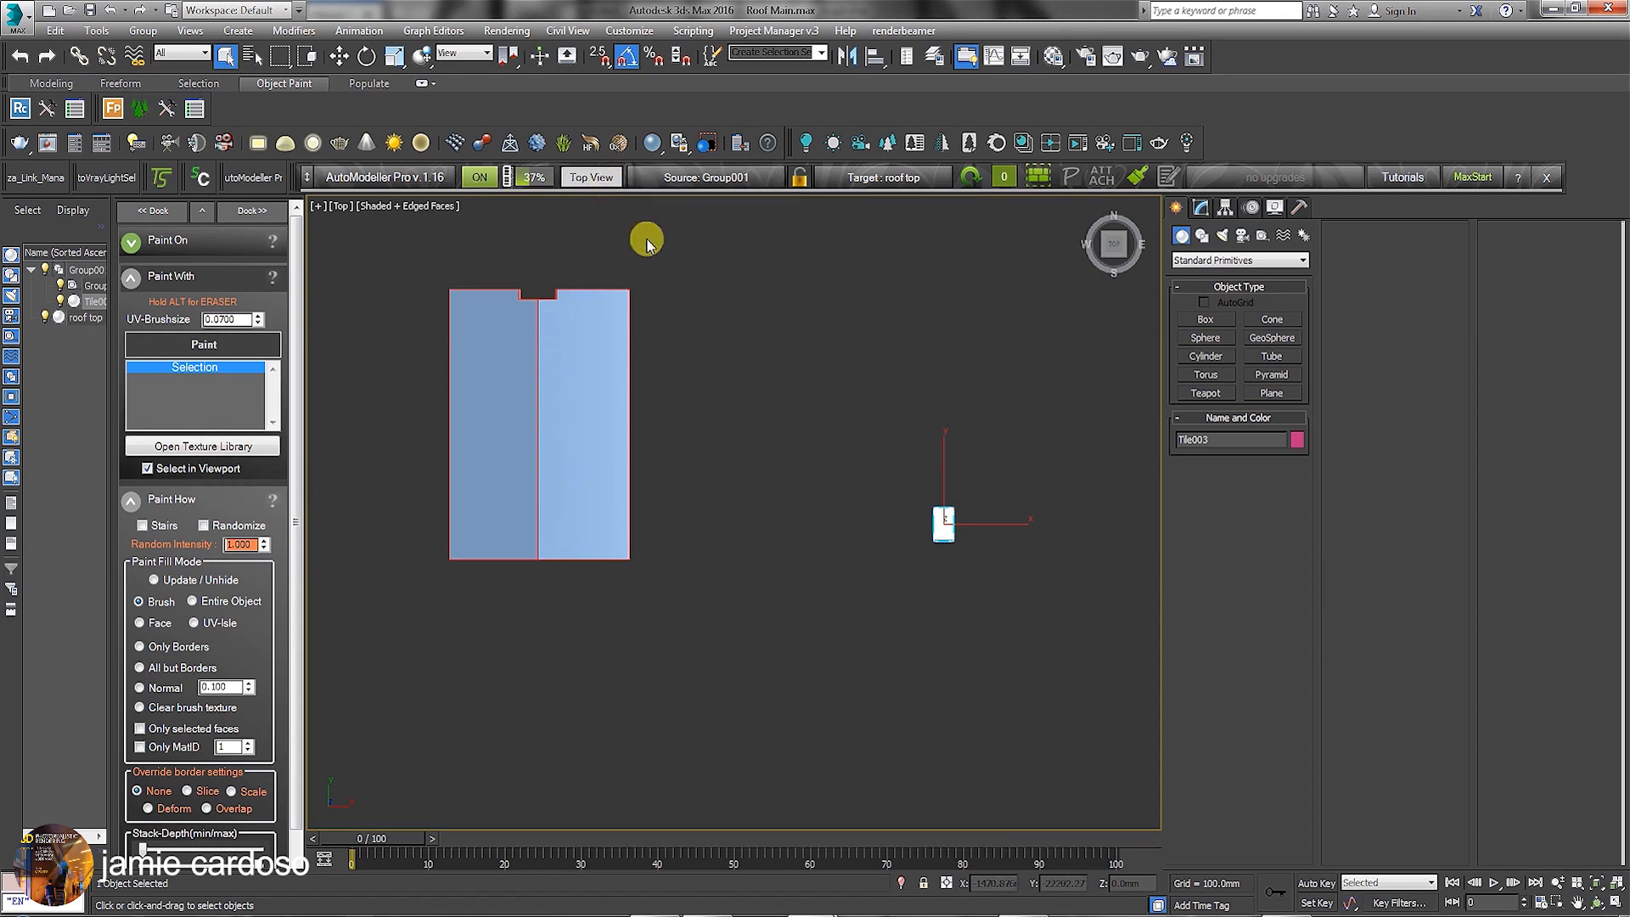
{"action": "left_click", "coordinate": [552, 379]}
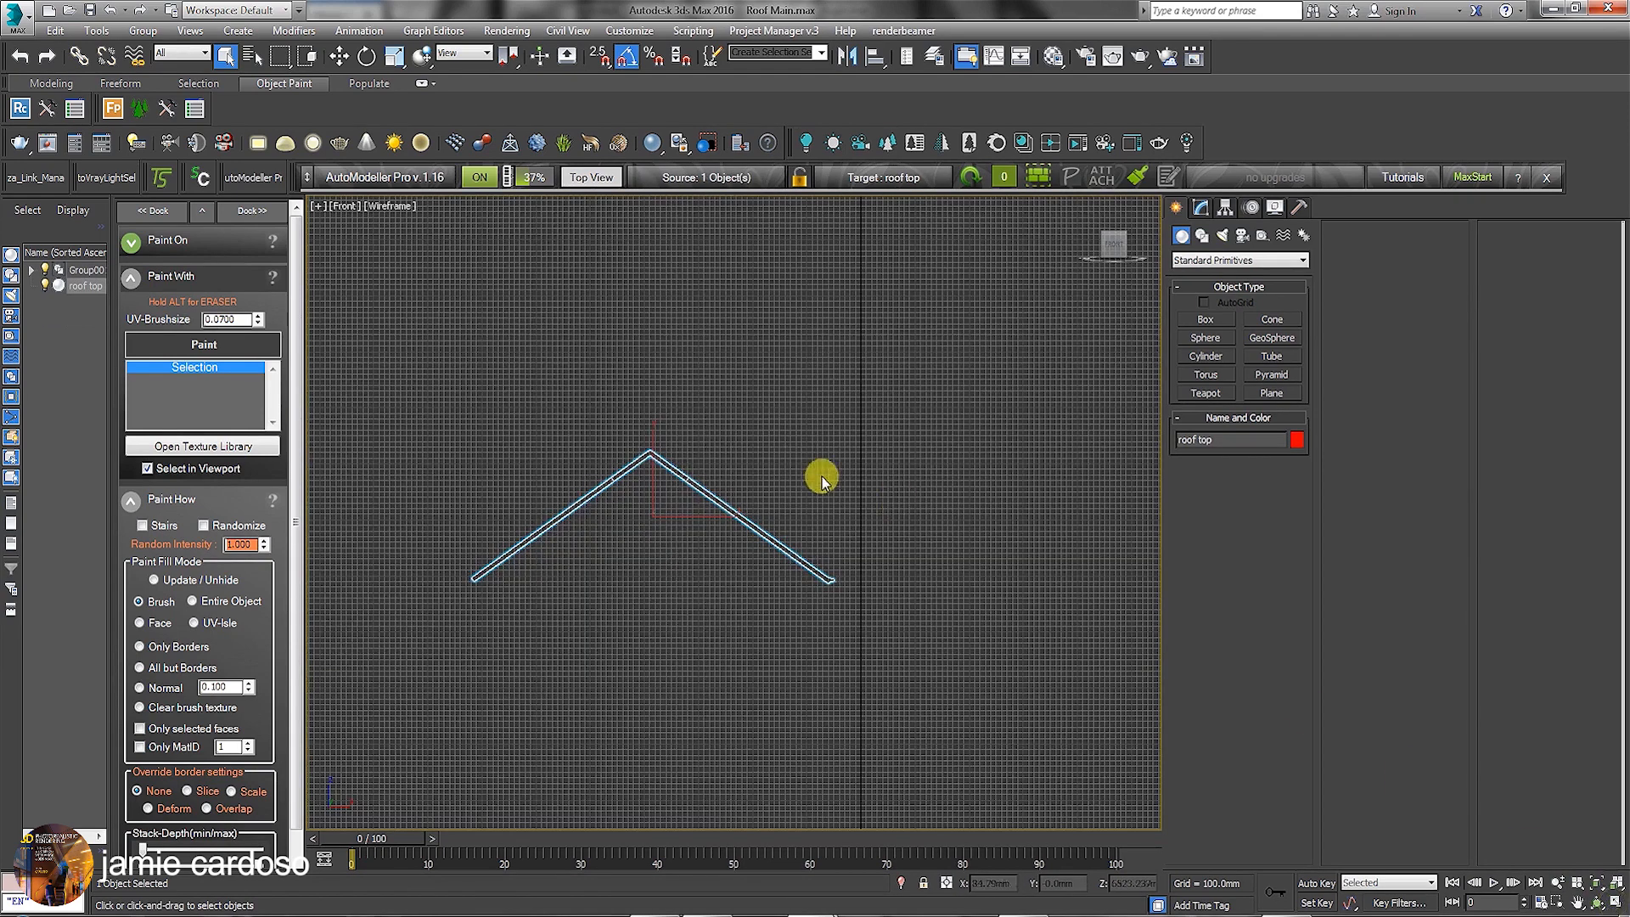
{"action": "middle_click_drag", "start_coordinate": [819, 473], "coordinate": [892, 376]}
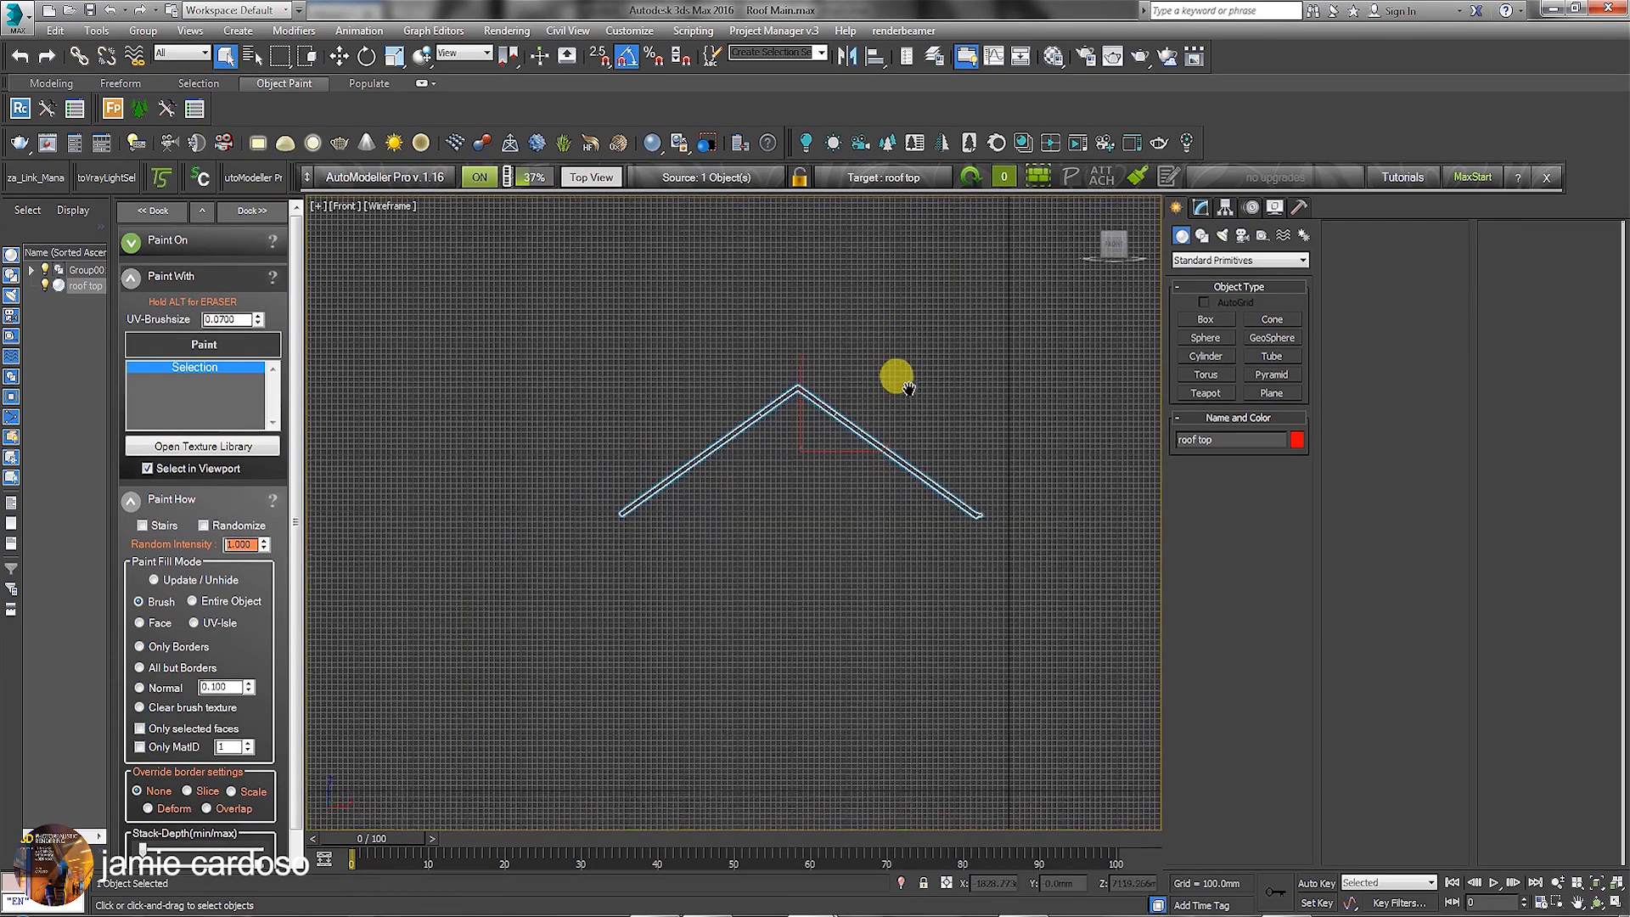
{"action": "scroll", "coordinate": [796, 390], "scroll_direction": "up", "scroll_amount": 2}
{"action": "scroll", "coordinate": [796, 392], "scroll_direction": "down", "scroll_amount": 2}
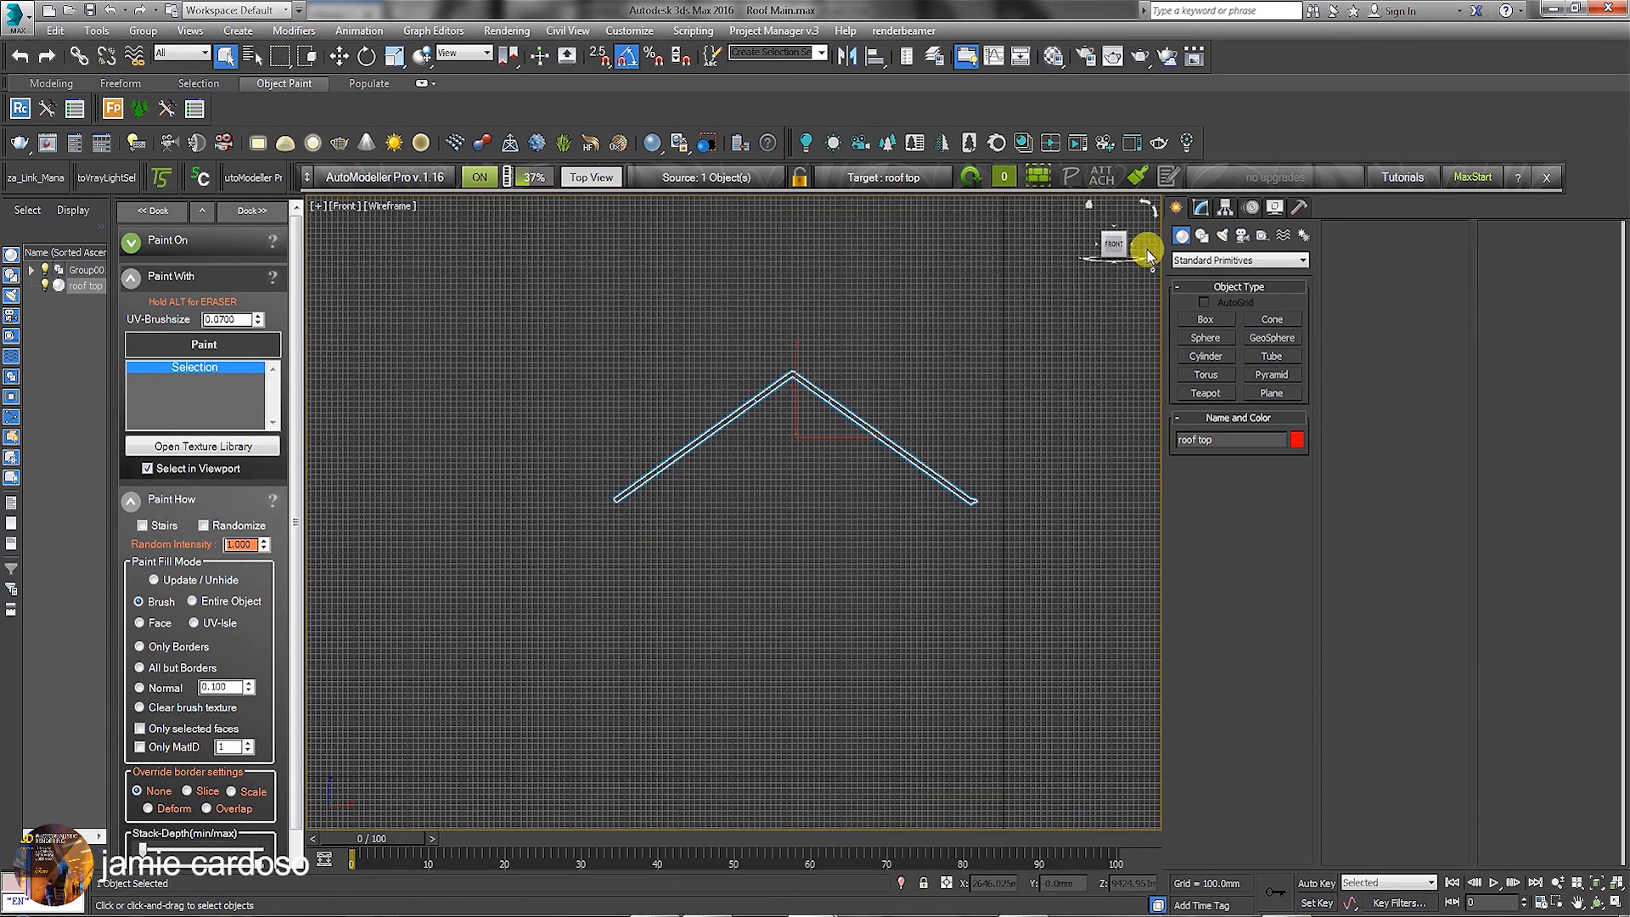
- Start a spline Line, turn on 2.5D snapping and review the Grid and Snap Settings for grid point, vertex and endpoint snaps
{"action": "left_click", "coordinate": [1201, 238]}
{"action": "left_click", "coordinate": [1206, 334]}
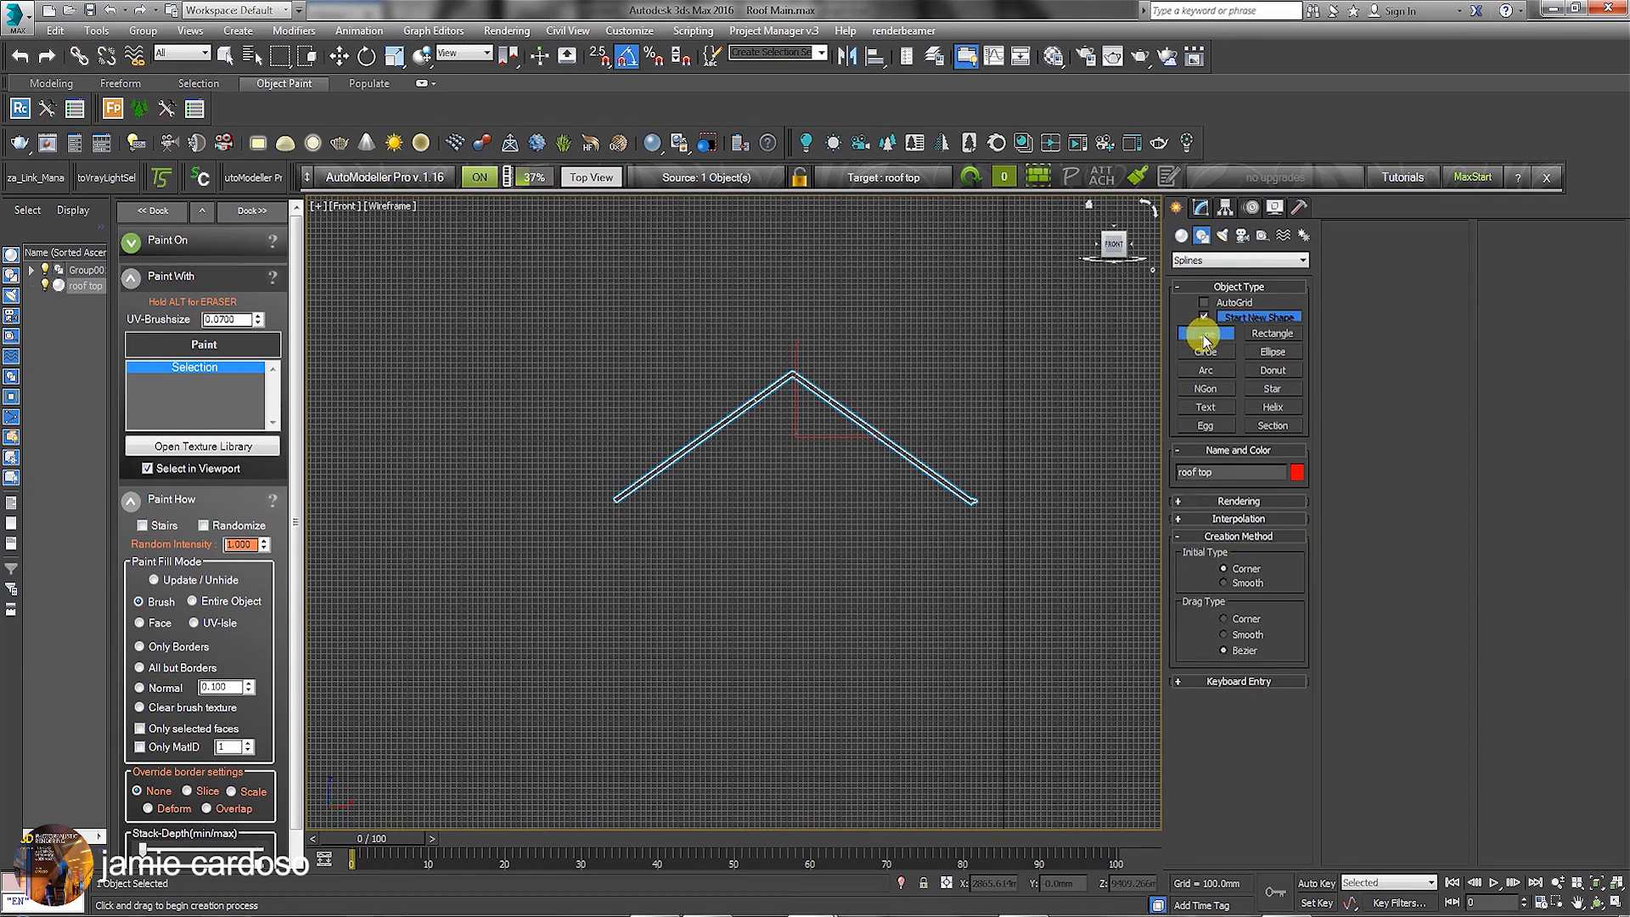
{"action": "left_click", "coordinate": [603, 58]}
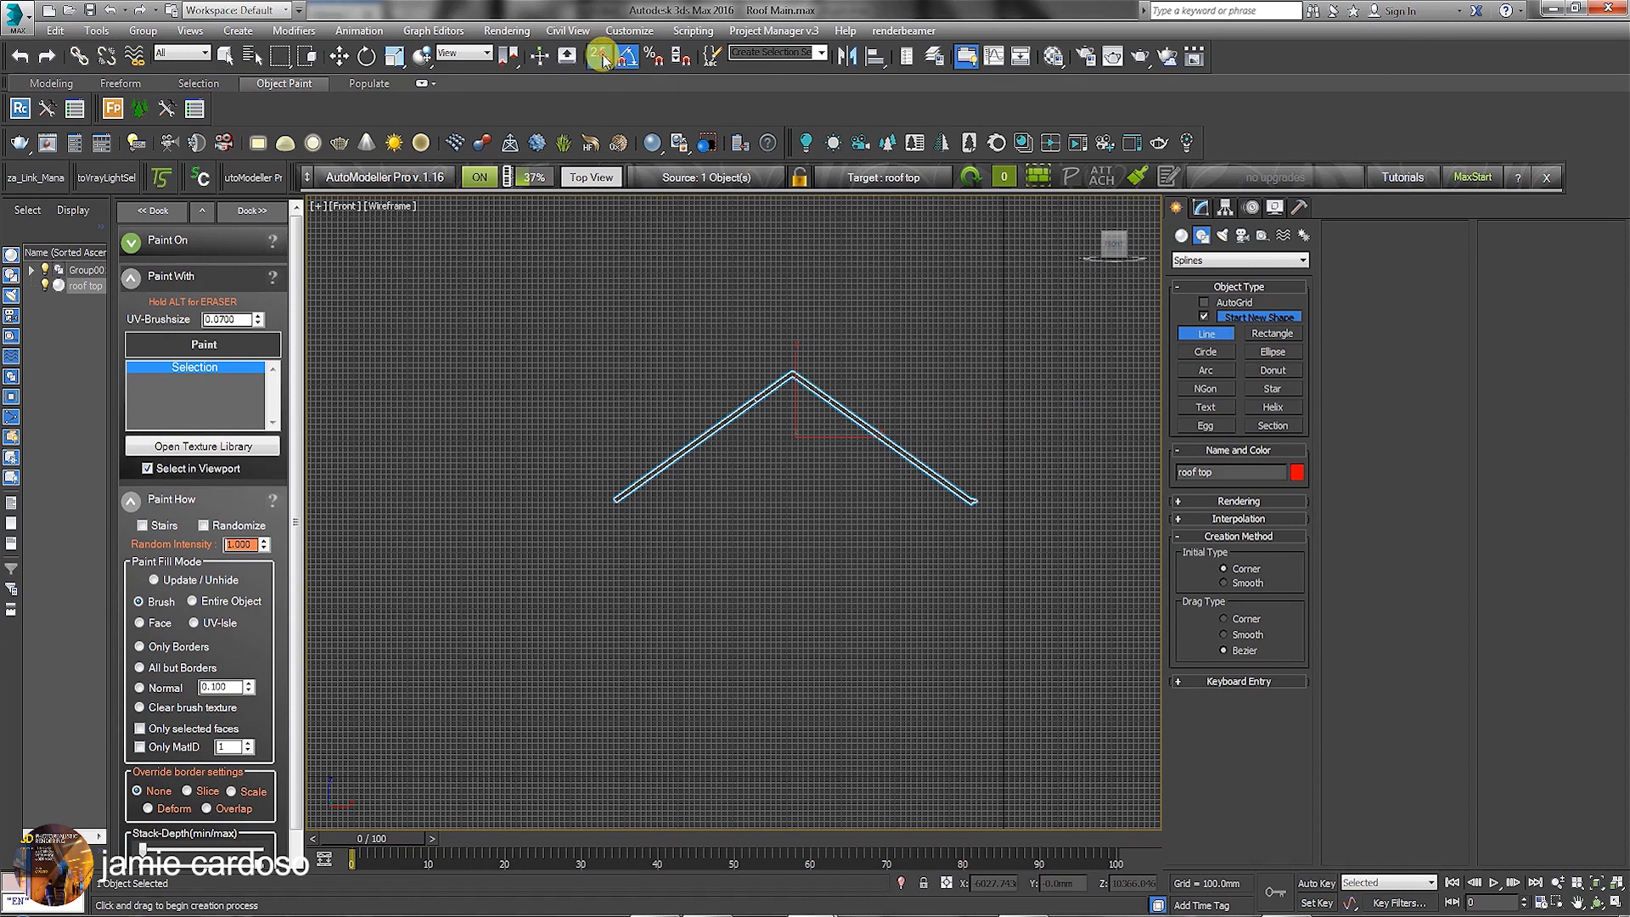
{"action": "right_click", "coordinate": [602, 58]}
{"action": "left_click", "coordinate": [601, 58]}
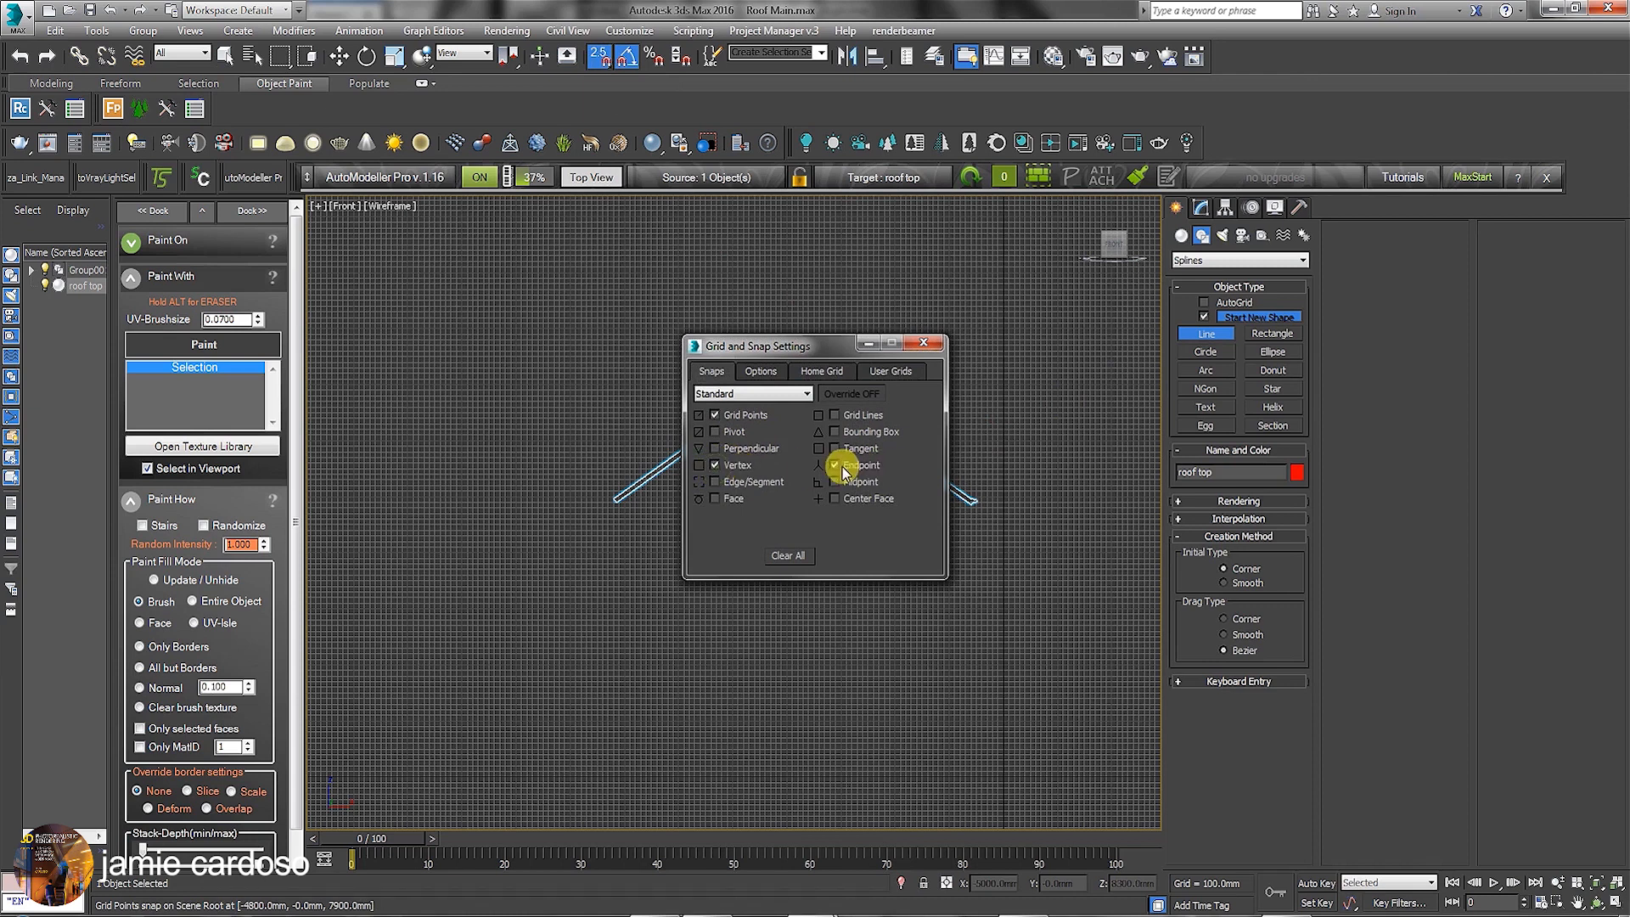
{"action": "left_click", "coordinate": [764, 370]}
{"action": "left_click", "coordinate": [822, 371]}
{"action": "left_click", "coordinate": [891, 371]}
{"action": "left_click", "coordinate": [709, 374]}
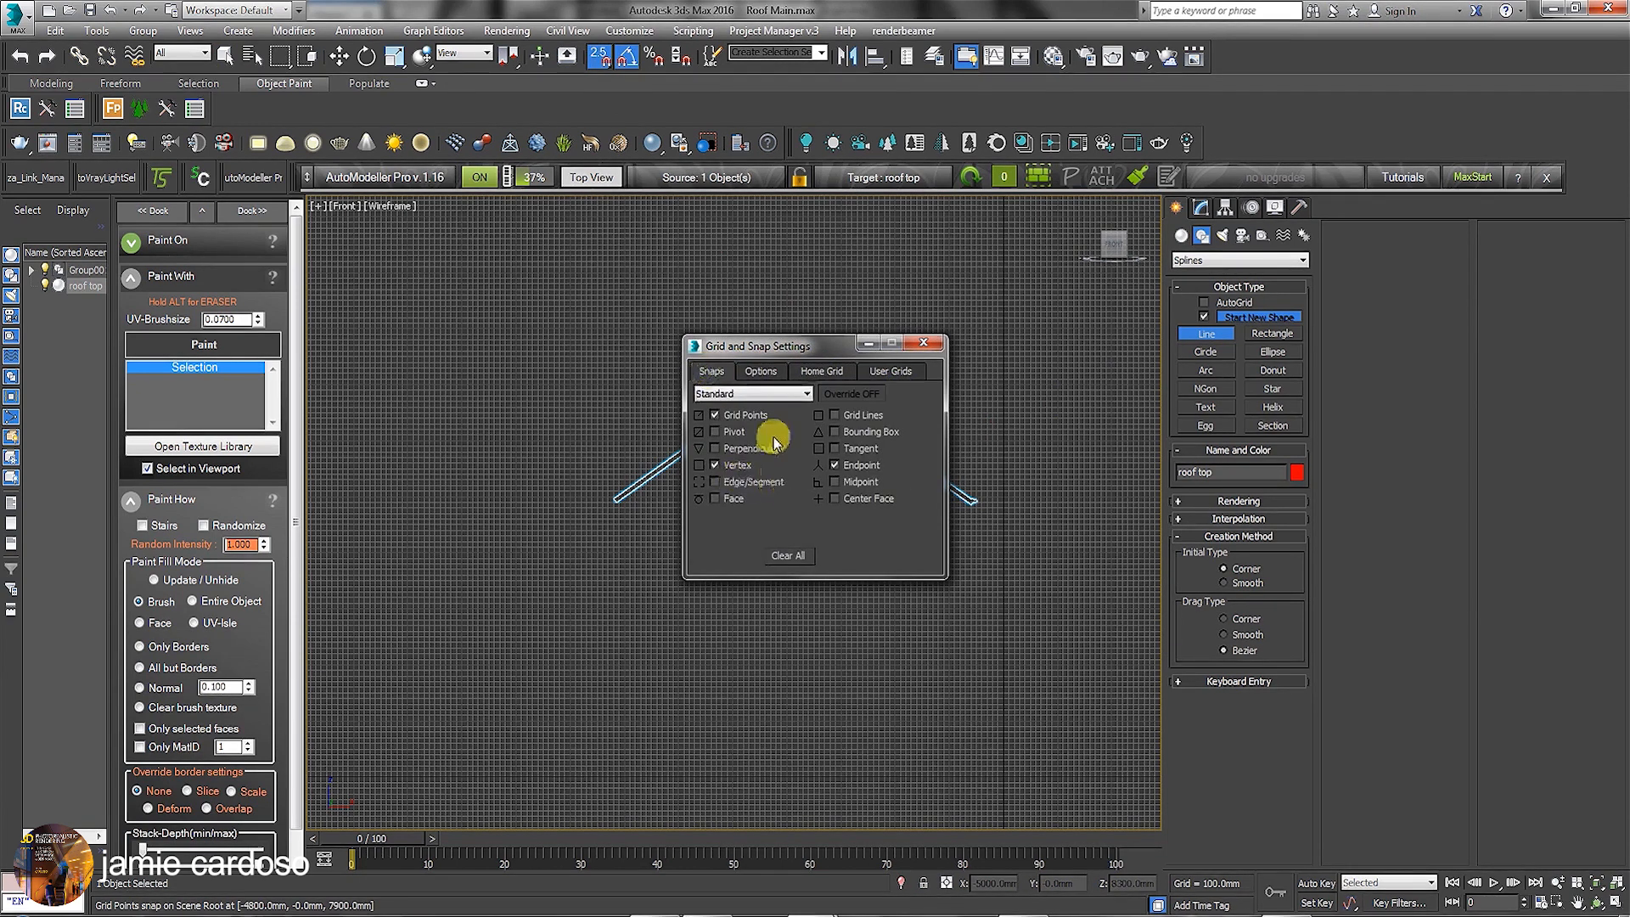
{"action": "left_click", "coordinate": [923, 342]}
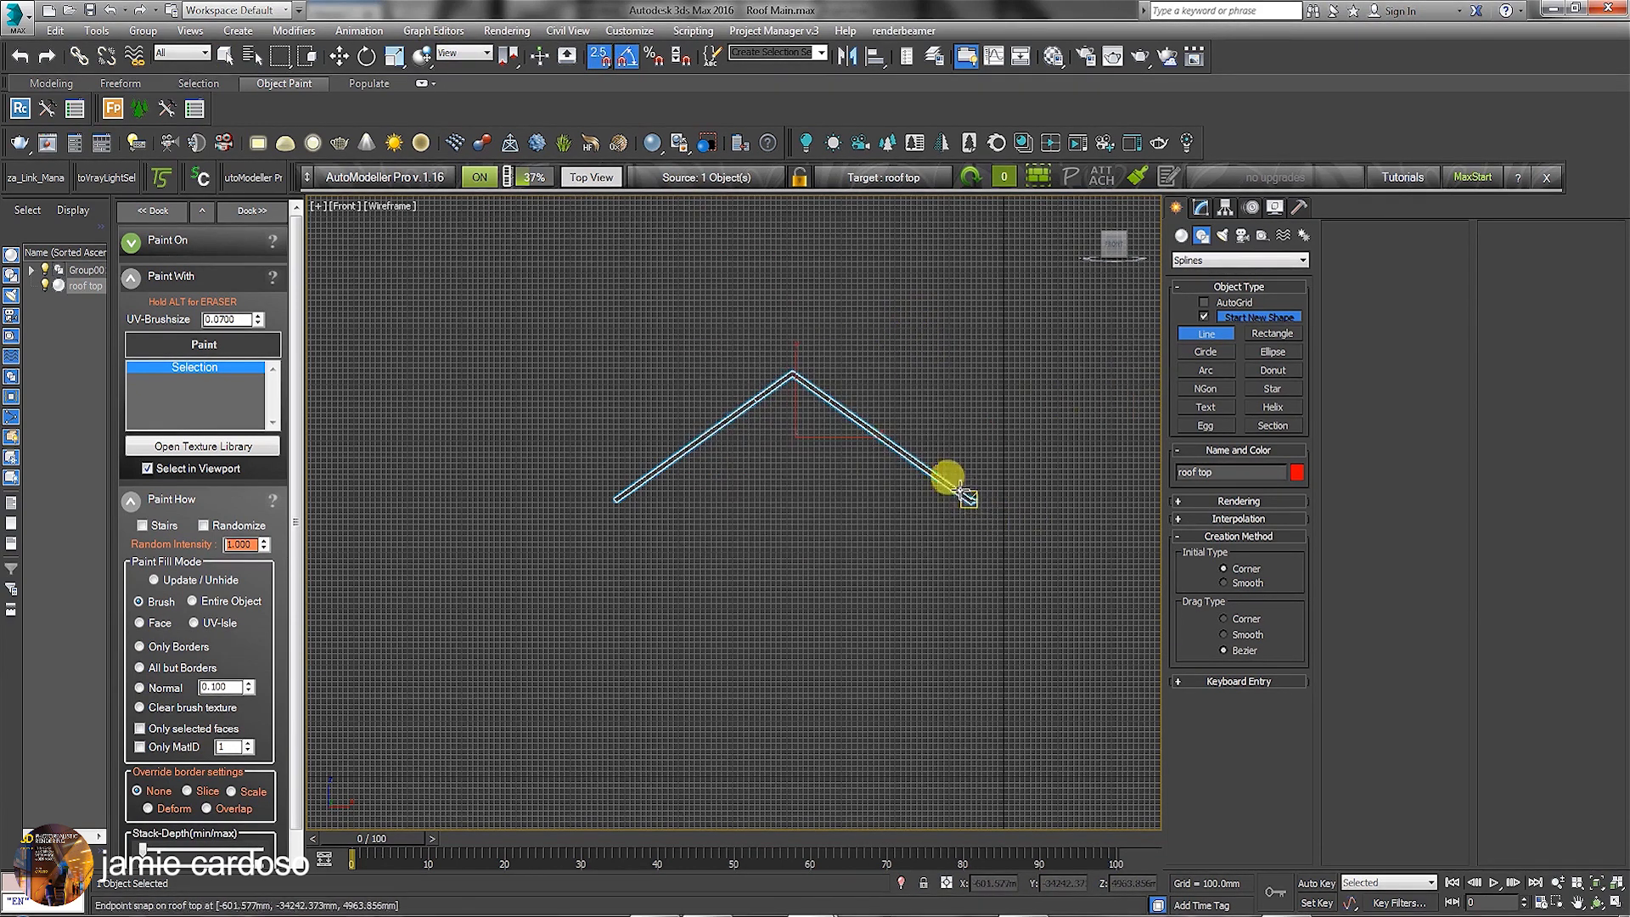
- Trace the gabled roof's profile with a closed line snapped to the roof top's vertices in the Front view
{"action": "scroll", "coordinate": [954, 481], "scroll_direction": "up", "scroll_amount": 4}
{"action": "left_click", "coordinate": [741, 223]}
{"action": "left_click", "coordinate": [374, 481]}
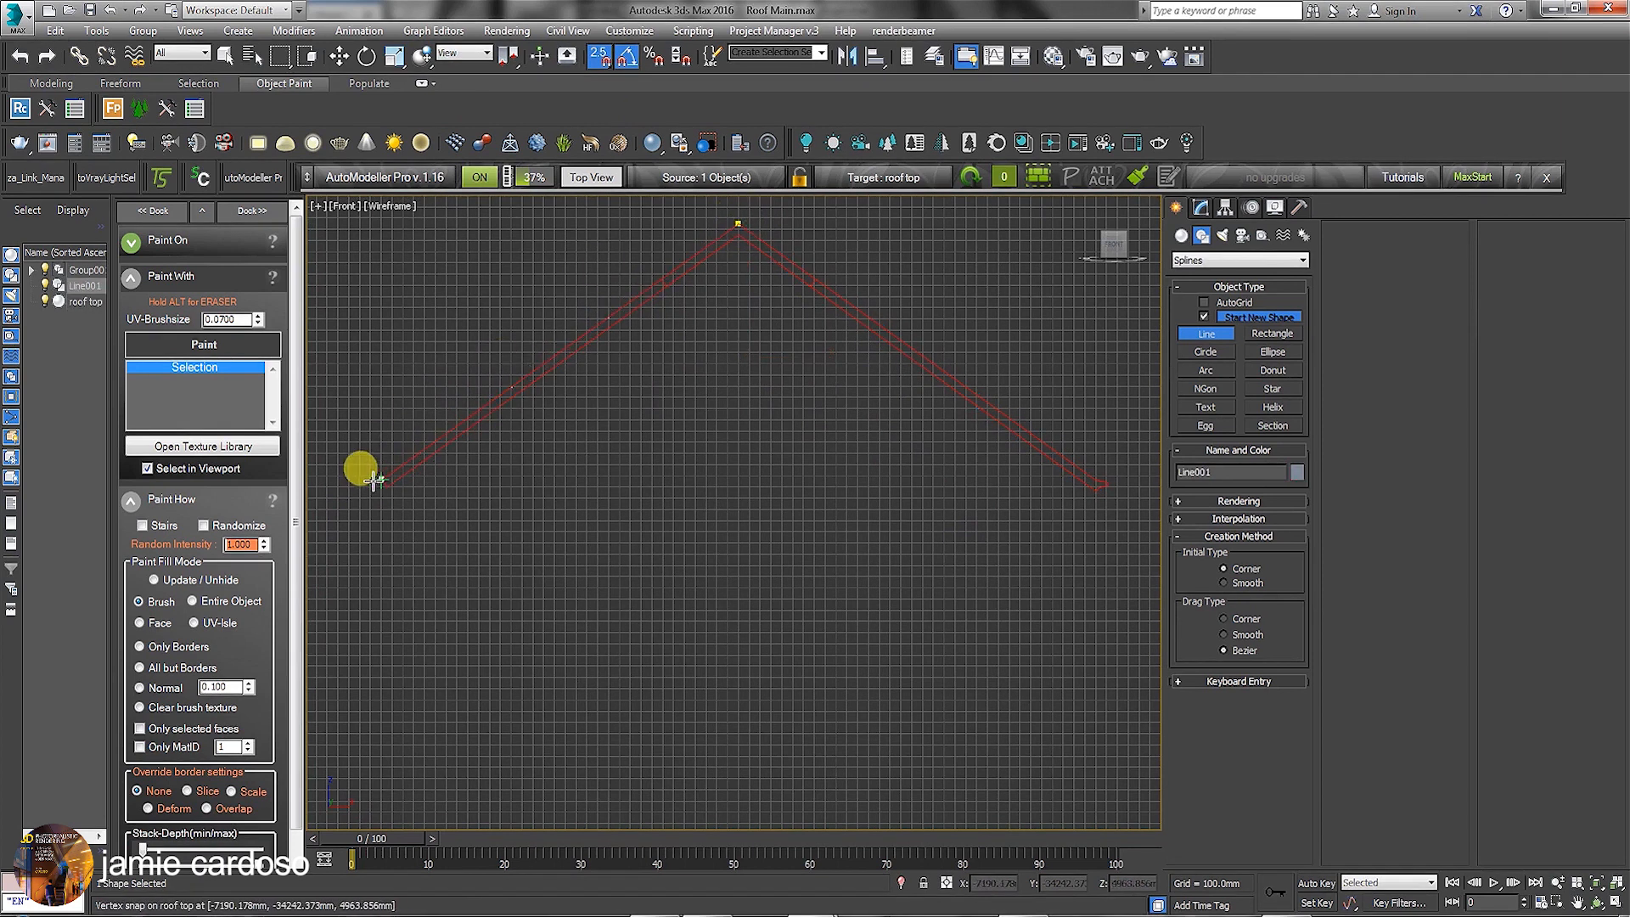
{"action": "left_click", "coordinate": [738, 225]}
{"action": "left_click", "coordinate": [1095, 484]}
{"action": "left_click", "coordinate": [741, 224]}
{"action": "left_click", "coordinate": [777, 518]}
{"action": "scroll", "coordinate": [966, 438], "scroll_direction": "up", "scroll_amount": 2}
{"action": "scroll", "coordinate": [966, 437], "scroll_direction": "up", "scroll_amount": 3}
{"action": "scroll", "coordinate": [920, 413], "scroll_direction": "up", "scroll_amount": 2}
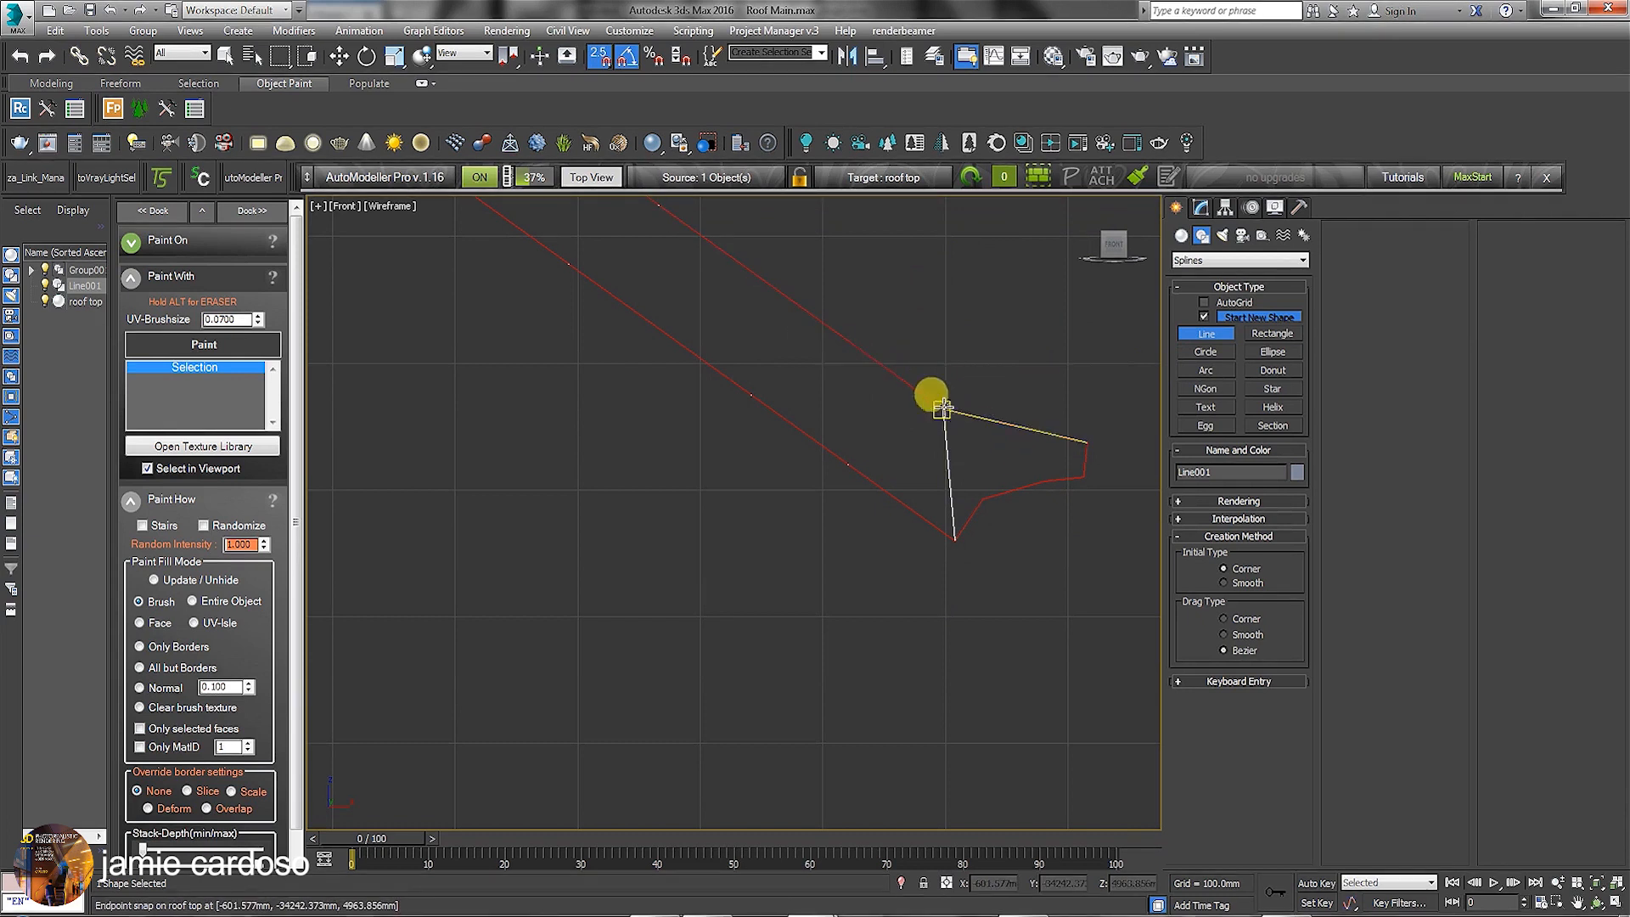
{"action": "right_click", "coordinate": [949, 454]}
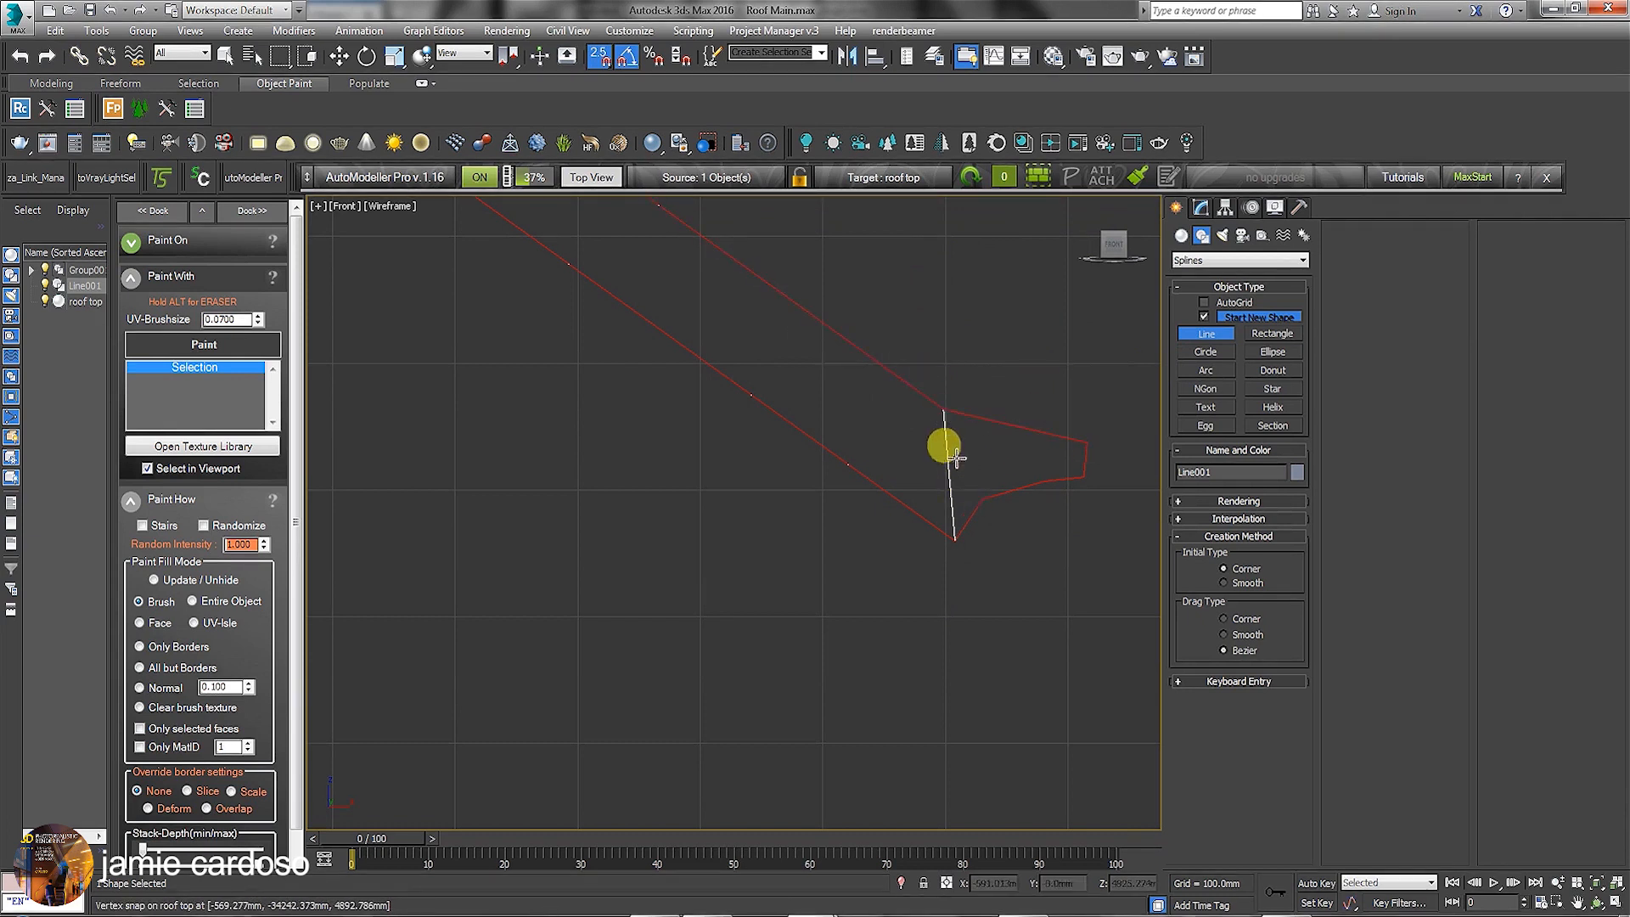
- Work on the traced line at vertex level, using the Move tool on its lower and upper vertices at the right eave
{"action": "left_click", "coordinate": [1200, 208]}
{"action": "left_click", "coordinate": [1217, 641]}
{"action": "left_click", "coordinate": [955, 539]}
{"action": "left_click", "coordinate": [339, 56]}
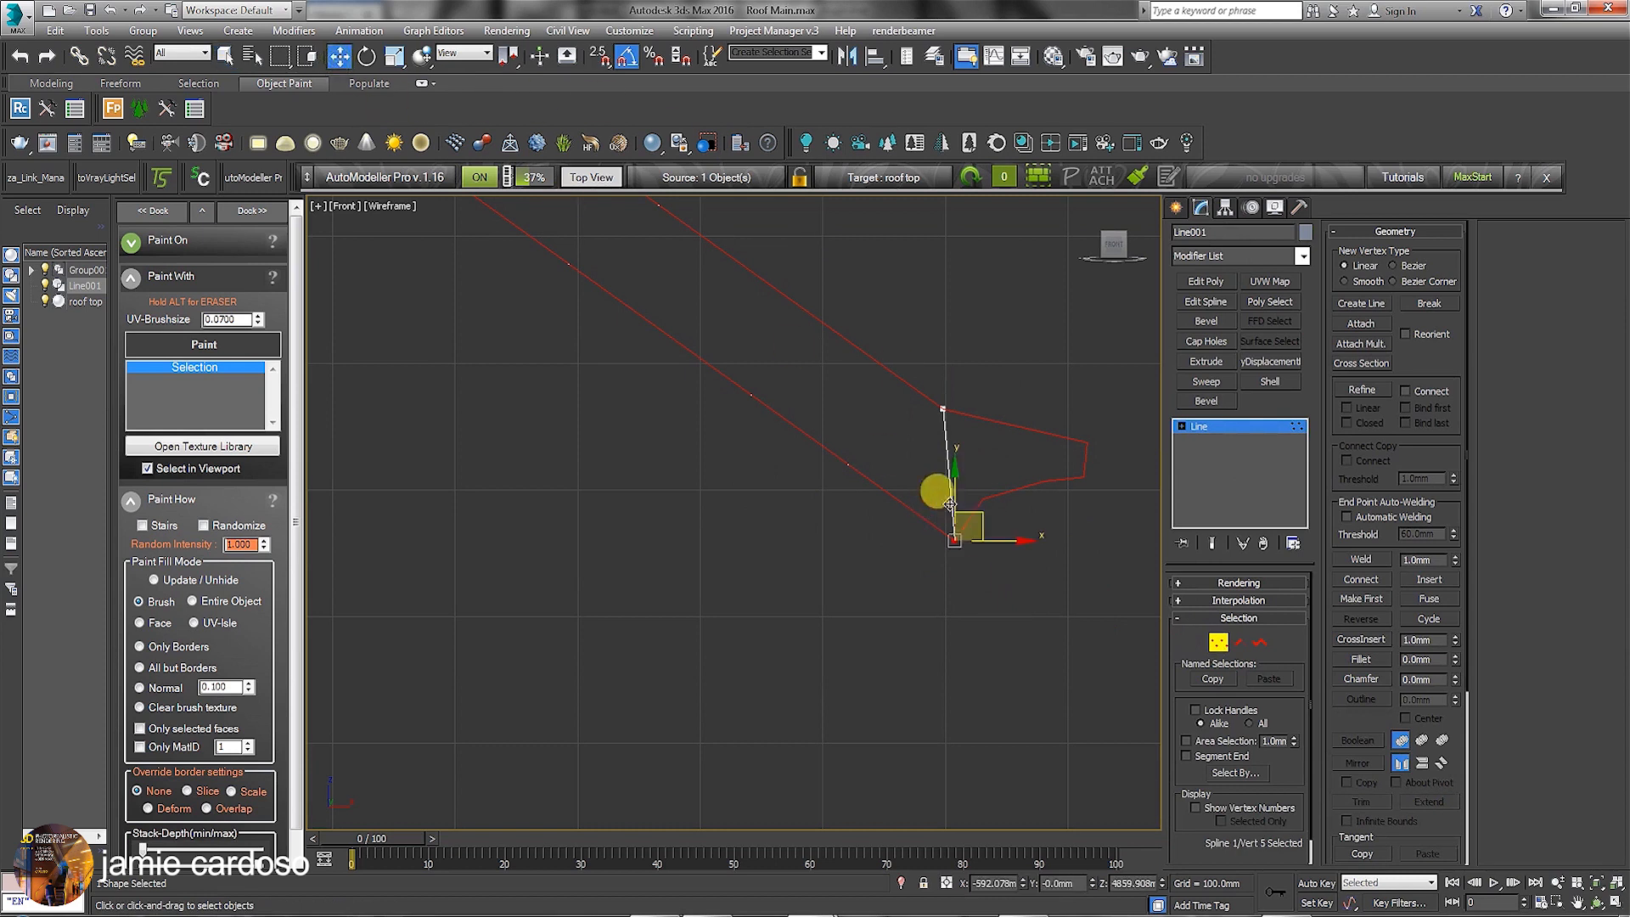
{"action": "left_click", "coordinate": [942, 408]}
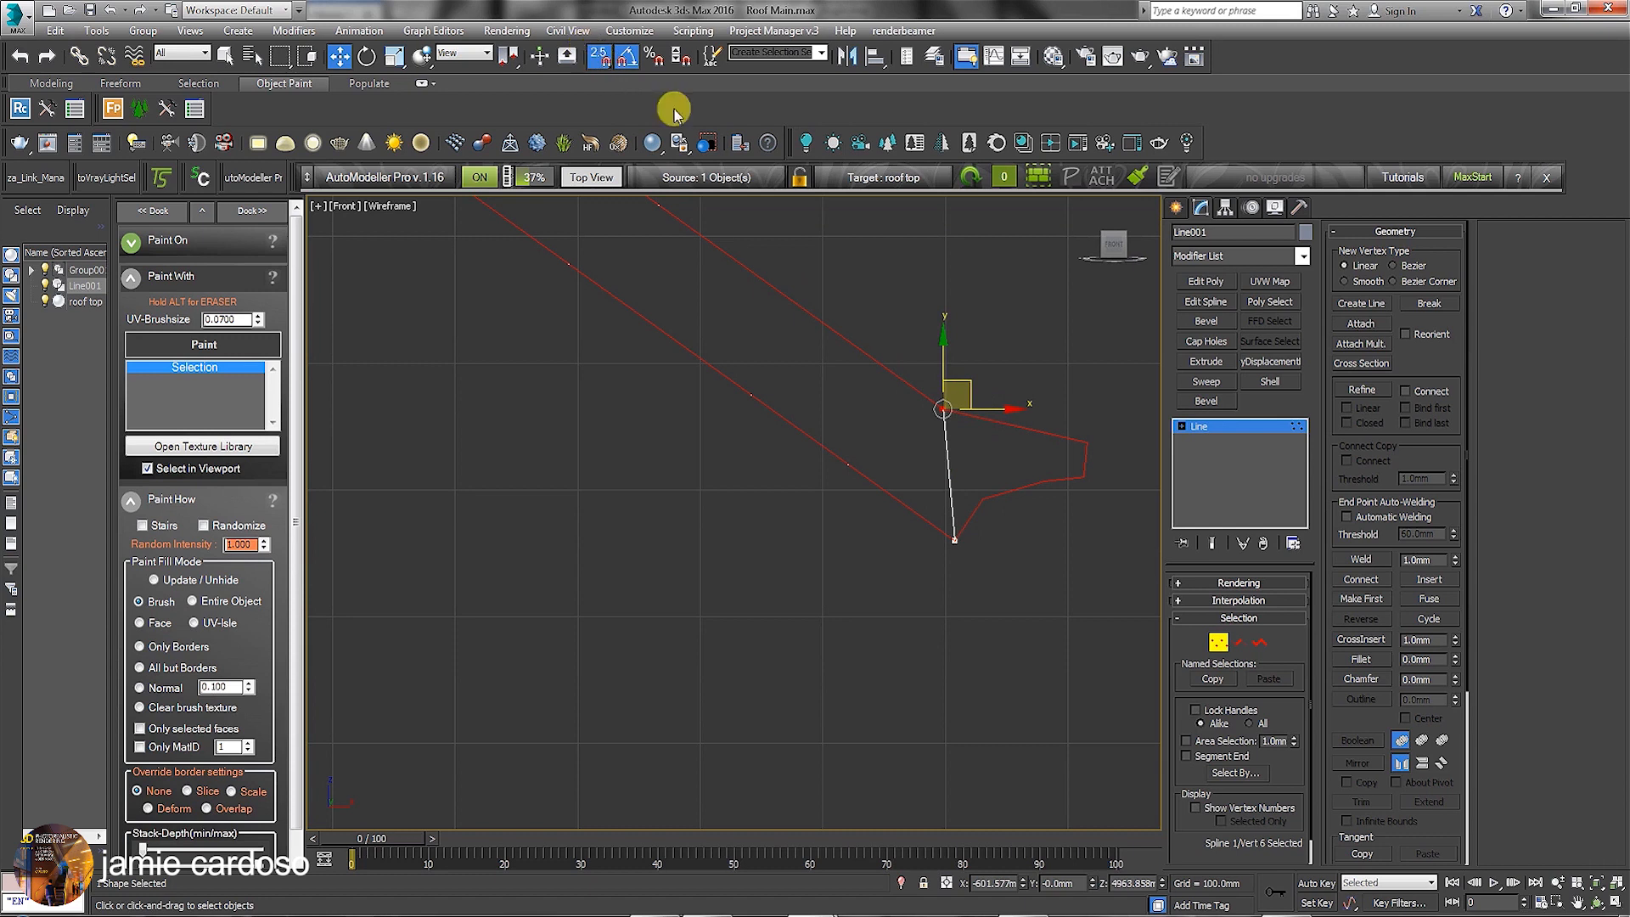
{"action": "left_click_drag", "start_coordinate": [1006, 406], "coordinate": [946, 364]}
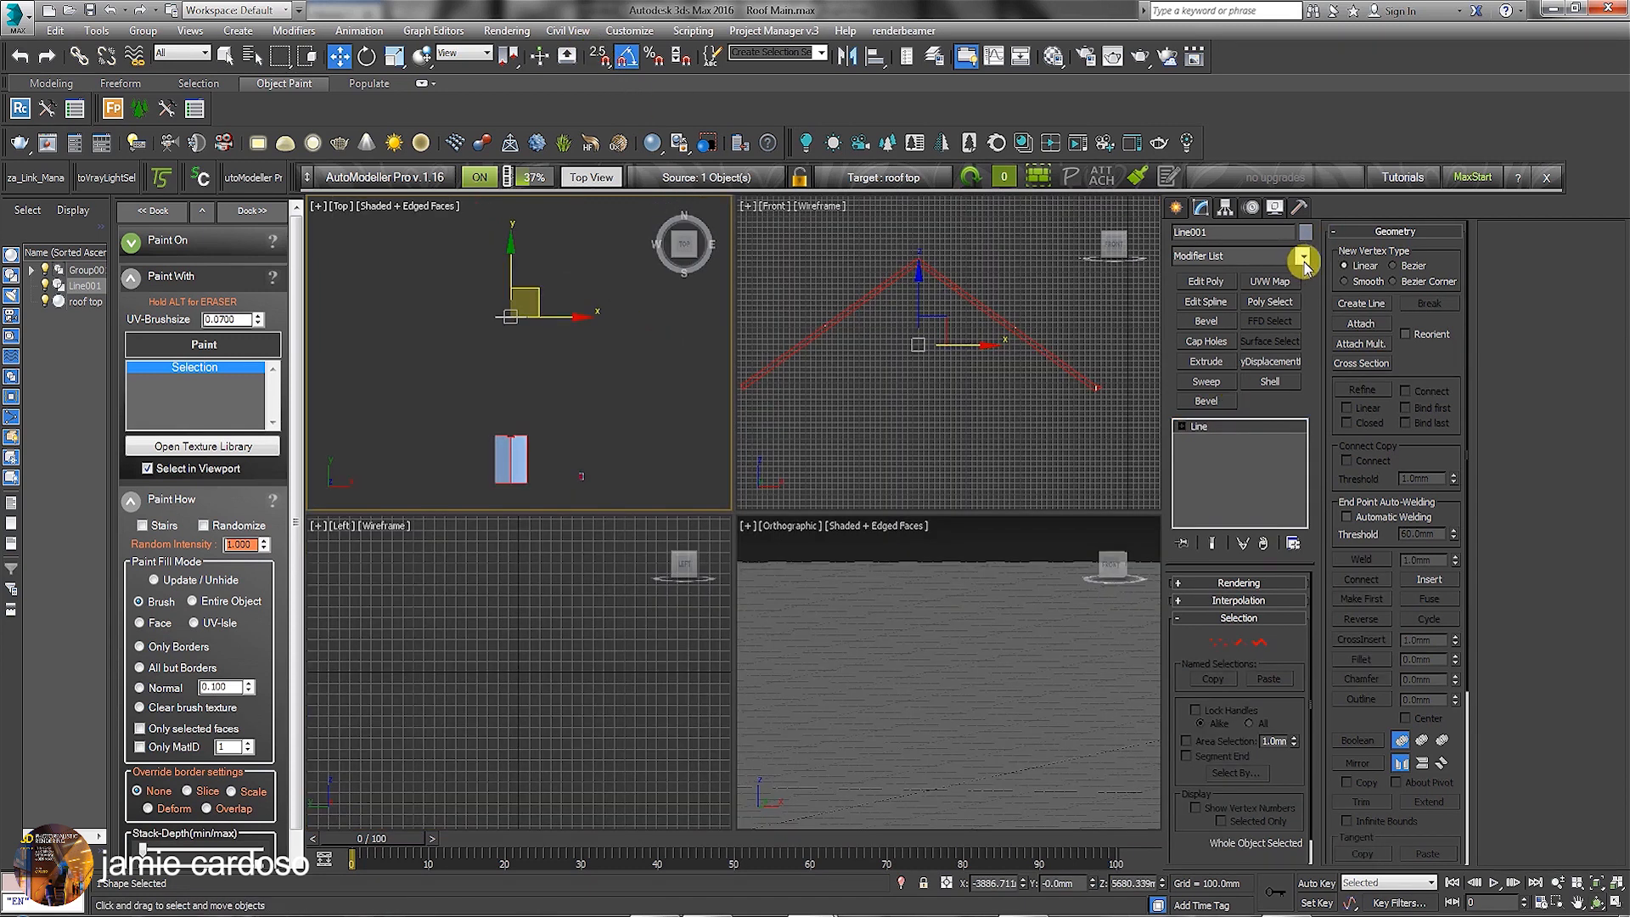
- Apply an Extrude modifier to the roof profile line with an amount of about 10455 mm
{"action": "left_click", "coordinate": [1303, 259]}
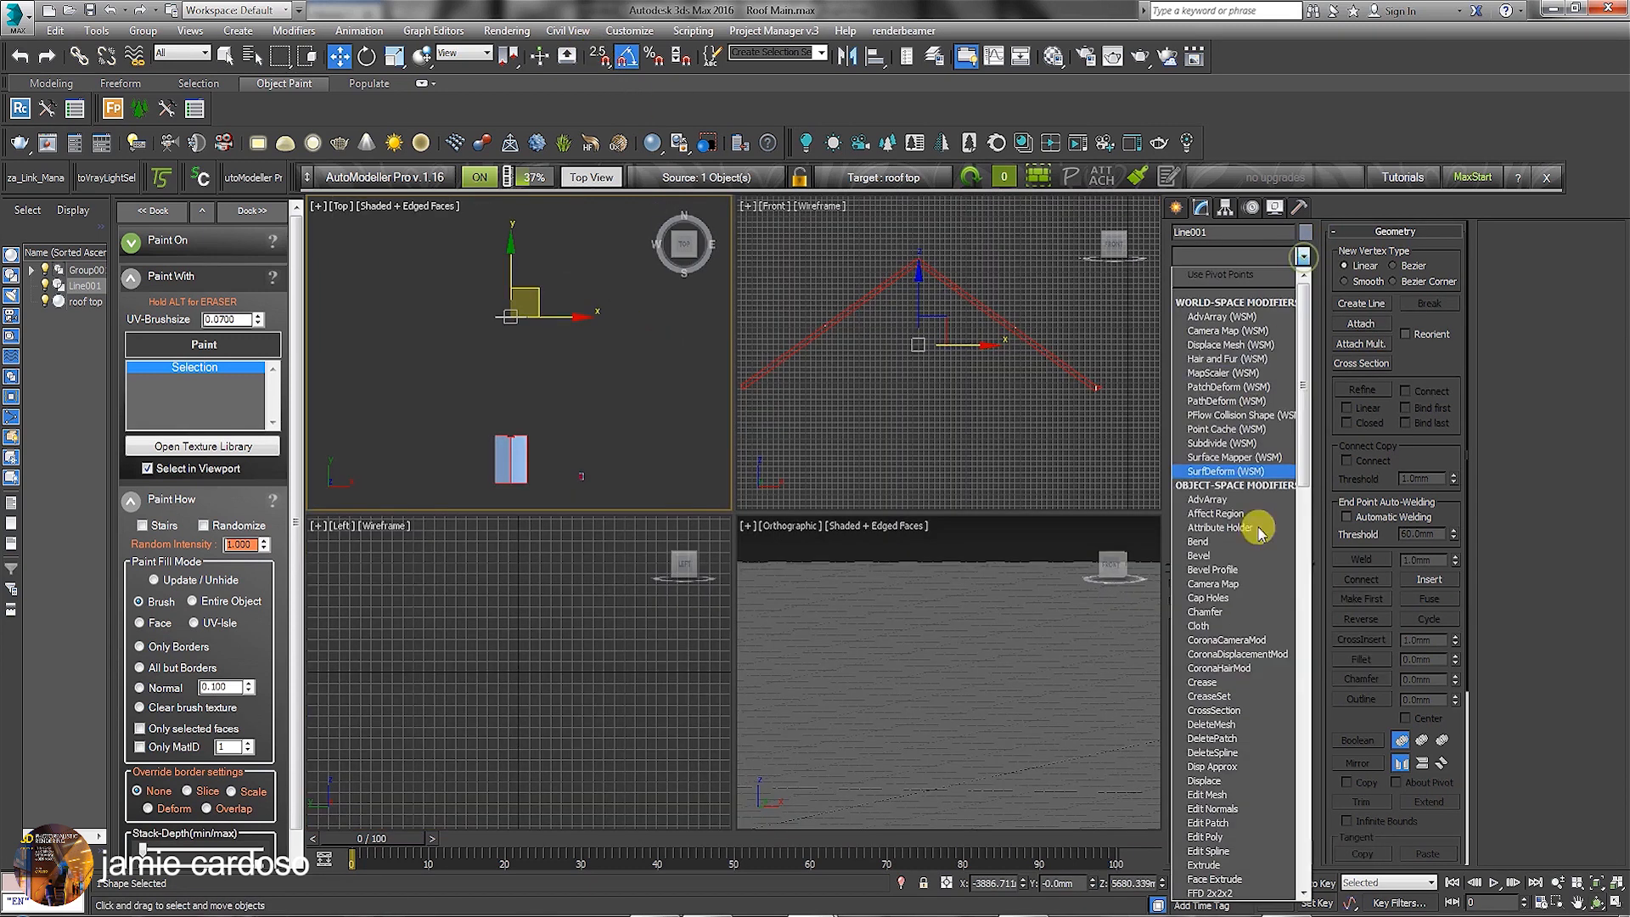
{"action": "key", "text": "e"}
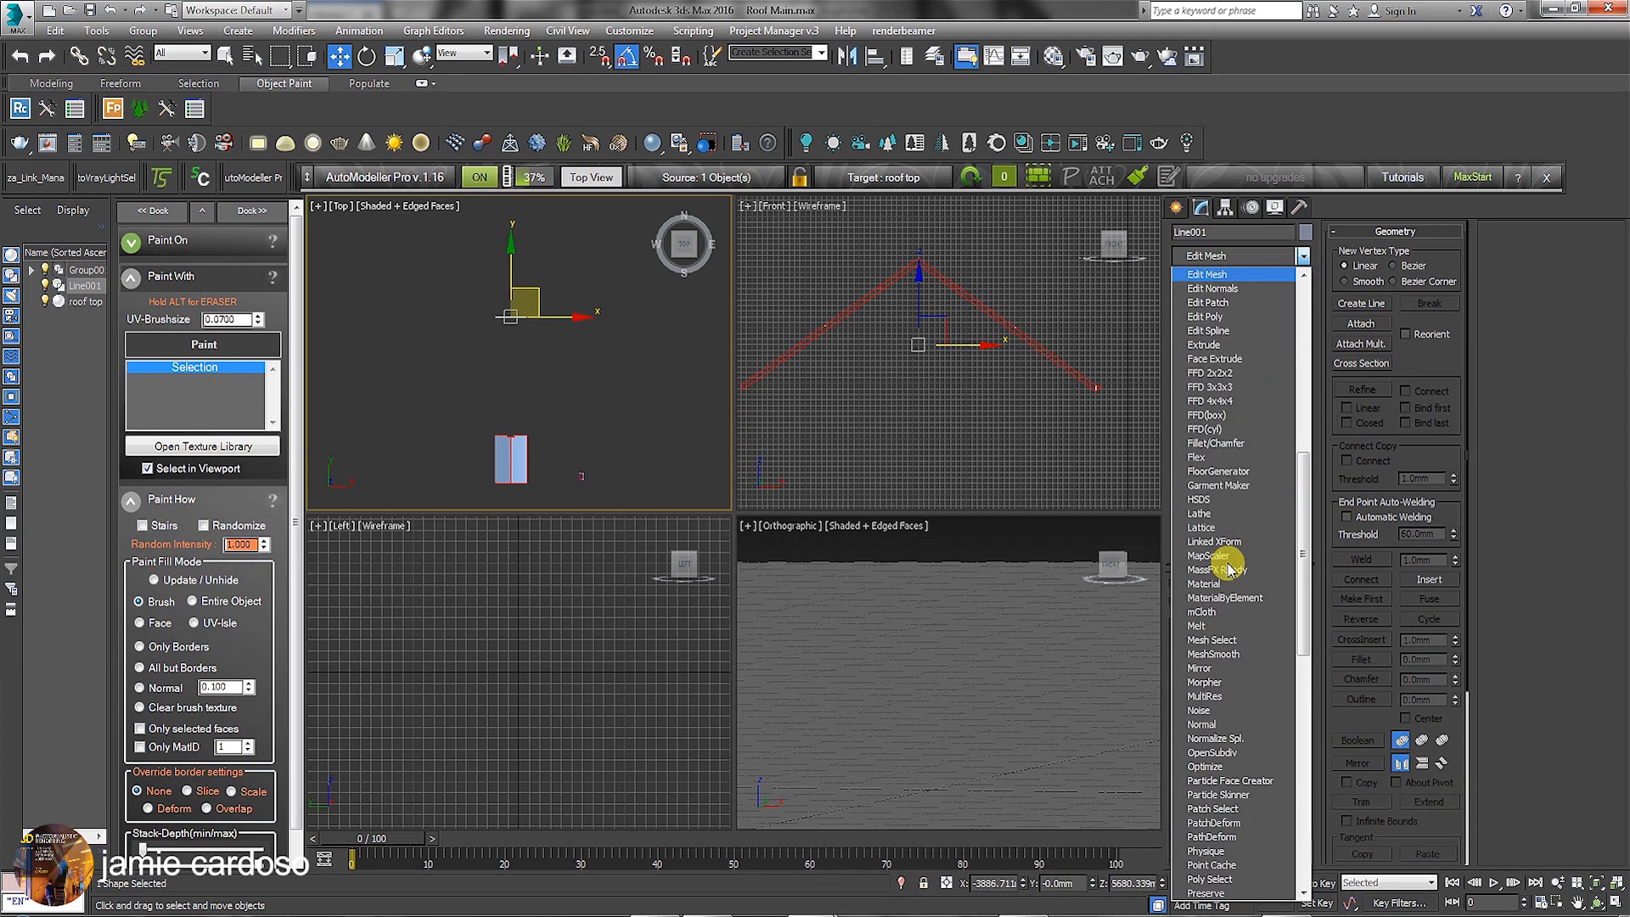
{"action": "left_click", "coordinate": [1220, 345]}
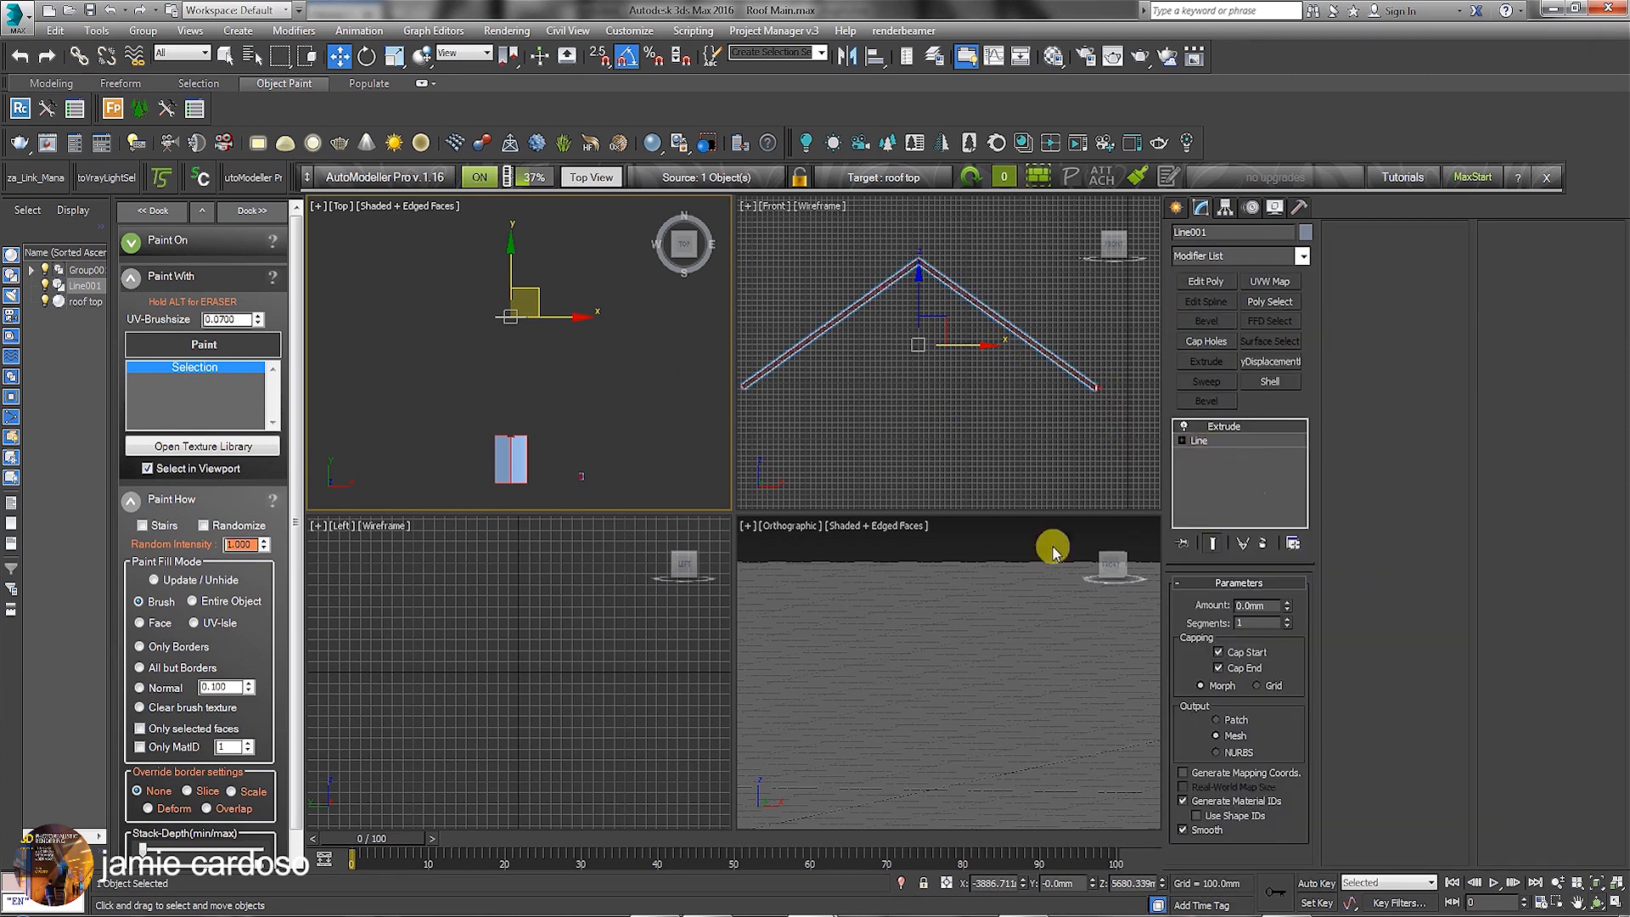
{"action": "left_click_drag", "start_coordinate": [1290, 609], "coordinate": [1124, 625]}
{"action": "scroll", "coordinate": [466, 363], "scroll_direction": "down", "scroll_amount": 1}
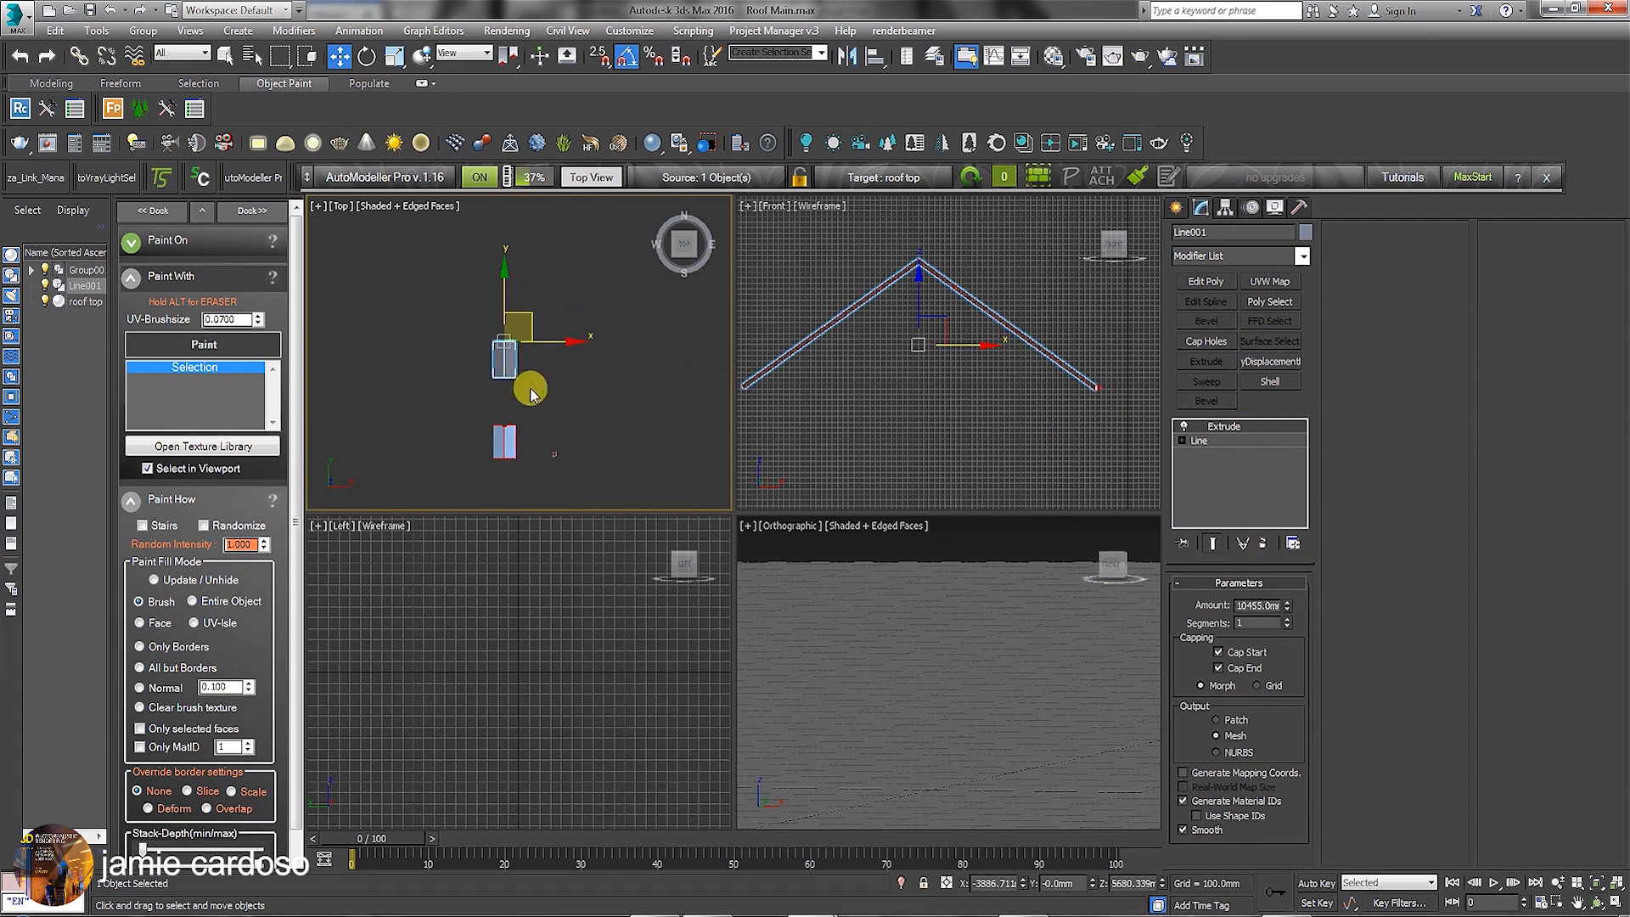
- Add an Edit Poly modifier and a UVW Map modifier with Box mapping to the extruded roof
{"action": "left_click", "coordinate": [1207, 282]}
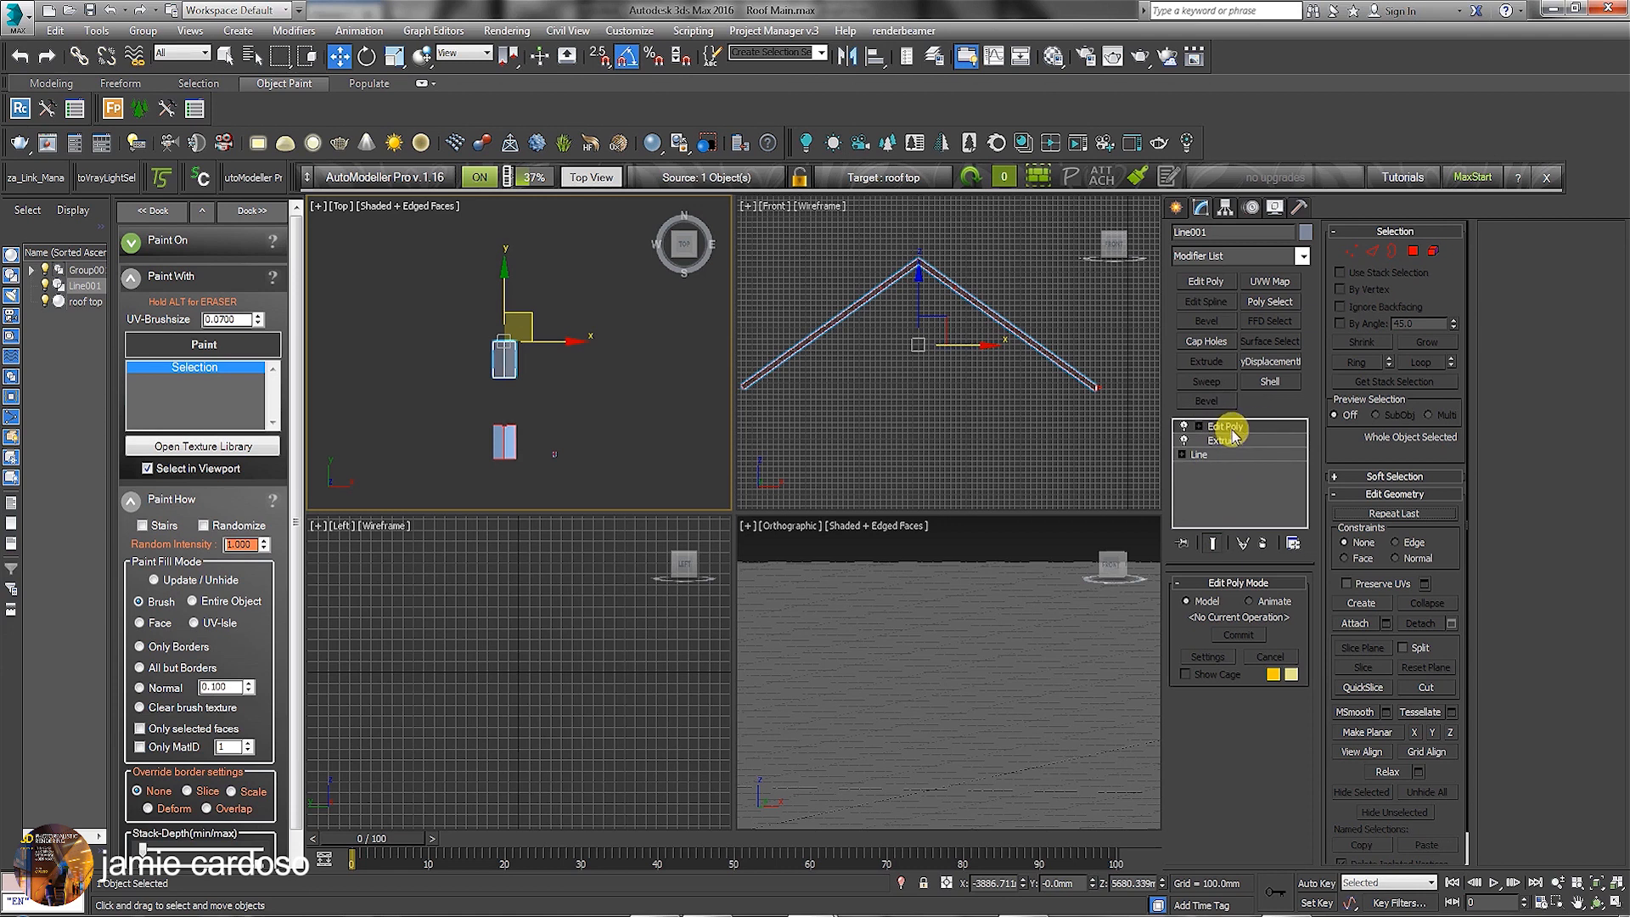
{"action": "middle_click_drag", "start_coordinate": [474, 339], "coordinate": [482, 346]}
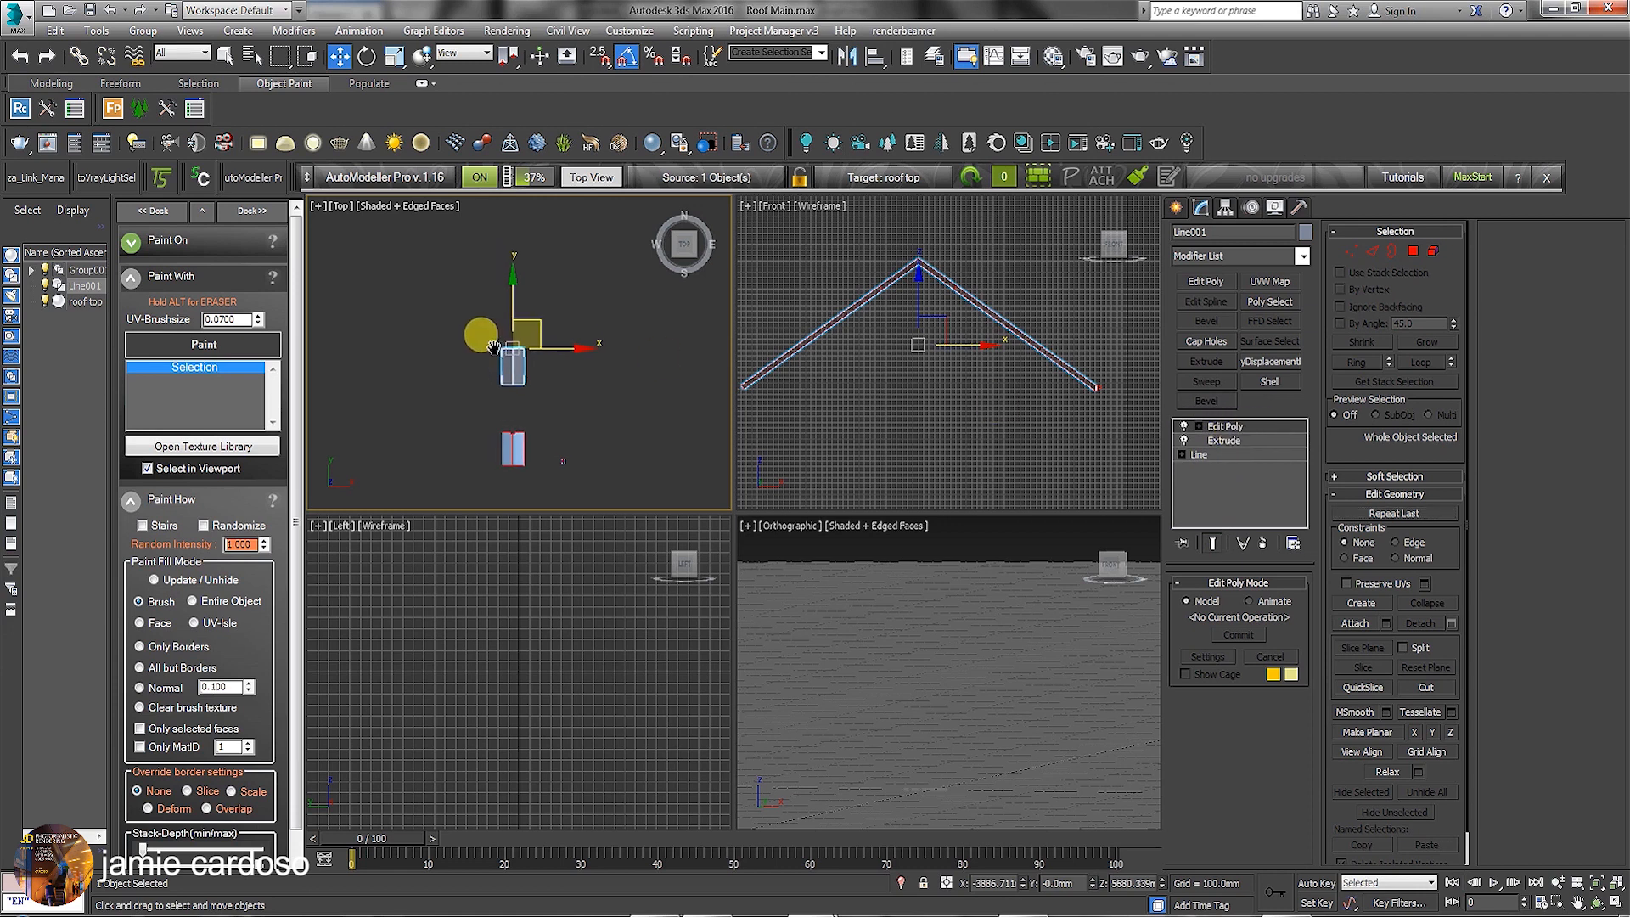
{"action": "left_click", "coordinate": [1265, 285]}
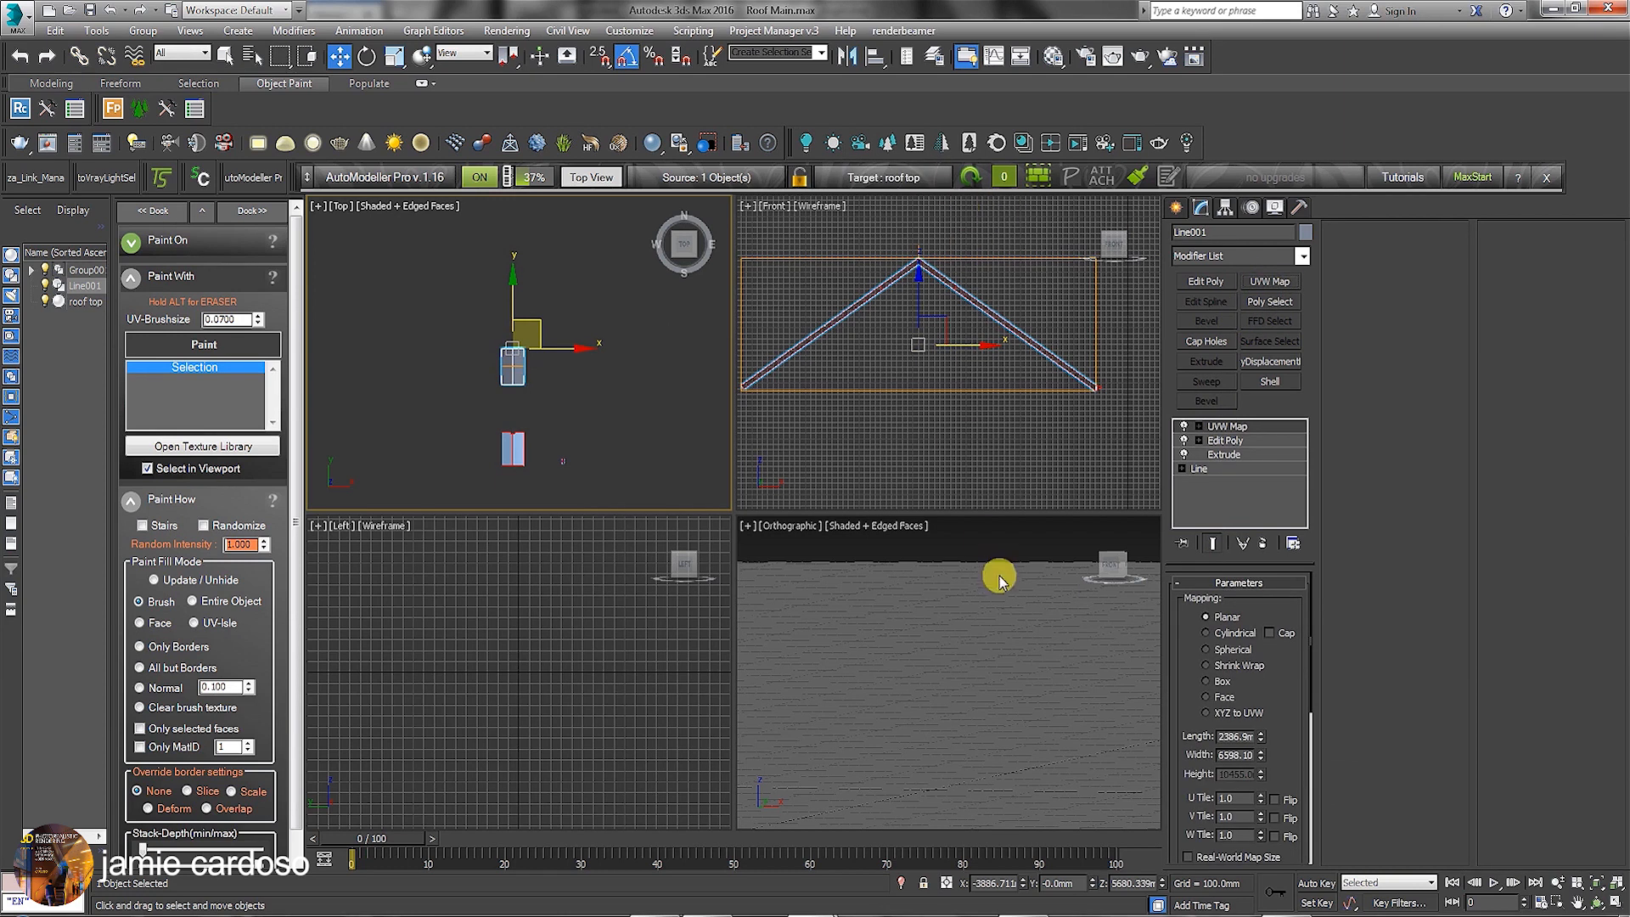
{"action": "scroll", "coordinate": [592, 428], "scroll_direction": "up", "scroll_amount": 5}
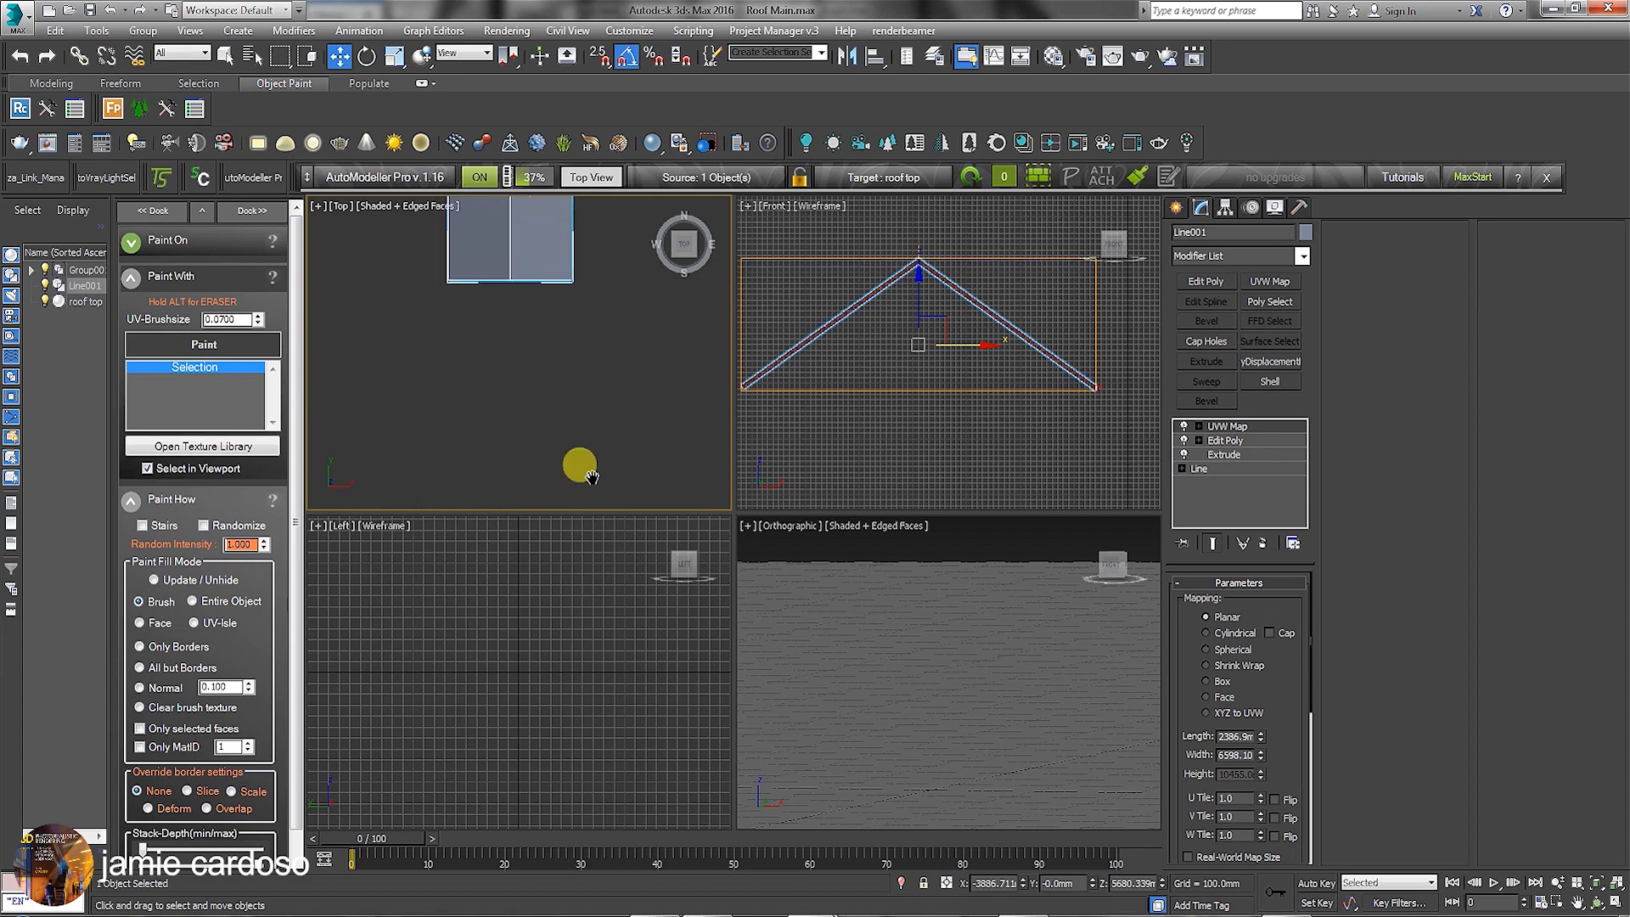
{"action": "middle_click_drag", "start_coordinate": [553, 287], "coordinate": [564, 329]}
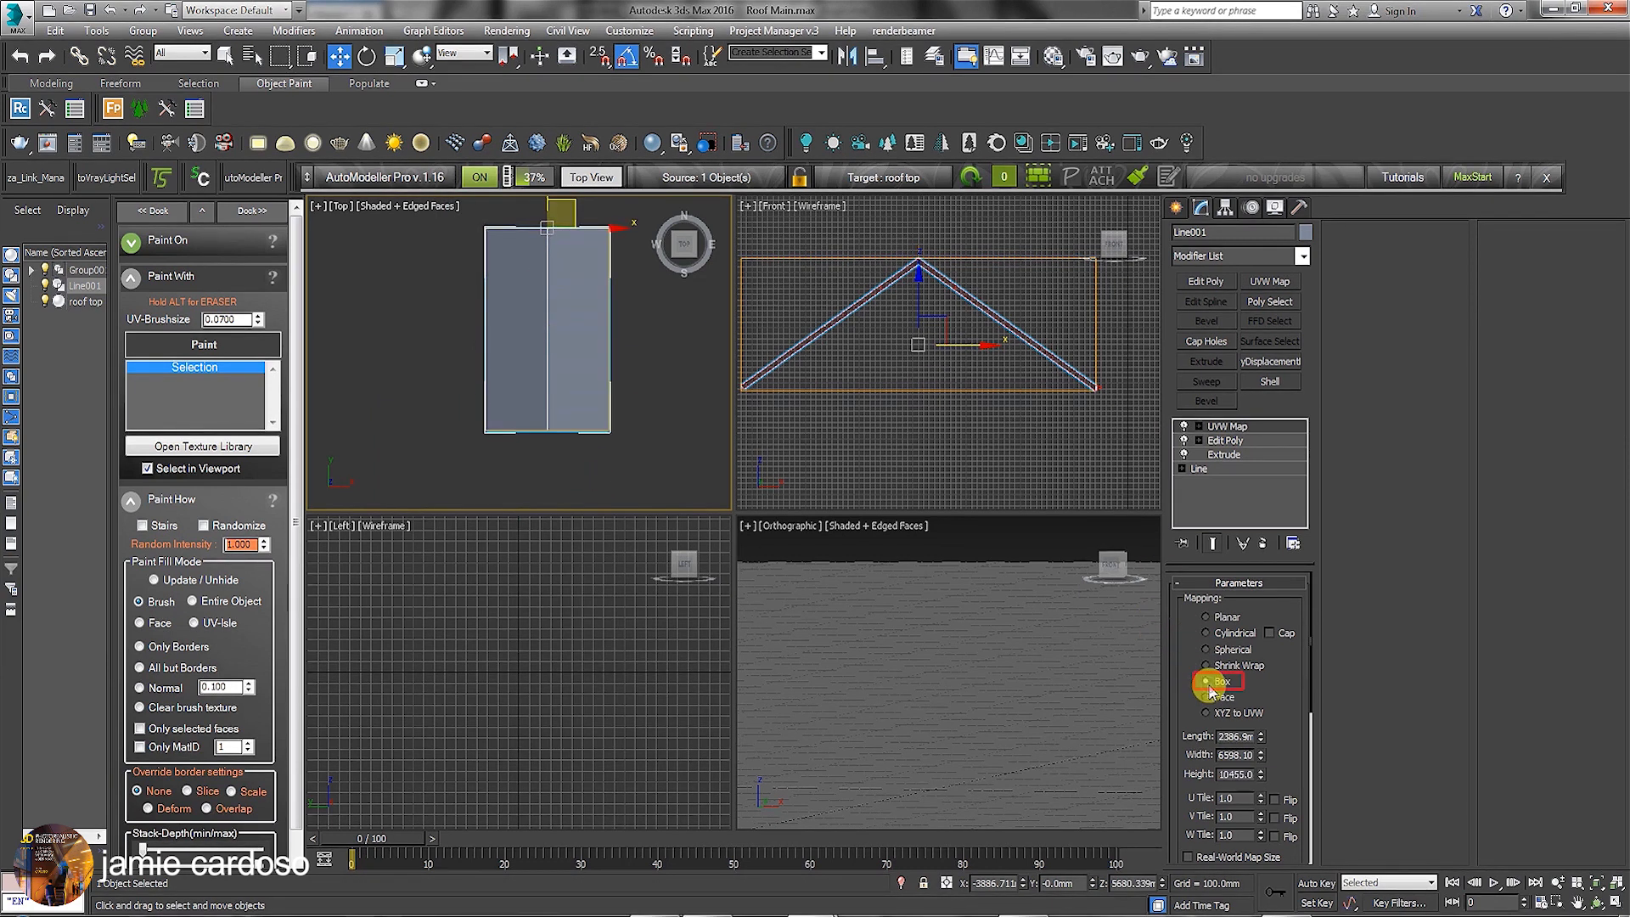
{"action": "left_click_drag", "start_coordinate": [1235, 673], "coordinate": [1260, 564]}
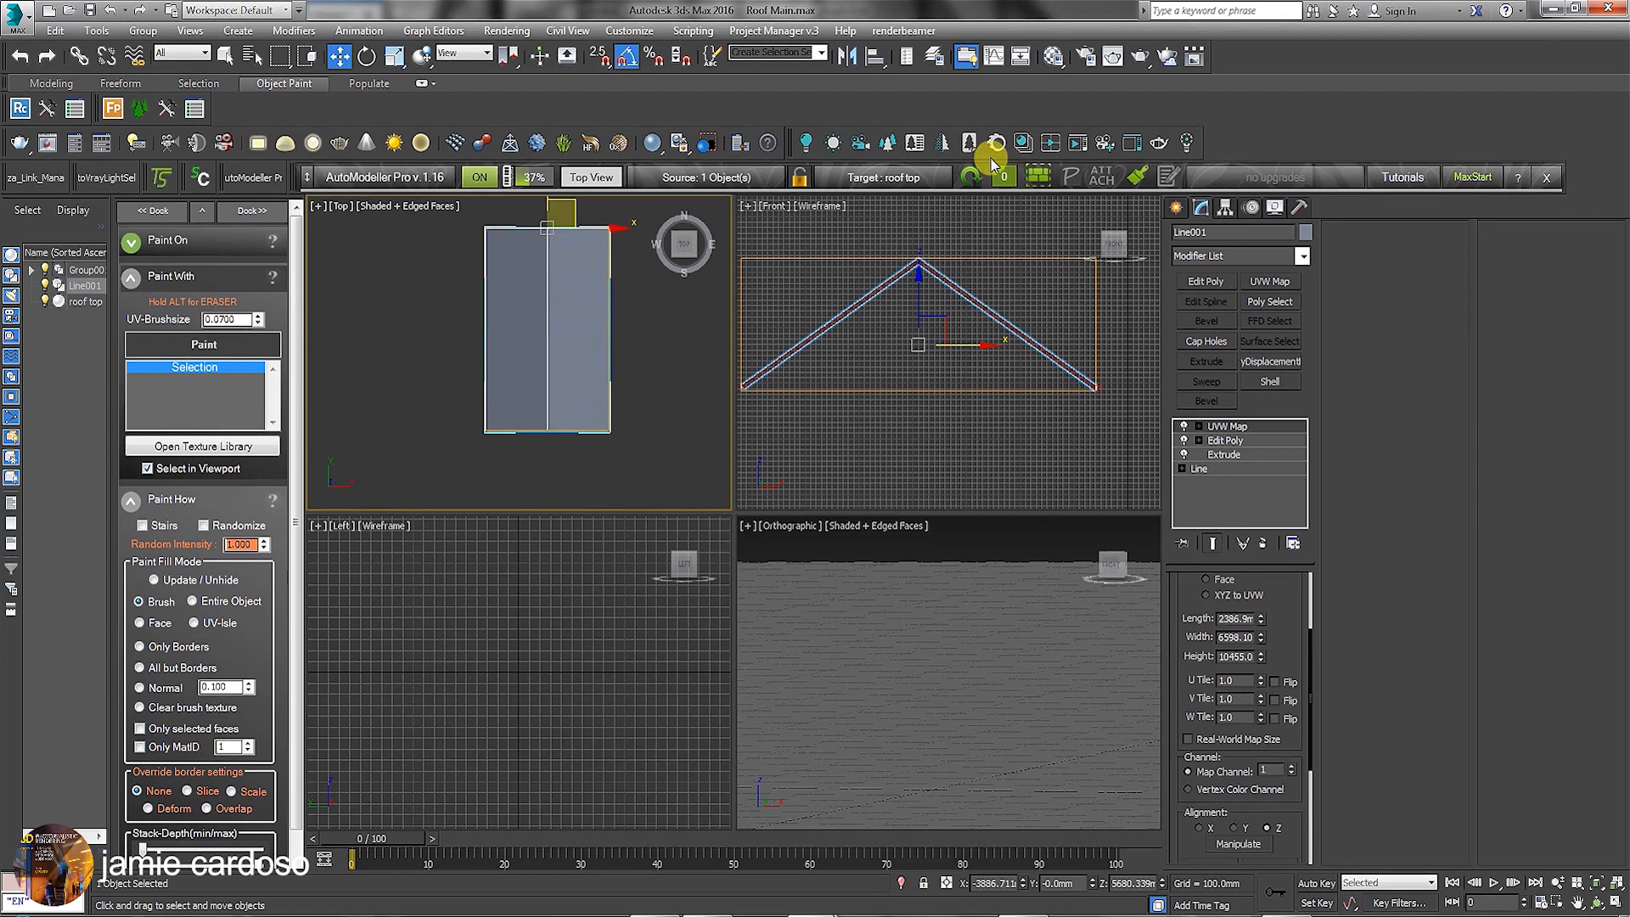
- Give Material #5 a Checker diffuse map, show it in the viewport and assign the material to the extruded roof
{"action": "left_click", "coordinate": [1054, 58]}
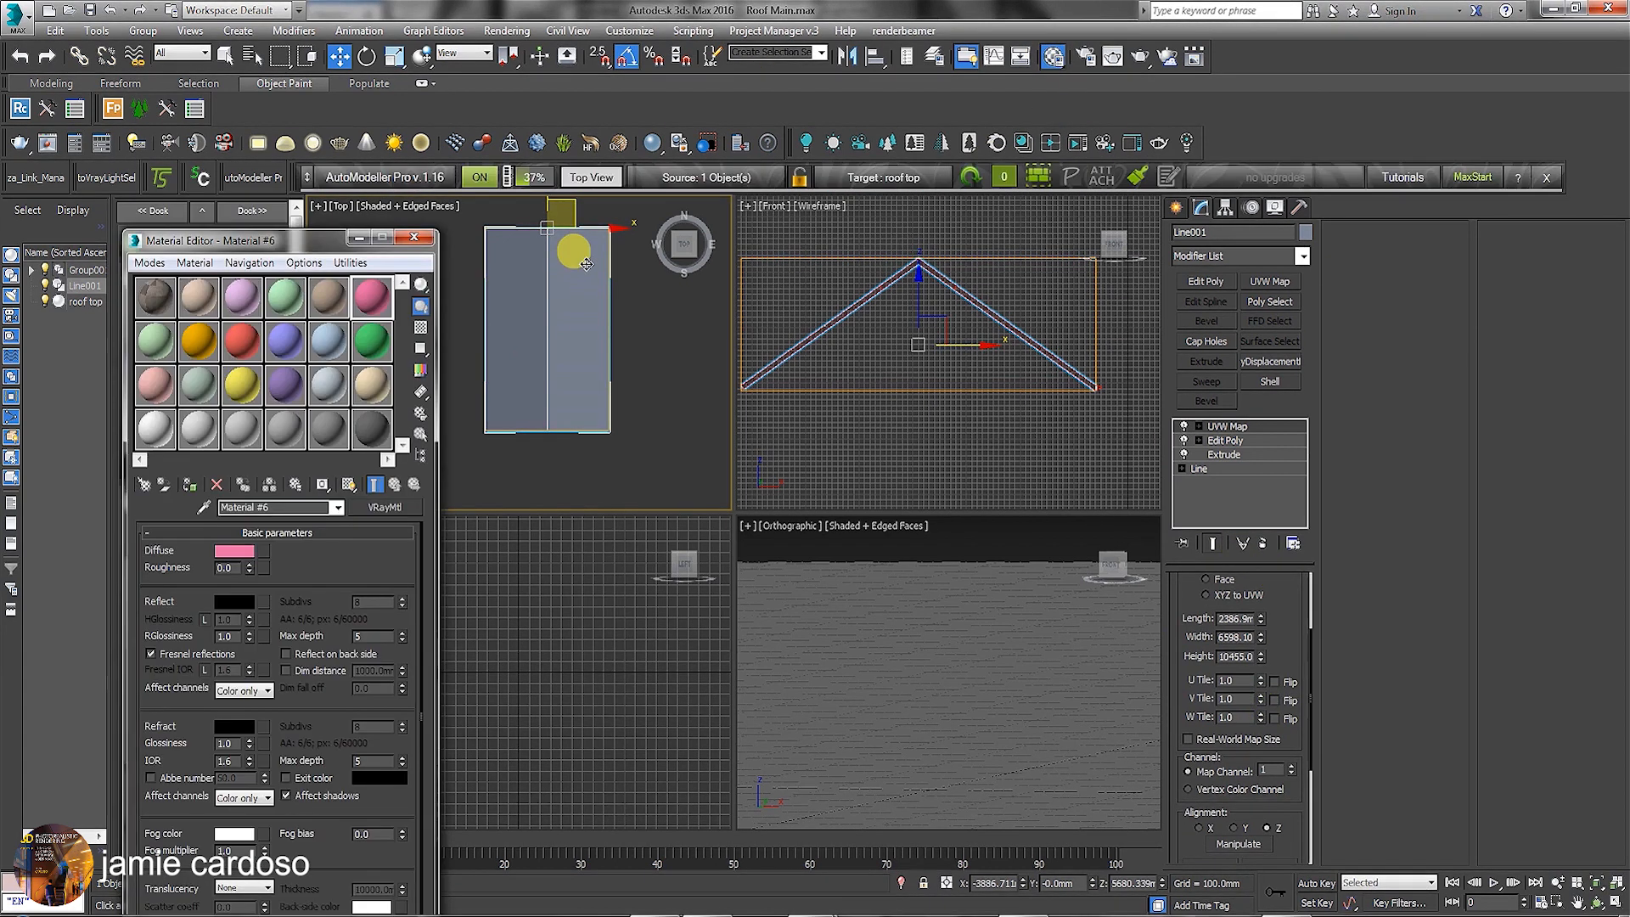
{"action": "left_click", "coordinate": [327, 297]}
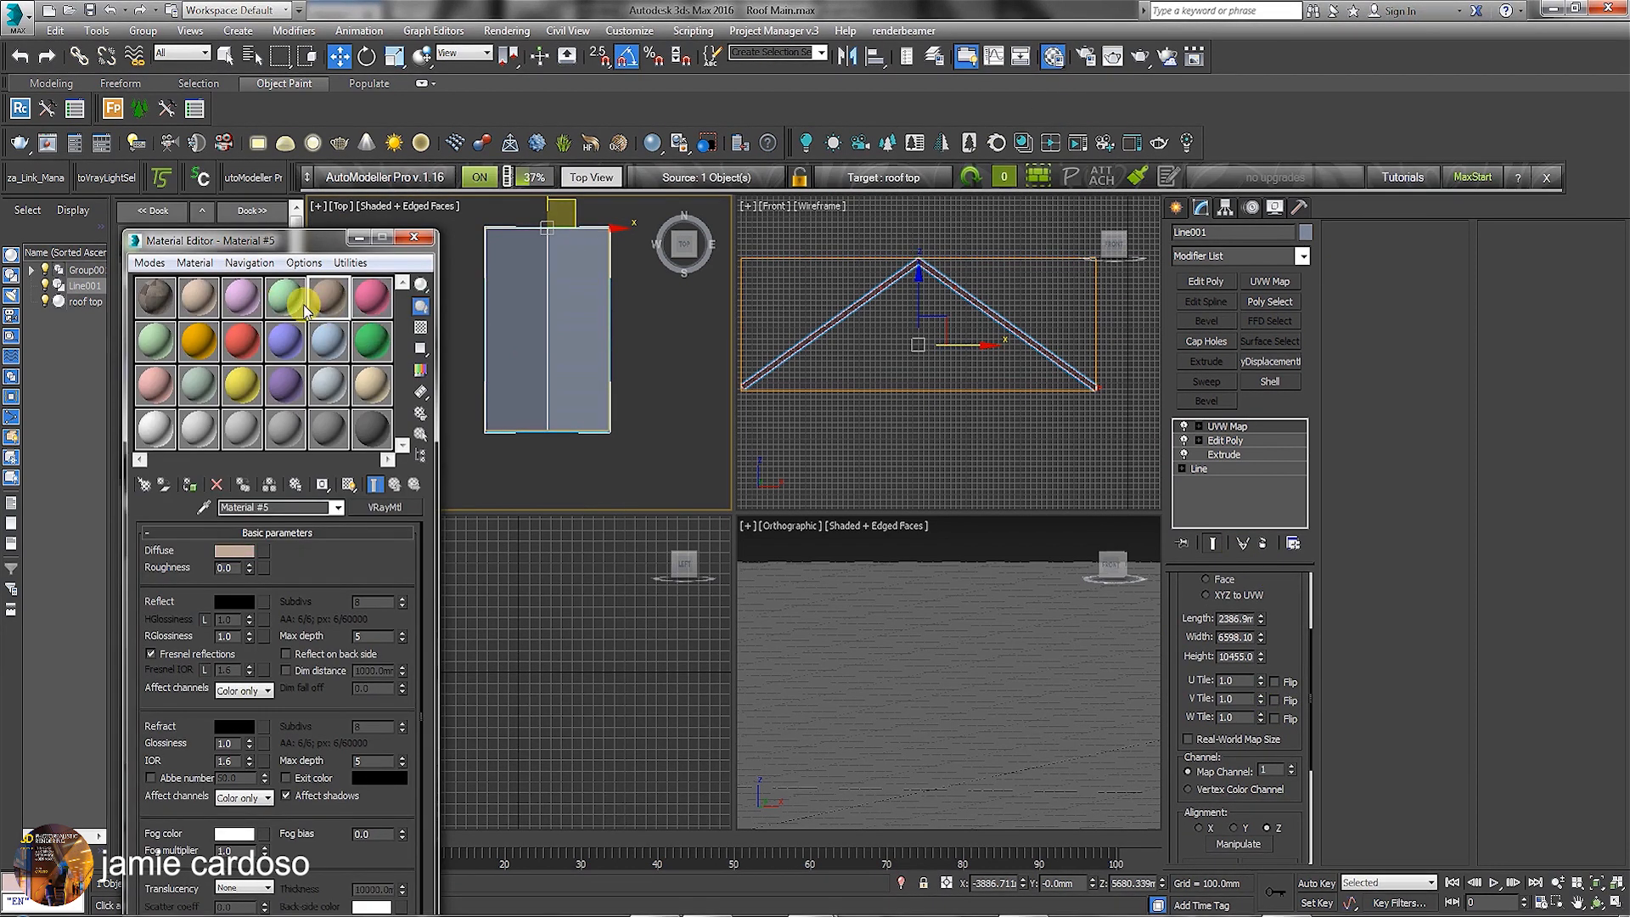
{"action": "left_click", "coordinate": [263, 550]}
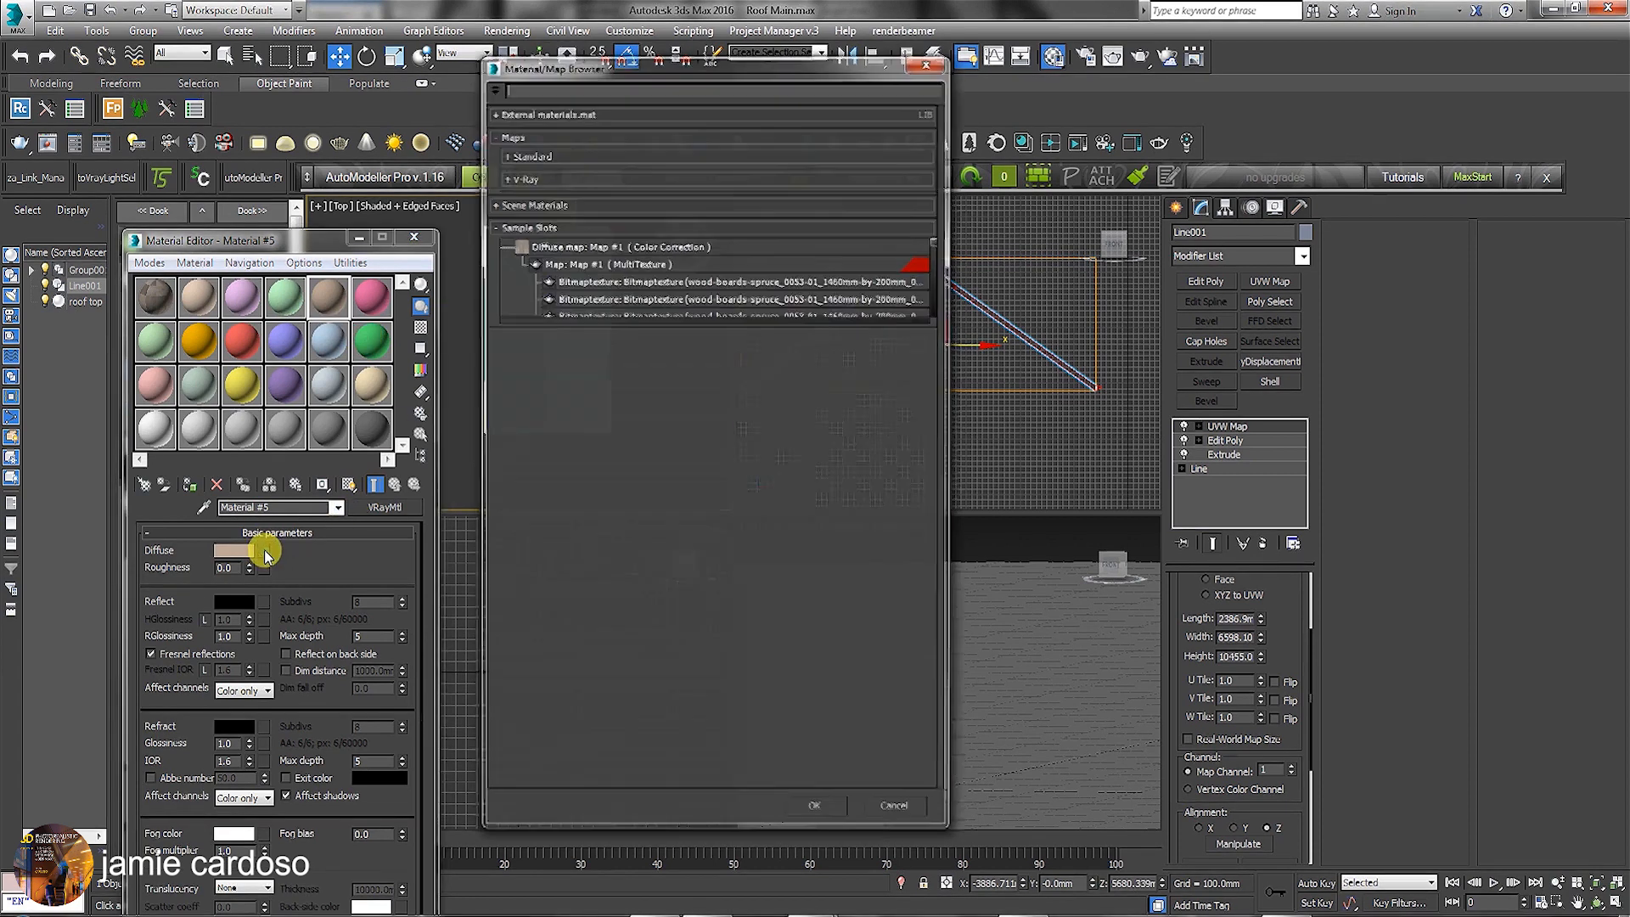
{"action": "left_click", "coordinate": [527, 154]}
{"action": "double_click", "coordinate": [554, 225]}
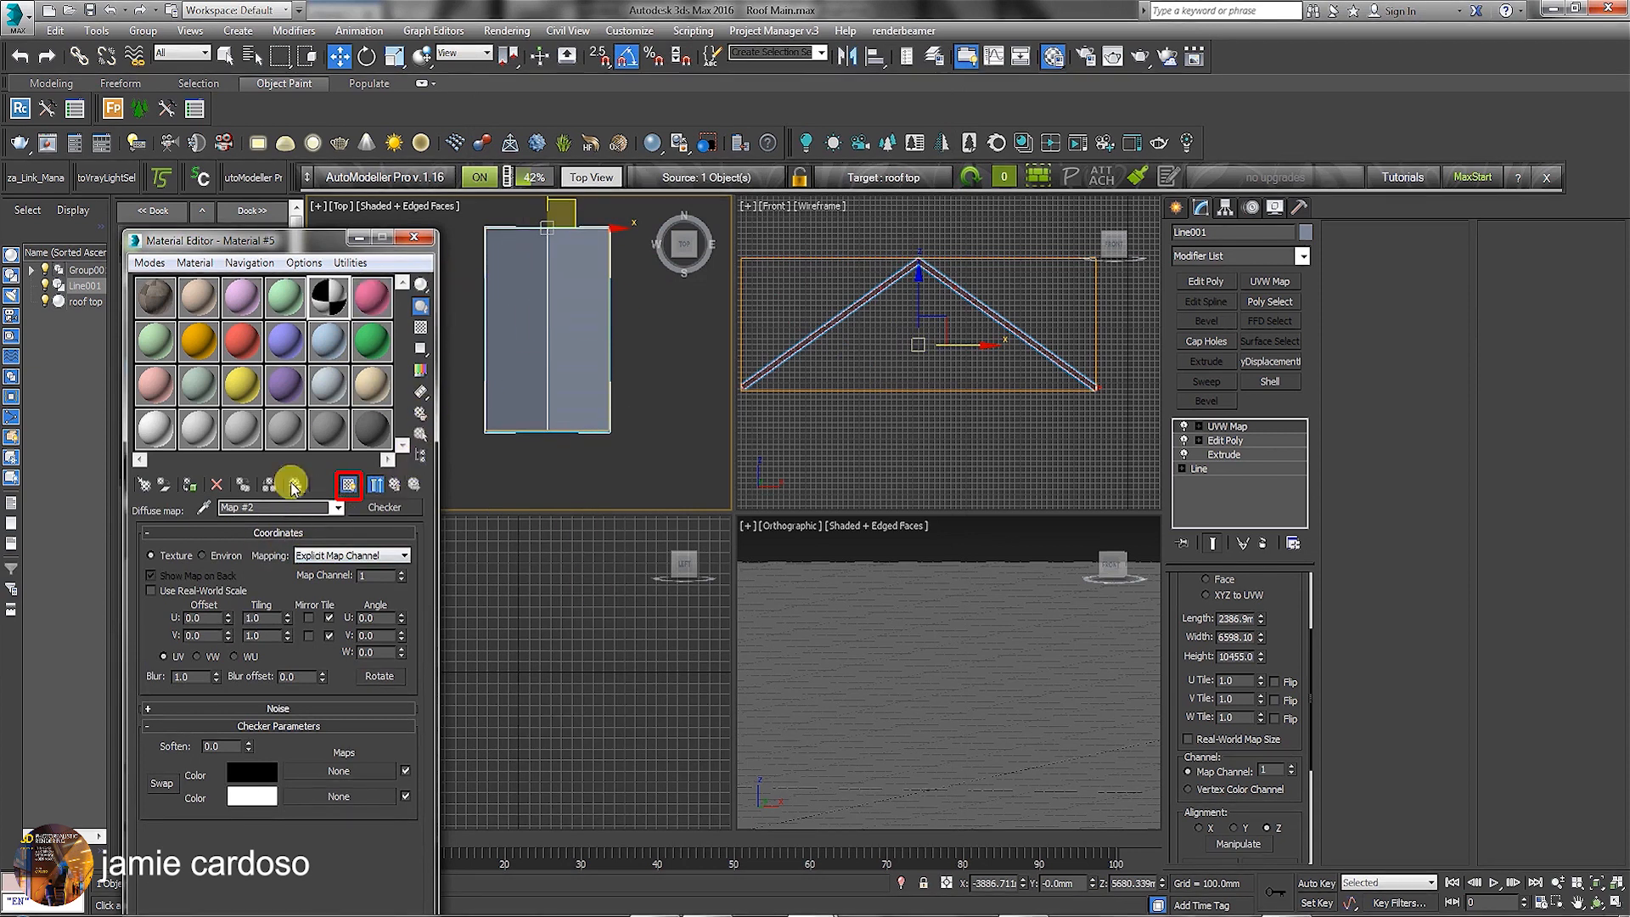
{"action": "left_click", "coordinate": [193, 486]}
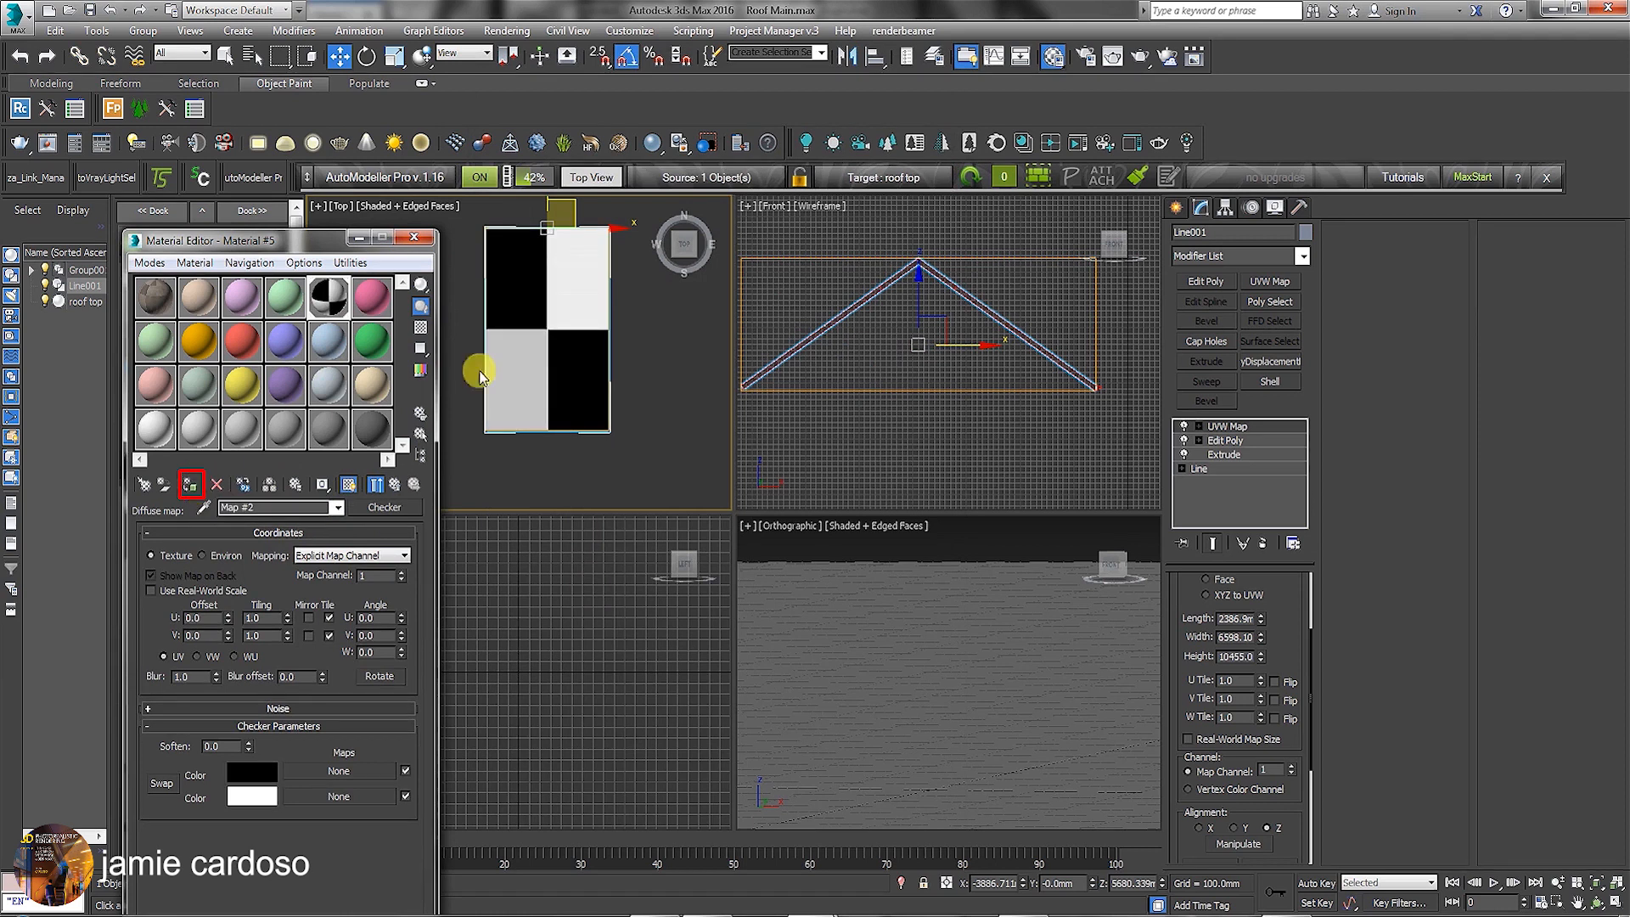
- Set the UVW Map's U, V and W tiling to 10 on the extruded roof
{"action": "double_click", "coordinate": [1232, 679]}
{"action": "type", "text": "10"}
{"action": "key", "text": "Return"}
{"action": "type", "text": "1"}
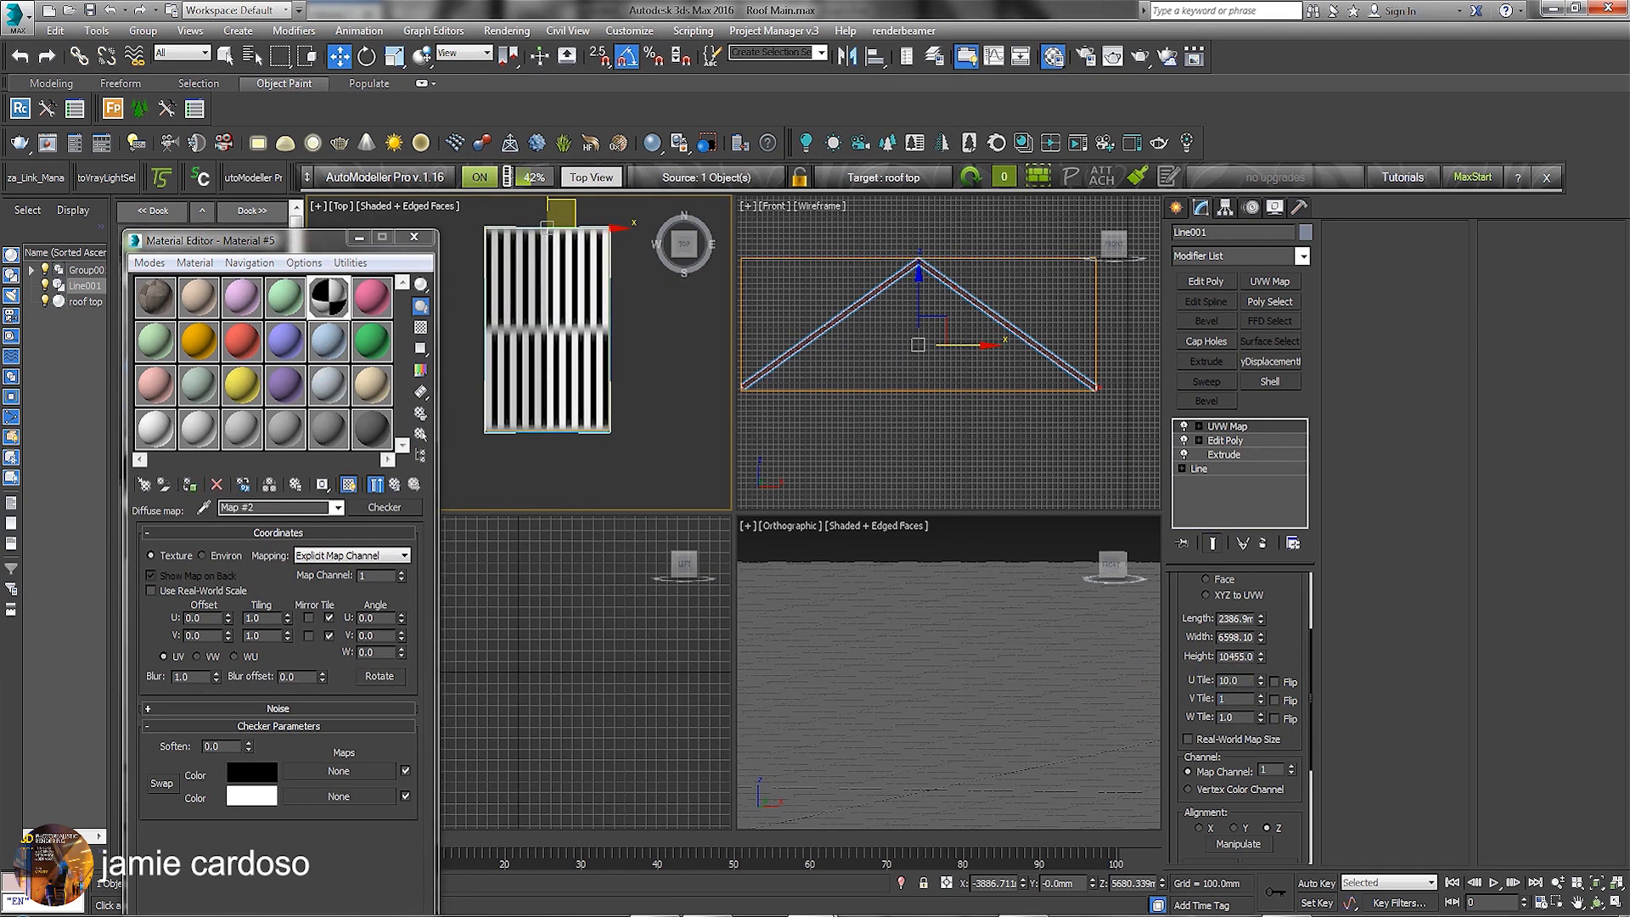
{"action": "type", "text": "0"}
{"action": "key", "text": "Return"}
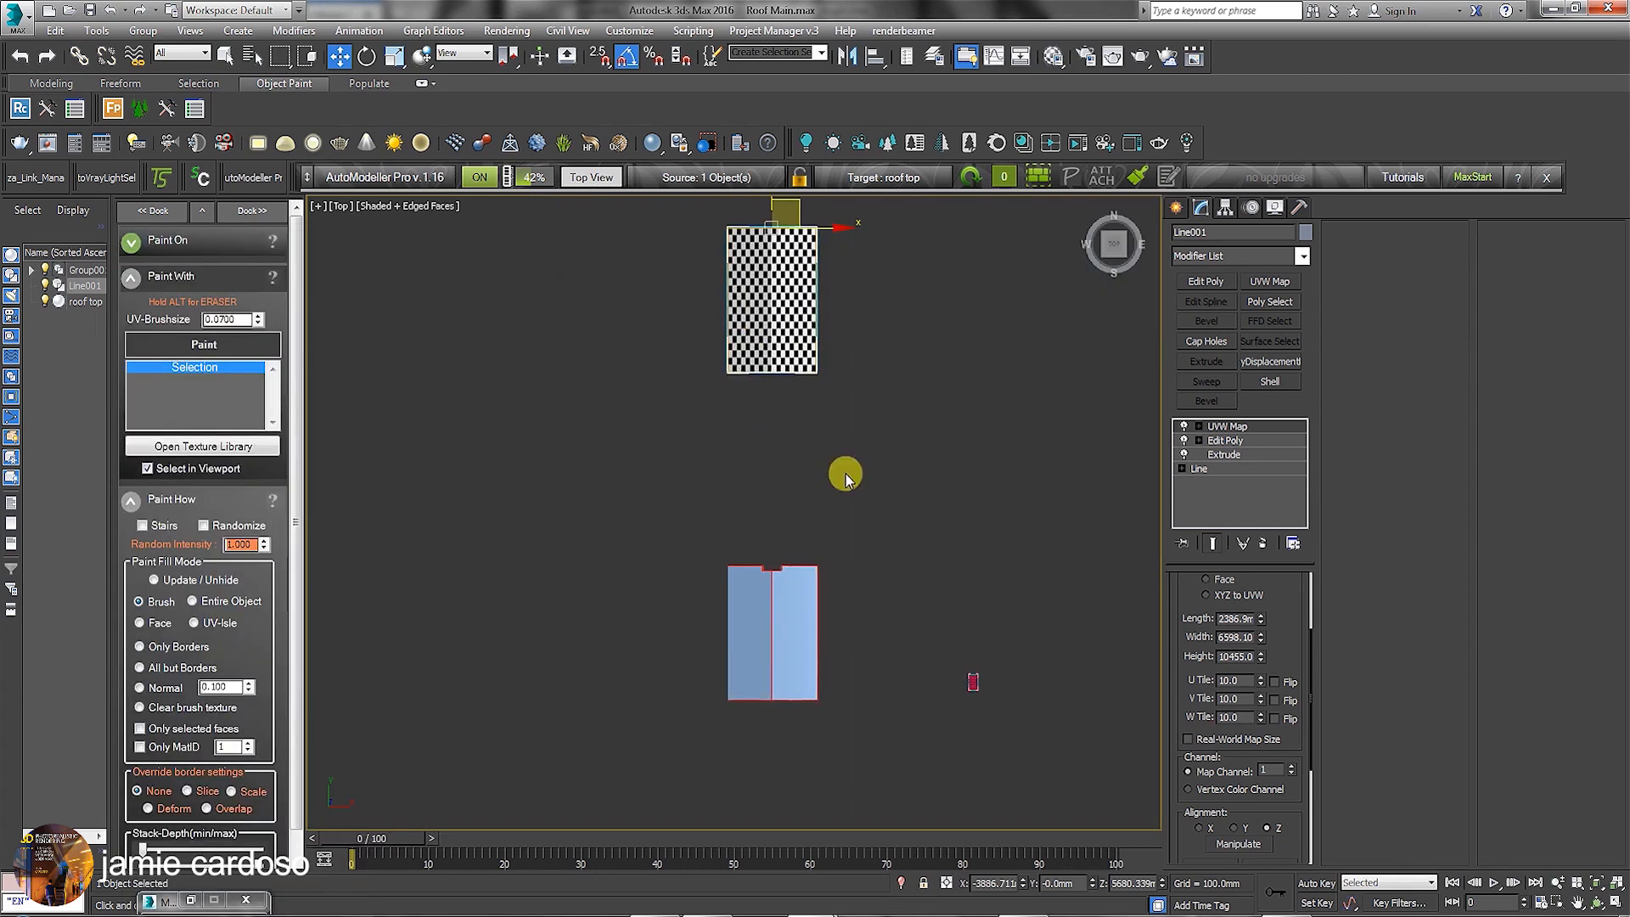
- Select the tile group beside the roofs and load Group001 as AutoModeller's Paint With object
{"action": "left_click", "coordinate": [966, 679]}
{"action": "left_click", "coordinate": [182, 384]}
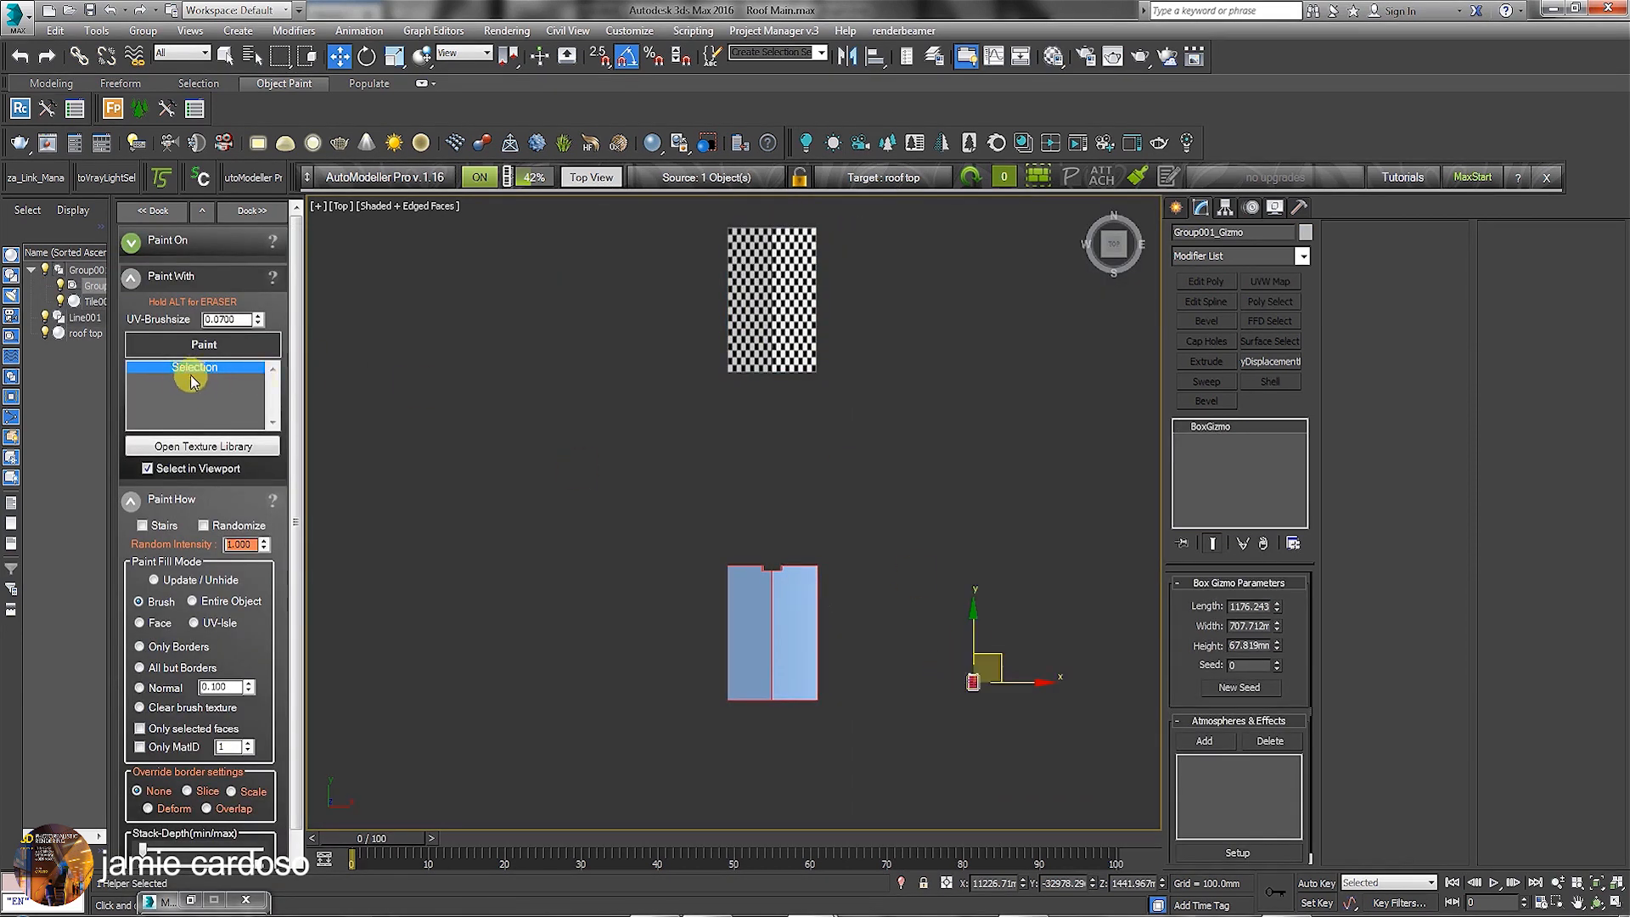
{"action": "left_click", "coordinate": [204, 368]}
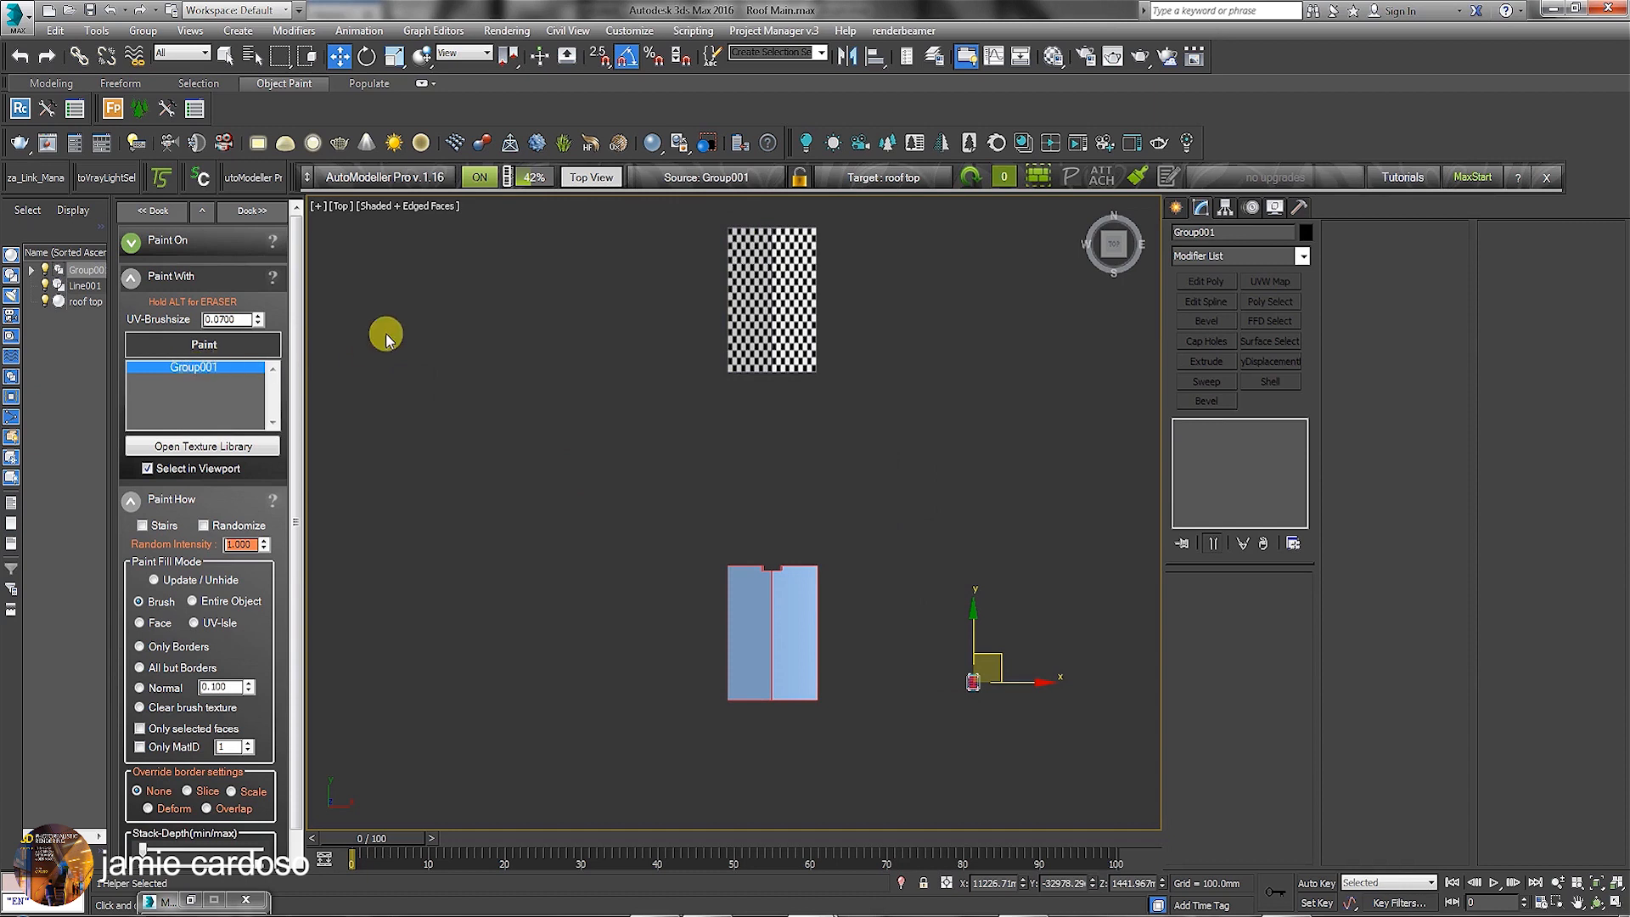
- Select Tile003 beside the roofs and unmake its group Group001 as an AutoModeller source
{"action": "left_click", "coordinate": [922, 614]}
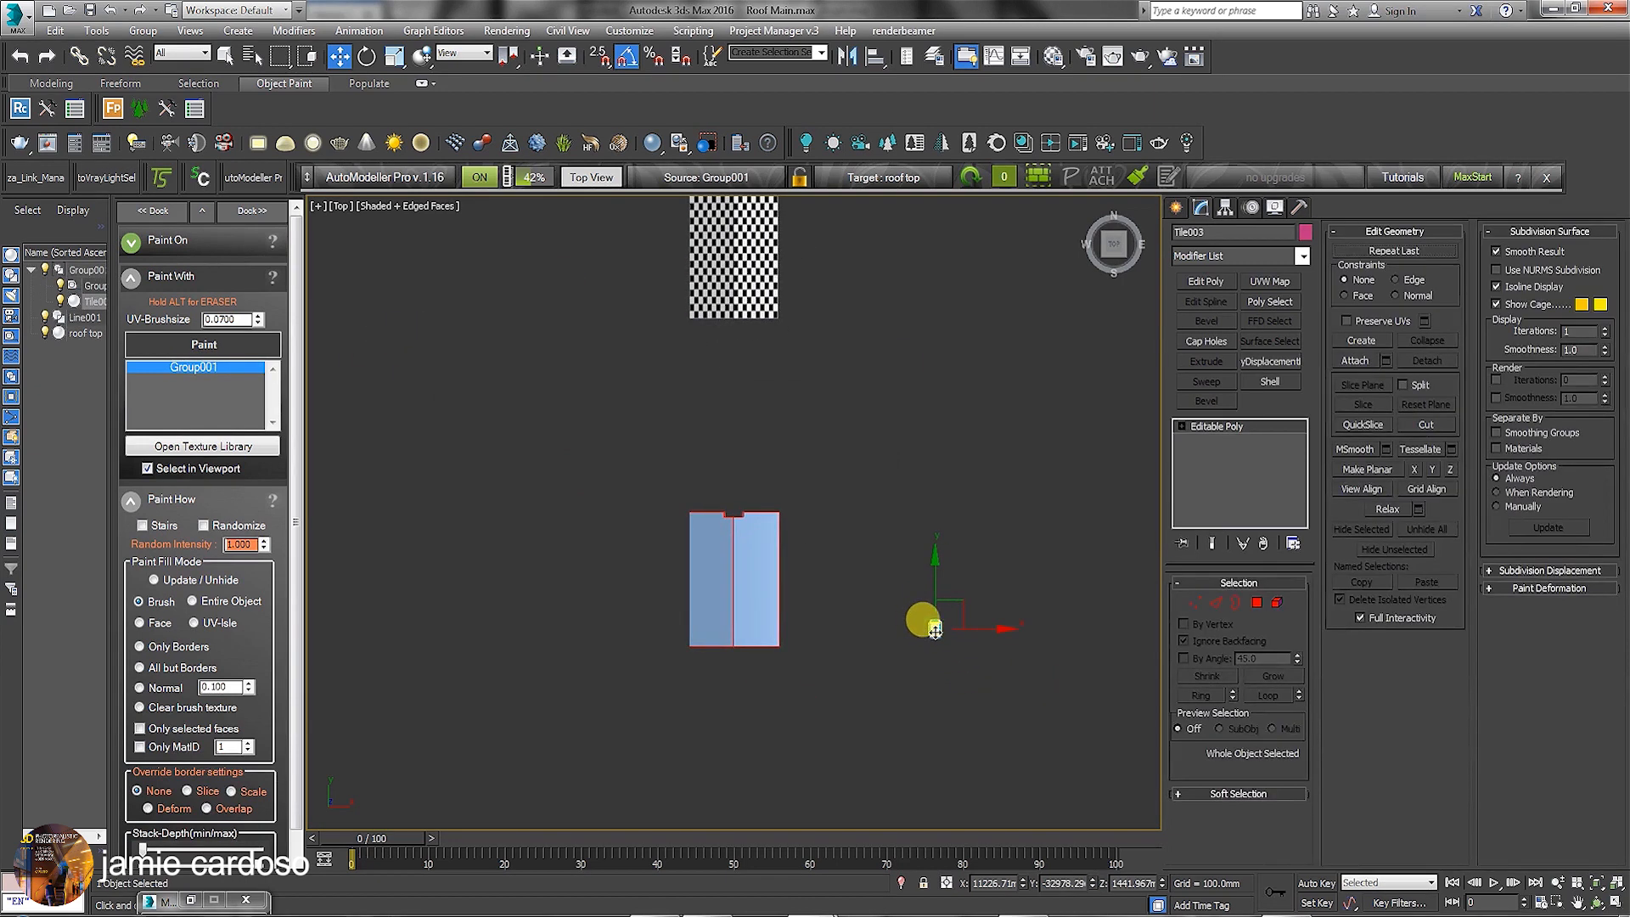
{"action": "left_click", "coordinate": [1159, 175]}
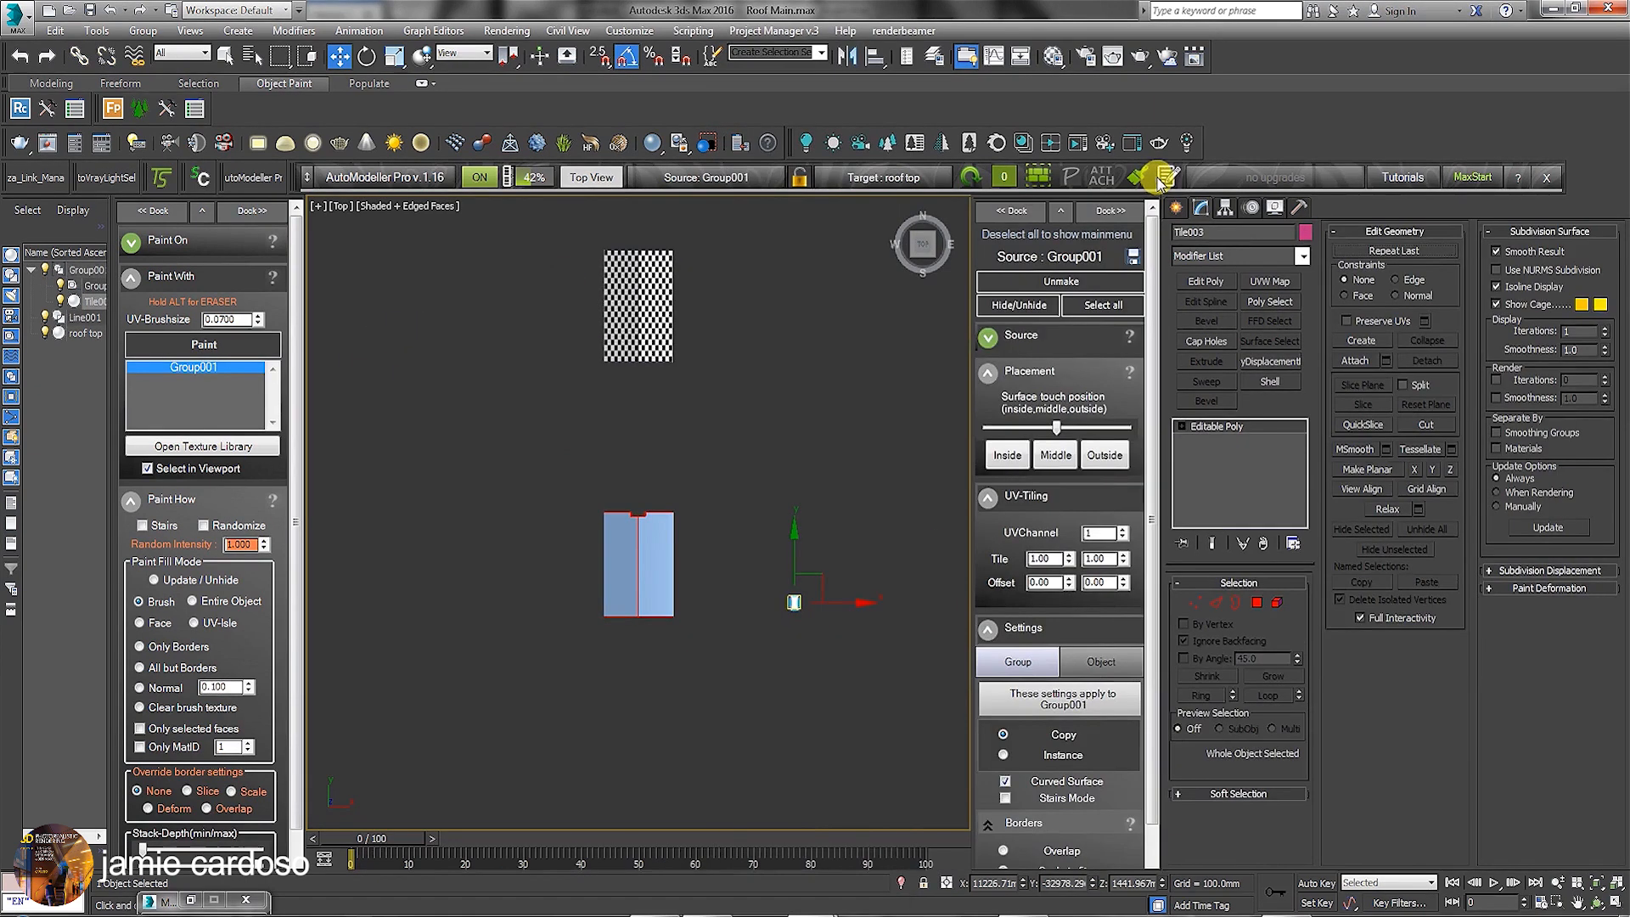
{"action": "left_click", "coordinate": [1074, 283]}
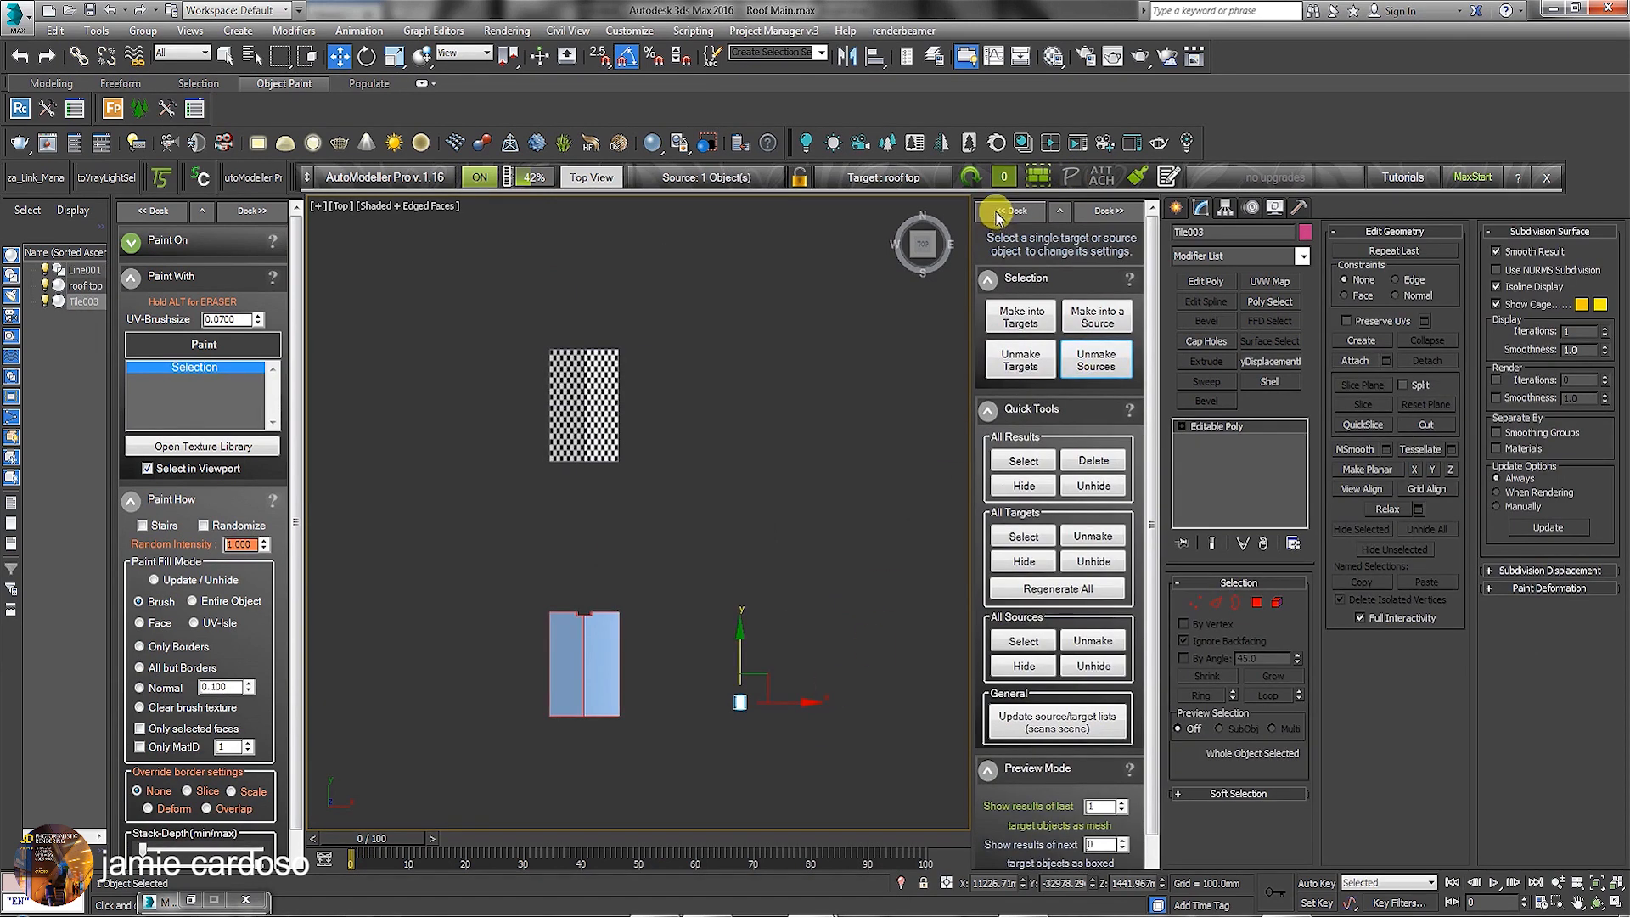
{"action": "left_click", "coordinate": [1056, 214]}
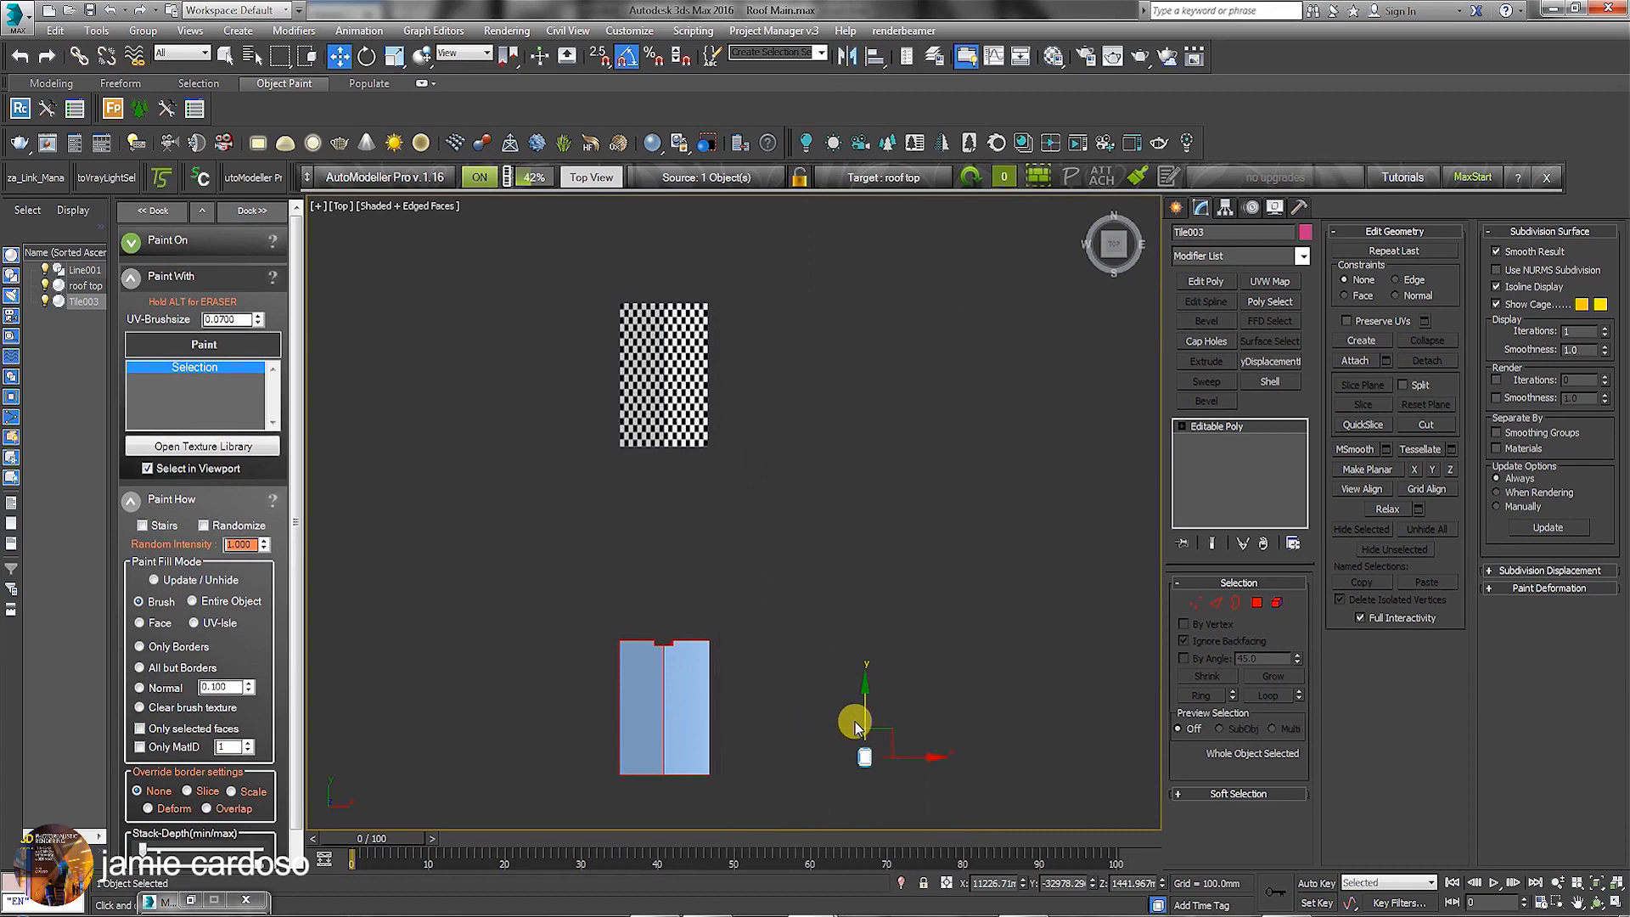
- Move Tile003 in the Top view so that it lies beside the checkered roof
{"action": "left_click_drag", "start_coordinate": [866, 705], "coordinate": [874, 349]}
{"action": "scroll", "coordinate": [873, 424], "scroll_direction": "down", "scroll_amount": 1}
{"action": "left_click_drag", "start_coordinate": [910, 407], "coordinate": [881, 455]}
{"action": "scroll", "coordinate": [768, 382], "scroll_direction": "up", "scroll_amount": 3}
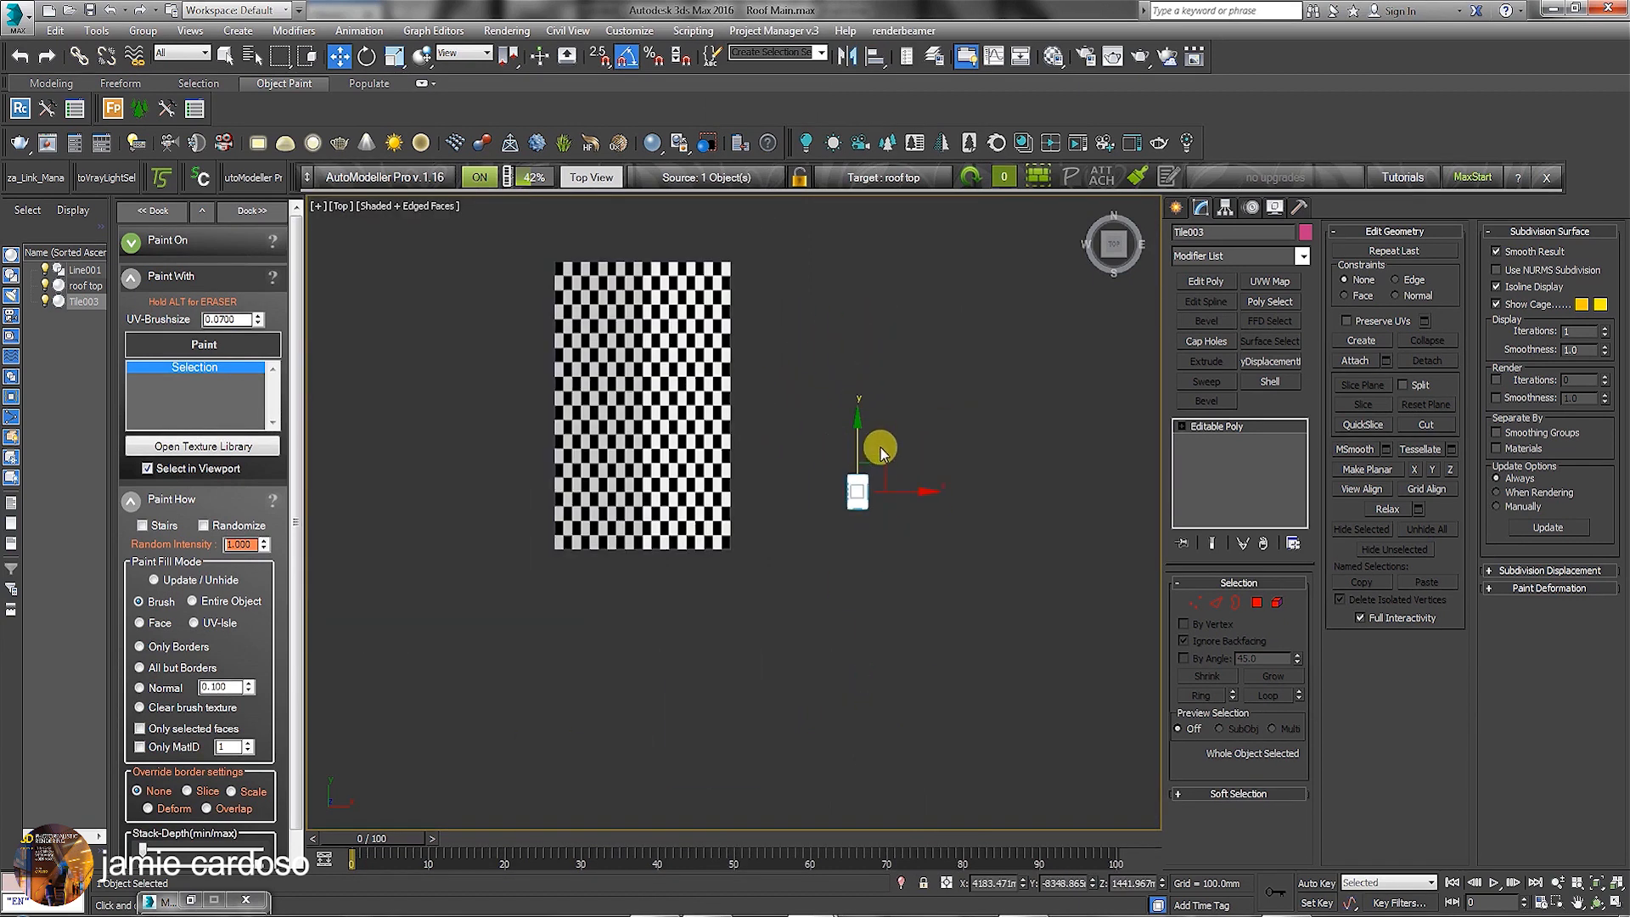
{"action": "middle_click_drag", "start_coordinate": [881, 444], "coordinate": [898, 432]}
- Make the relocated Tile003 into an AutoModeller source again
{"action": "left_click", "coordinate": [1167, 180]}
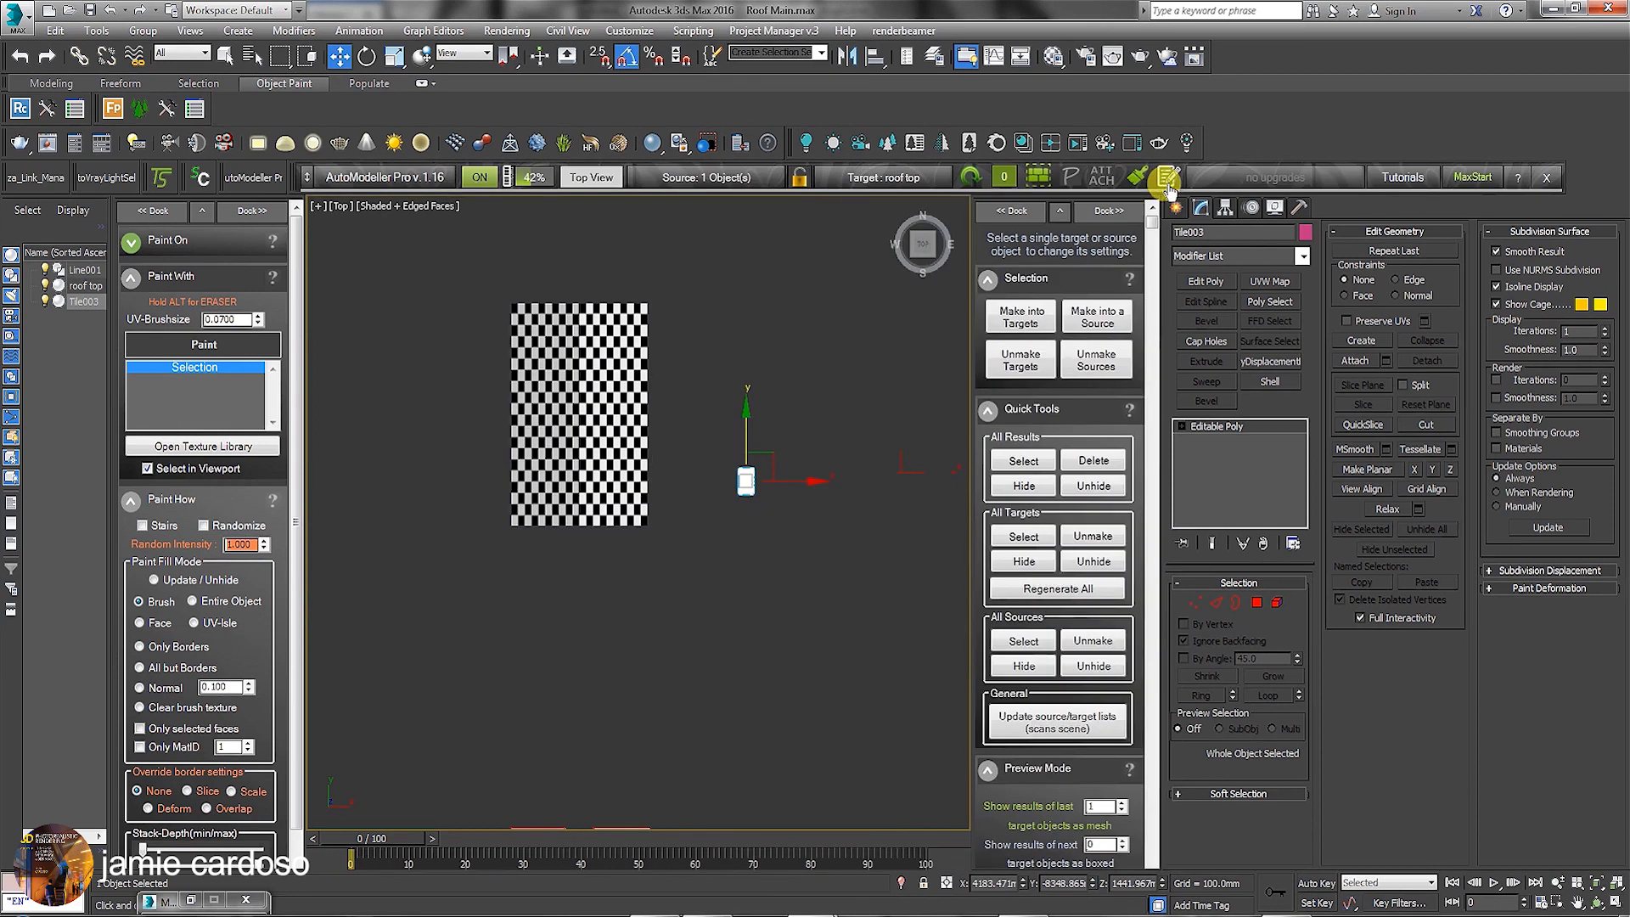
{"action": "left_click", "coordinate": [1104, 320]}
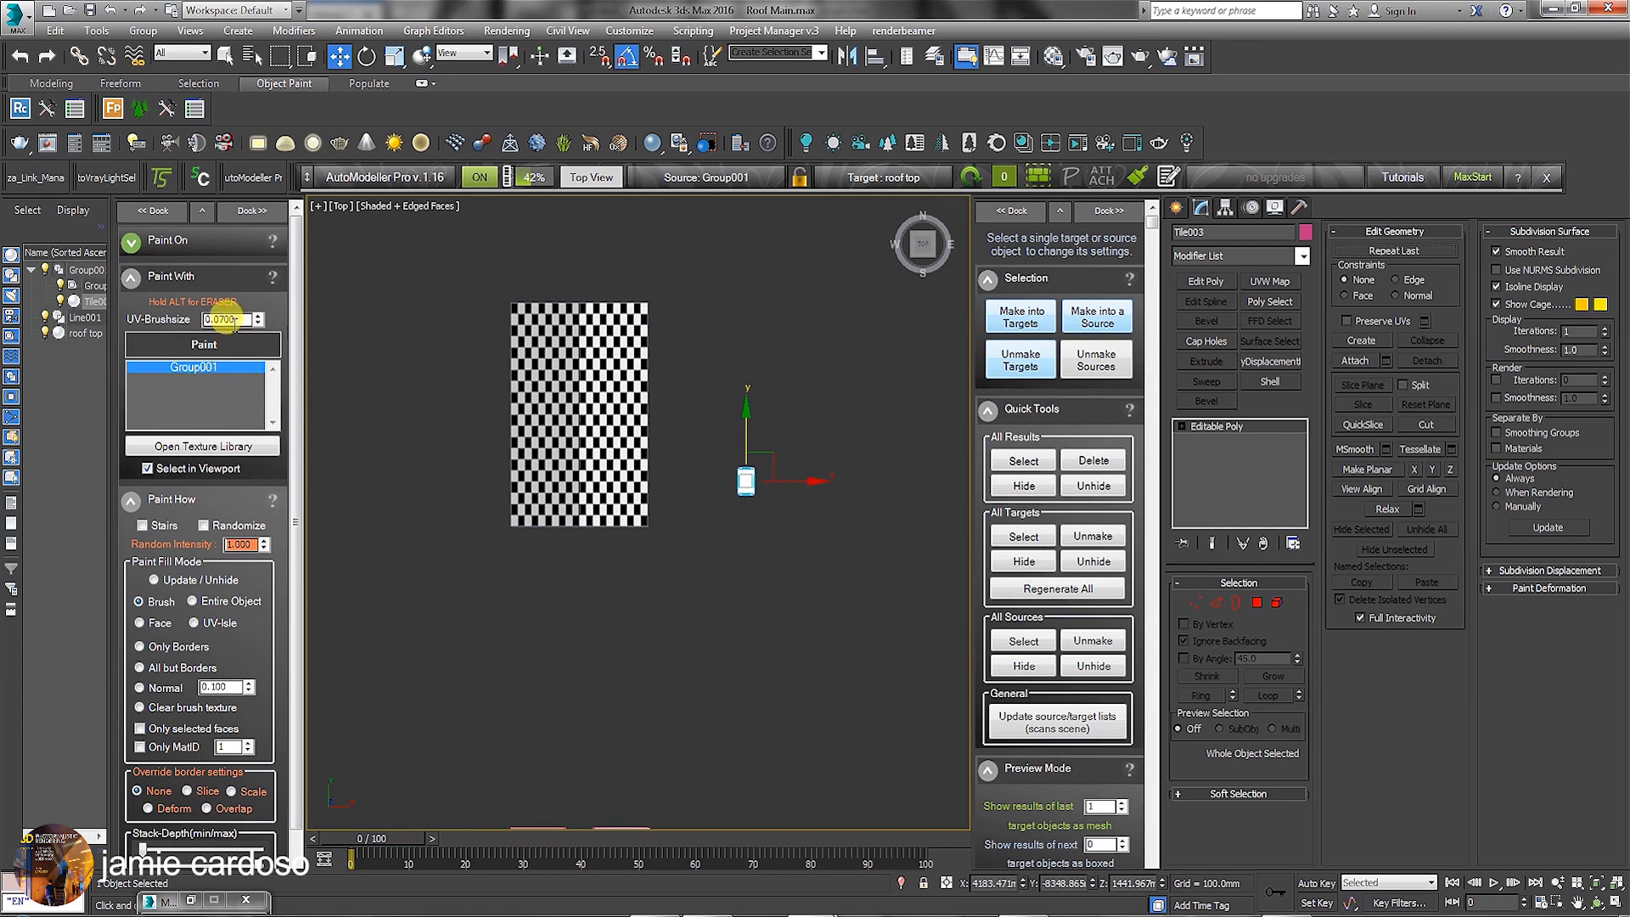
{"action": "left_click_drag", "start_coordinate": [235, 315], "coordinate": [185, 306]}
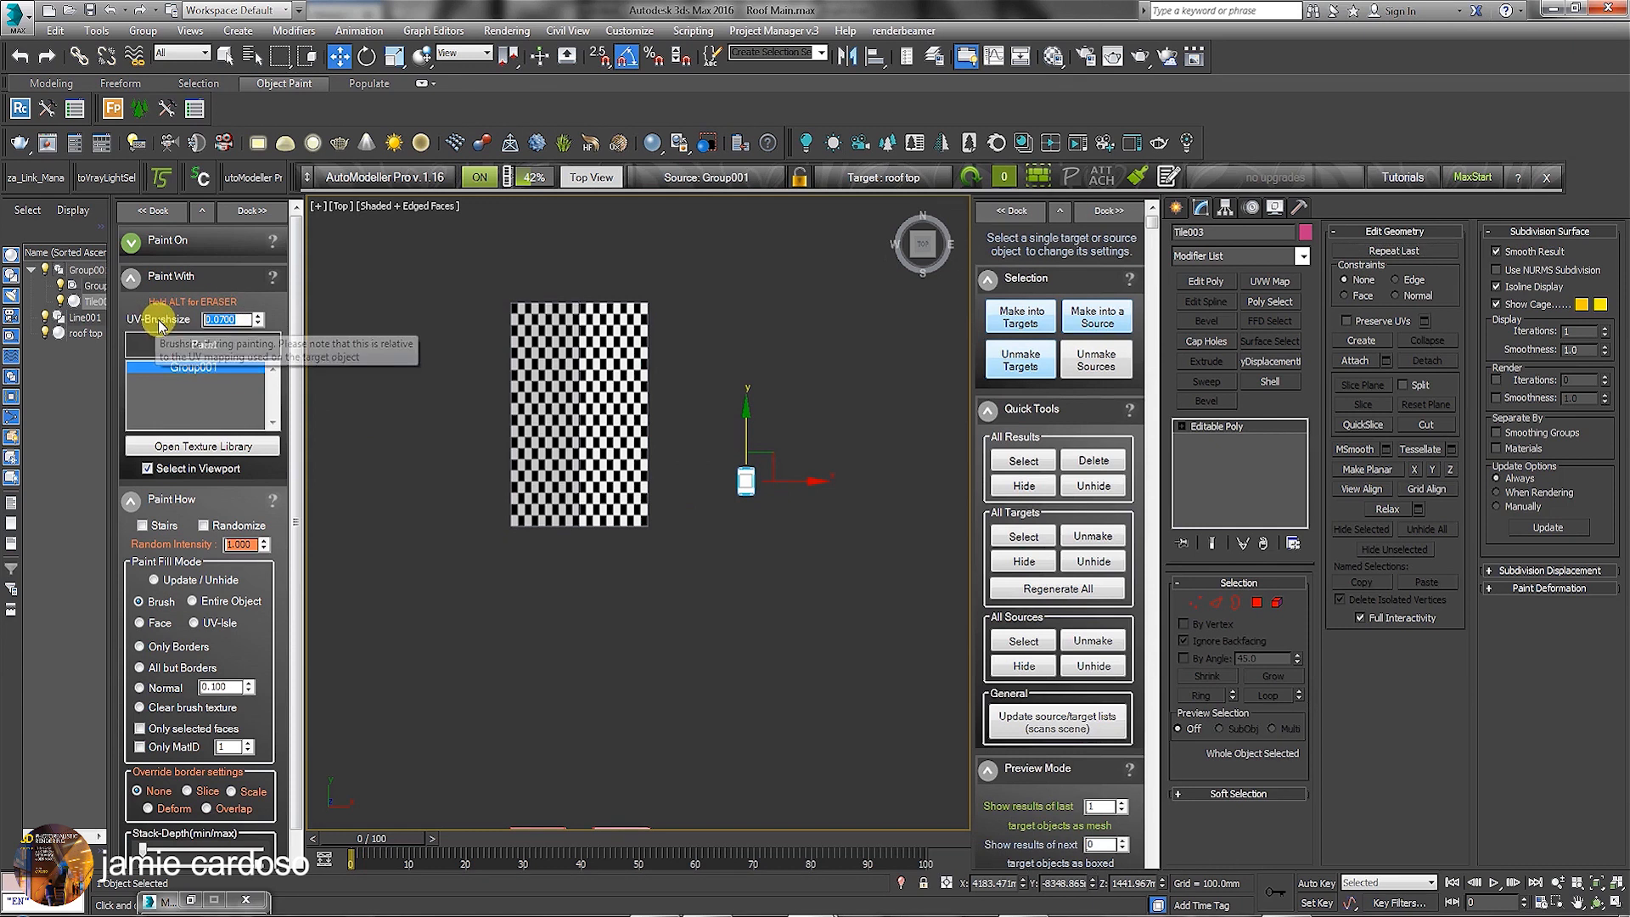
{"action": "middle_click_drag", "start_coordinate": [566, 366], "coordinate": [530, 374]}
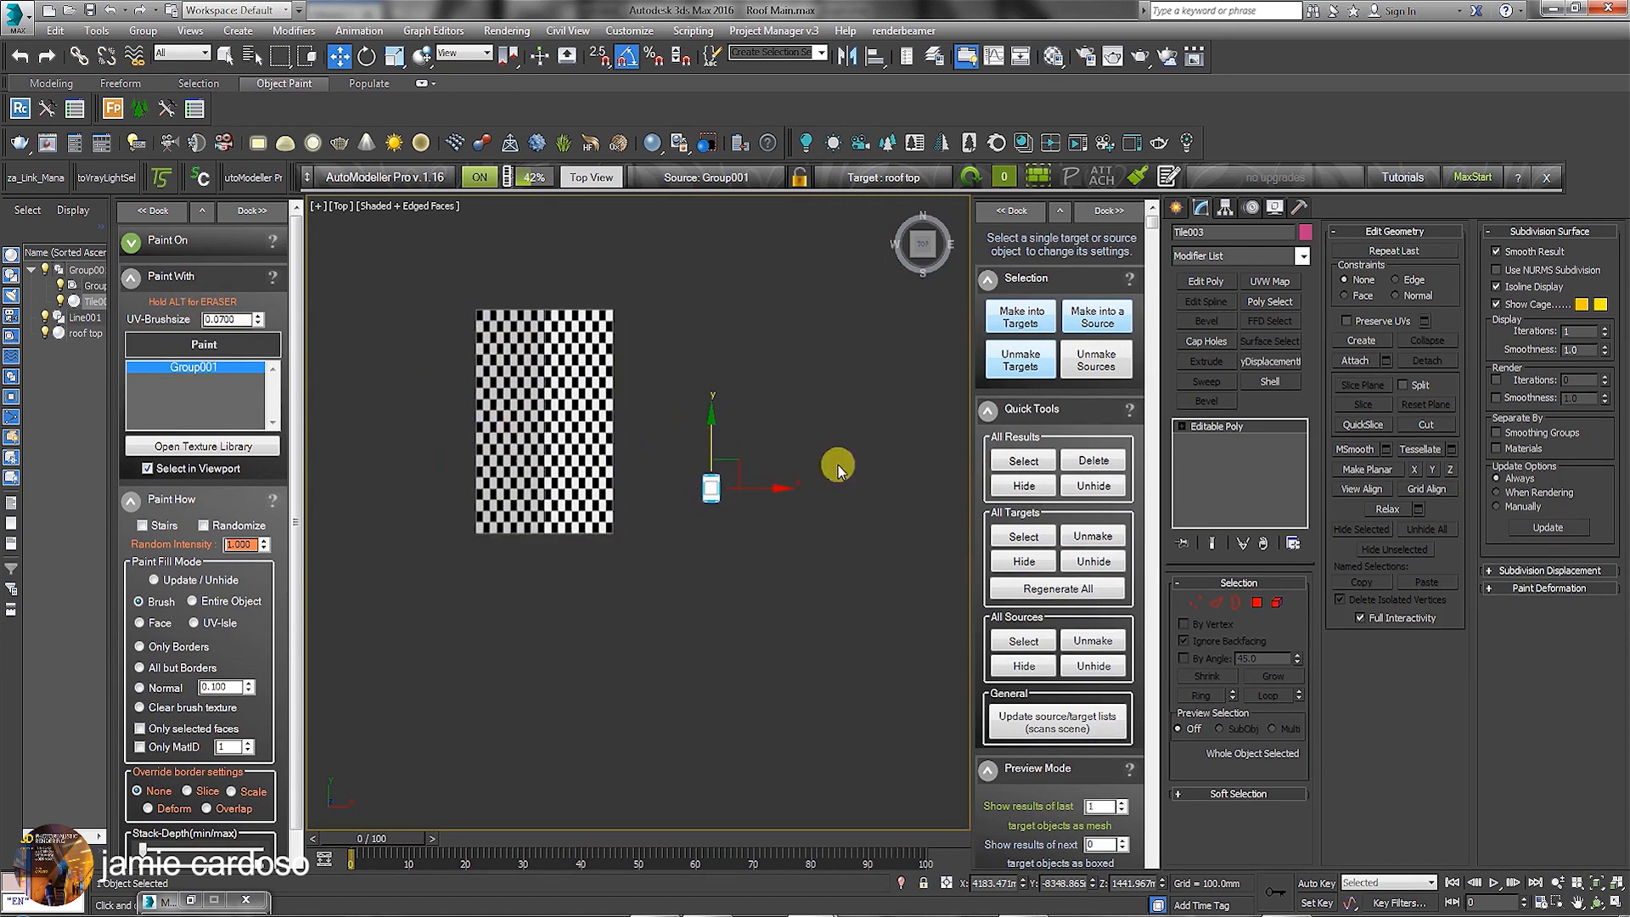
- Select the checkered roof and paint a short test strip of Group001 tiles on it with a UV-Brushsize of 0.07
{"action": "left_click", "coordinate": [520, 353]}
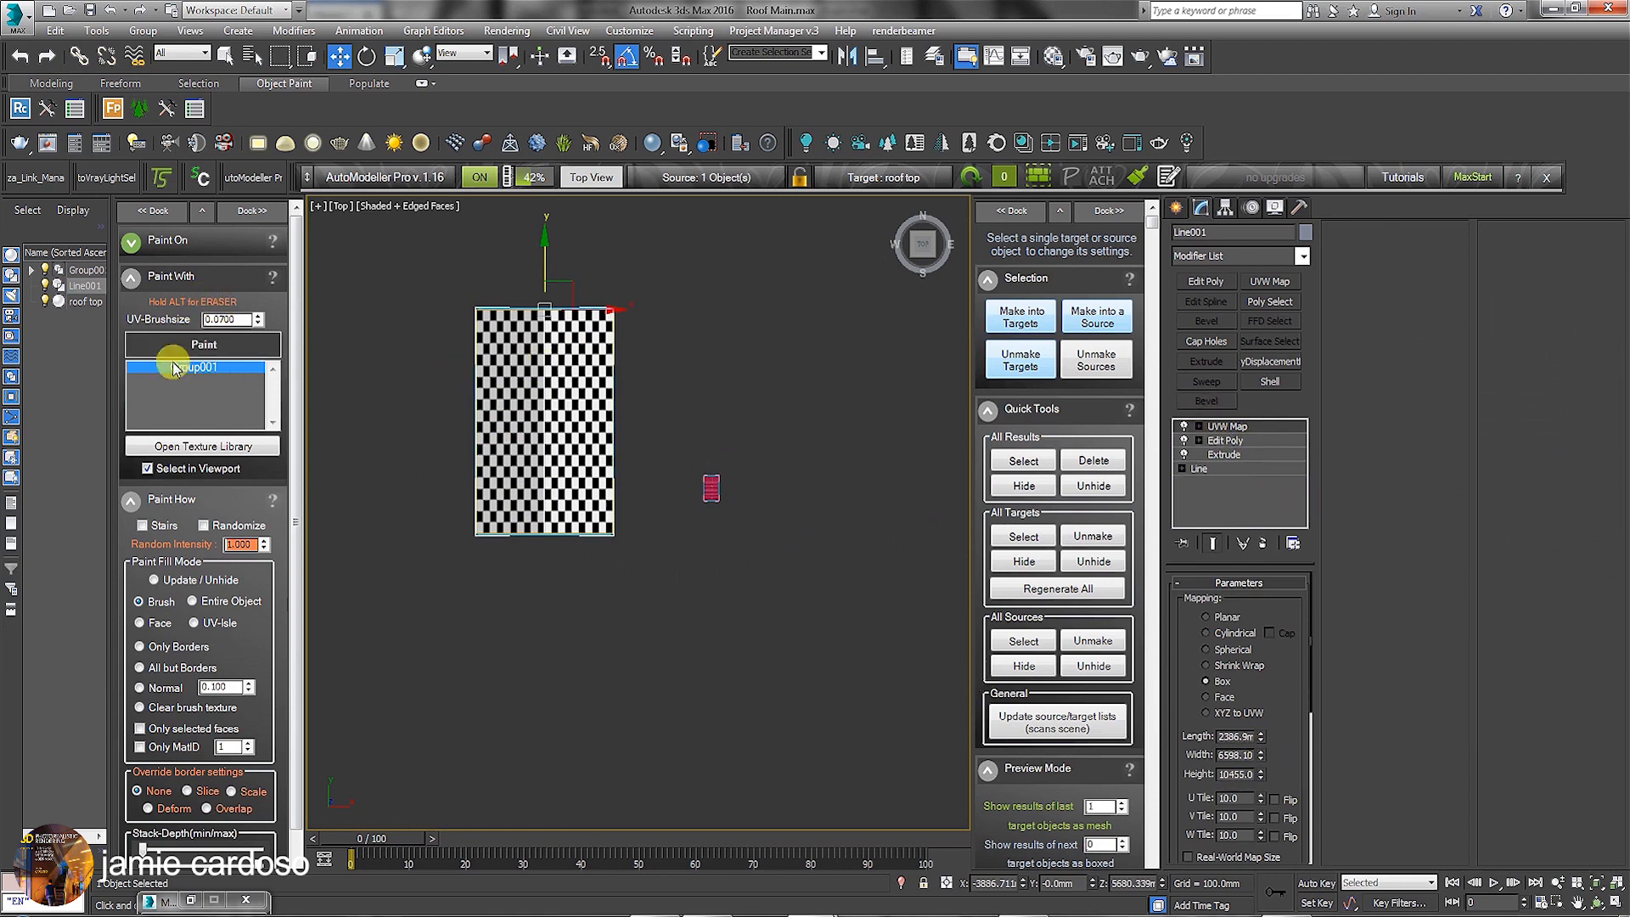
{"action": "double_click", "coordinate": [225, 319]}
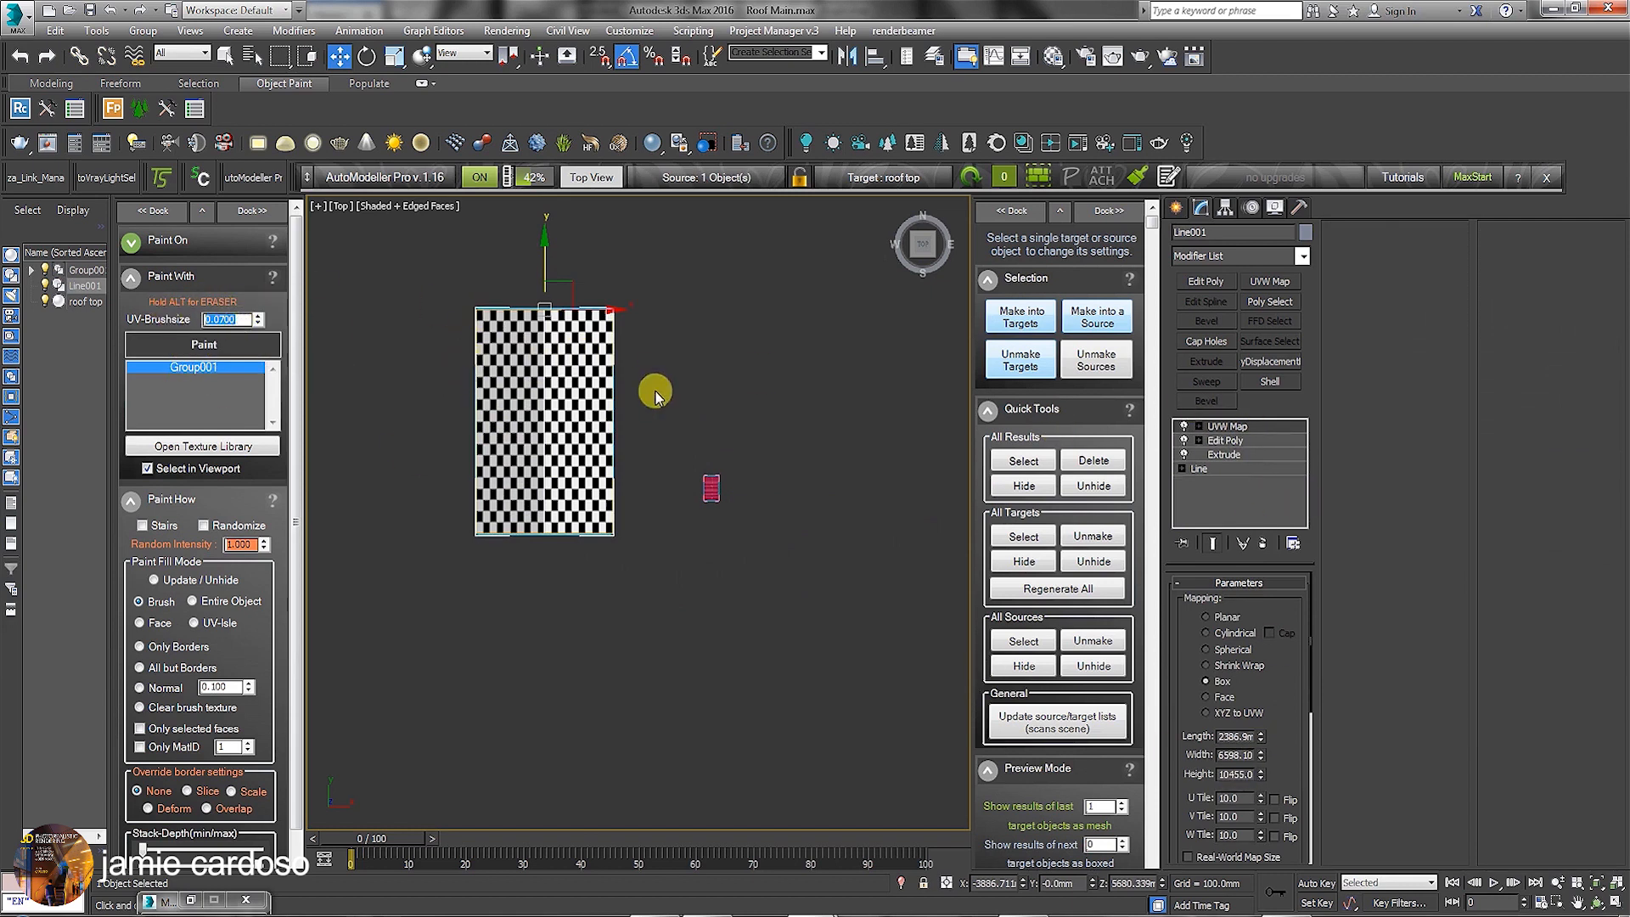
{"action": "left_click", "coordinate": [207, 345]}
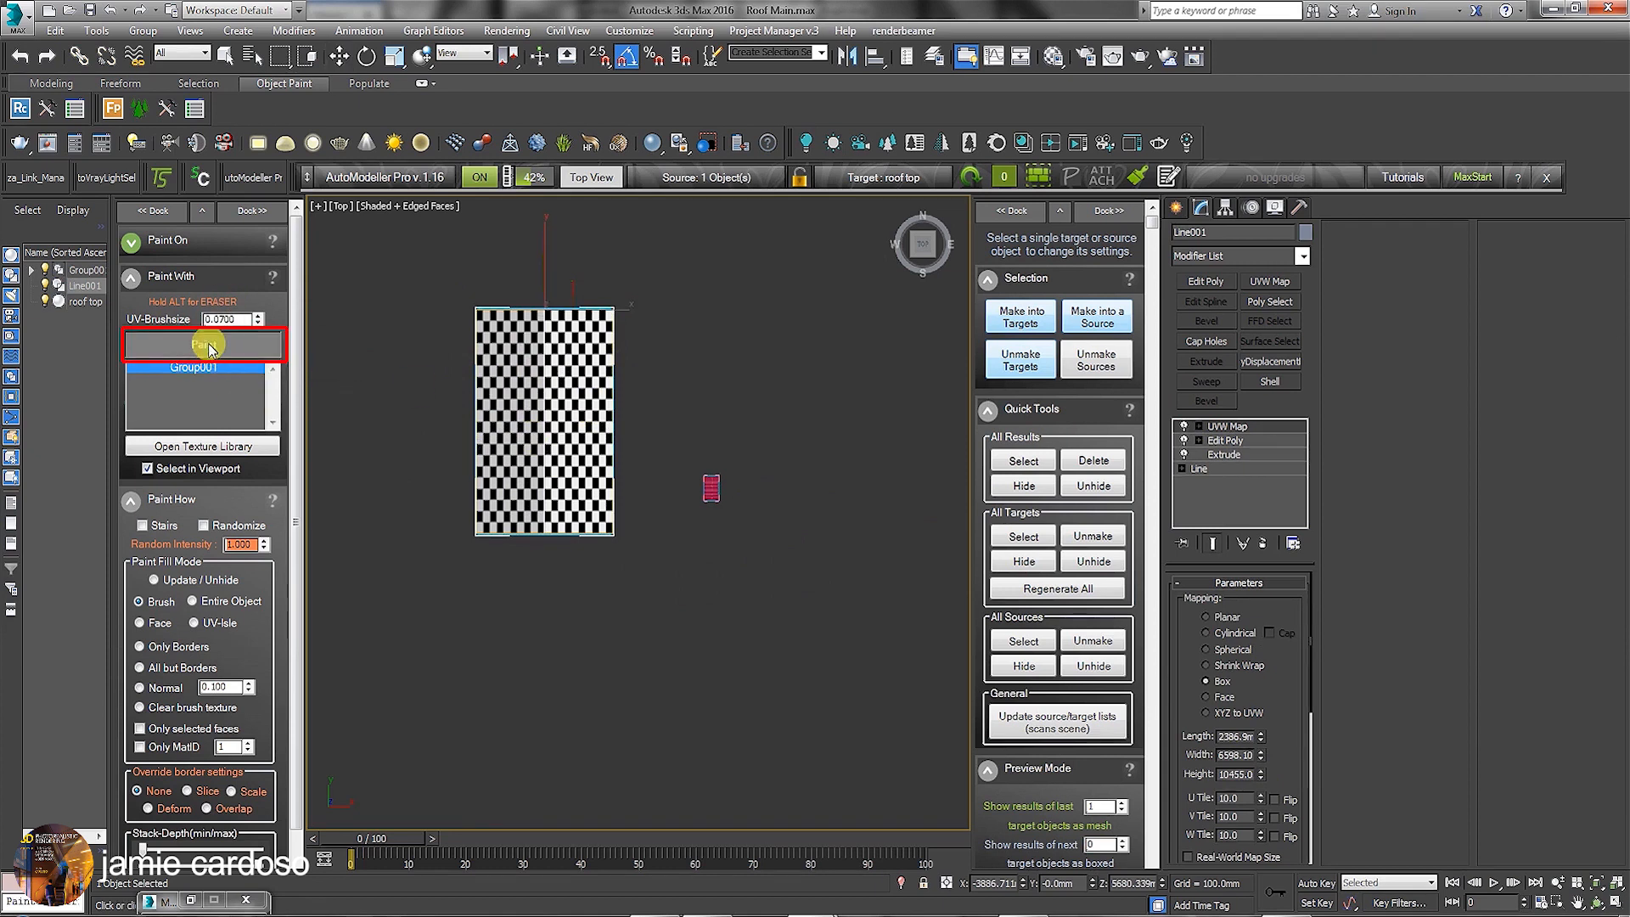
{"action": "left_click", "coordinate": [560, 418]}
{"action": "left_click_drag", "start_coordinate": [562, 421], "coordinate": [562, 448]}
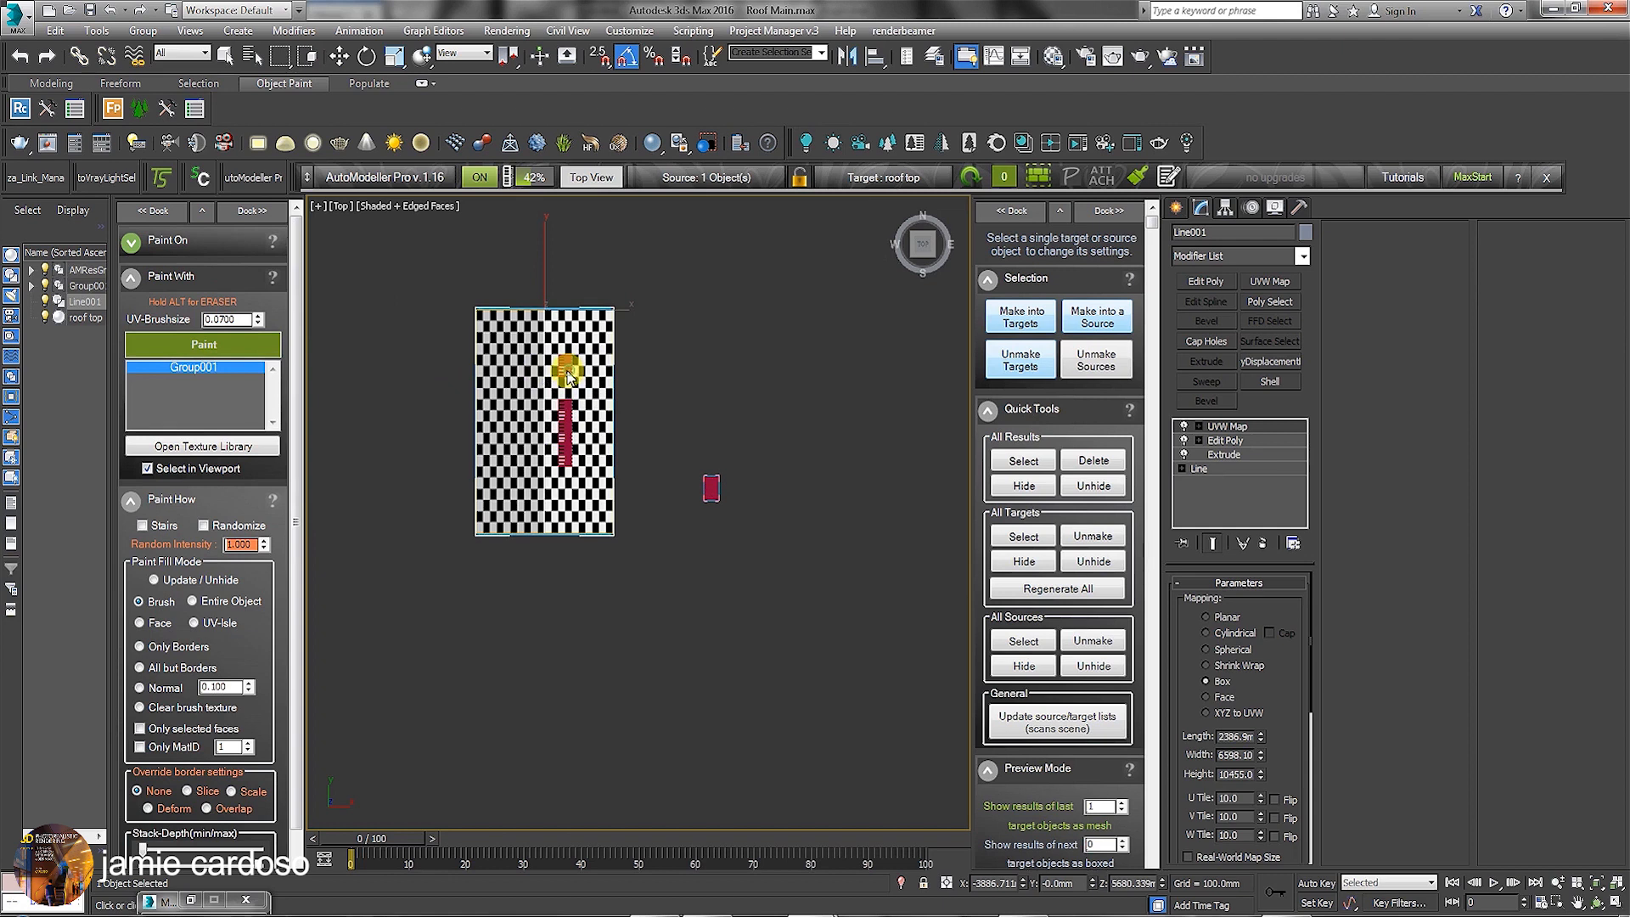
- Set the UV-Brushsize to 5 and paint Group001 tiles over the whole checkered roof
{"action": "double_click", "coordinate": [227, 319]}
{"action": "type", "text": "5"}
{"action": "key", "text": "Return"}
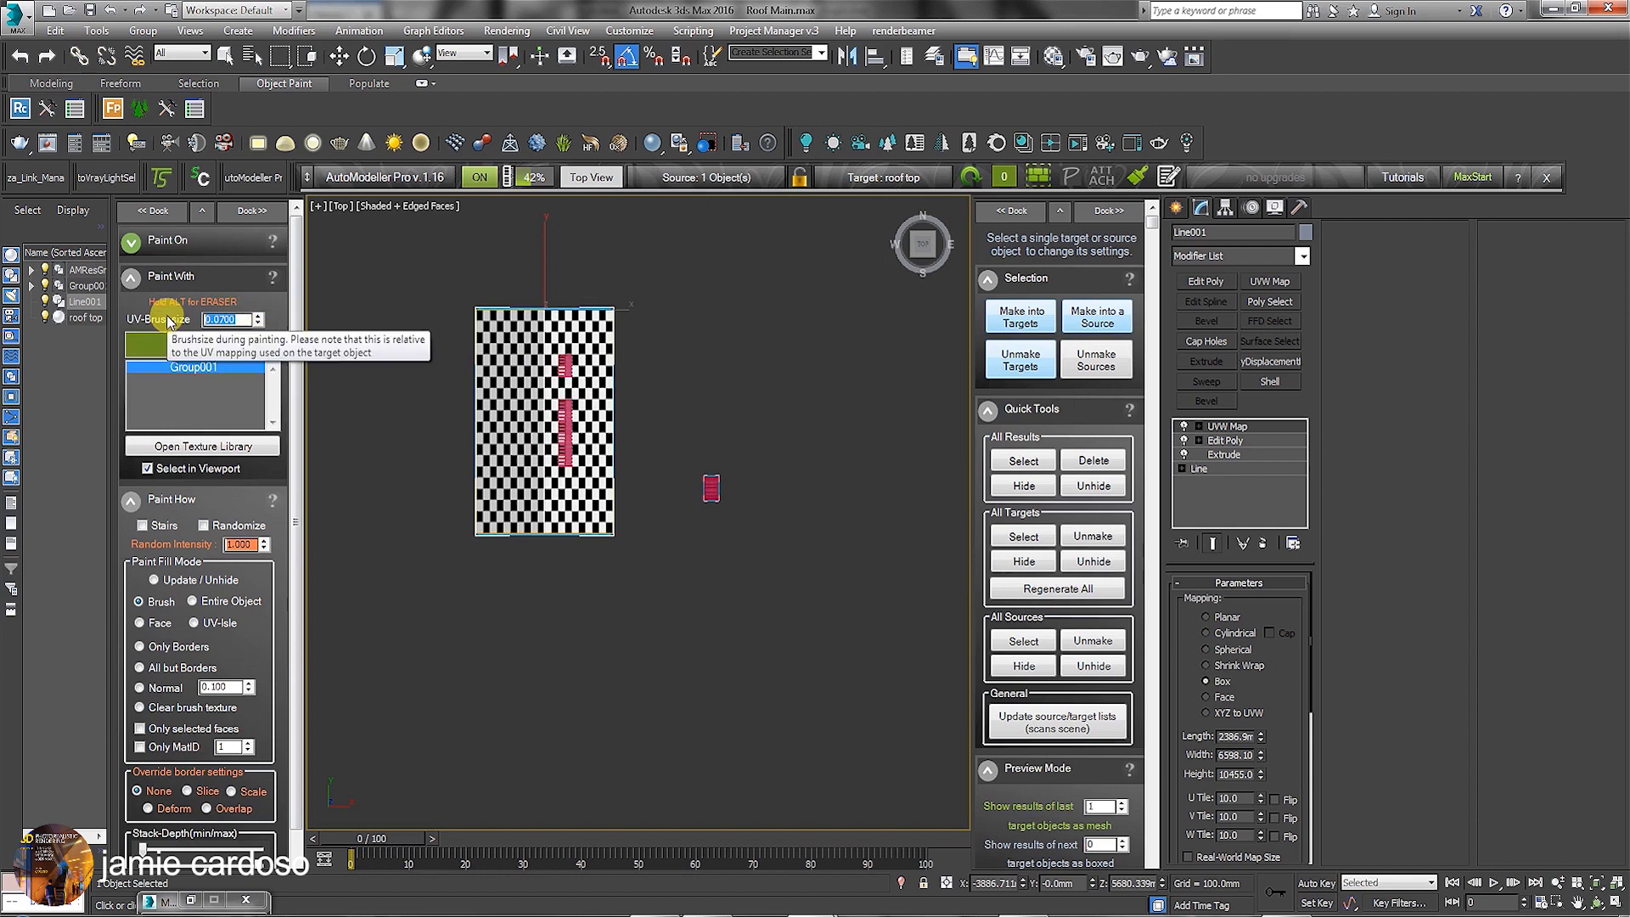
{"action": "left_click_drag", "start_coordinate": [581, 339], "coordinate": [545, 373]}
{"action": "mouse_move", "coordinate": [543, 471]}
{"action": "left_mouse_down"}
{"action": "mouse_move", "coordinate": [582, 508]}
{"action": "mouse_move", "coordinate": [481, 363]}
{"action": "left_mouse_up"}
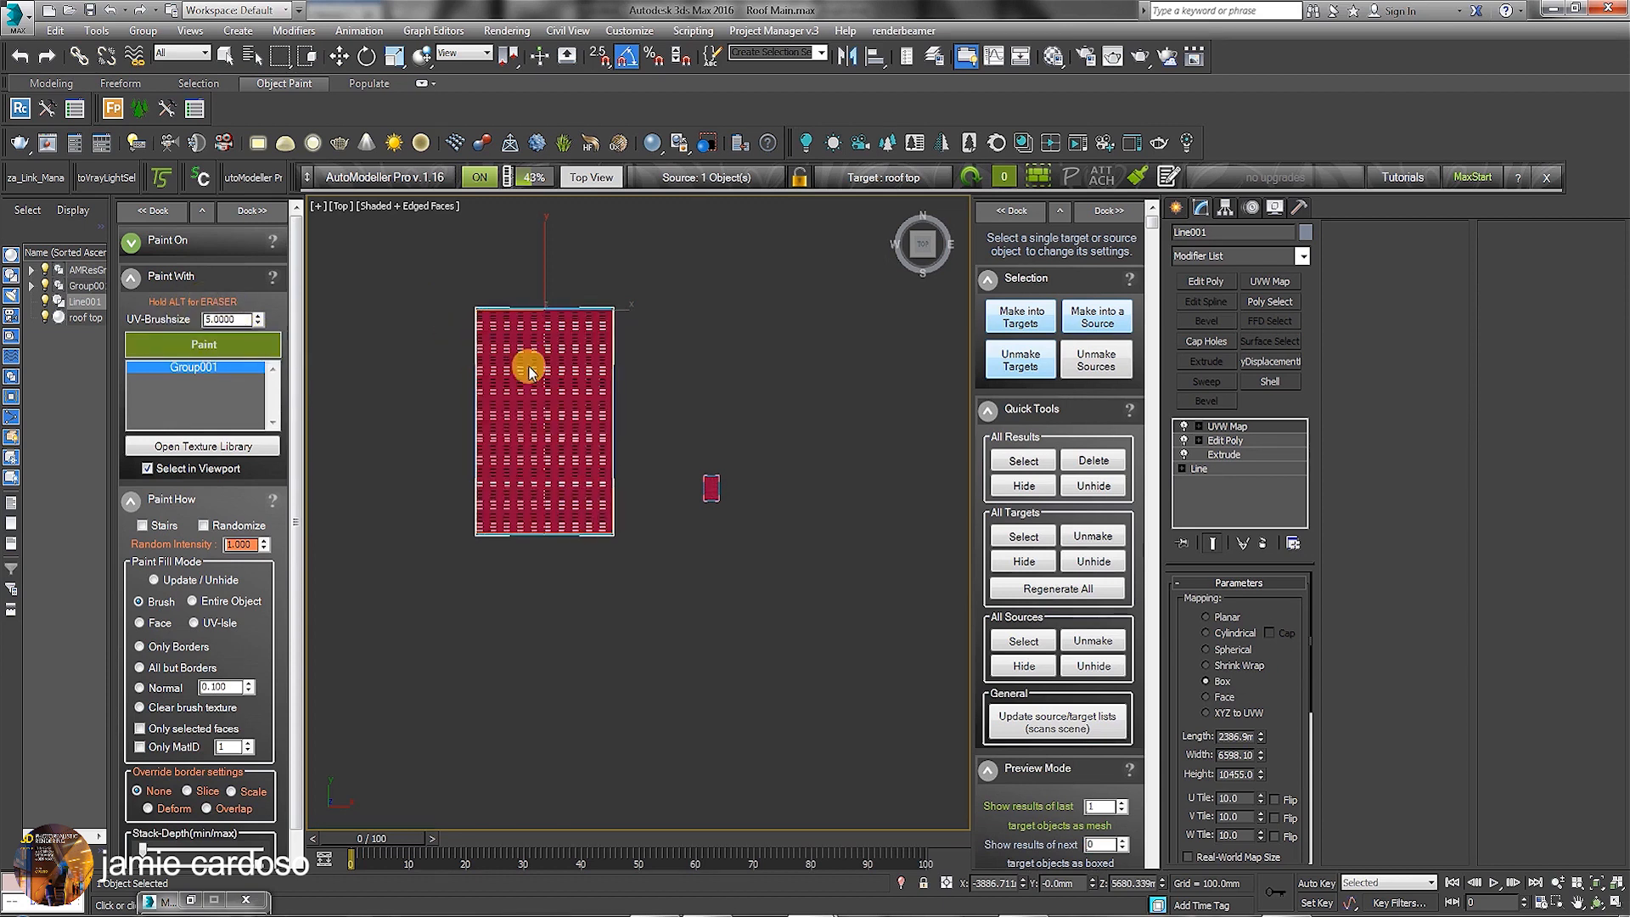
- Examine the painted tiles up close for gaps between rows and along the roof's lower edge
{"action": "scroll", "coordinate": [583, 501], "scroll_direction": "up", "scroll_amount": 3}
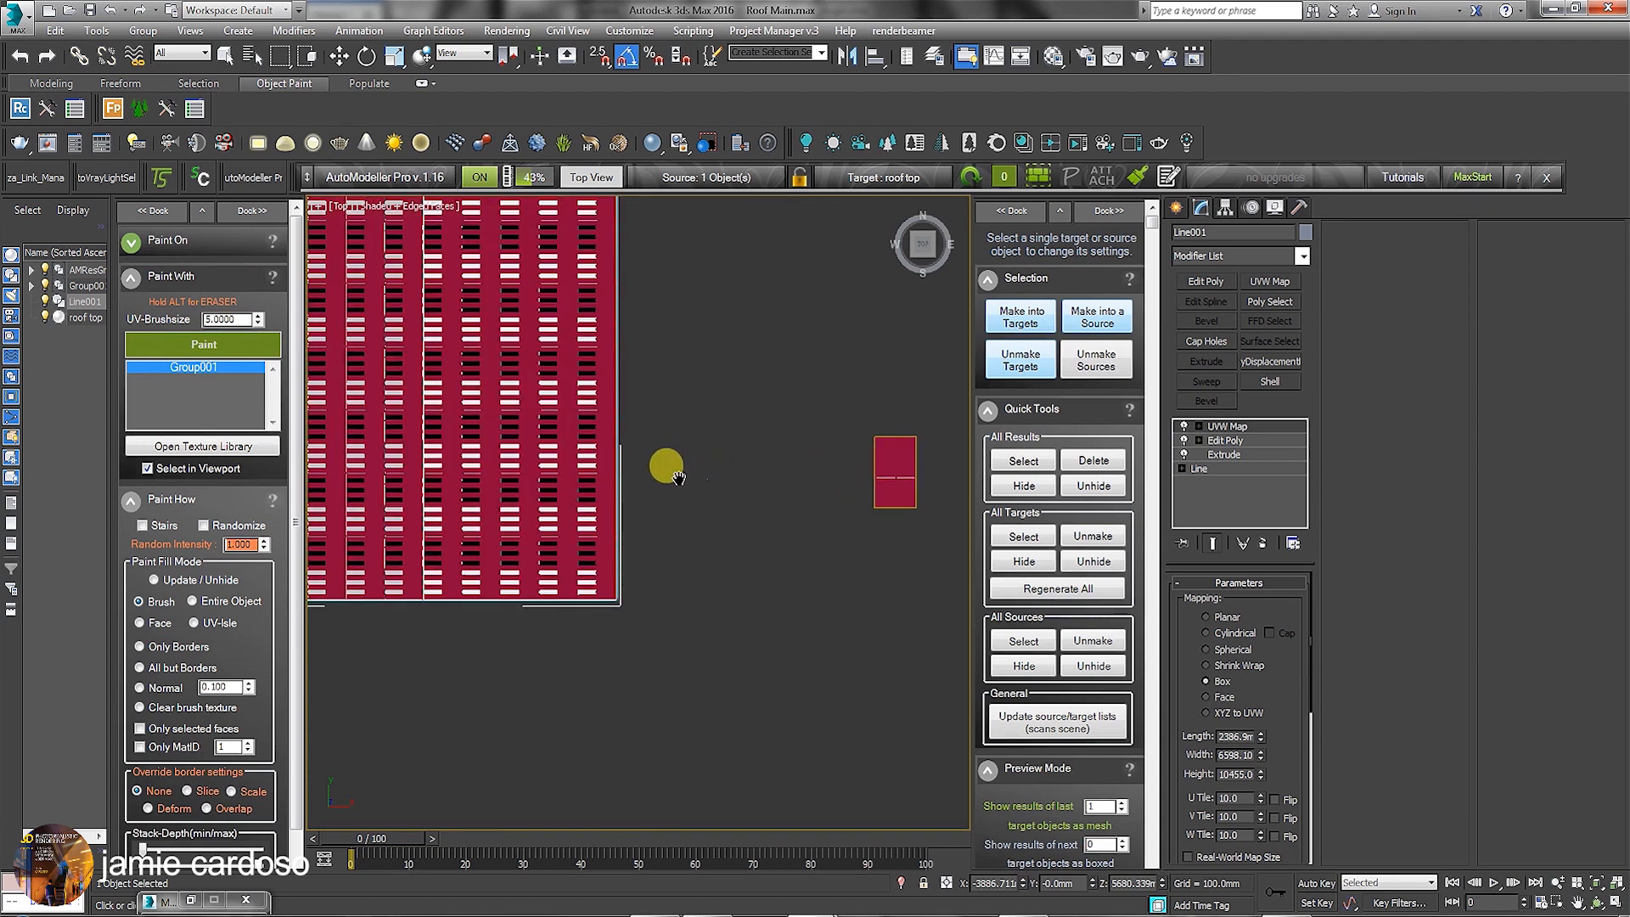
{"action": "scroll", "coordinate": [666, 480], "scroll_direction": "down", "scroll_amount": 3}
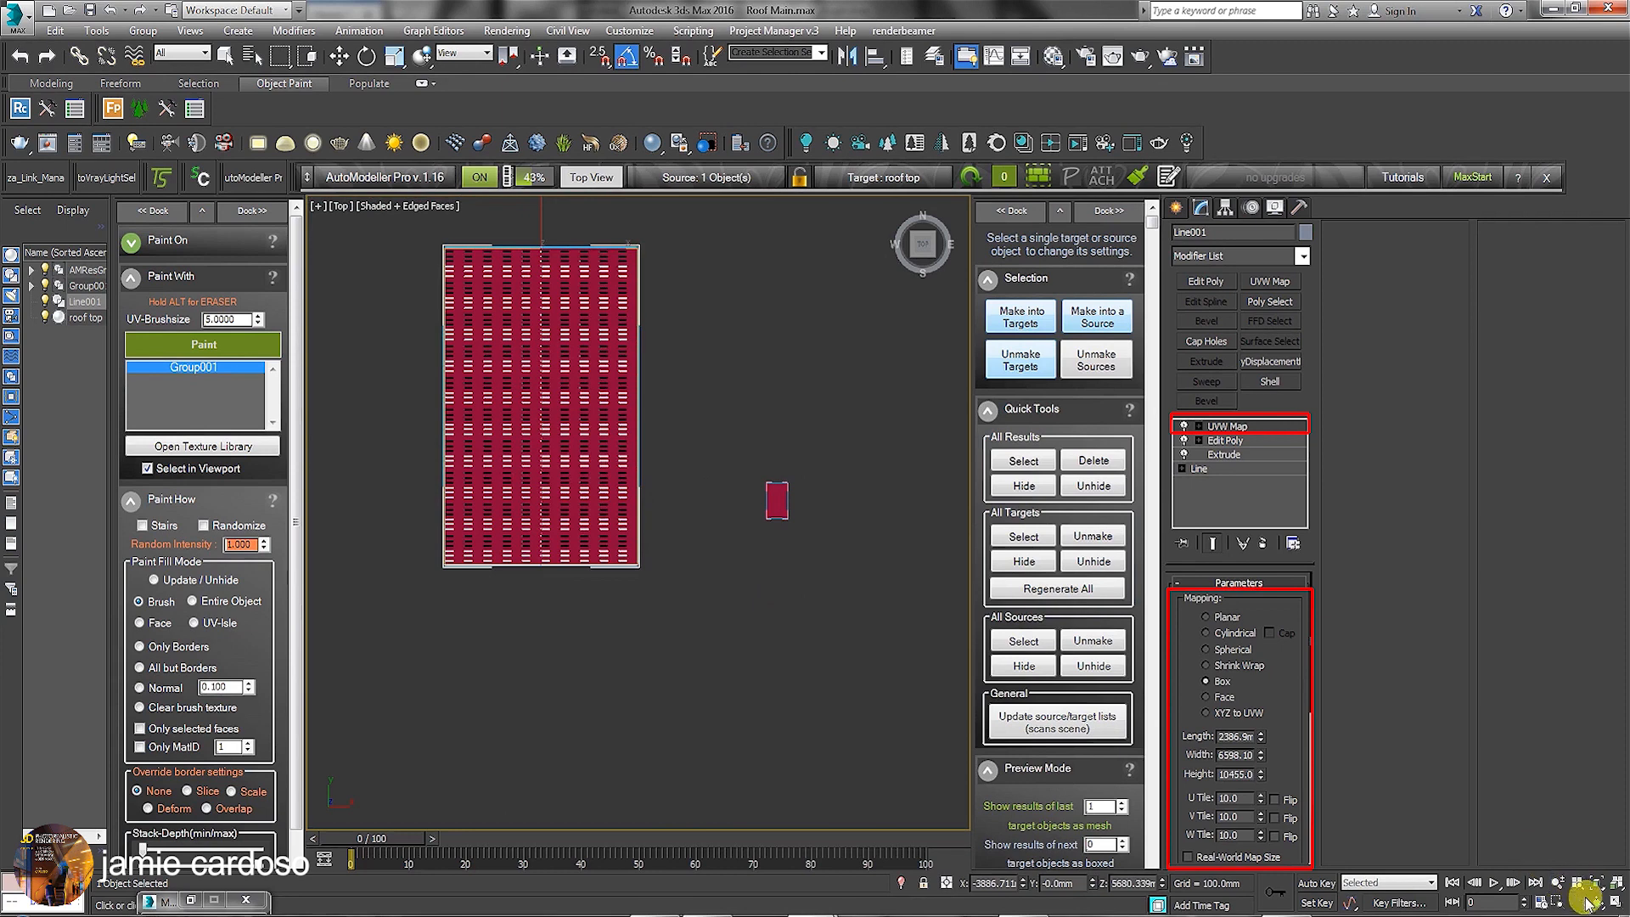
{"action": "key", "text": "e"}
{"action": "middle_click_drag", "start_coordinate": [665, 501], "coordinate": [659, 374], "text": "alt"}
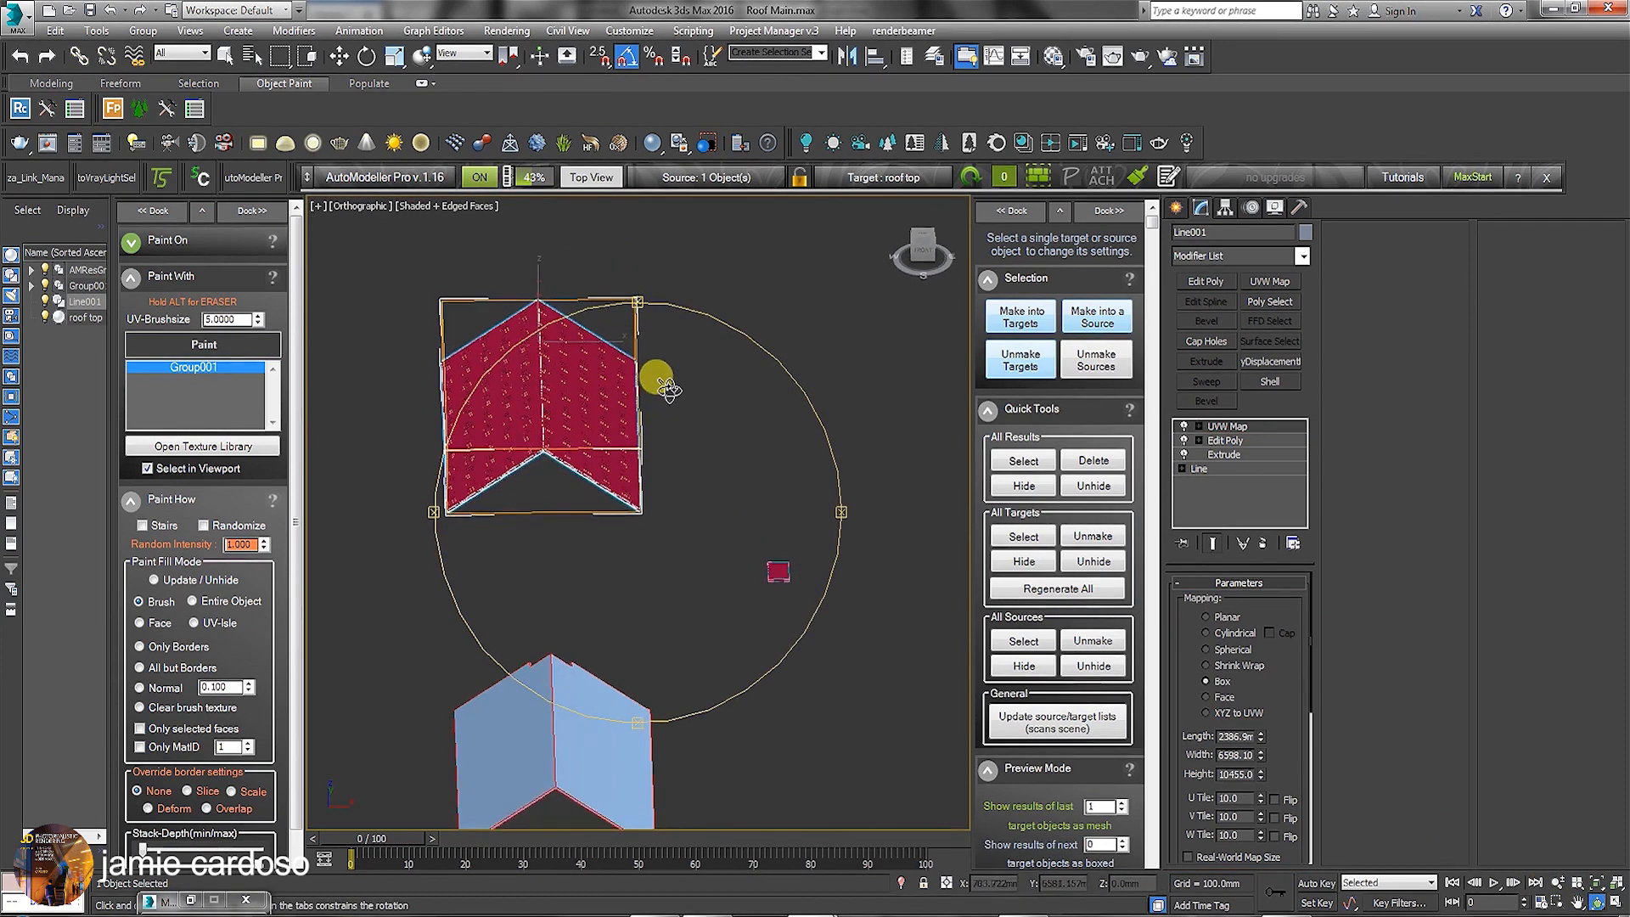
{"action": "scroll", "coordinate": [586, 471], "scroll_direction": "up", "scroll_amount": 3}
{"action": "scroll", "coordinate": [565, 421], "scroll_direction": "up", "scroll_amount": 6}
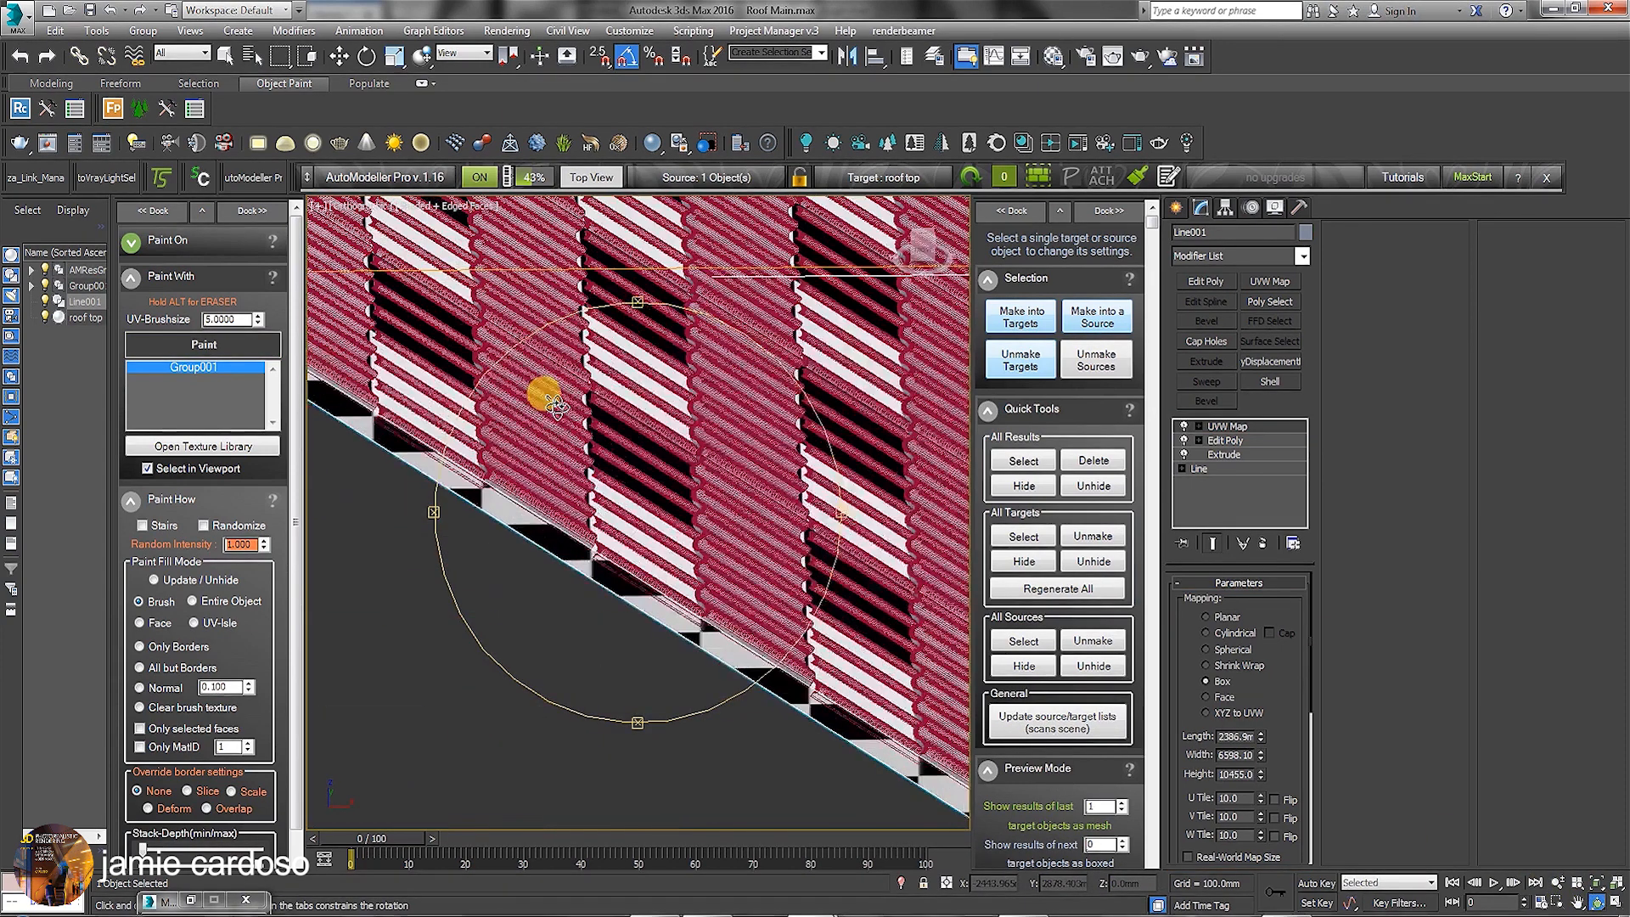
{"action": "scroll", "coordinate": [594, 447], "scroll_direction": "up", "scroll_amount": 5}
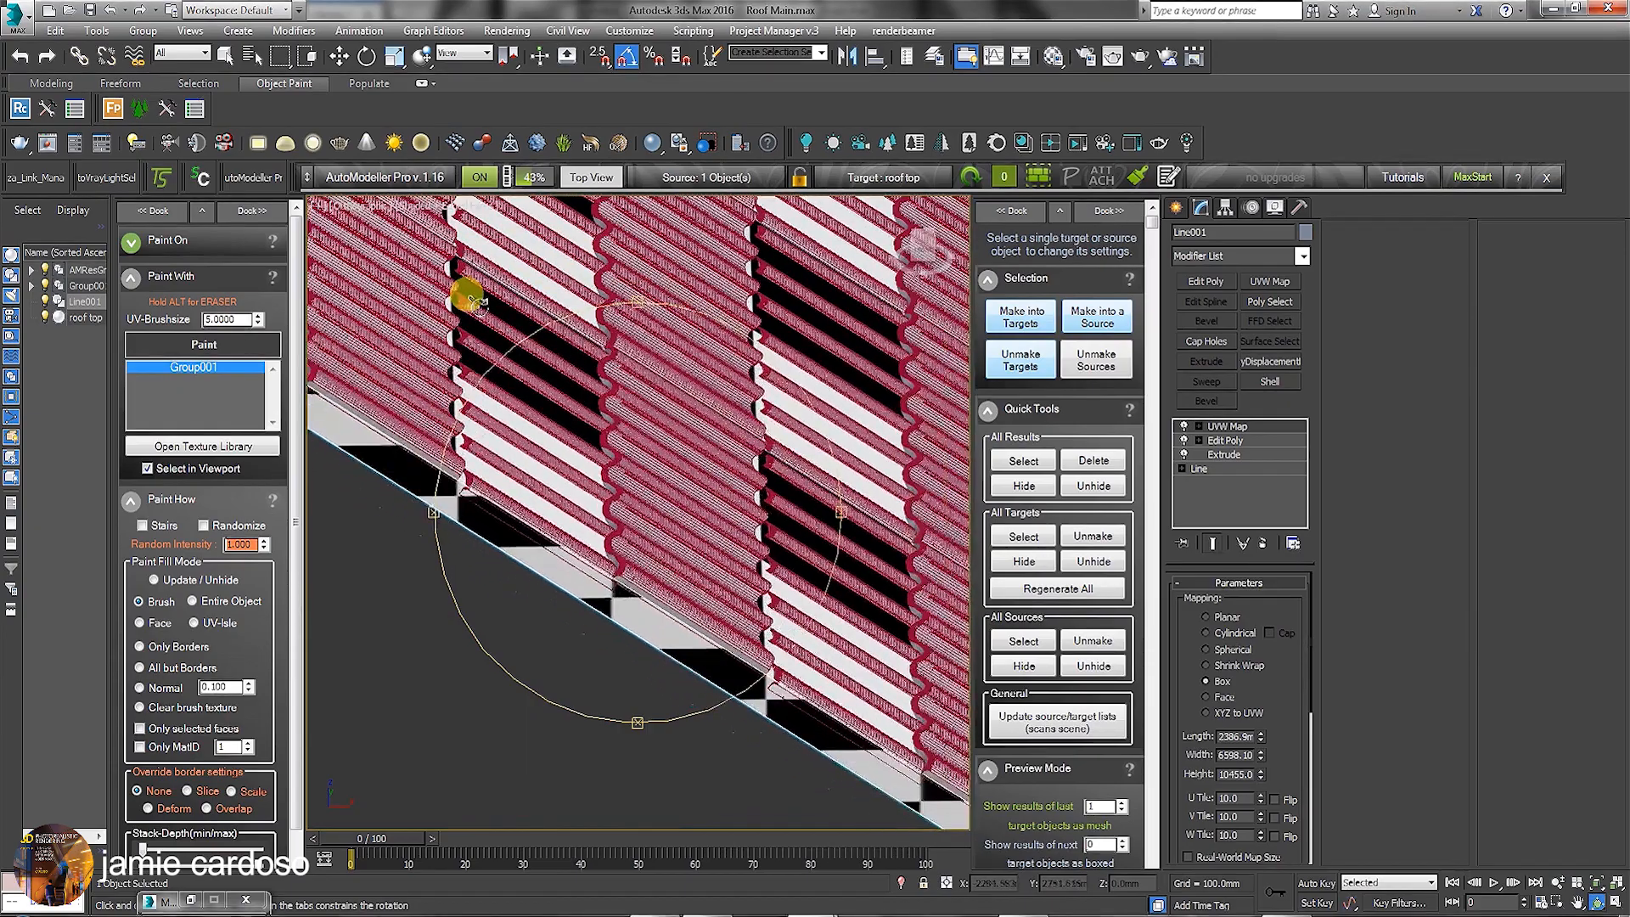
{"action": "scroll", "coordinate": [586, 471], "scroll_direction": "down", "scroll_amount": 12}
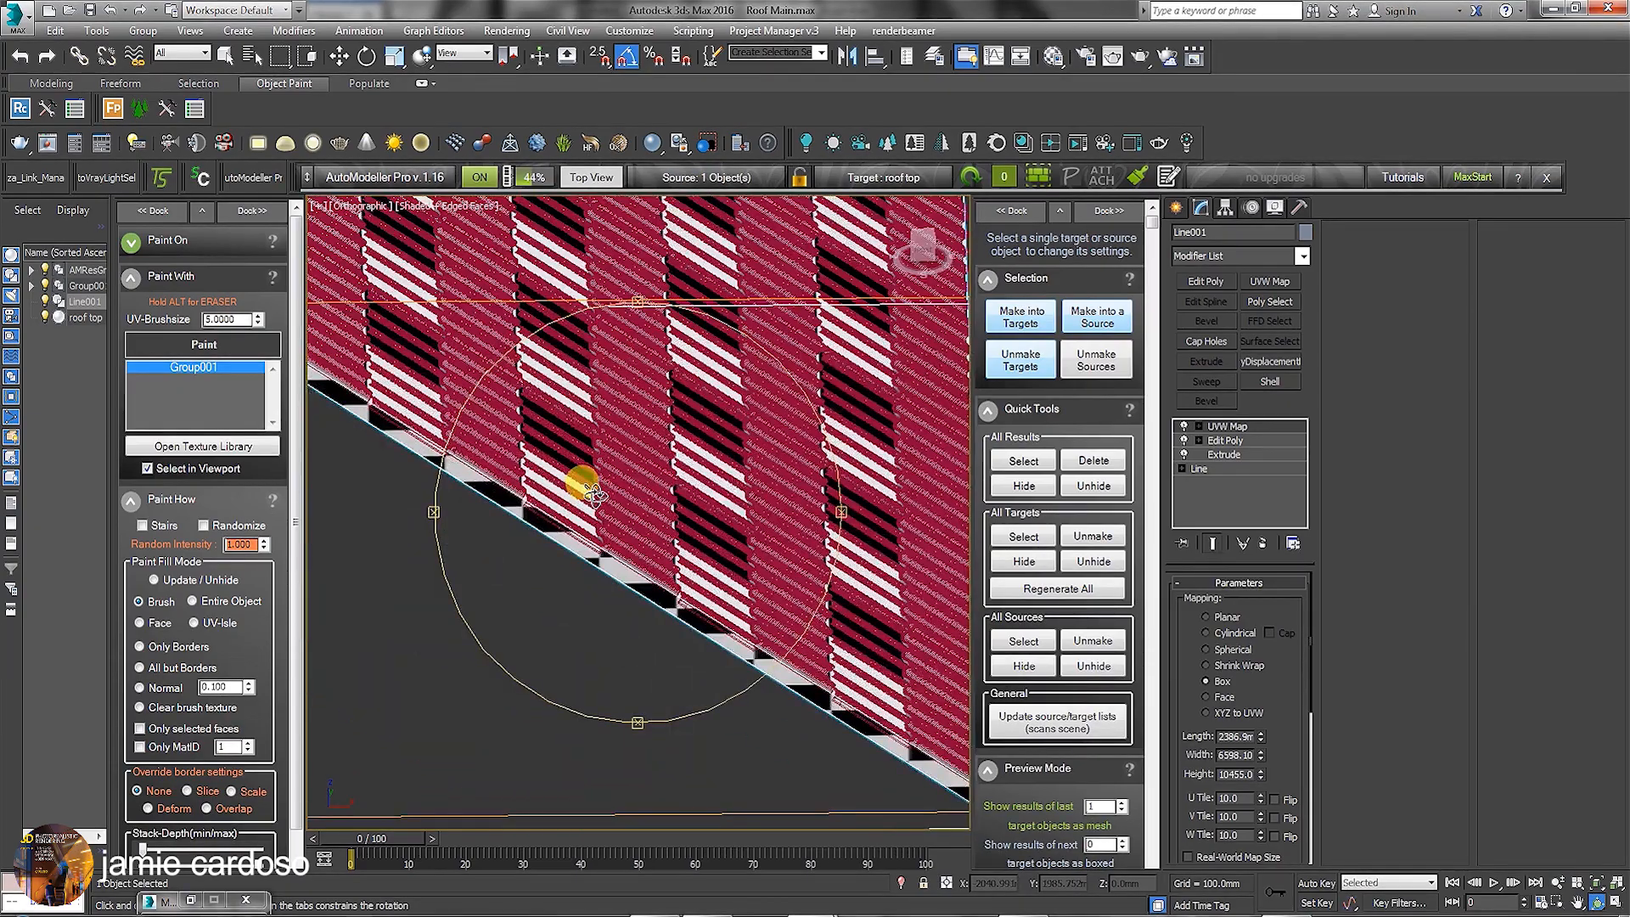
- Select the Group001_Gizmo box around the source tile and move it slightly down in the Front view
{"action": "left_click", "coordinate": [1006, 211]}
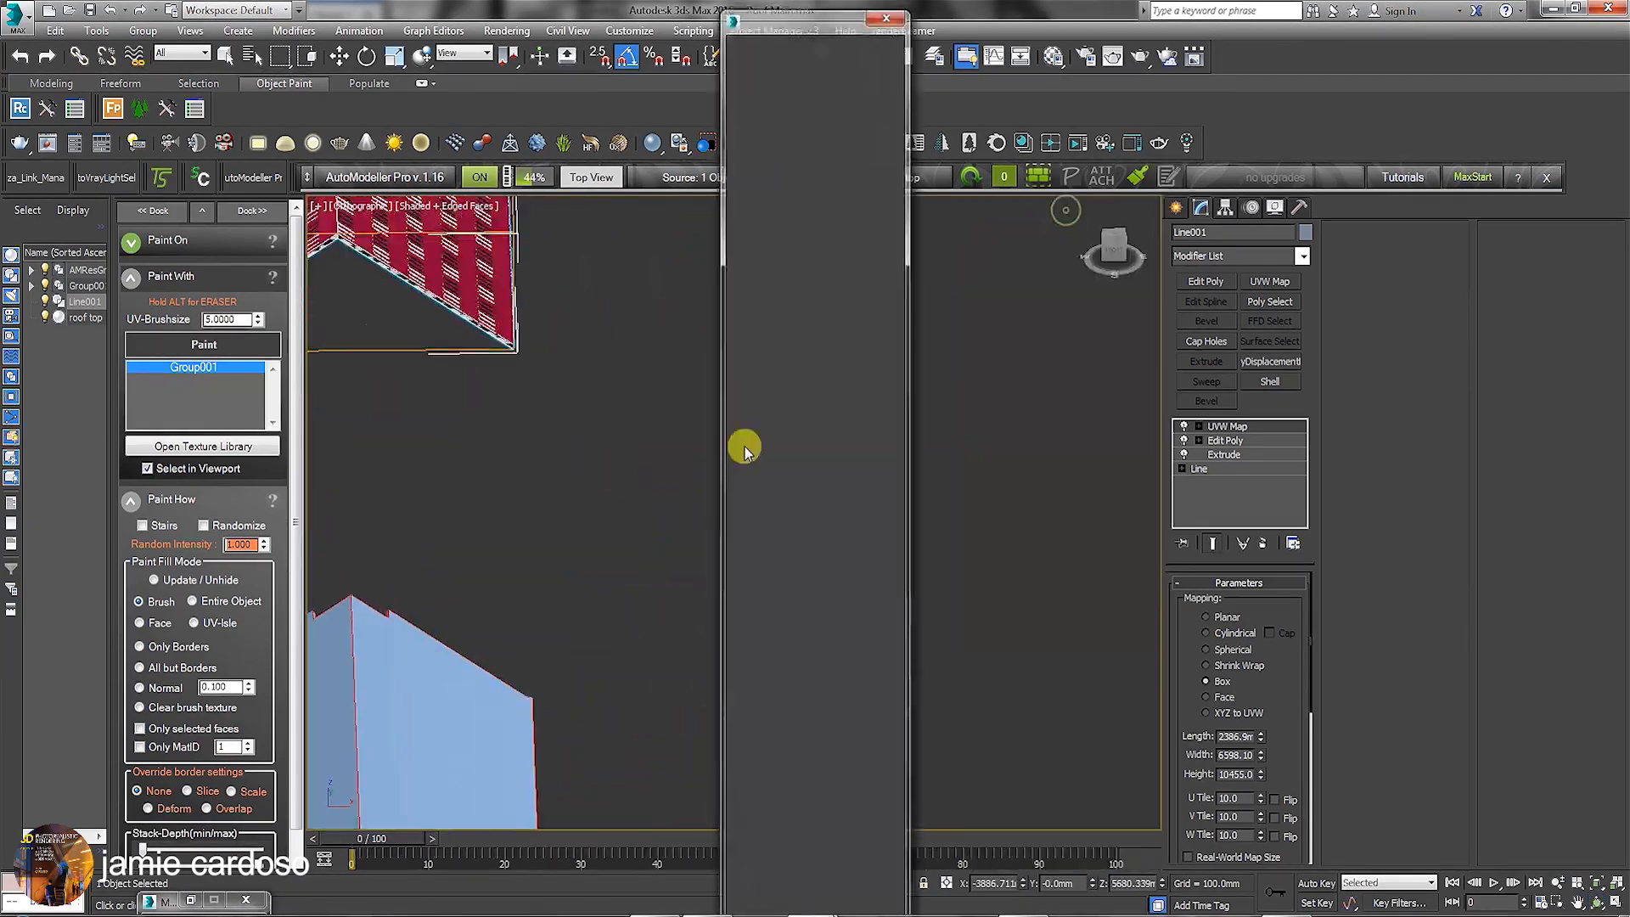
{"action": "left_click", "coordinate": [340, 58]}
{"action": "left_click_drag", "start_coordinate": [727, 426], "coordinate": [801, 514]}
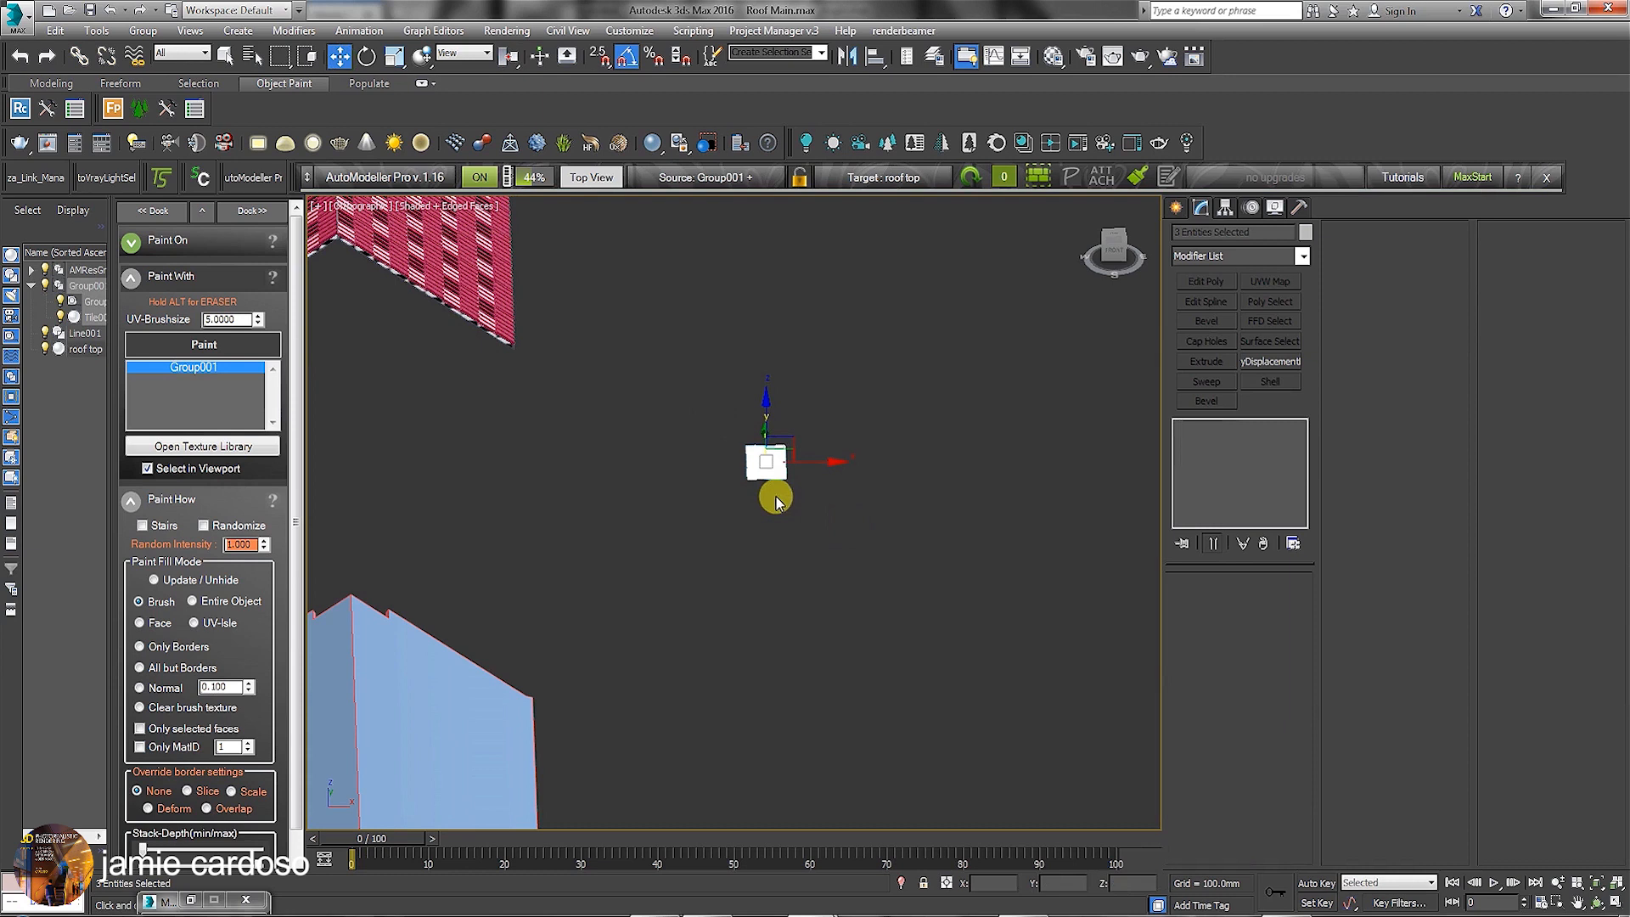
{"action": "left_click", "coordinate": [1615, 891]}
{"action": "scroll", "coordinate": [934, 310], "scroll_direction": "up", "scroll_amount": 8}
{"action": "left_click", "coordinate": [973, 346]}
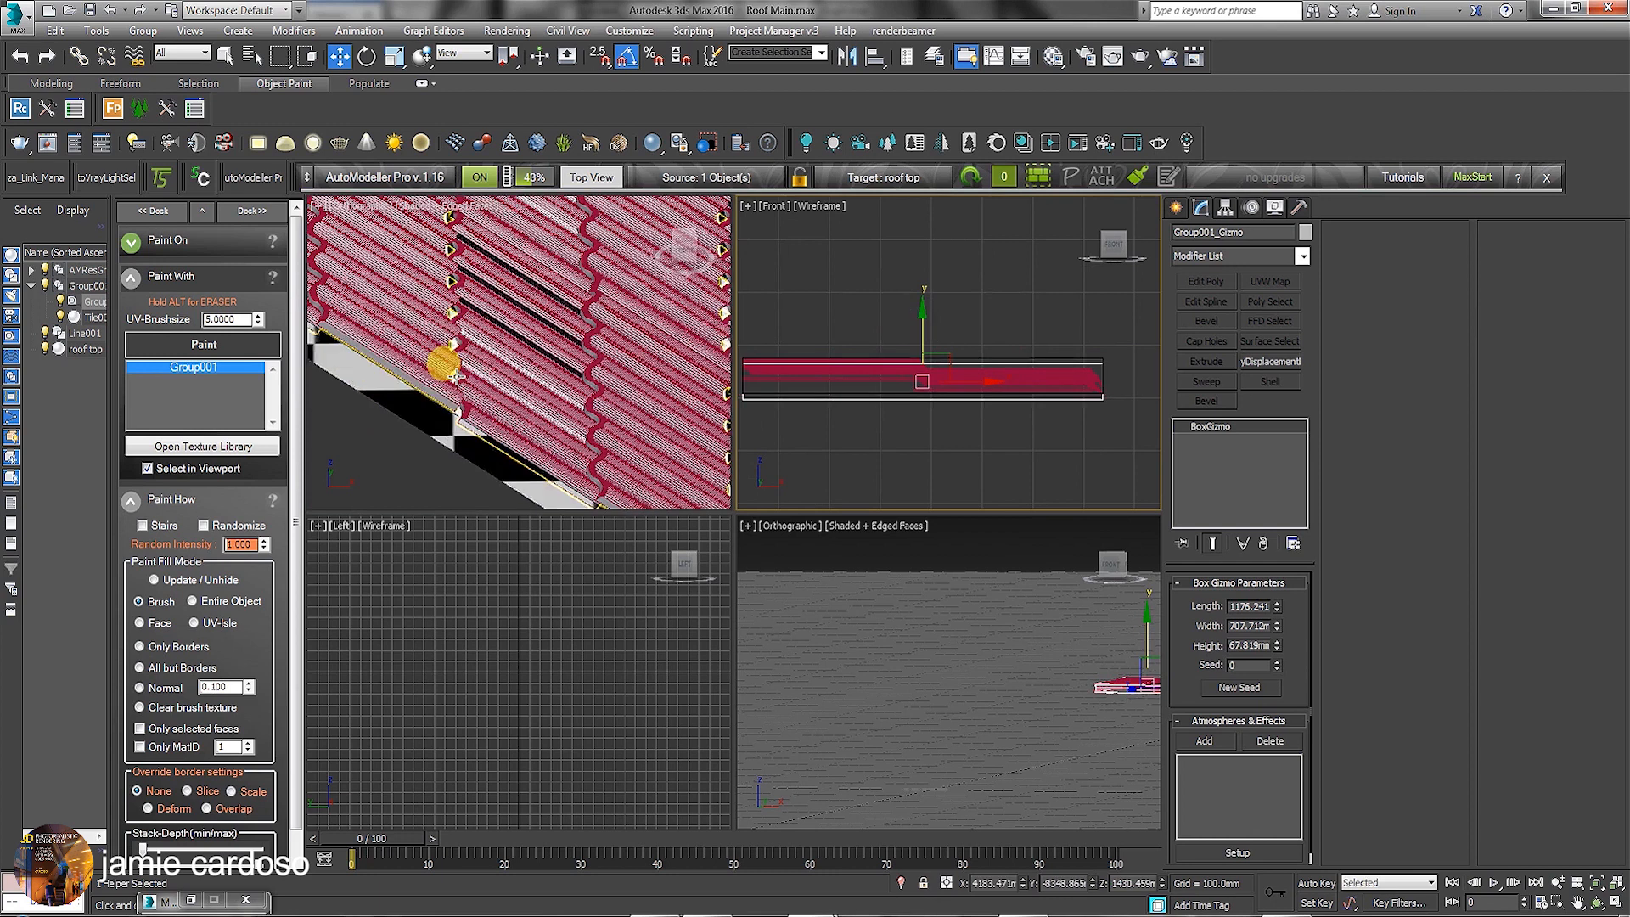
{"action": "left_click_drag", "start_coordinate": [922, 326], "coordinate": [920, 336]}
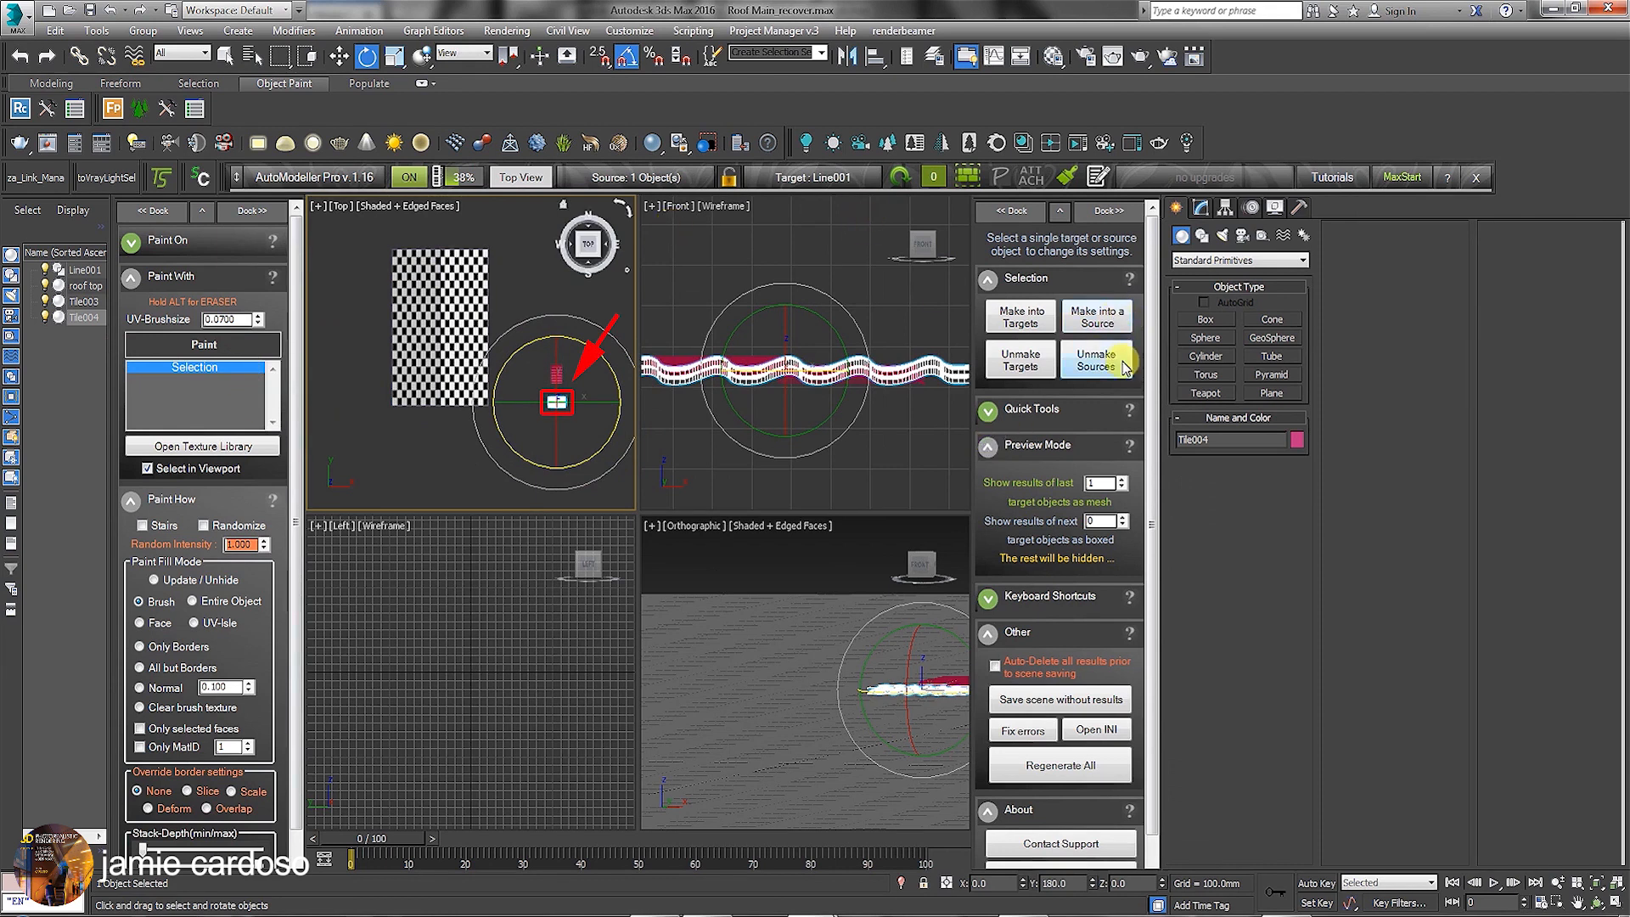
- Make the selected Tile004 into a source and paint it over the checkered roof with a UV-Brushsize of 5
{"action": "left_click", "coordinate": [1098, 318]}
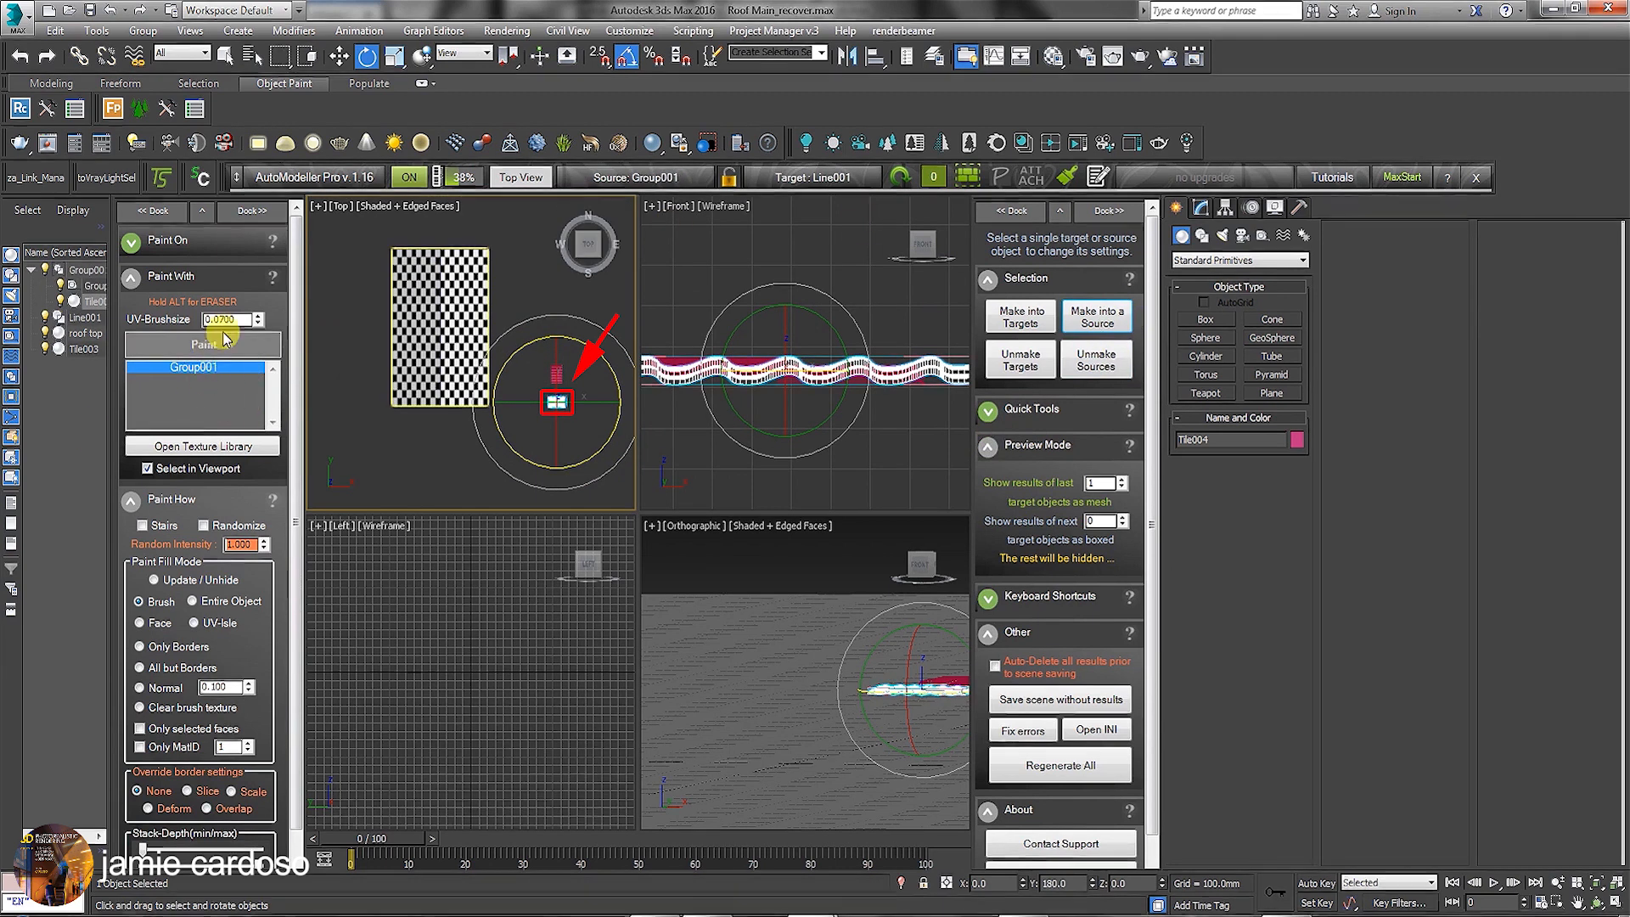
{"action": "key", "text": "Return"}
{"action": "left_click", "coordinate": [204, 344]}
{"action": "mouse_move", "coordinate": [454, 271]}
{"action": "left_mouse_down"}
{"action": "mouse_move", "coordinate": [400, 360]}
{"action": "mouse_move", "coordinate": [463, 381]}
{"action": "left_mouse_up"}
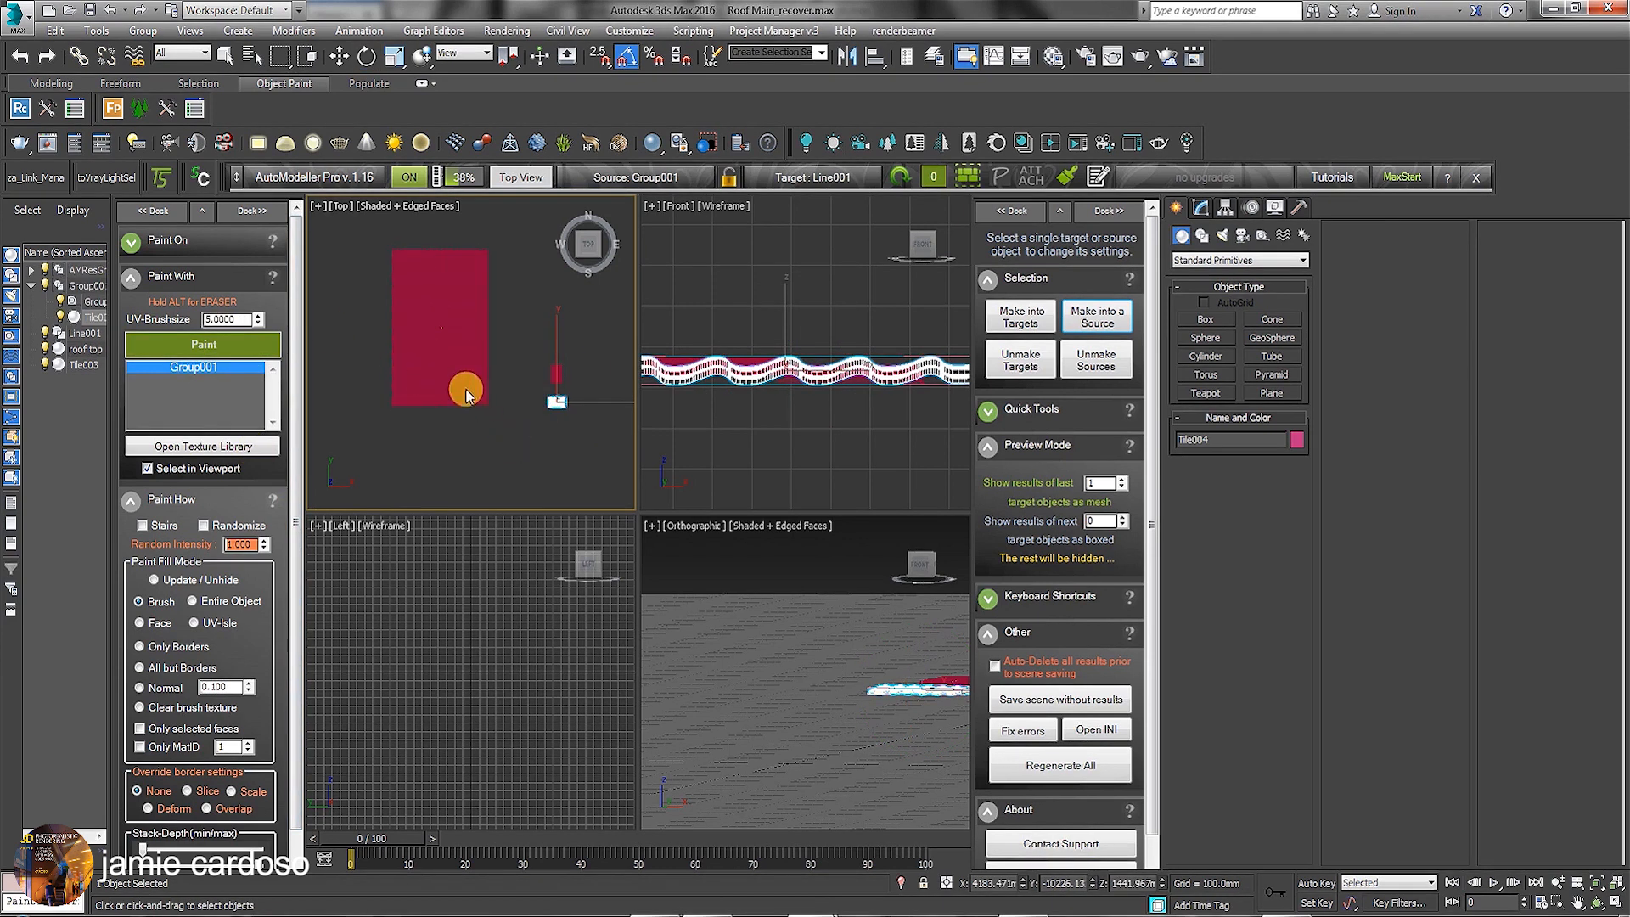
- Inspect the painted roof in the orthographic view and rotate the source tile Tile004 in the Top view
{"action": "left_click", "coordinate": [721, 619]}
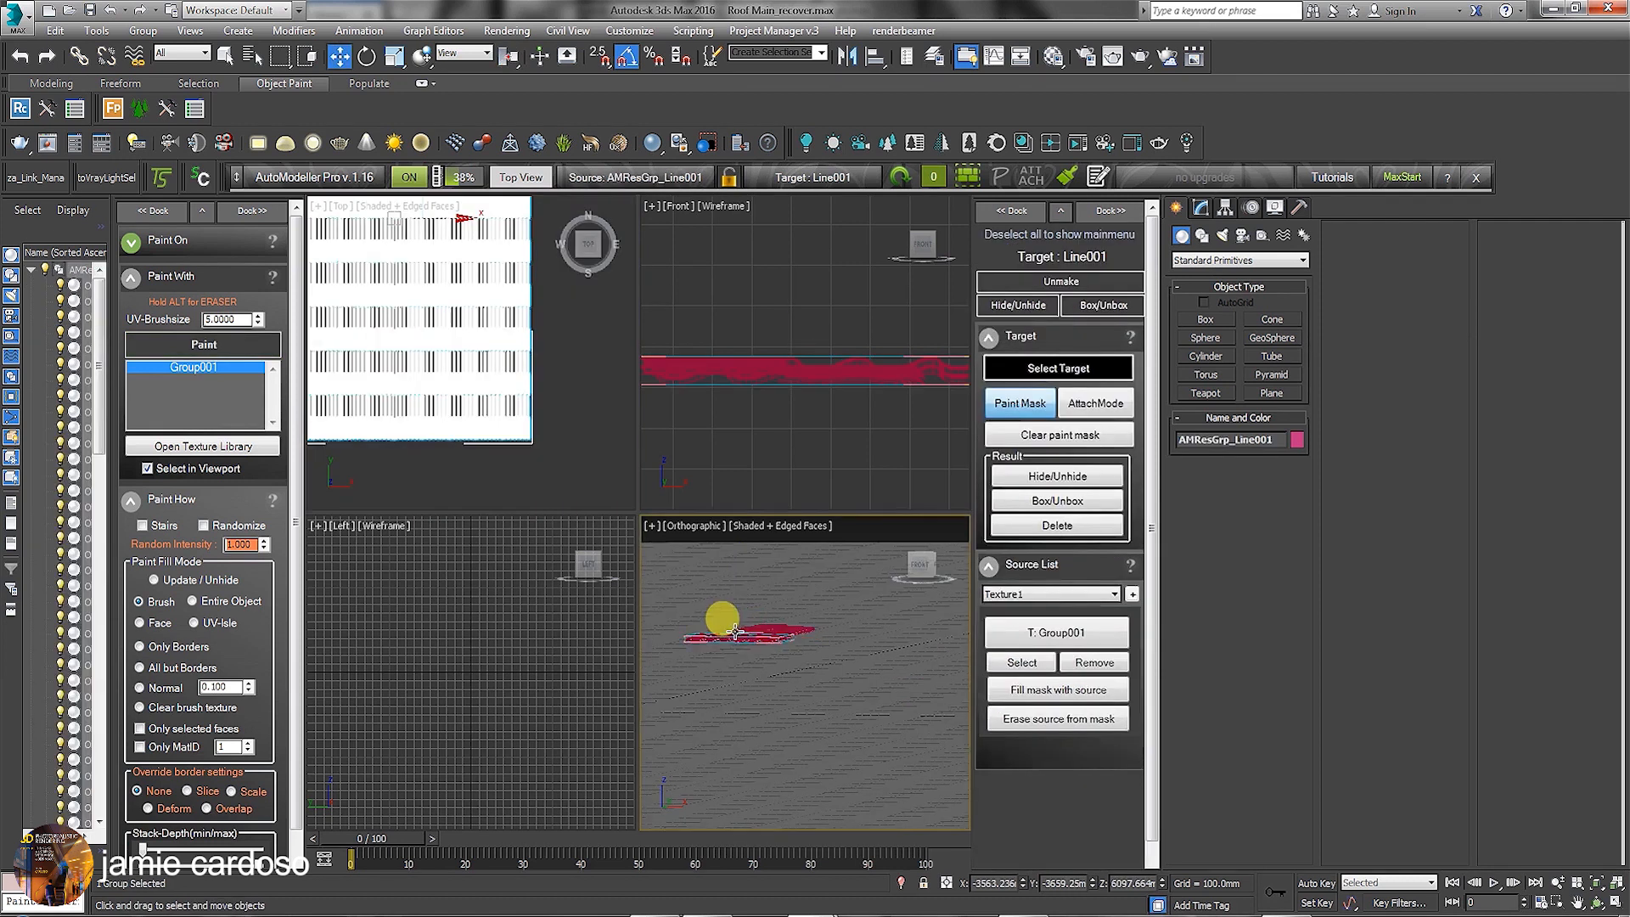
{"action": "middle_click_drag", "start_coordinate": [721, 618], "coordinate": [823, 666], "text": "alt"}
{"action": "scroll", "coordinate": [804, 648], "scroll_direction": "up", "scroll_amount": 5}
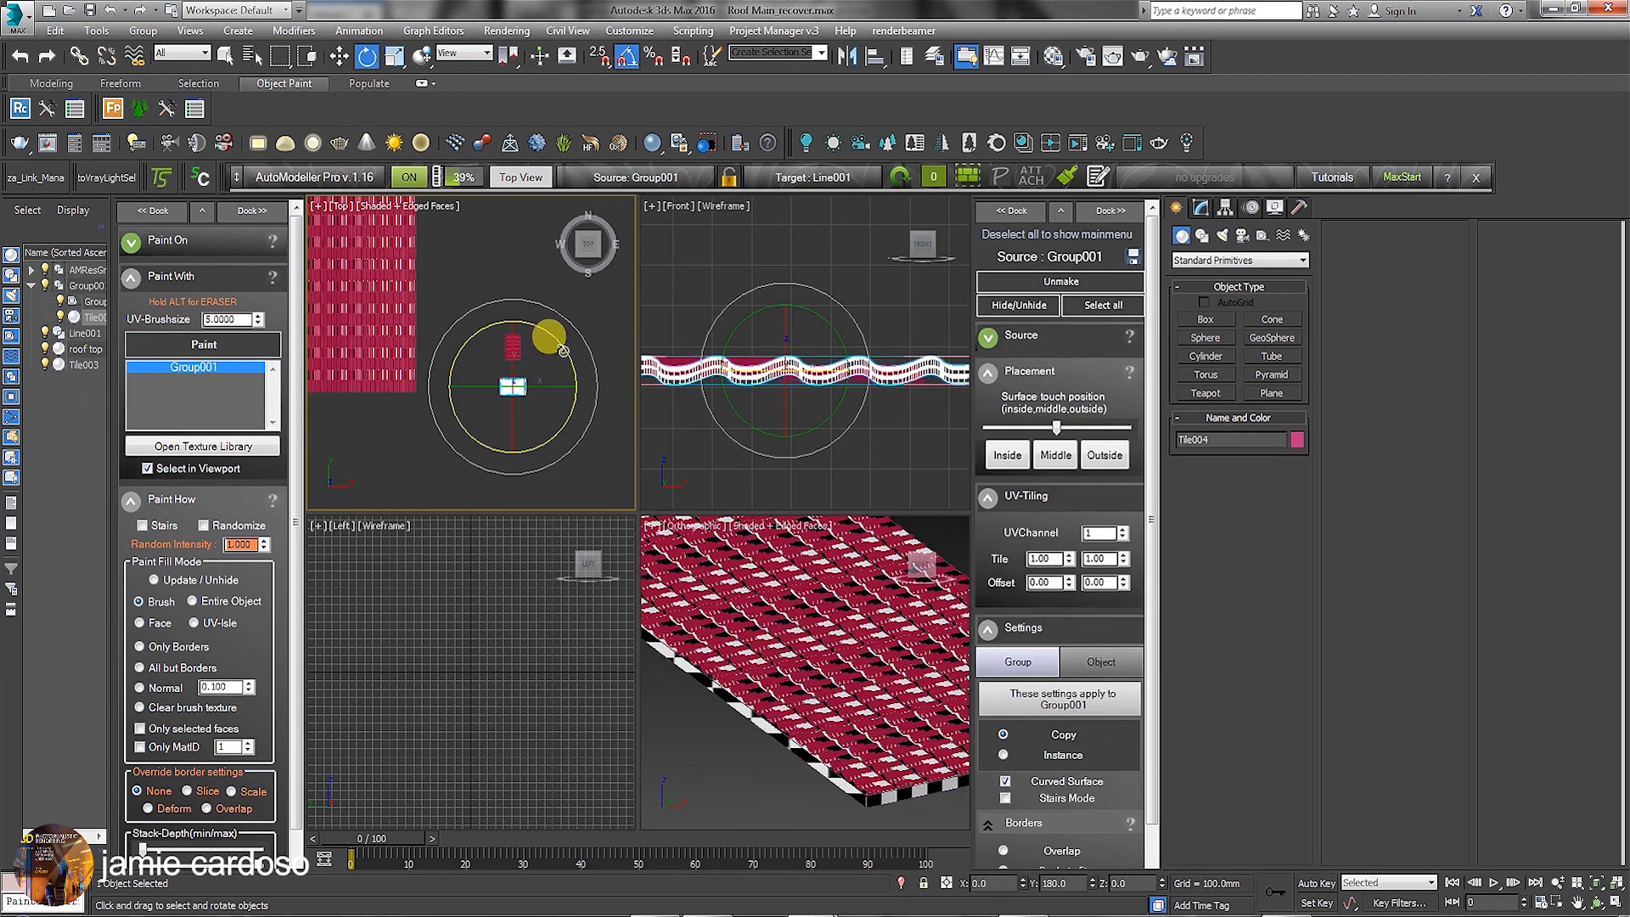
{"action": "left_click_drag", "start_coordinate": [563, 350], "coordinate": [582, 419]}
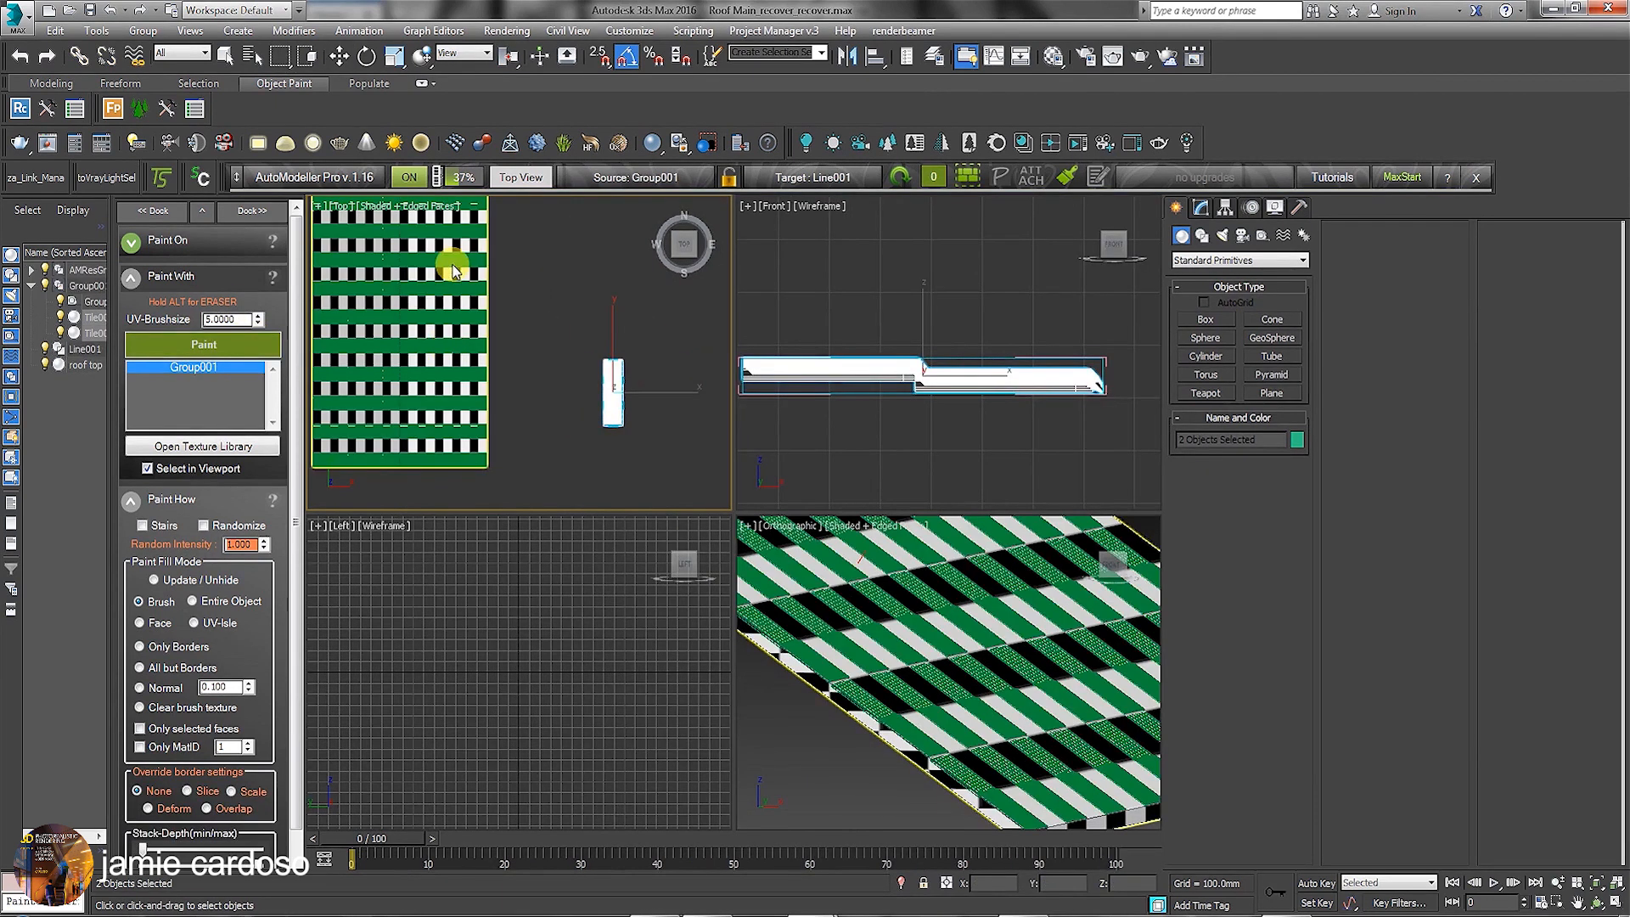
- Paint the two-tile Group001 source across the checkered roof with a UV-Brushsize of 5
{"action": "mouse_move", "coordinate": [453, 270]}
{"action": "left_mouse_down"}
{"action": "mouse_move", "coordinate": [405, 422]}
{"action": "mouse_move", "coordinate": [429, 412]}
{"action": "left_mouse_up"}
{"action": "scroll", "coordinate": [450, 399], "scroll_direction": "up", "scroll_amount": 7}
{"action": "scroll", "coordinate": [517, 381], "scroll_direction": "down", "scroll_amount": 5}
{"action": "scroll", "coordinate": [934, 658], "scroll_direction": "down", "scroll_amount": 3}
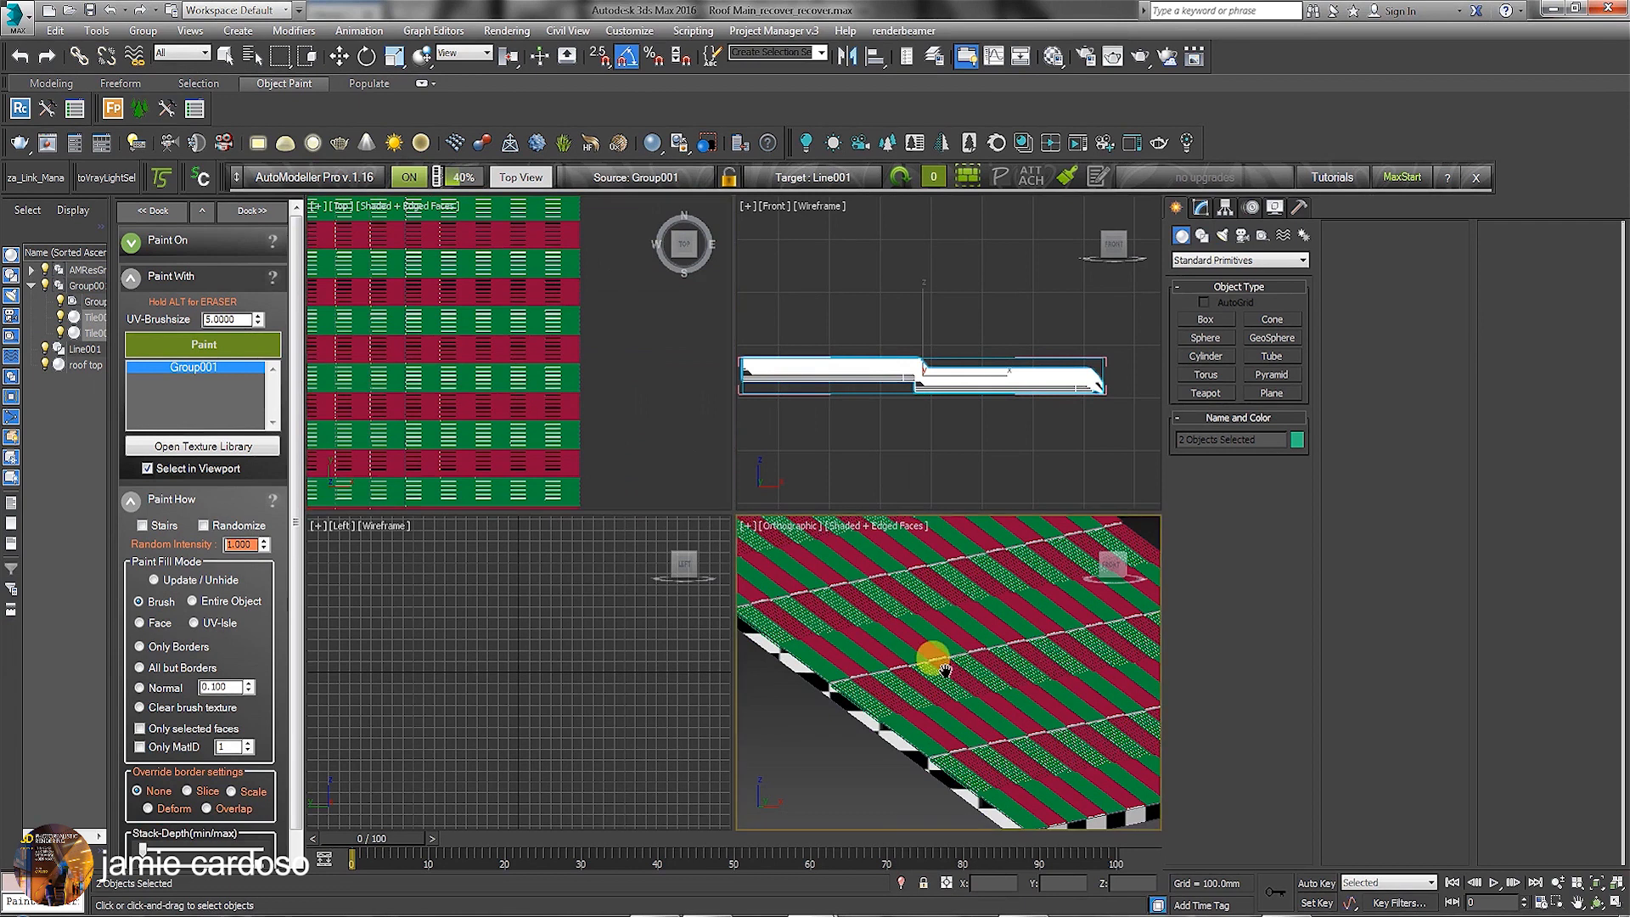
- Examine the two separate roof halves, Line001 and Line002, at the ridge and in the orthographic view
{"action": "left_click", "coordinate": [1596, 901]}
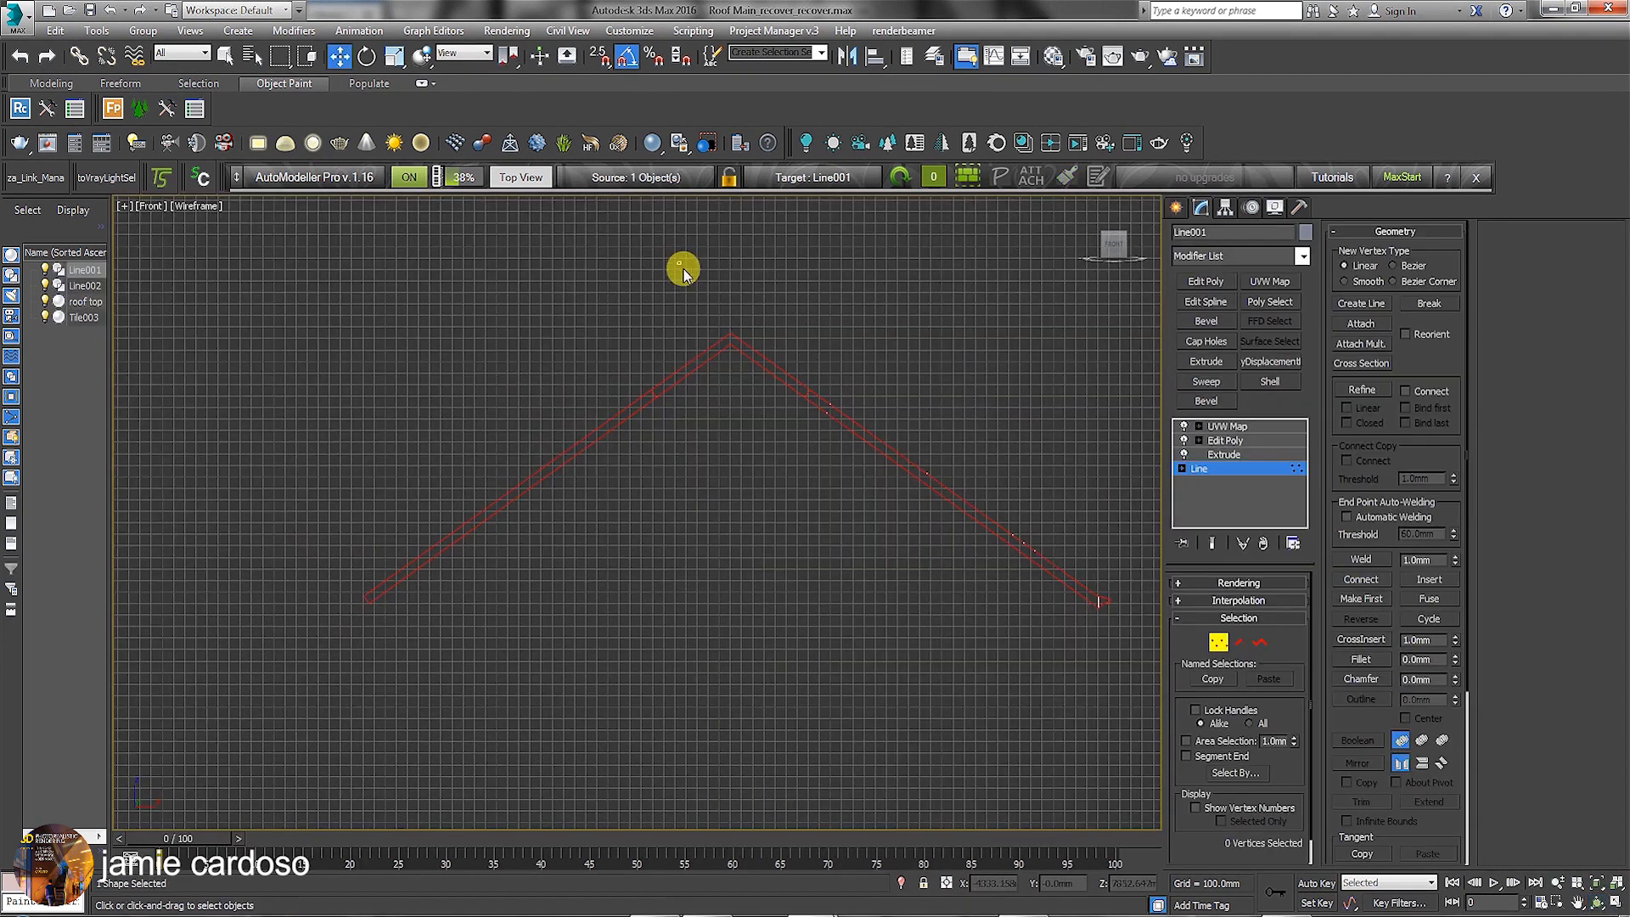
{"action": "scroll", "coordinate": [735, 367], "scroll_direction": "up", "scroll_amount": 2}
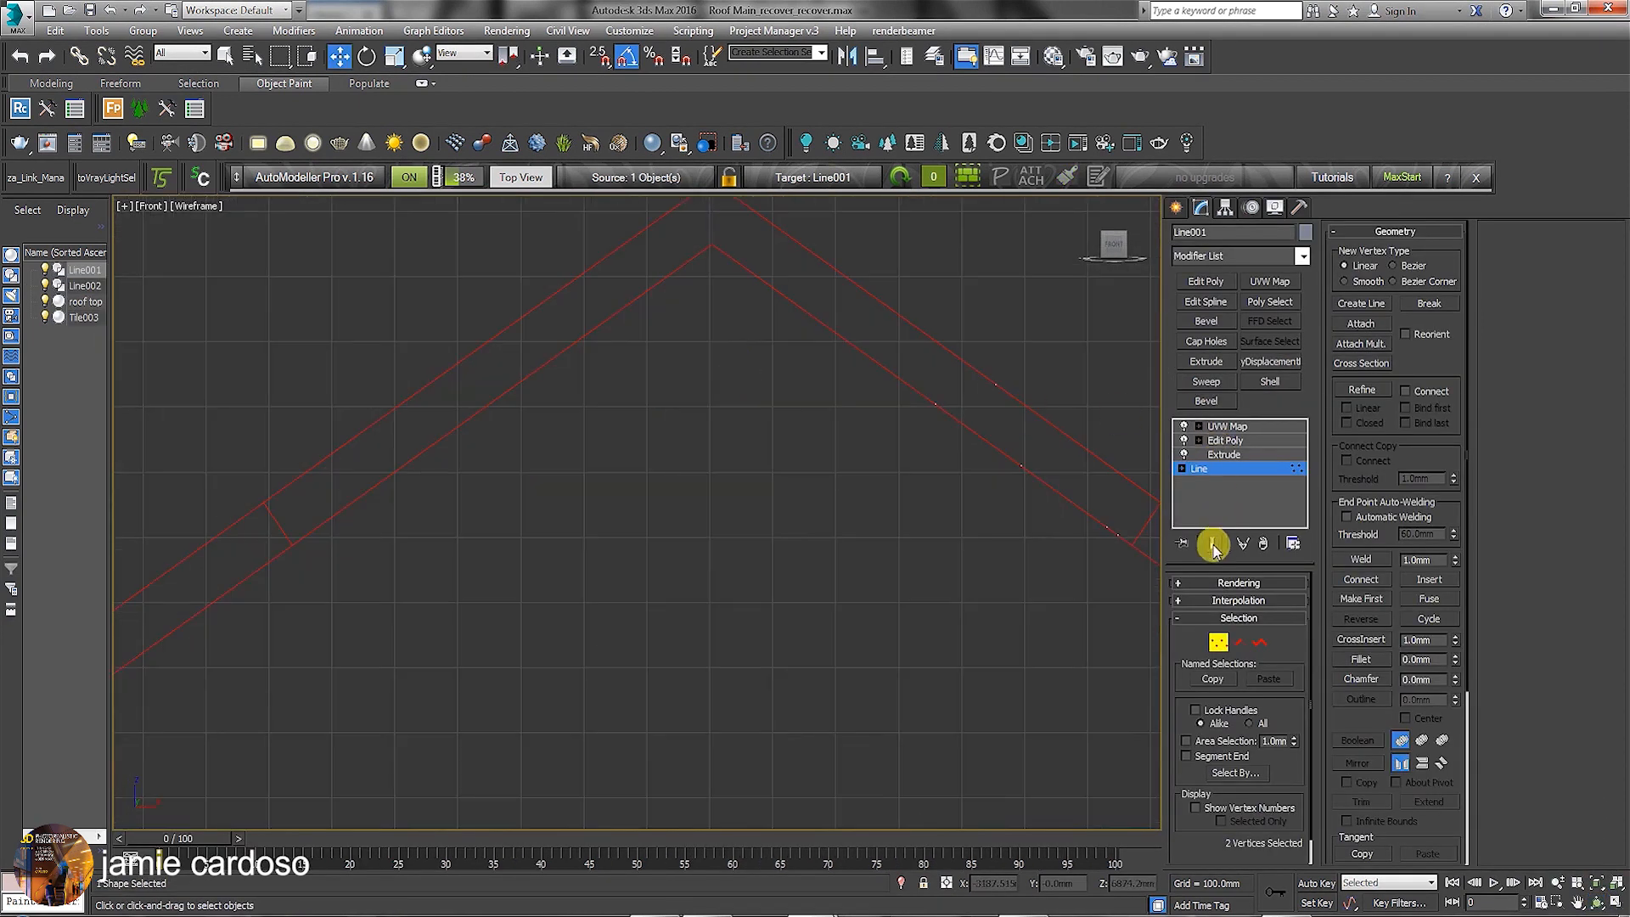
{"action": "left_click", "coordinate": [1175, 207]}
{"action": "scroll", "coordinate": [792, 395], "scroll_direction": "down", "scroll_amount": 4}
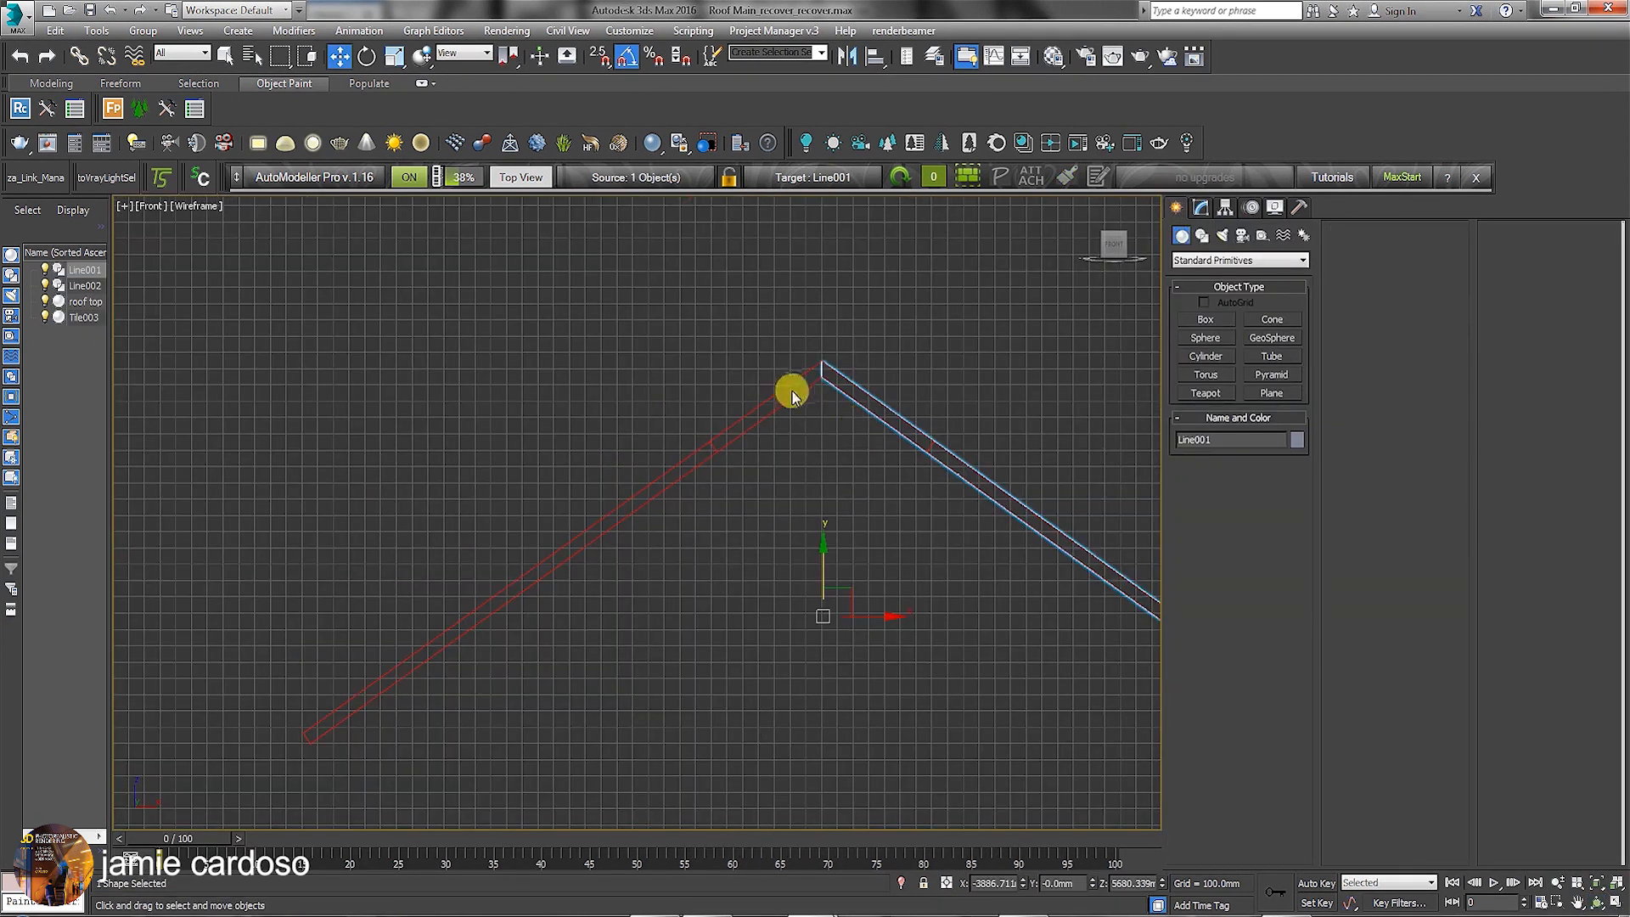
{"action": "left_click", "coordinate": [1596, 902]}
{"action": "left_click", "coordinate": [1615, 902]}
{"action": "left_click_drag", "start_coordinate": [875, 709], "coordinate": [942, 686]}
{"action": "scroll", "coordinate": [458, 352], "scroll_direction": "down", "scroll_amount": 3}
{"action": "scroll", "coordinate": [476, 391], "scroll_direction": "up", "scroll_amount": 3}
- Draw a donut spline beside the checkered roof in the Top view, with radii of about 4407 mm and 4235 mm
{"action": "left_click", "coordinate": [1274, 371]}
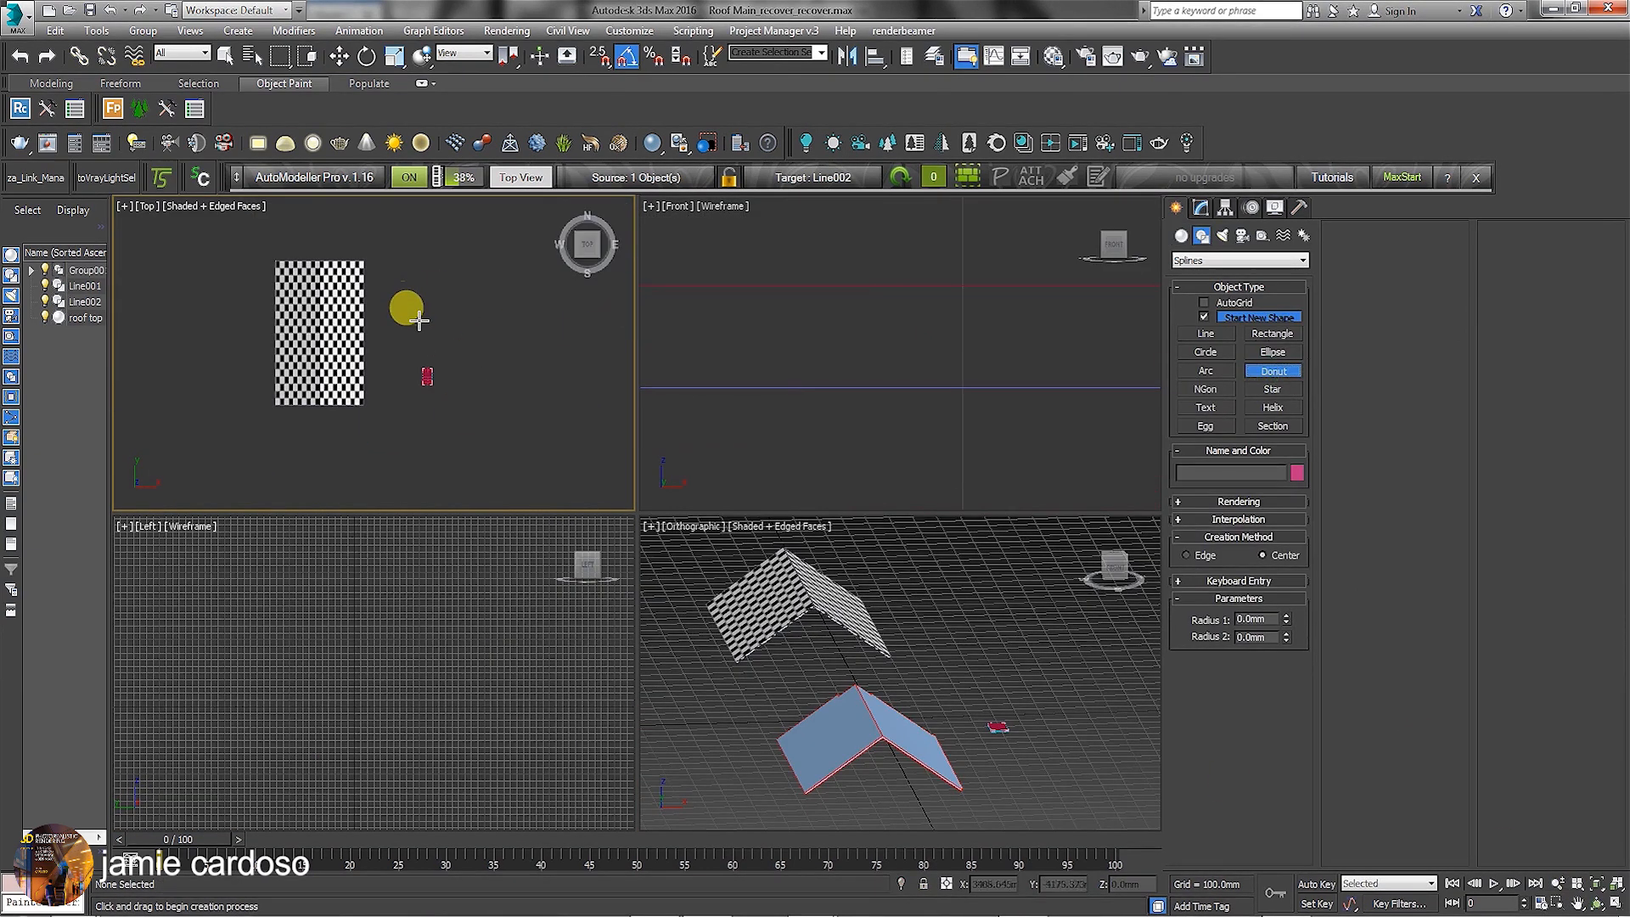
{"action": "left_click_drag", "start_coordinate": [454, 286], "coordinate": [416, 239]}
{"action": "left_click", "coordinate": [416, 240]}
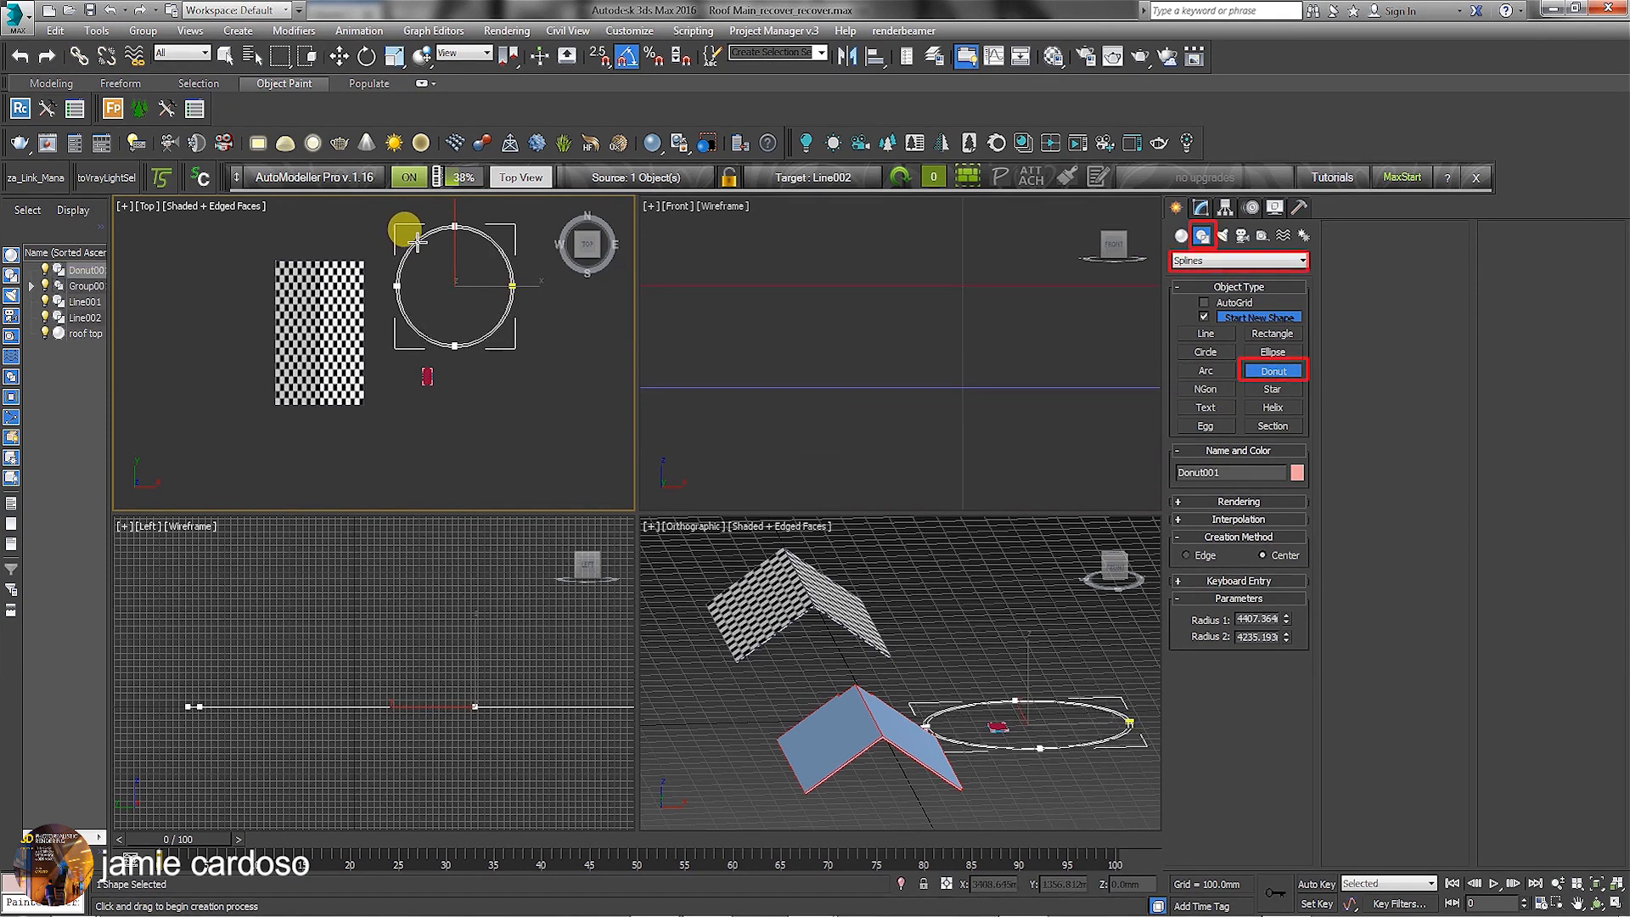
- Set the donut spline's interpolation steps to 100
{"action": "left_click", "coordinate": [1200, 207]}
{"action": "left_click", "coordinate": [1237, 601]}
{"action": "left_click_drag", "start_coordinate": [1250, 618], "coordinate": [1114, 612]}
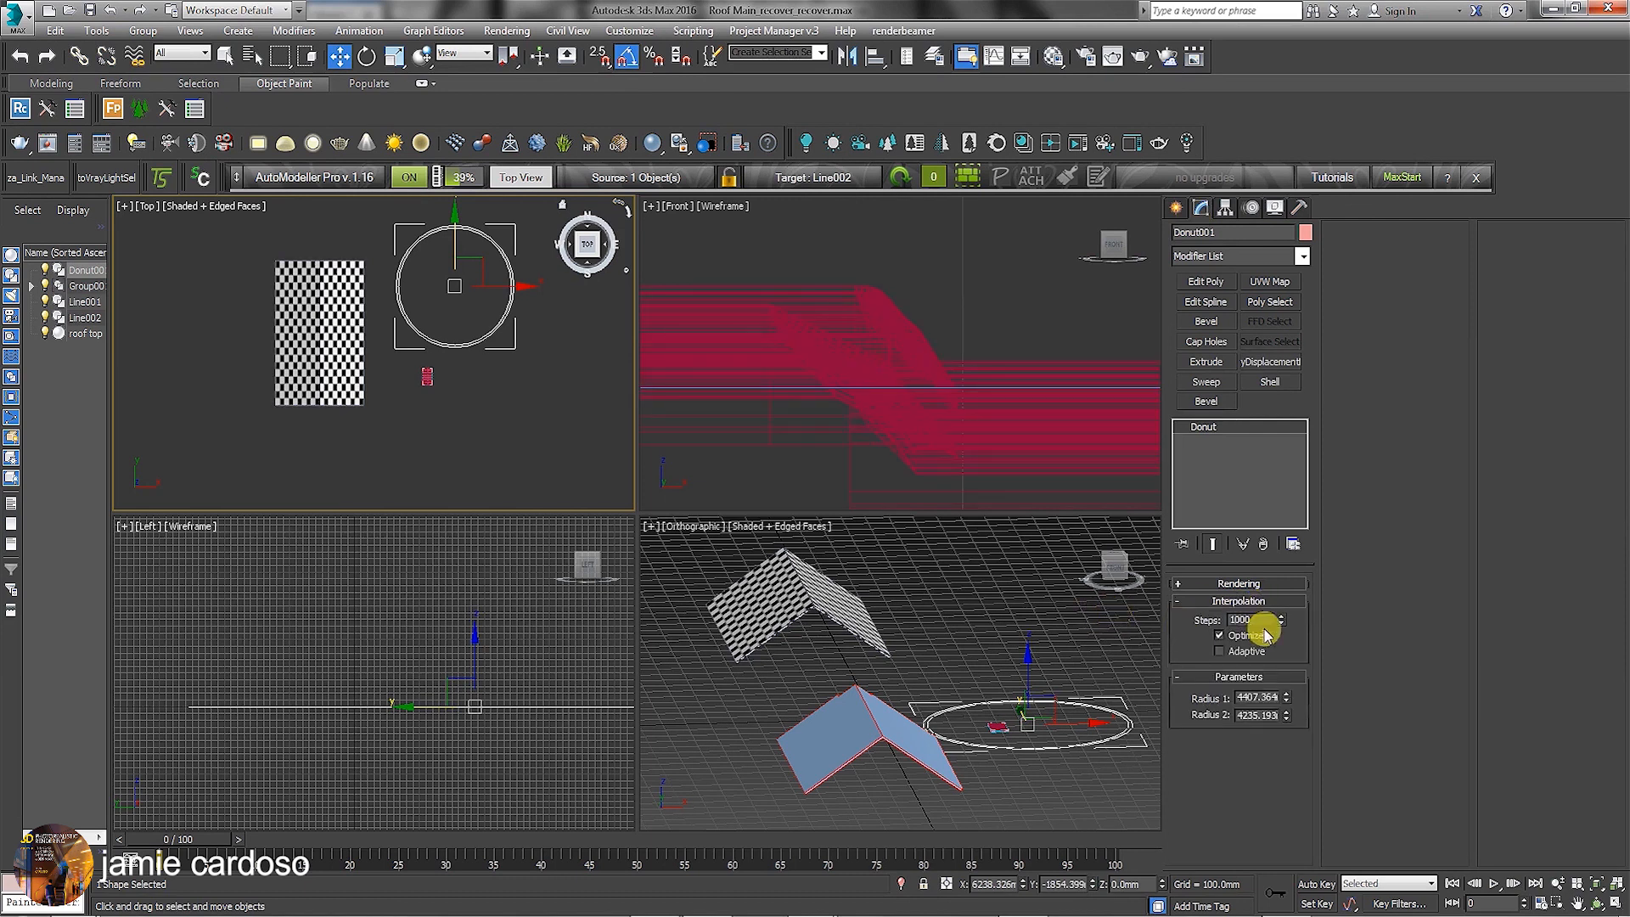
{"action": "left_click", "coordinate": [695, 325]}
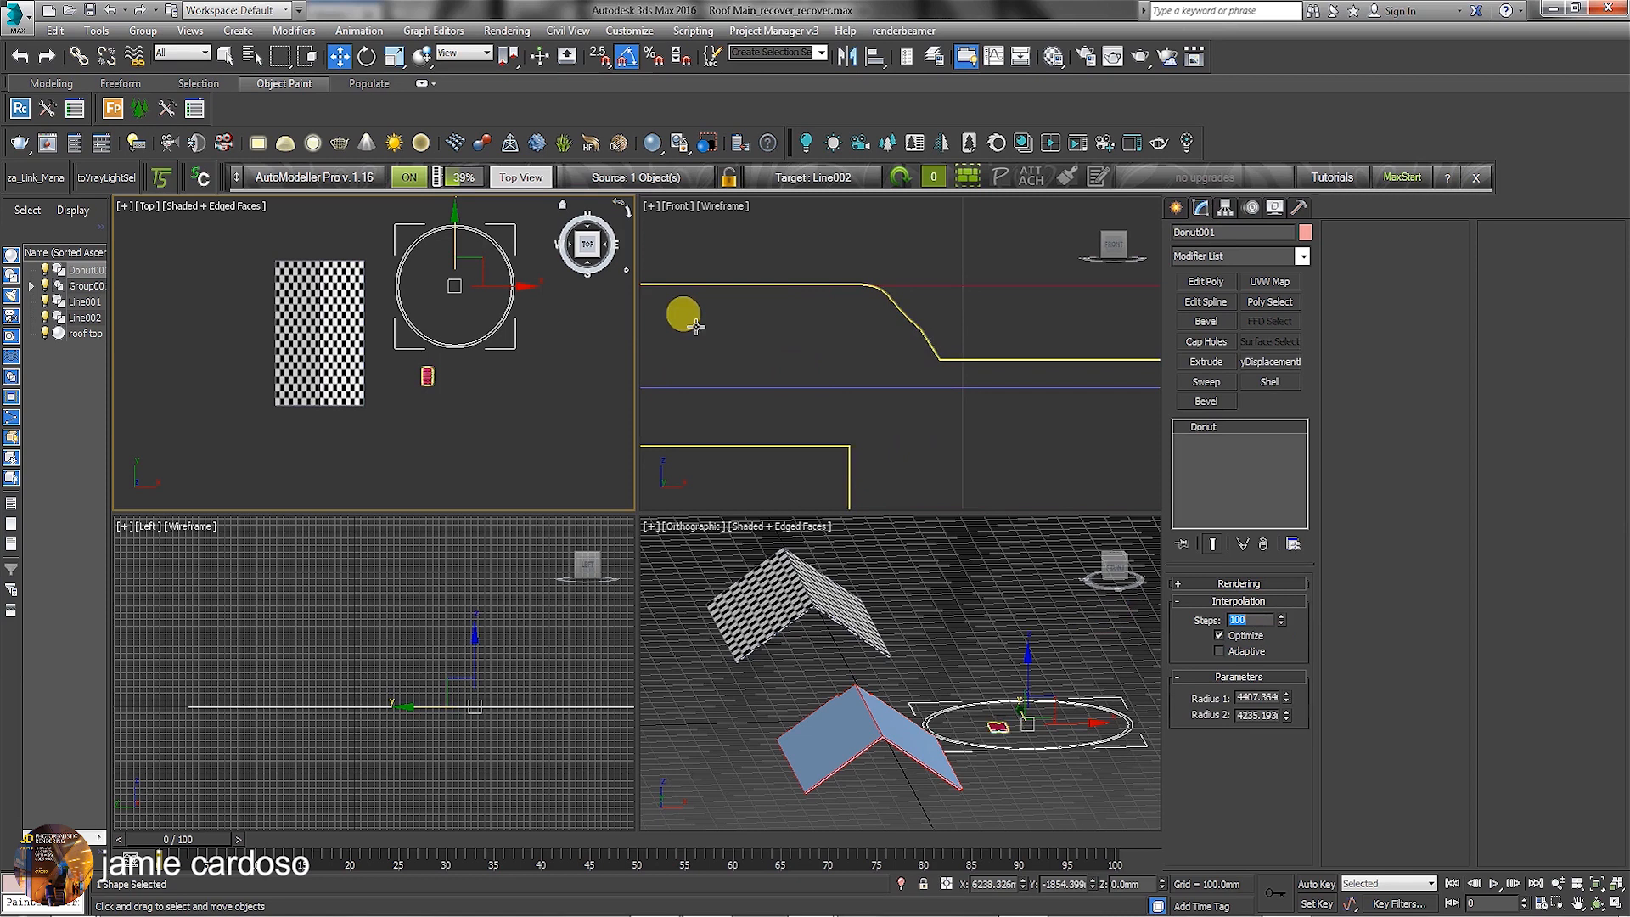
- Extrude the donut spline into a hollow cylinder about 7565 mm high
{"action": "left_click", "coordinate": [1239, 257]}
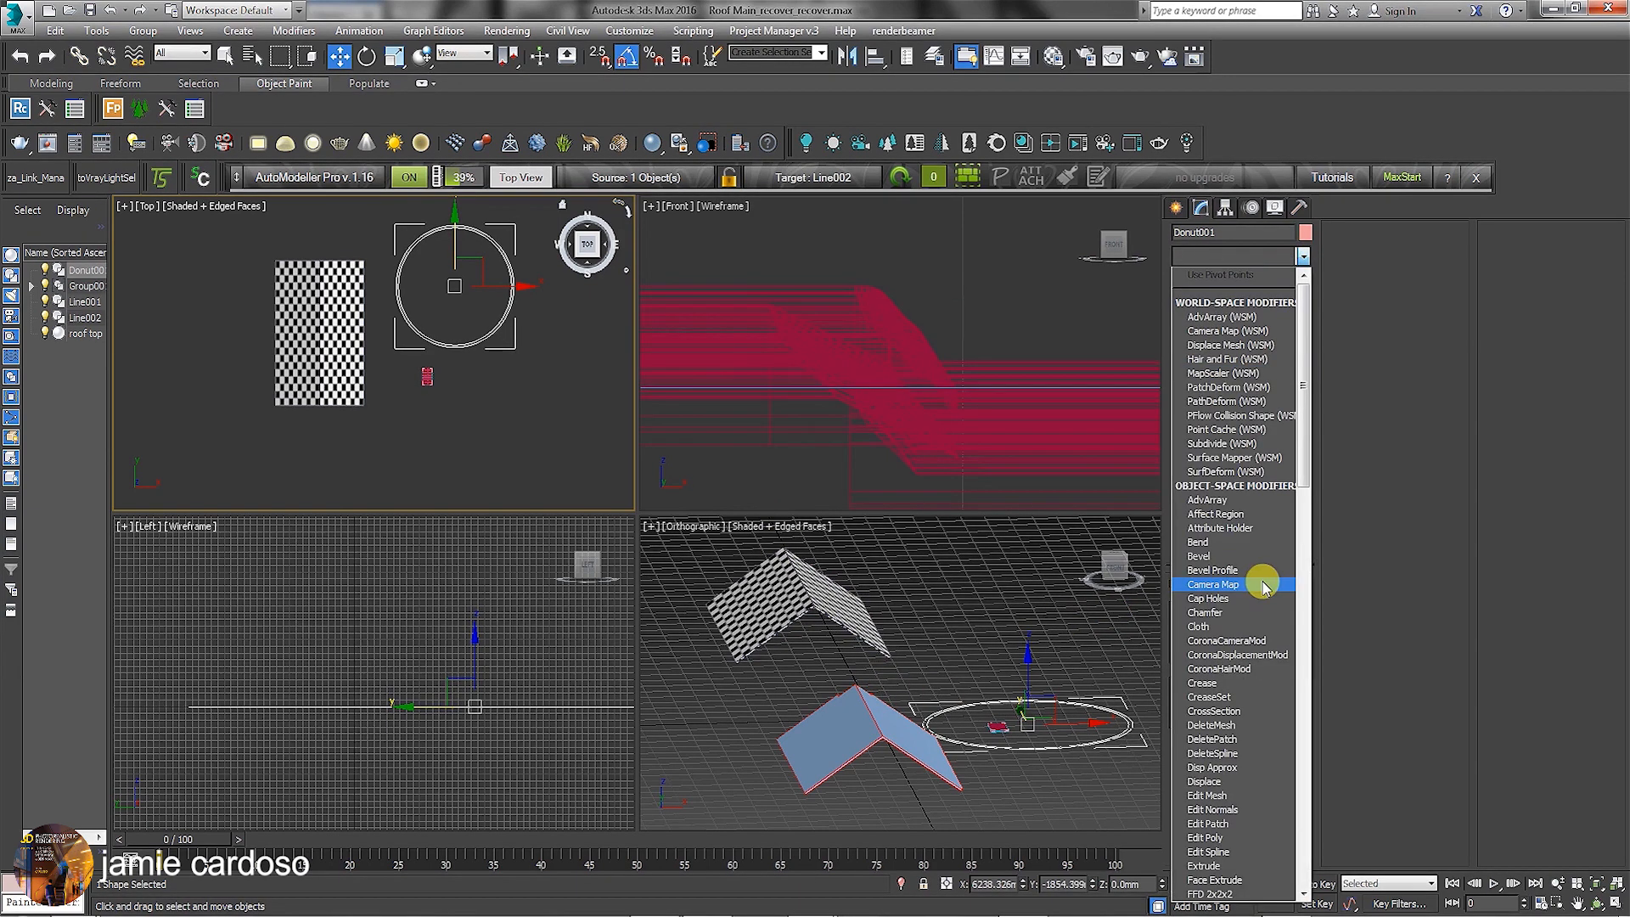
{"action": "scroll", "coordinate": [1262, 586], "scroll_direction": "down", "scroll_amount": 10}
{"action": "left_click", "coordinate": [1237, 339]}
{"action": "scroll", "coordinate": [874, 397], "scroll_direction": "up", "scroll_amount": 3}
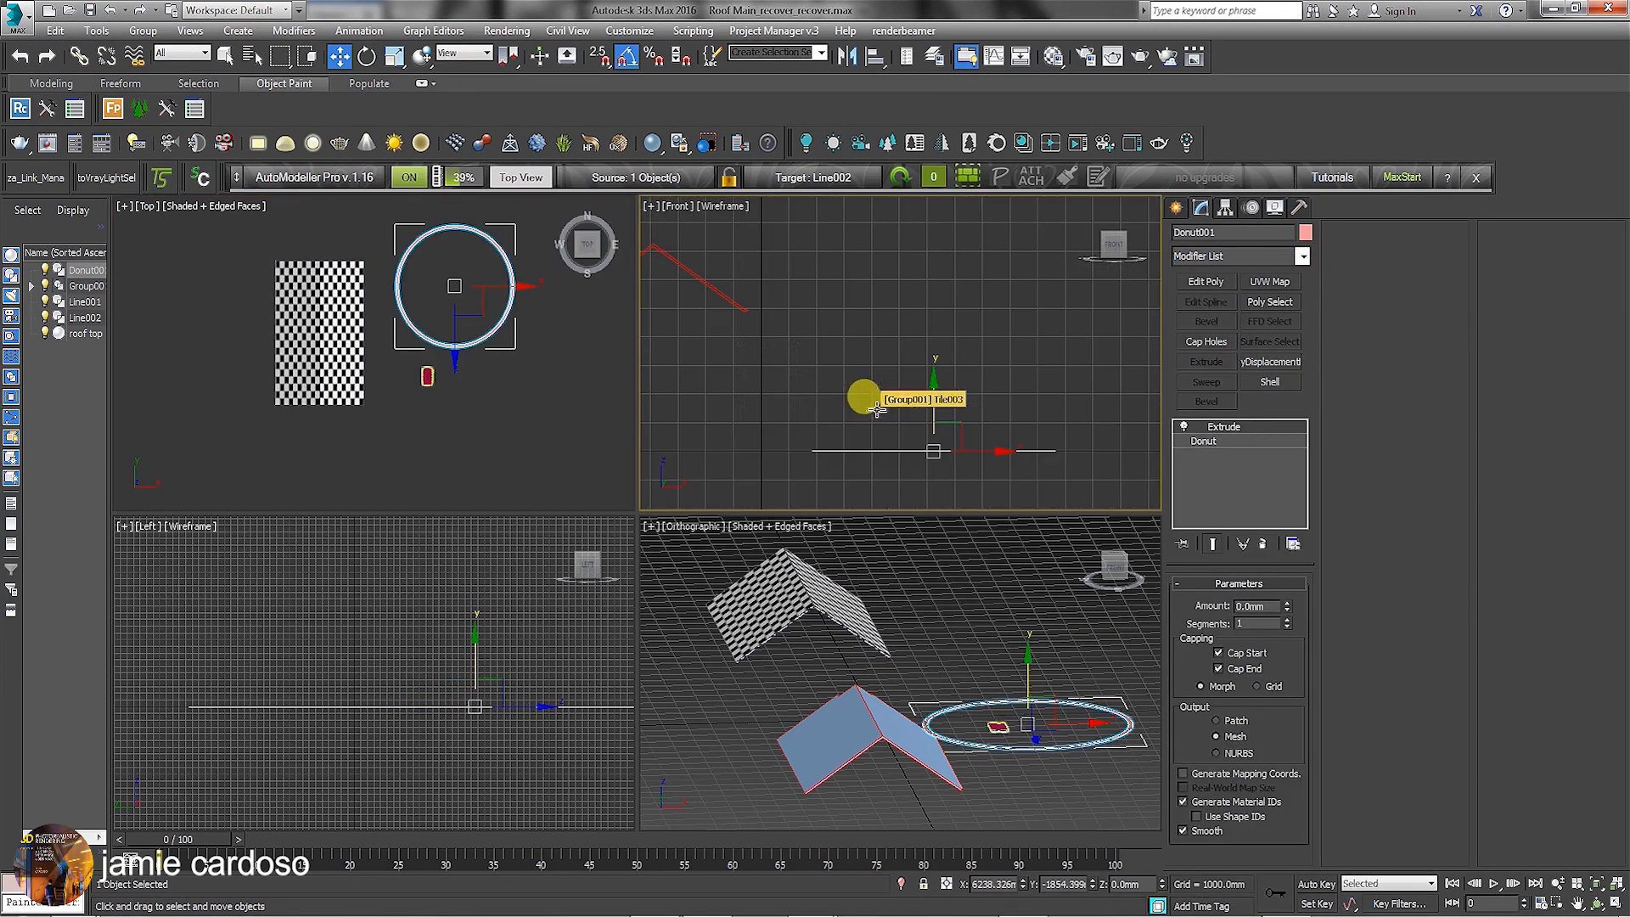
{"action": "left_click_drag", "start_coordinate": [1288, 608], "coordinate": [1186, 185]}
{"action": "scroll", "coordinate": [429, 389], "scroll_direction": "up", "scroll_amount": 3}
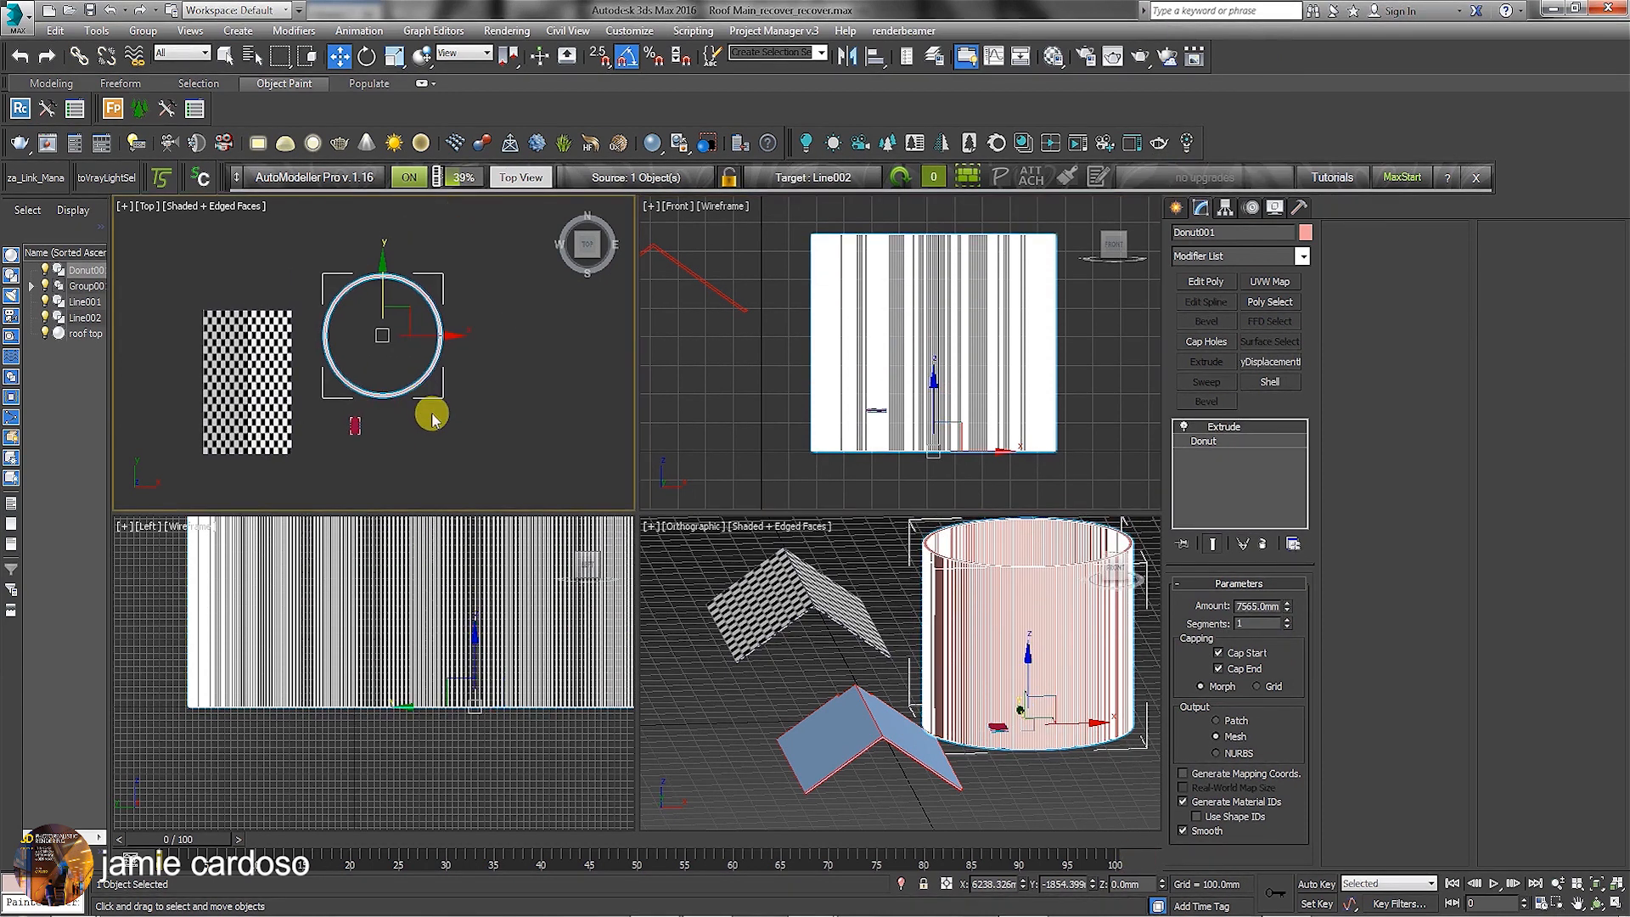
- Draw a rectangle spline of about 4580 by 3414 mm beside the ring in the Top view
{"action": "key", "text": "alt+w"}
{"action": "left_click", "coordinate": [1175, 207]}
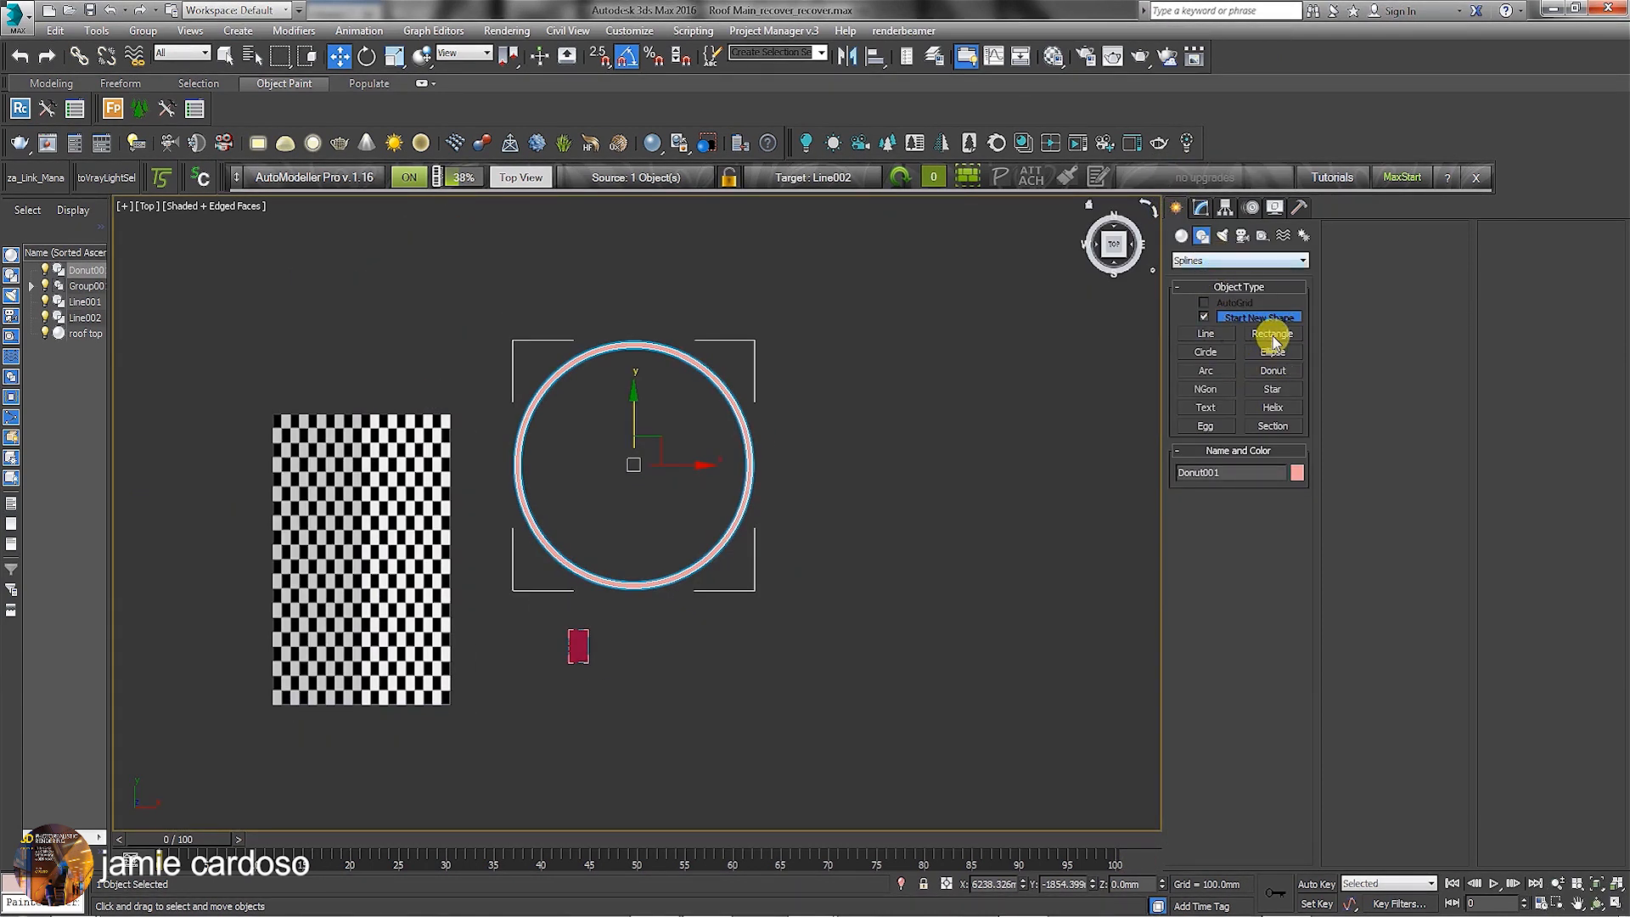
{"action": "left_click", "coordinate": [1273, 335]}
{"action": "left_click_drag", "start_coordinate": [827, 426], "coordinate": [919, 555]}
- Apply a FloorGenerator modifier to the rectangle with a maximum board length of 1600 mm and width of 700 mm
{"action": "left_click", "coordinate": [1201, 207]}
{"action": "left_click", "coordinate": [1302, 255]}
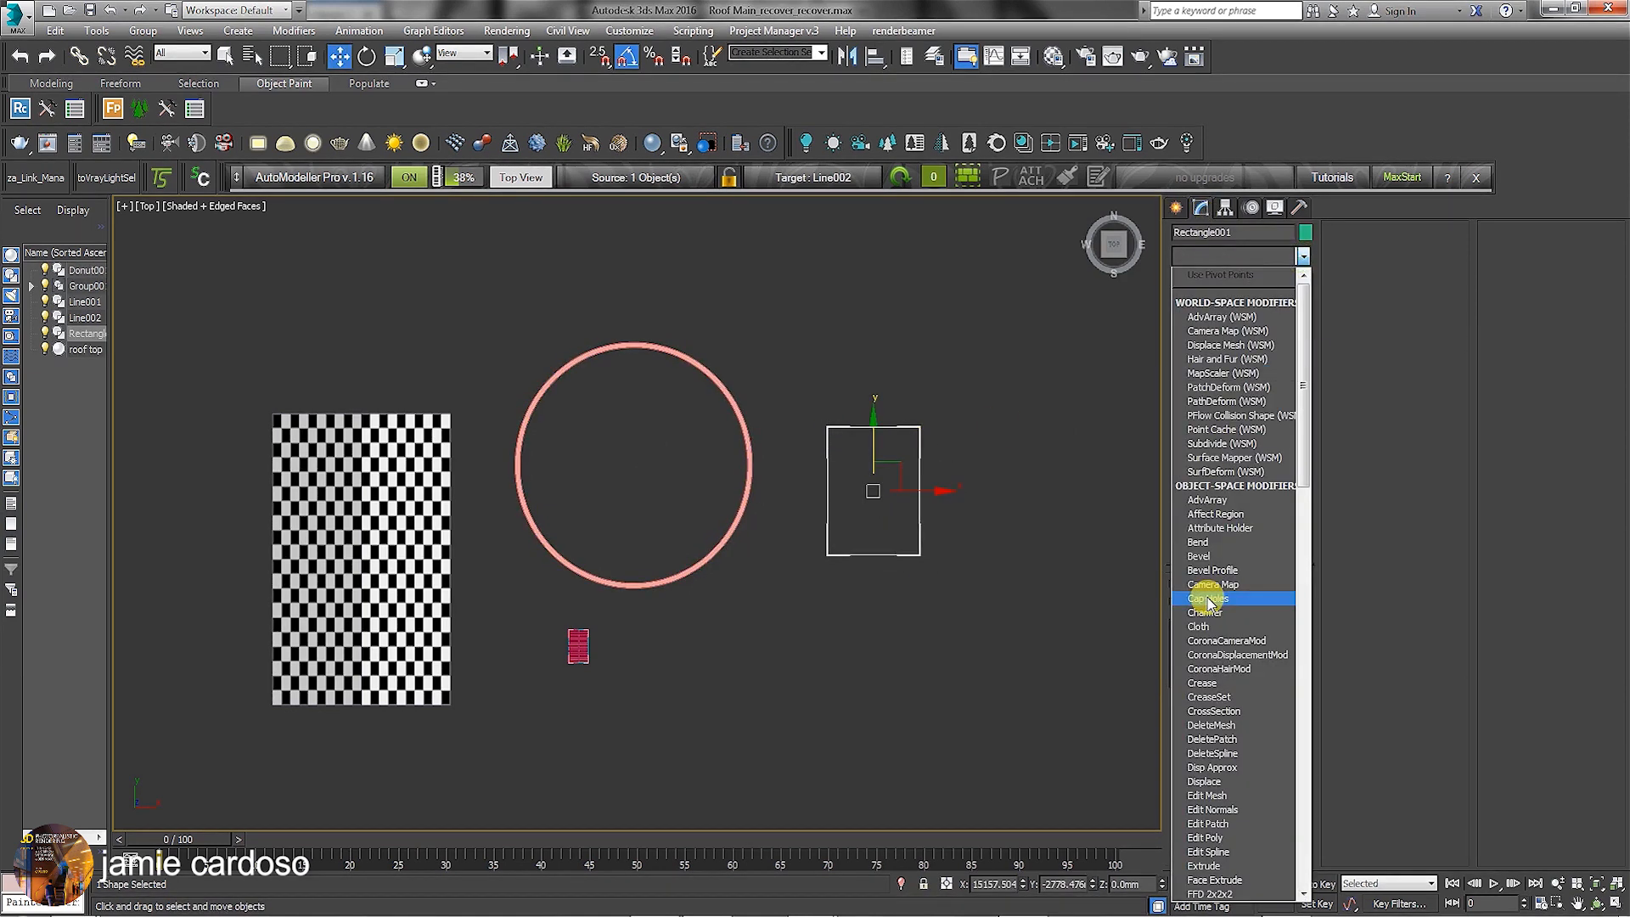
{"action": "scroll", "coordinate": [1230, 509], "scroll_direction": "down", "scroll_amount": 5}
{"action": "left_click", "coordinate": [1217, 387]}
{"action": "type", "text": "1600"}
{"action": "key", "text": "Return"}
- Set the extrude height of the FloorGenerator boards to 50 mm
{"action": "left_click_drag", "start_coordinate": [1280, 806], "coordinate": [1267, 713]}
{"action": "scroll", "coordinate": [1263, 705], "scroll_direction": "down", "scroll_amount": 2}
{"action": "double_click", "coordinate": [1257, 804]}
{"action": "type", "text": "20.0mm"}
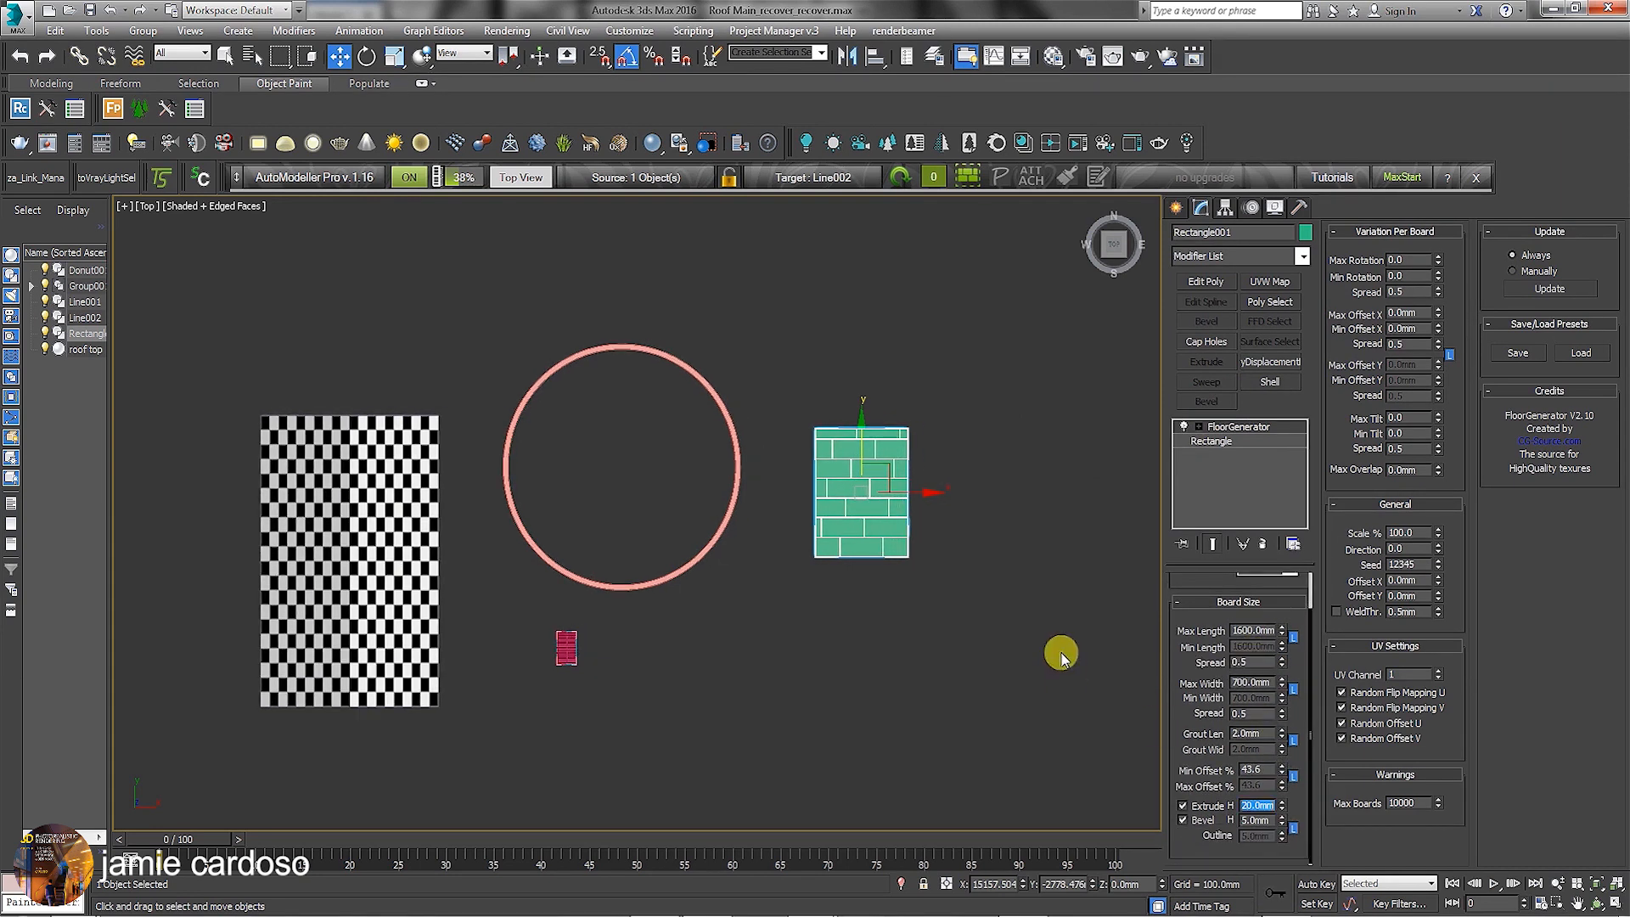
{"action": "middle_click_drag", "start_coordinate": [862, 533], "coordinate": [834, 525]}
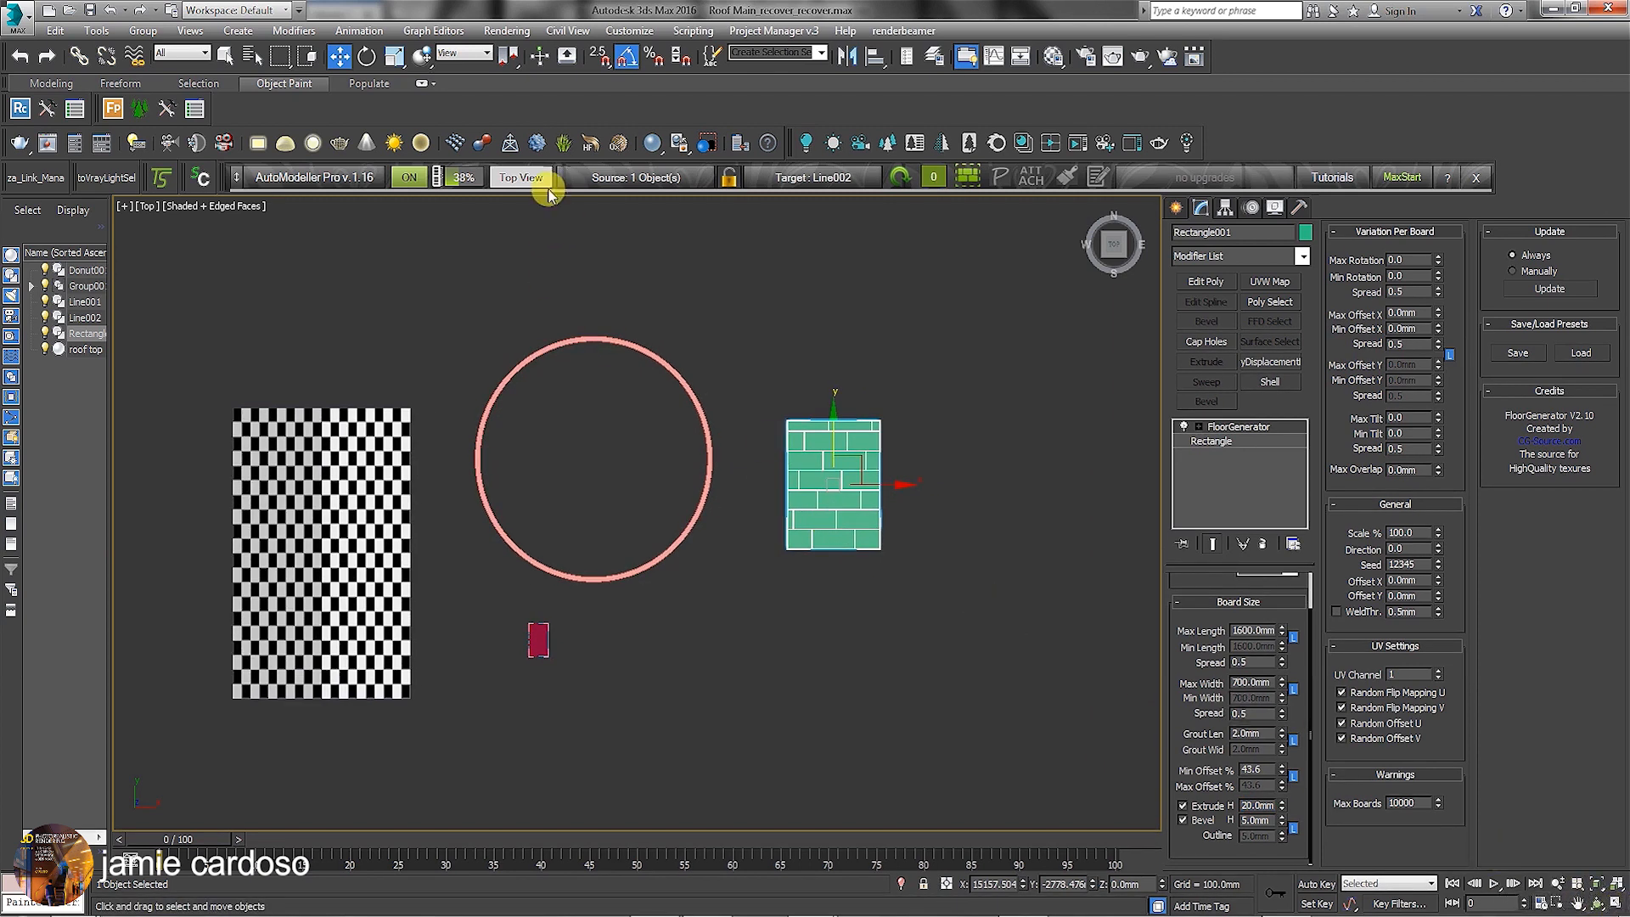
{"action": "left_click", "coordinate": [502, 179]}
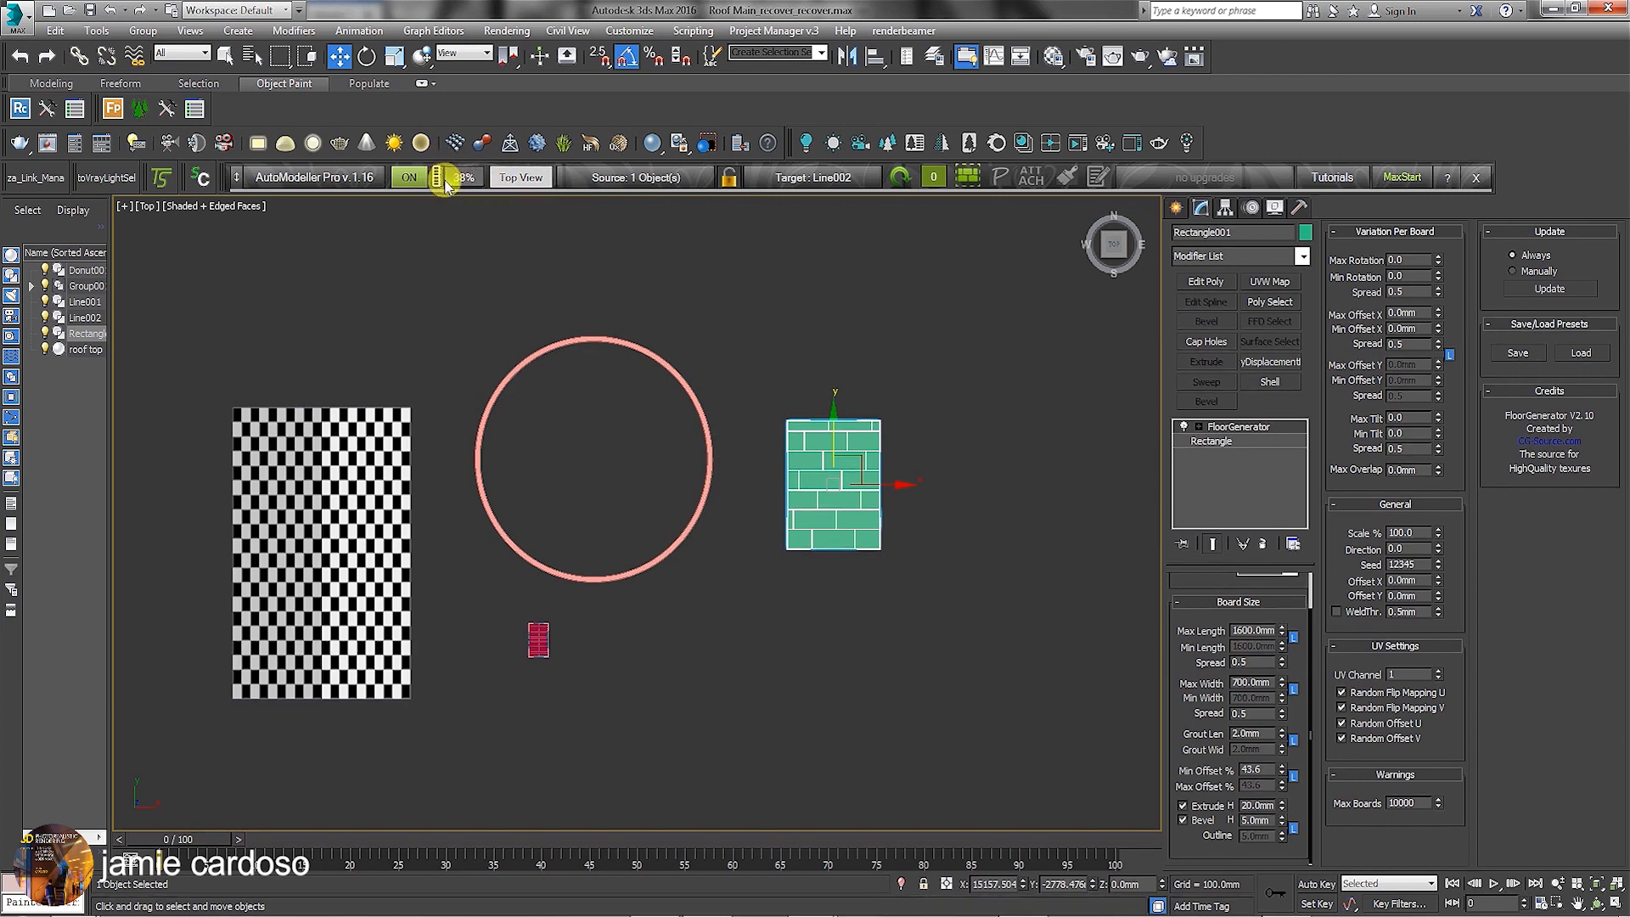
{"action": "key", "text": "alt+w"}
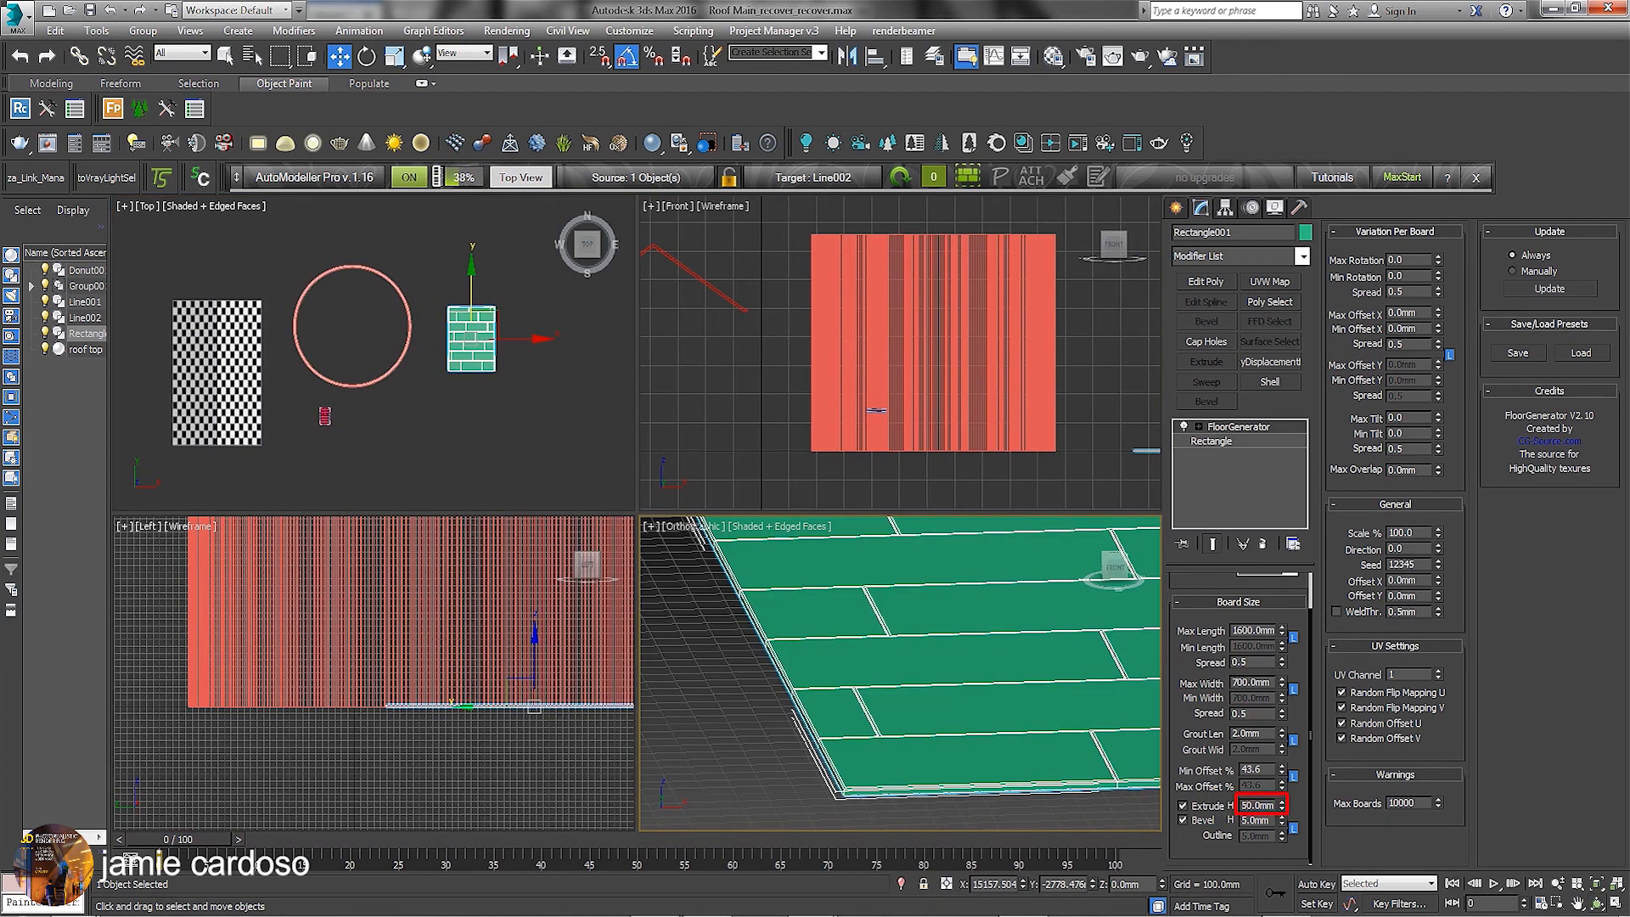
{"action": "key", "text": "Return"}
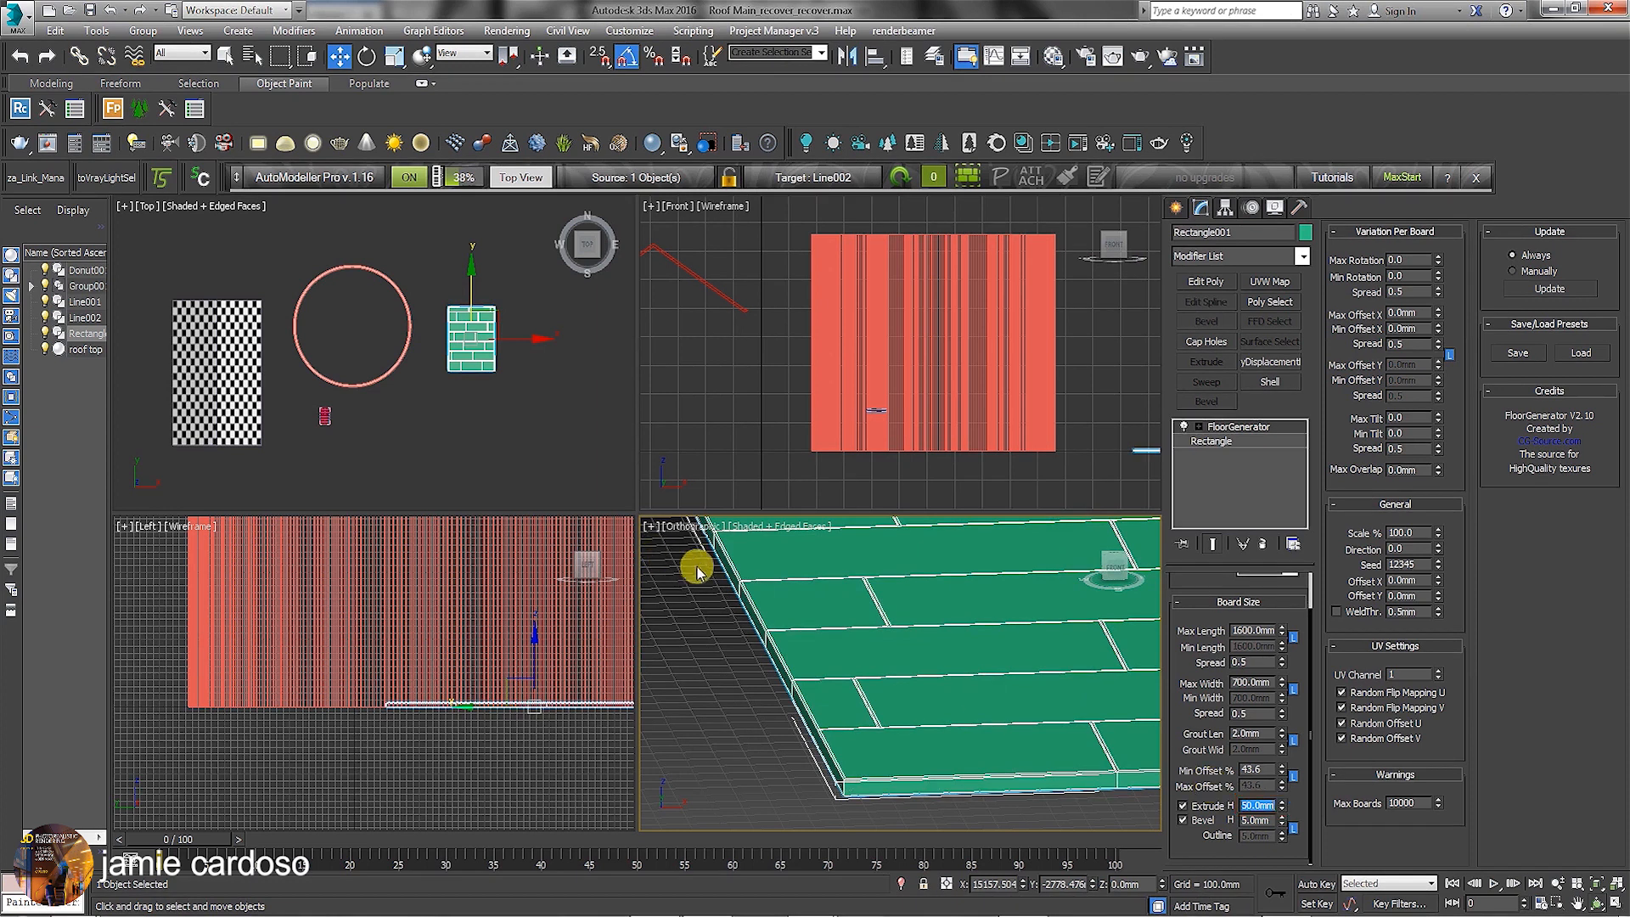
- Collapse the board rectangle's modifier stack, convert it to an Editable Poly and add a Box UVW Map
{"action": "key", "text": "alt+w"}
{"action": "right_click", "coordinate": [1255, 427]}
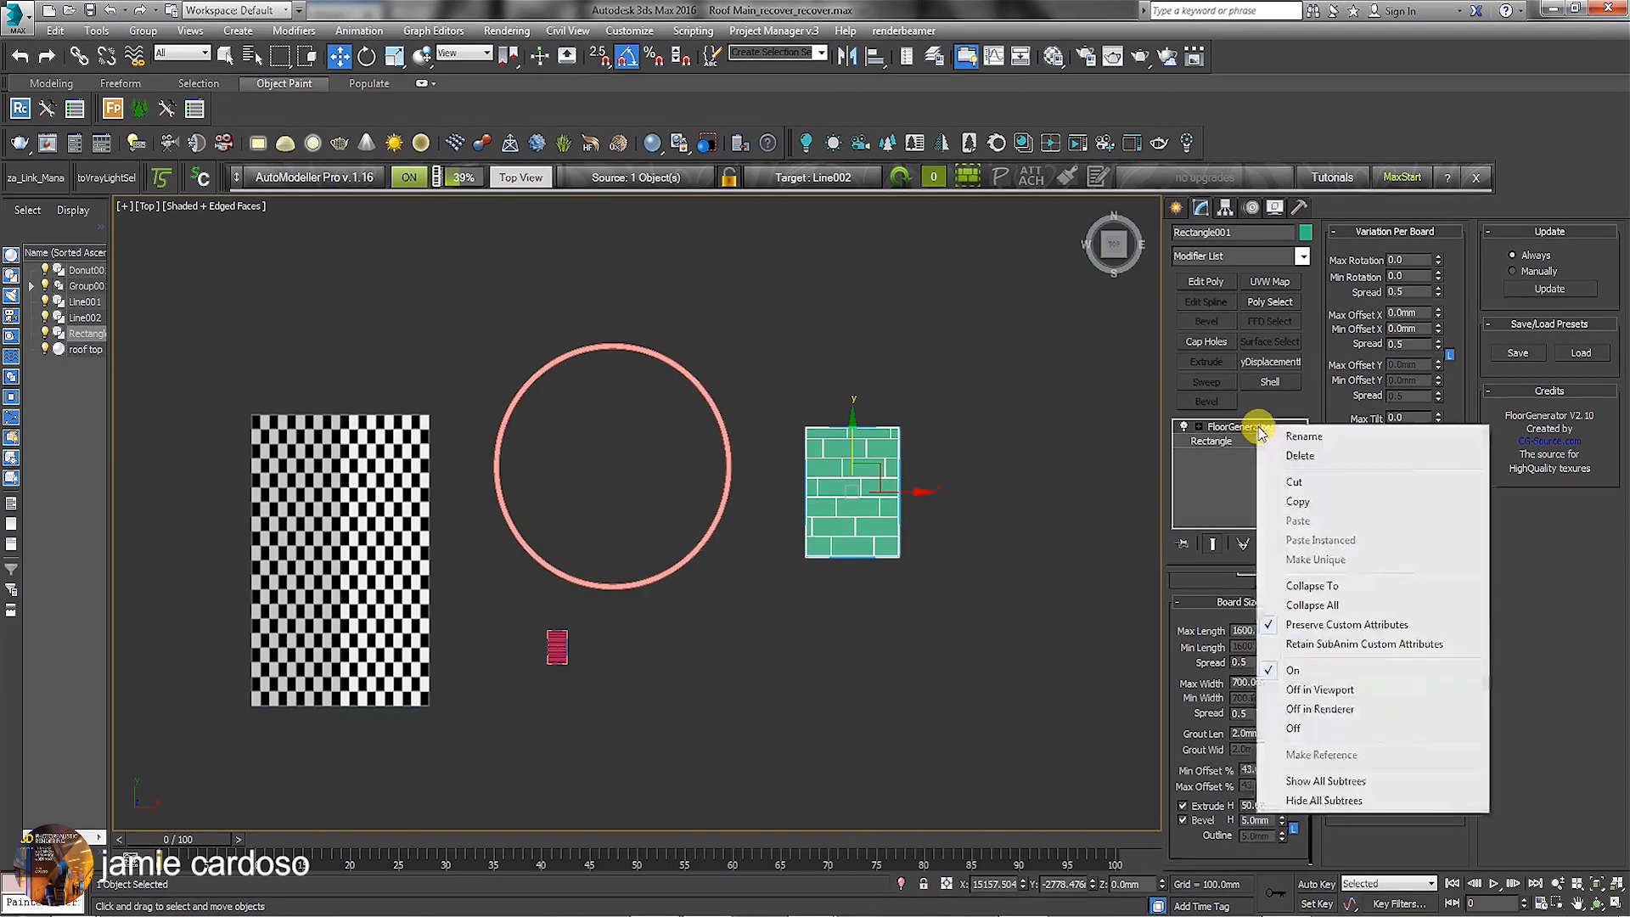
{"action": "left_click", "coordinate": [1338, 605]}
{"action": "left_click", "coordinate": [896, 518]}
{"action": "right_click", "coordinate": [1230, 427]}
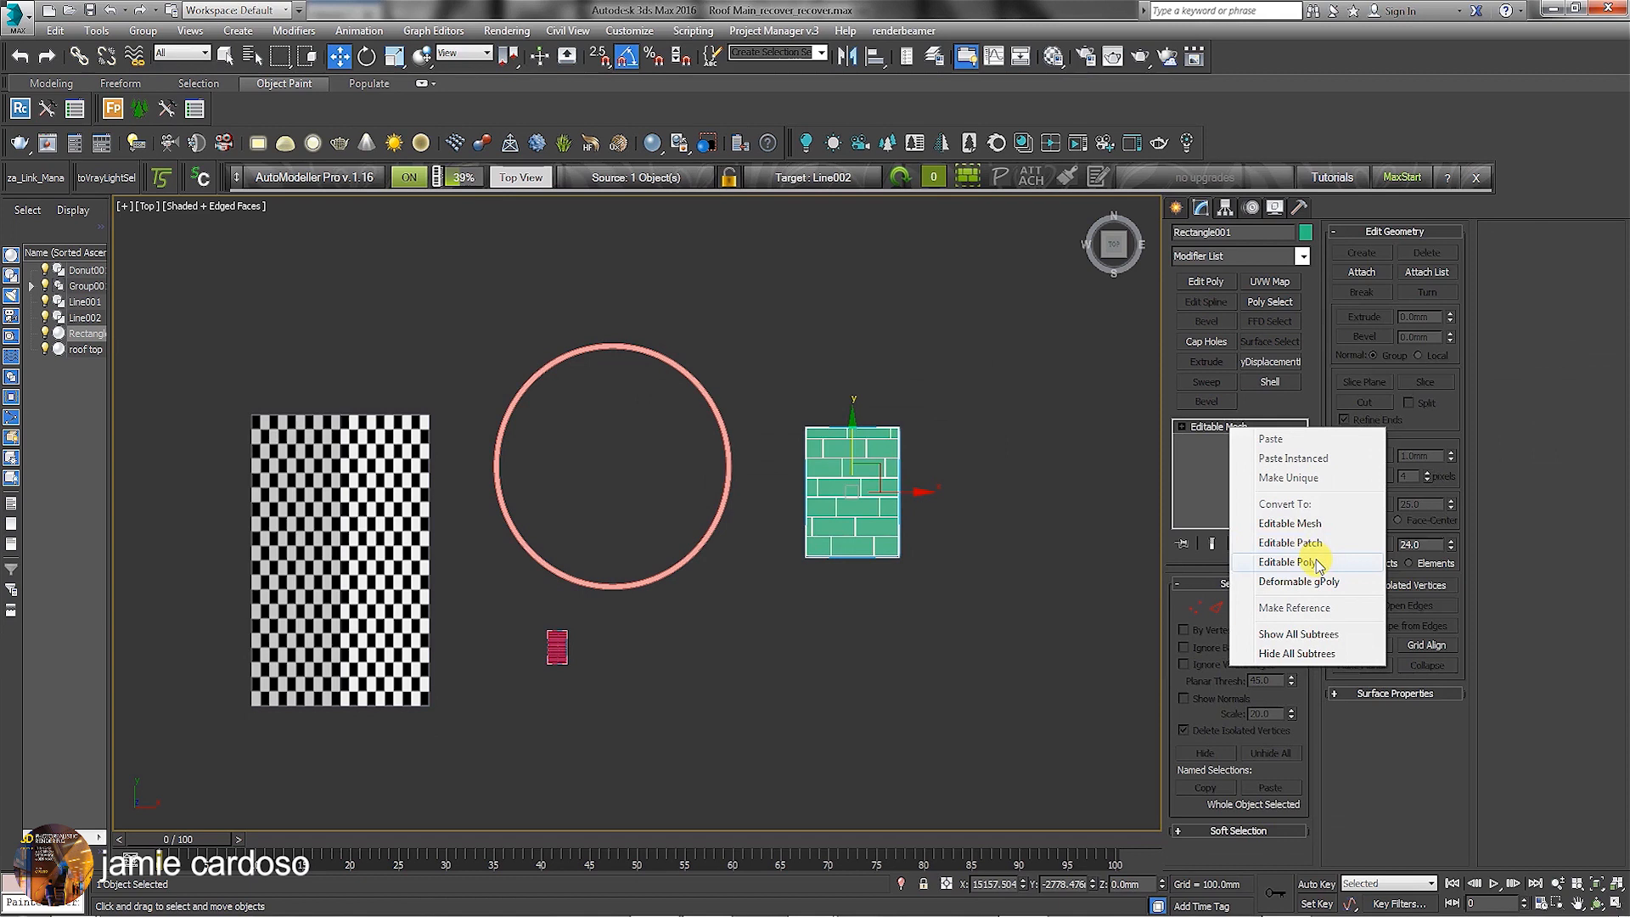
{"action": "left_click", "coordinate": [1299, 556]}
- Assign the checker material Material #5 to the extruded donut cylinder
{"action": "key", "text": "m"}
{"action": "middle_click_drag", "start_coordinate": [757, 574], "coordinate": [687, 444], "text": "alt"}
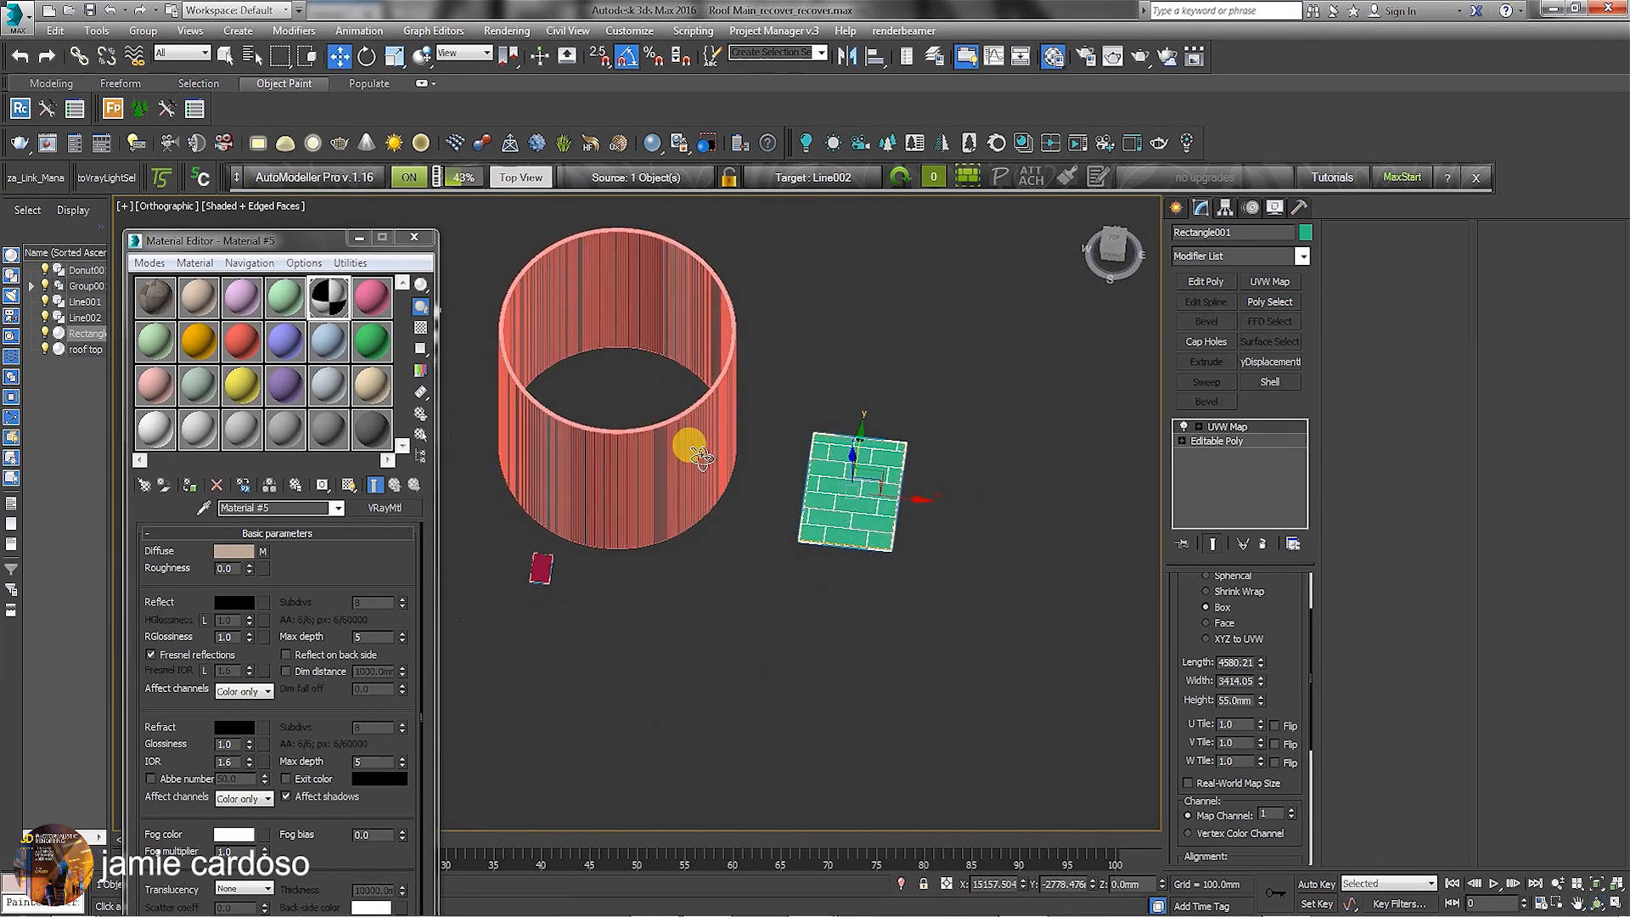
{"action": "key", "text": "w"}
{"action": "left_click", "coordinate": [644, 419]}
{"action": "scroll", "coordinate": [655, 436], "scroll_direction": "up", "scroll_amount": 5}
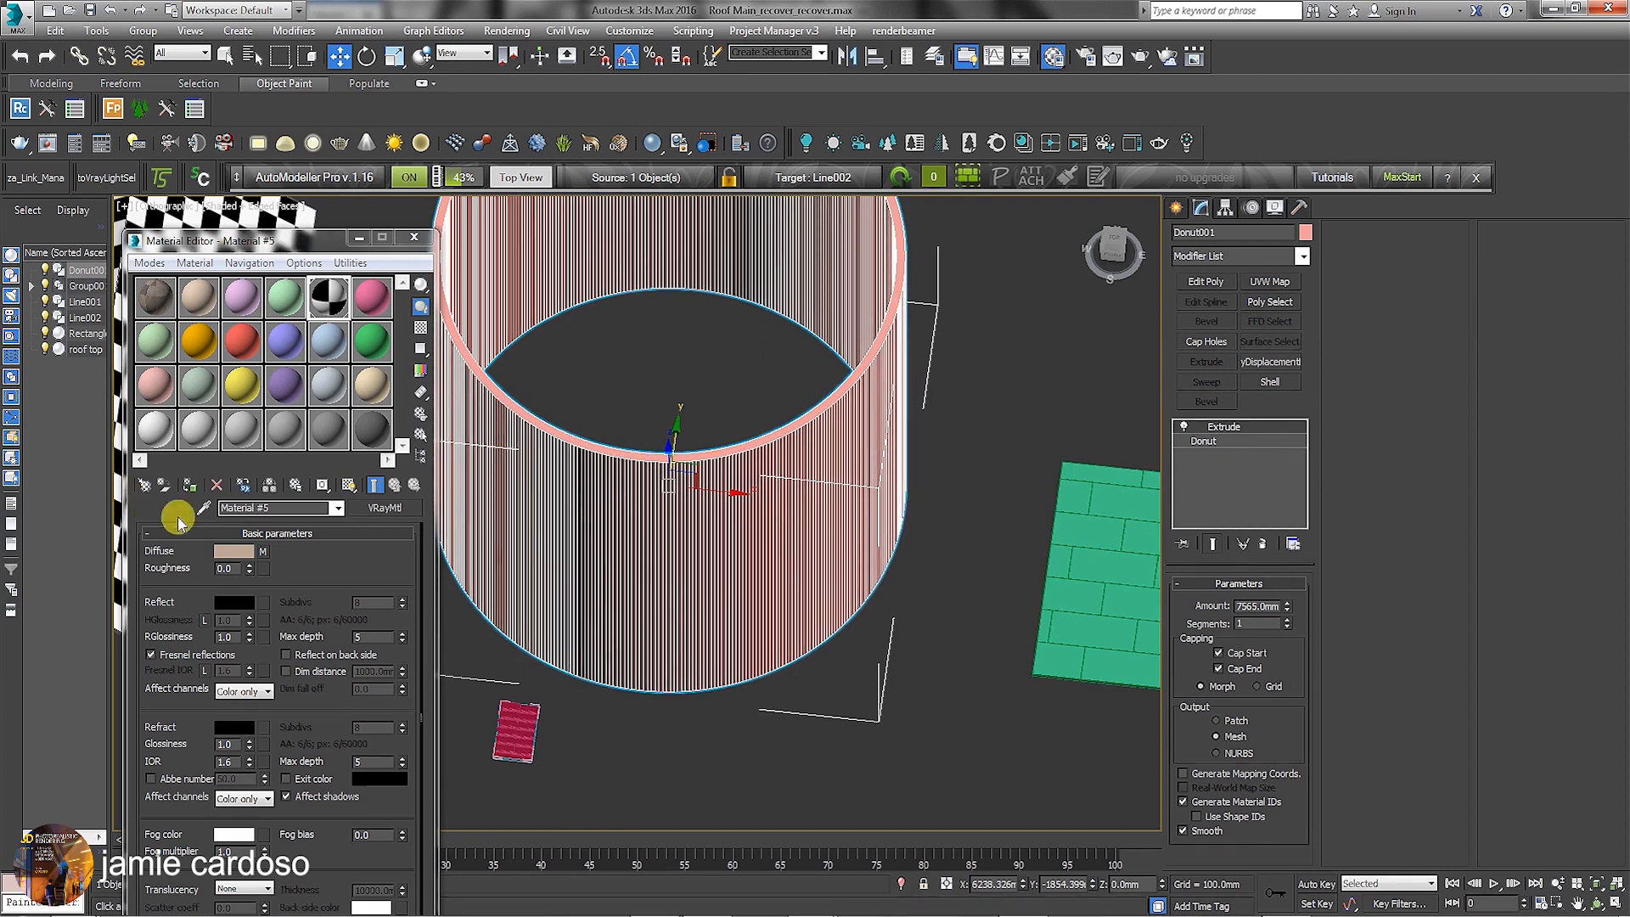
{"action": "left_click", "coordinate": [190, 484]}
- Add Edit Poly and UVW Map modifiers to the donut cylinder, using Cylindrical mapping with Cap enabled
{"action": "left_click", "coordinate": [1301, 255]}
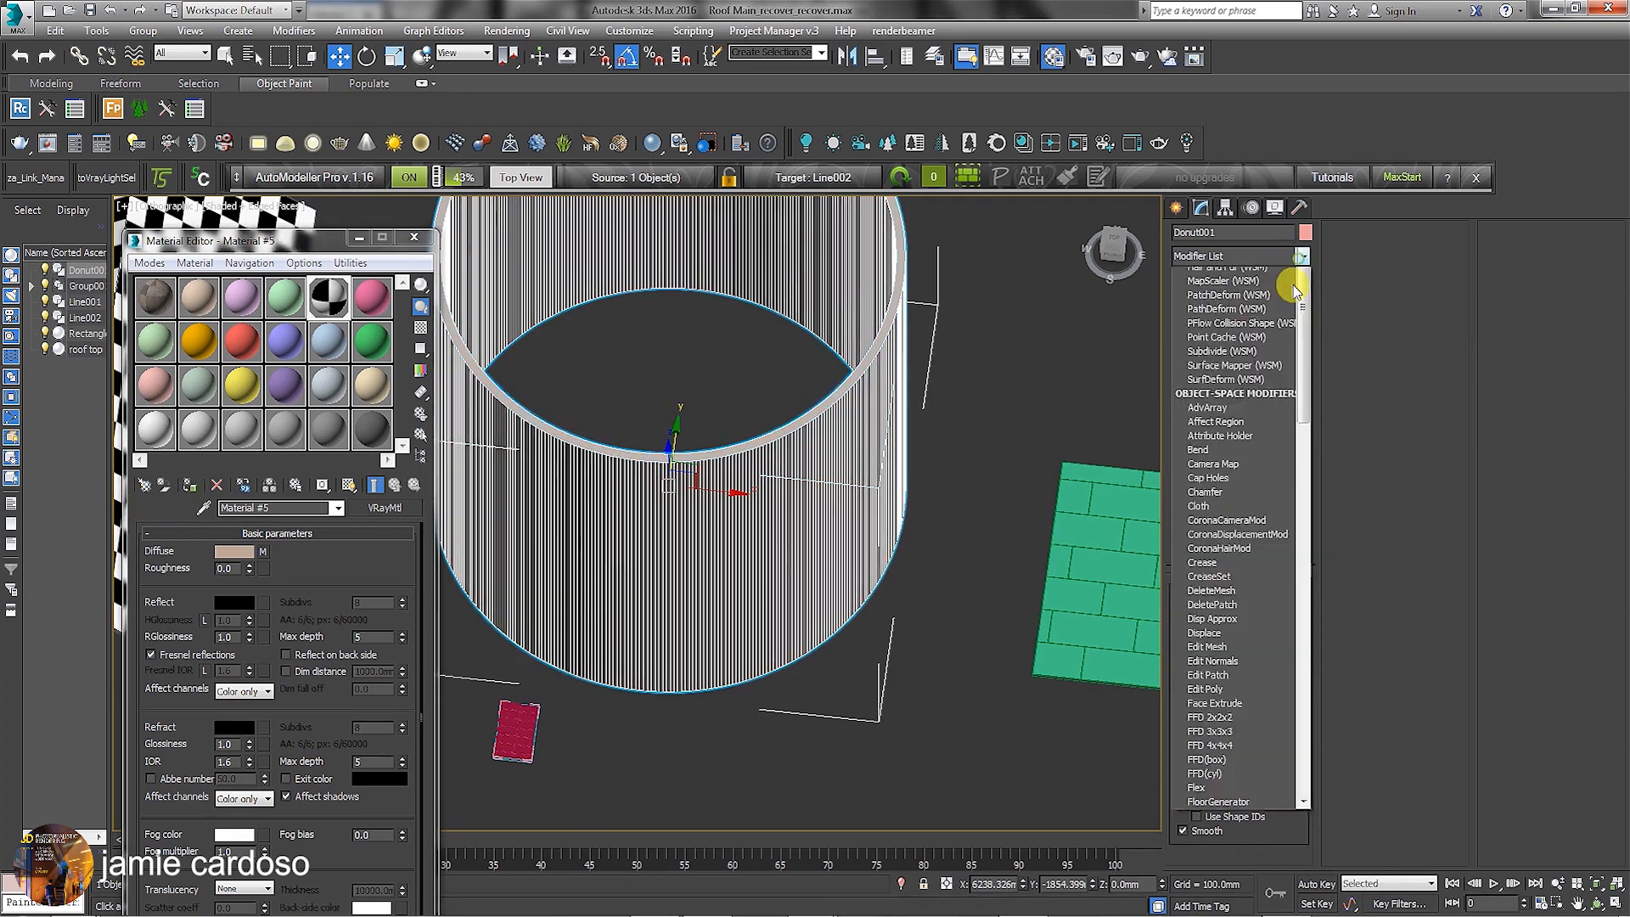
{"action": "left_click", "coordinate": [1219, 316]}
{"action": "left_click", "coordinate": [1270, 282]}
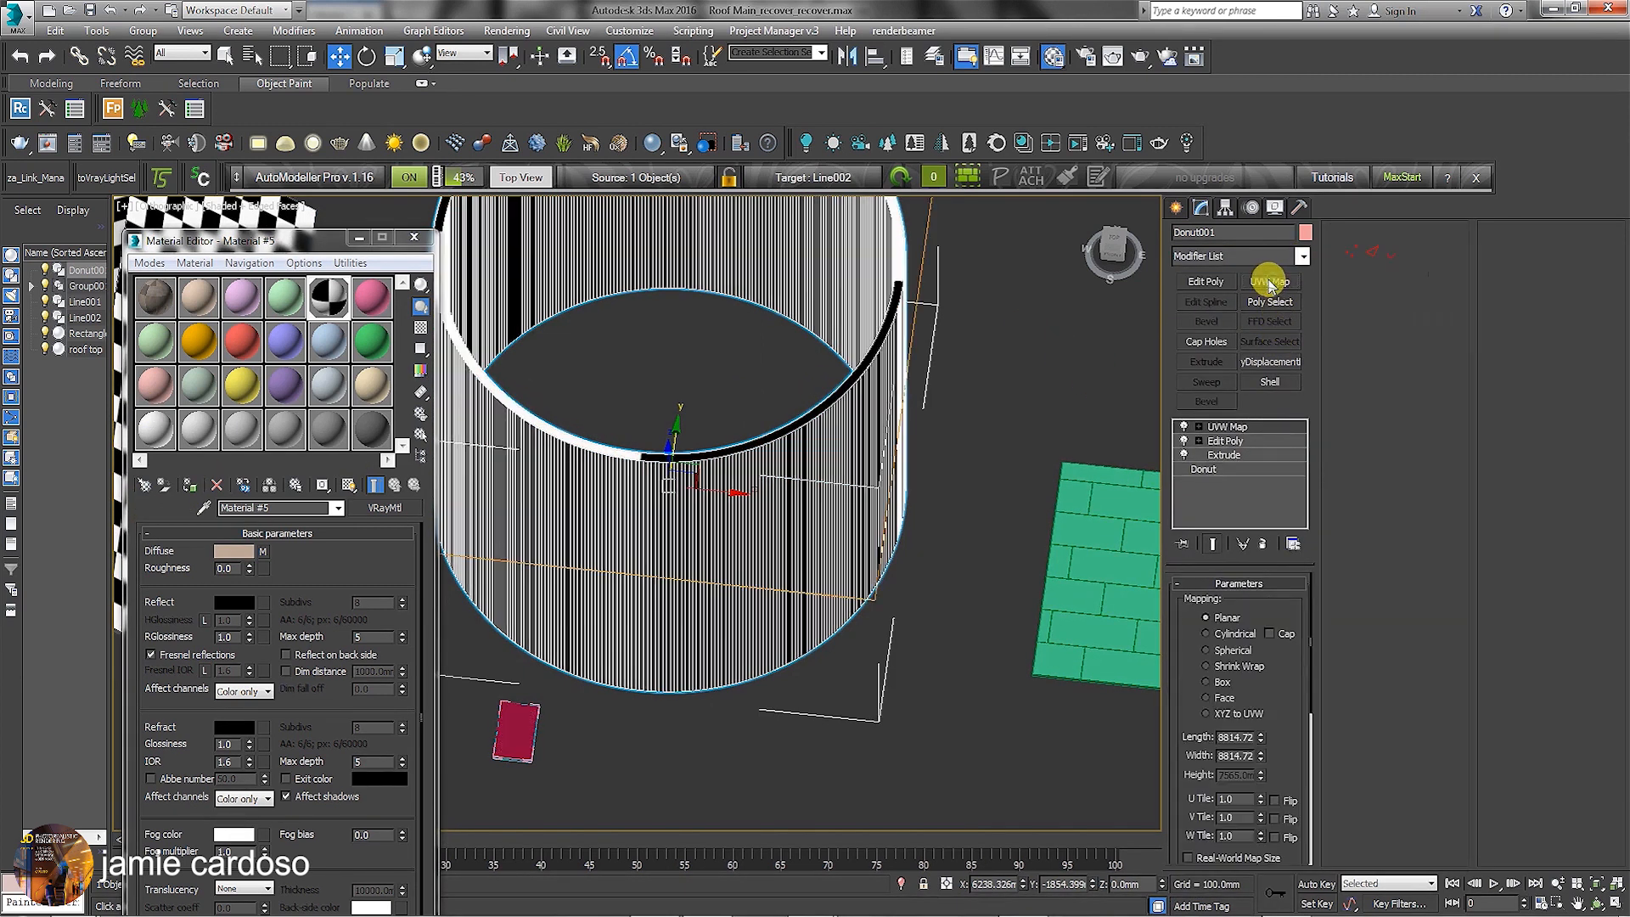
{"action": "left_click", "coordinate": [1206, 634]}
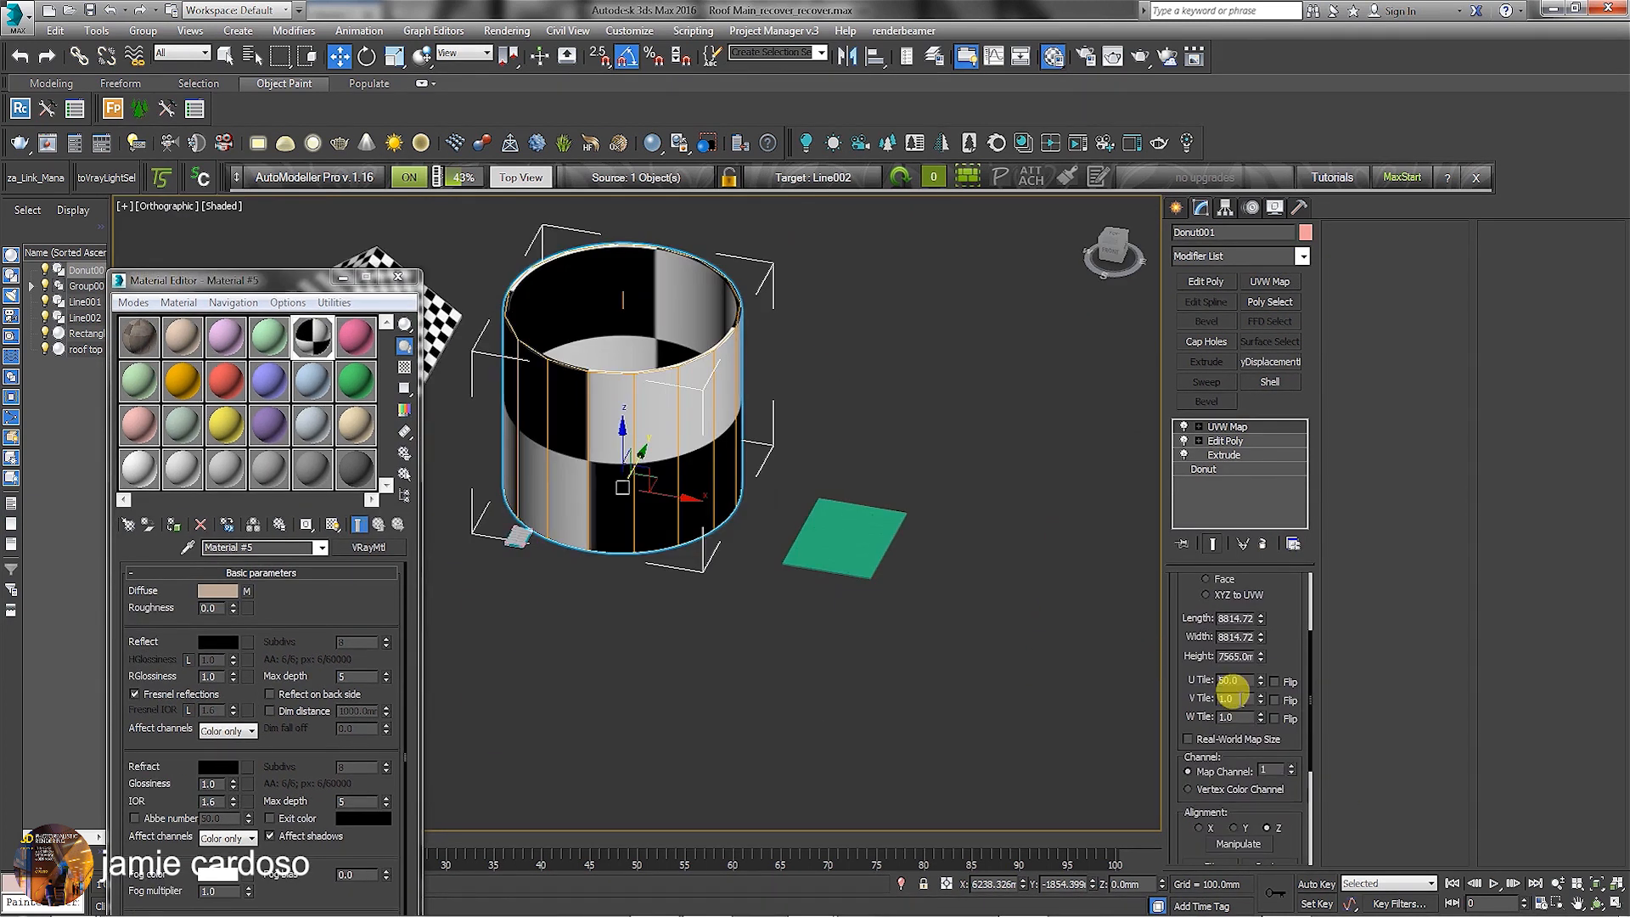
- Set the U, V and W tiling of the cylinder's UVW Map to 20
{"action": "type", "text": "50"}
{"action": "key", "text": "shift+Tab"}
{"action": "key", "text": "Tab"}
{"action": "type", "text": "20"}
{"action": "key", "text": "Tab"}
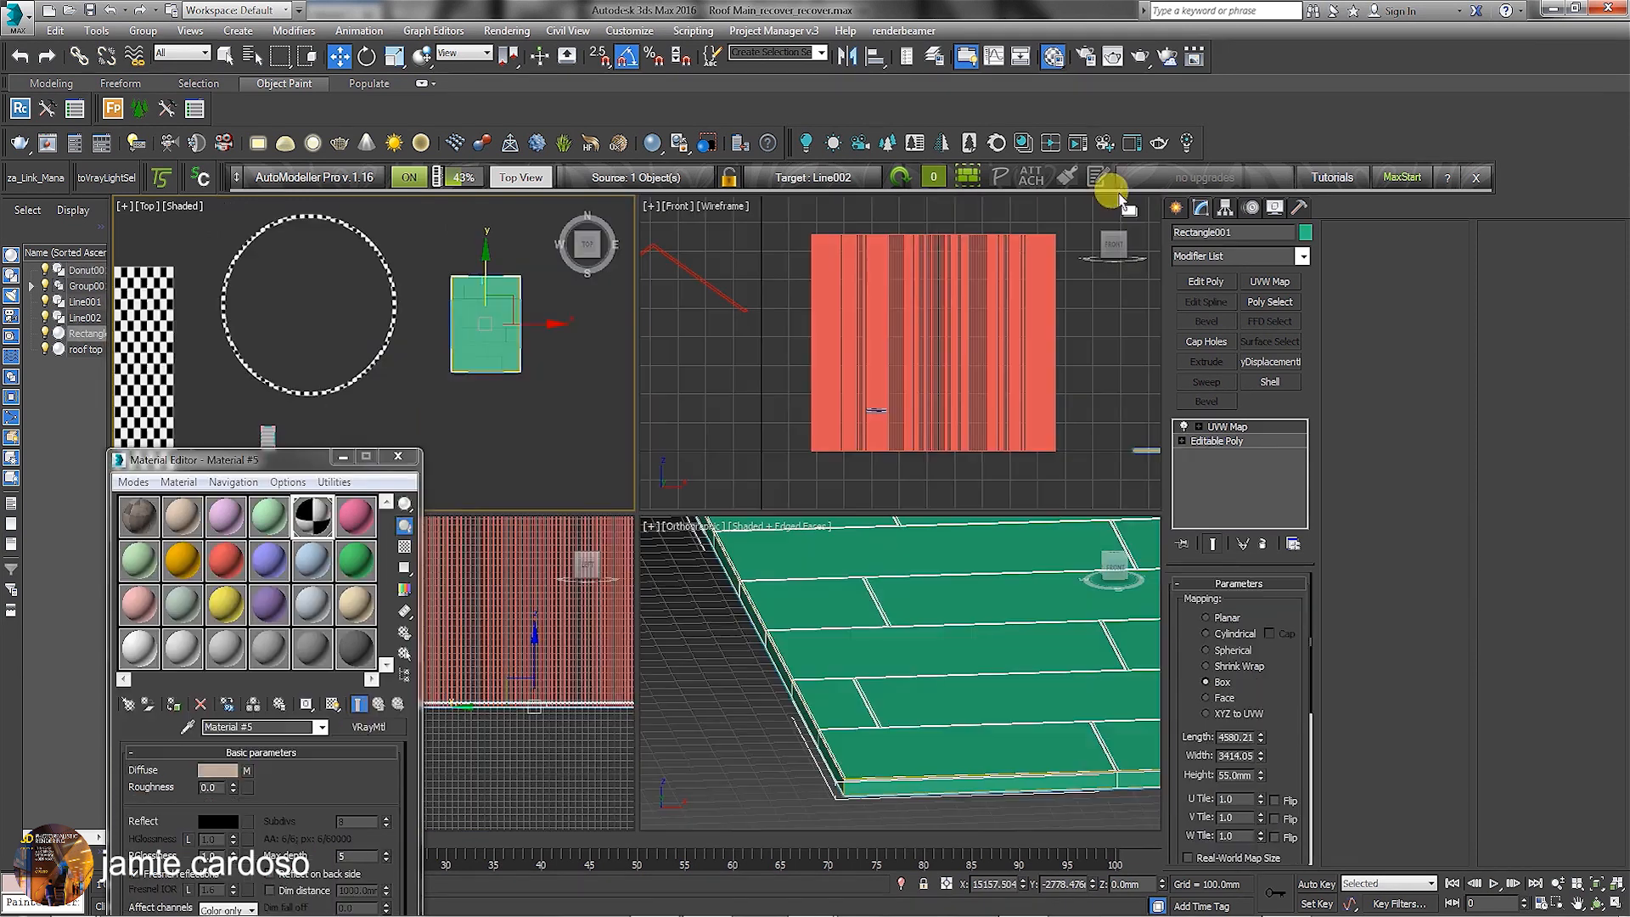
- Make the board rectangle Rectangle001 into a source, open the painting tools and minimize the Material Editor
{"action": "left_click", "coordinate": [1098, 178]}
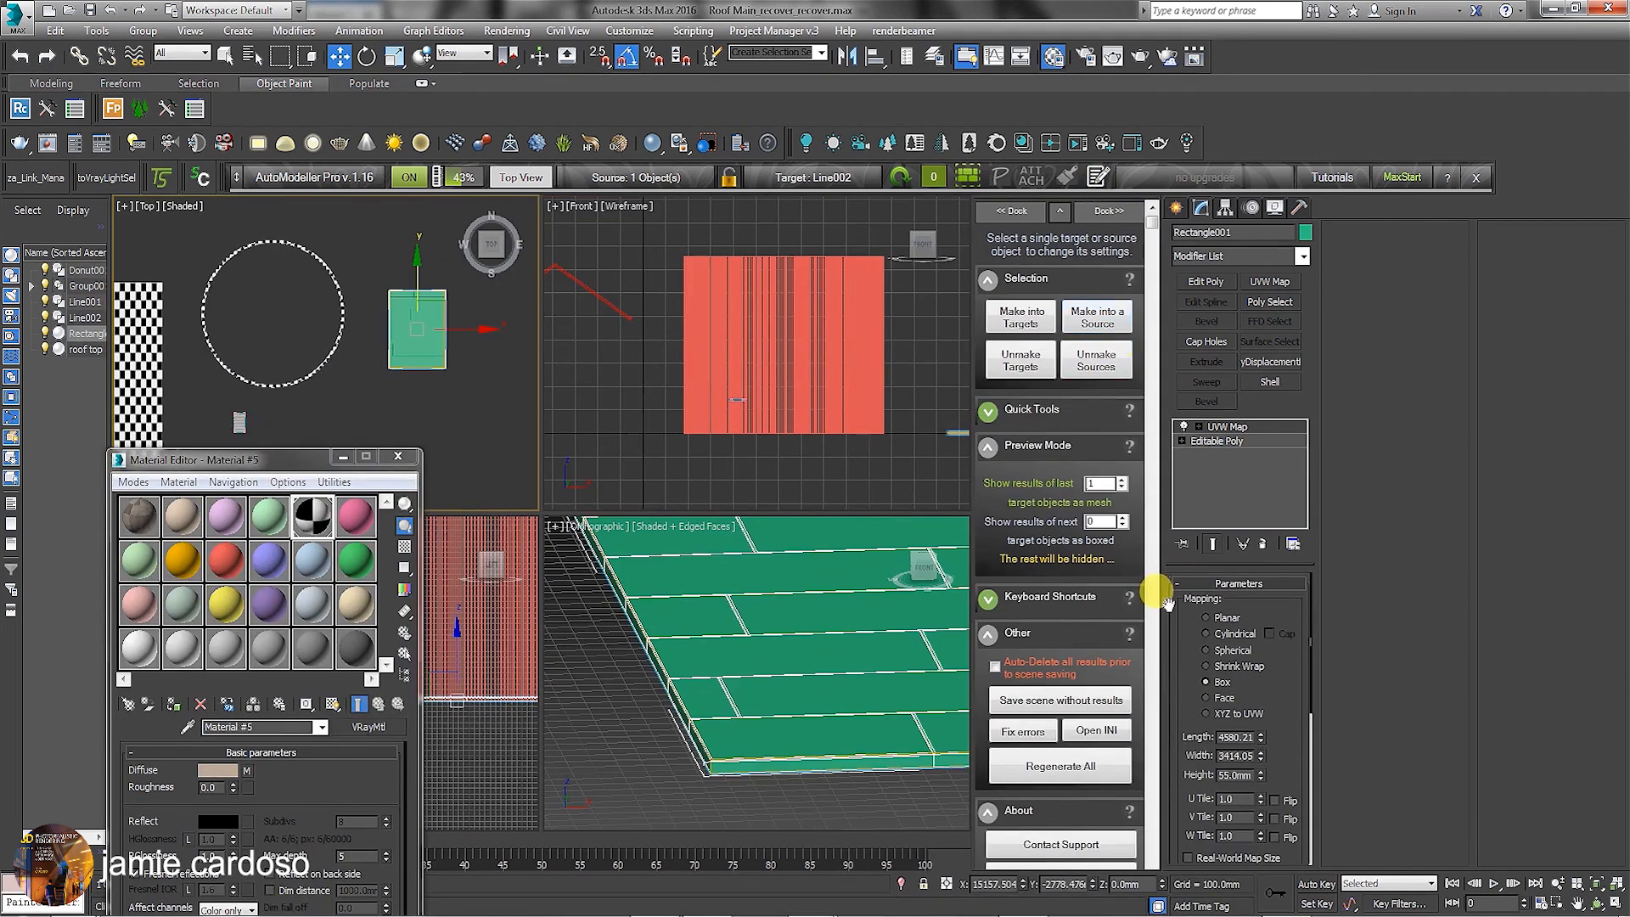
{"action": "left_click", "coordinate": [1104, 327]}
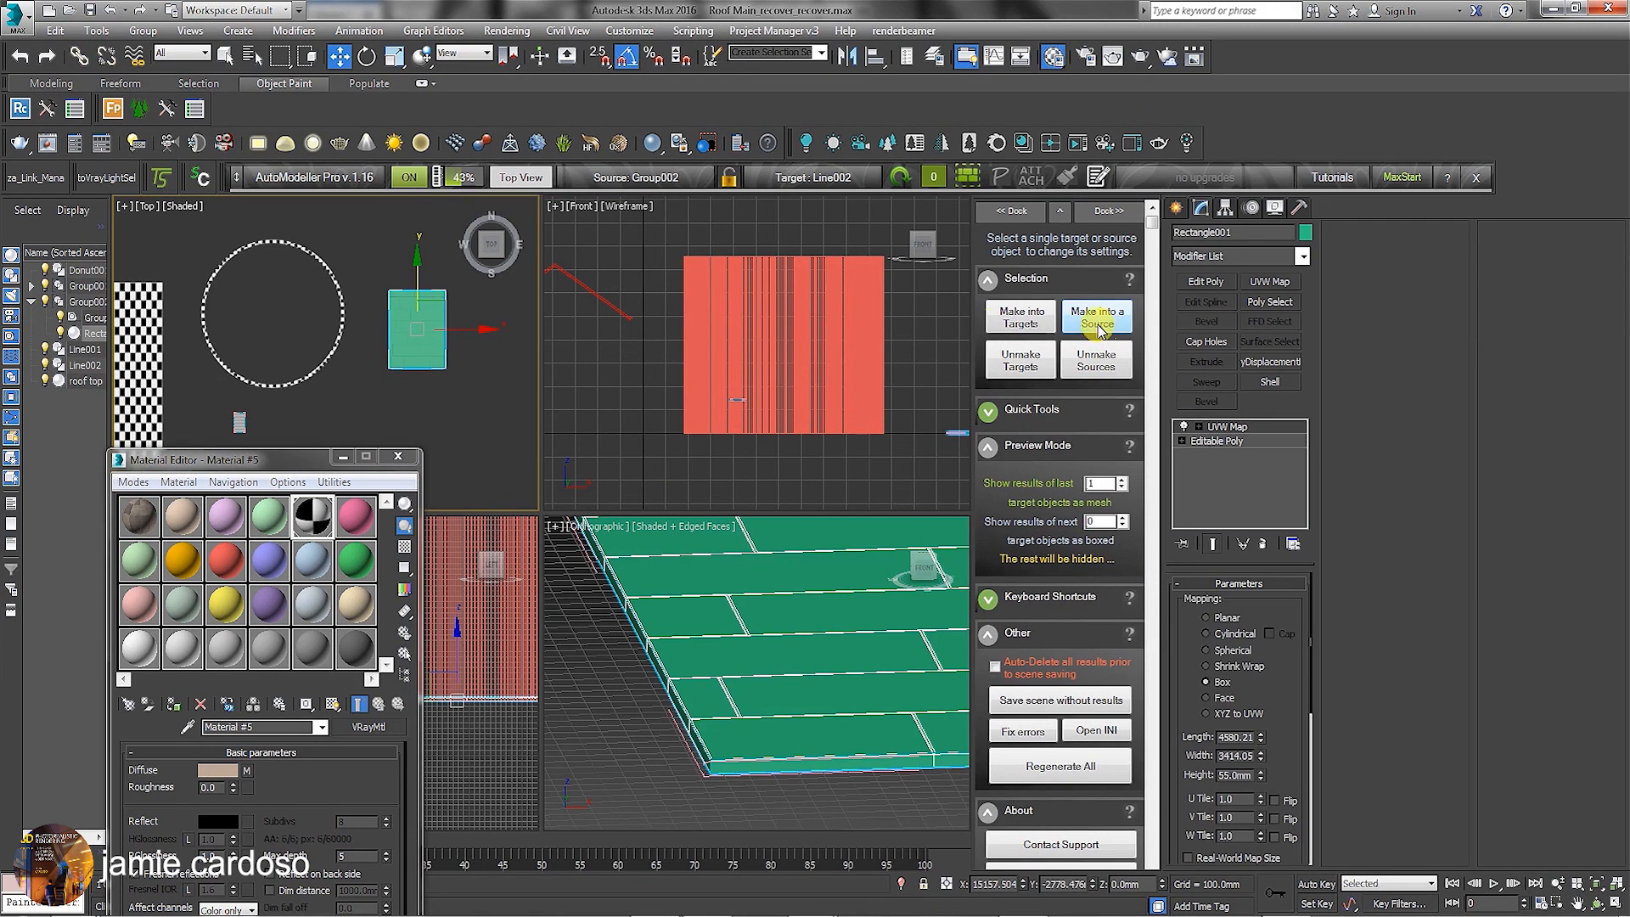
{"action": "left_click", "coordinate": [1064, 178]}
{"action": "left_click", "coordinate": [343, 456]}
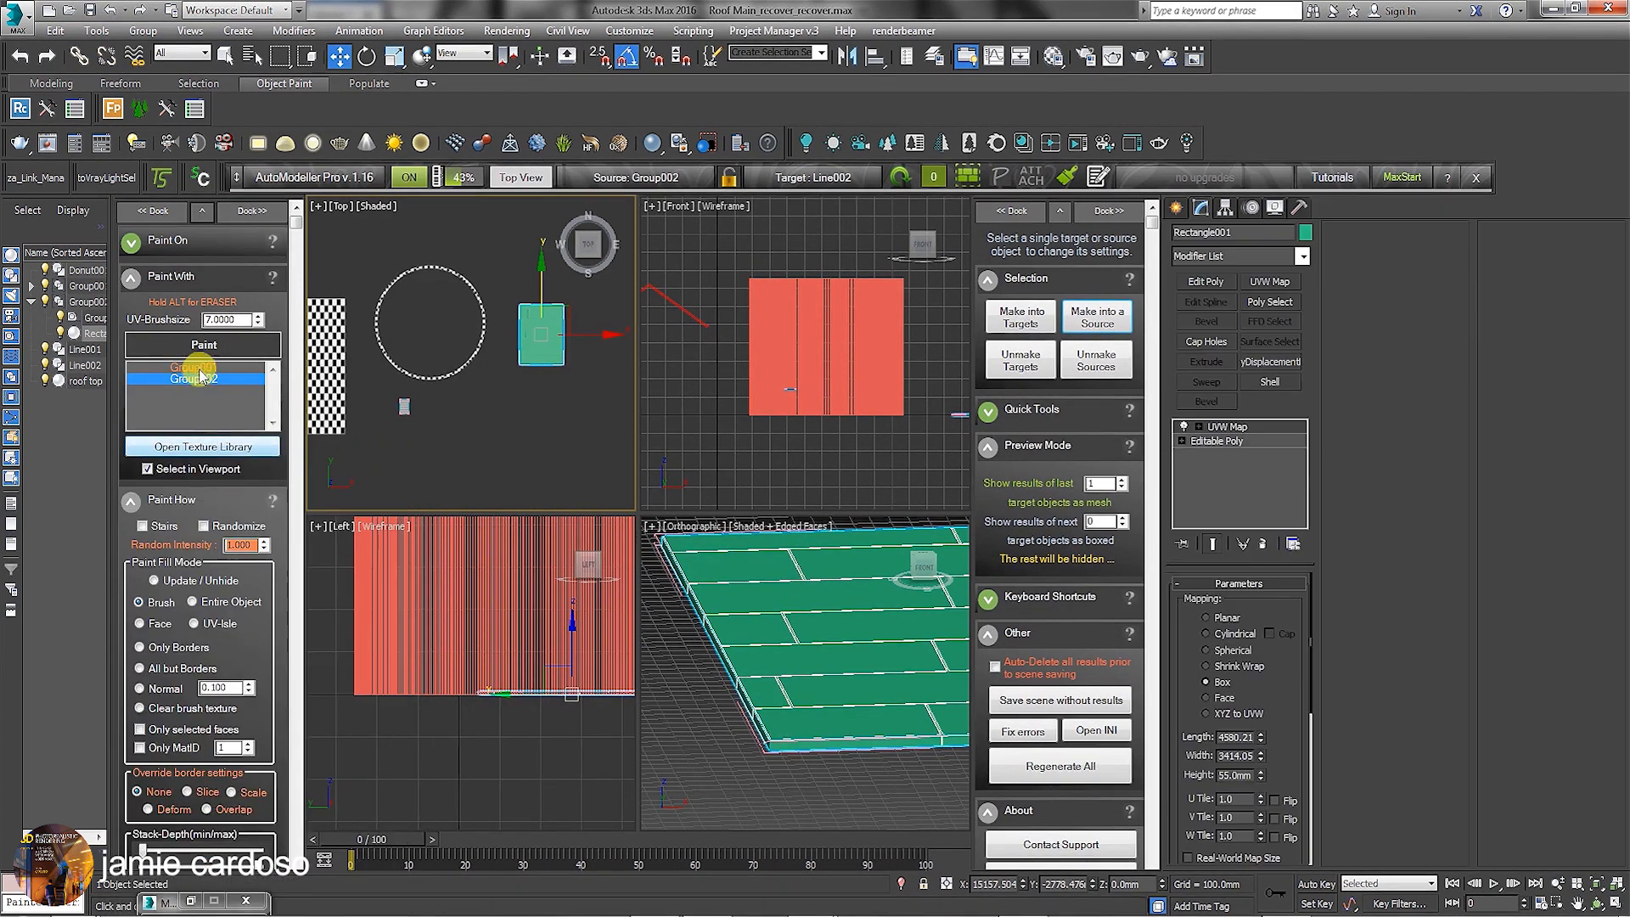
- Unmake the Group001 source, choose Group002 to paint with and set the border override to Deform
{"action": "left_click", "coordinate": [204, 367]}
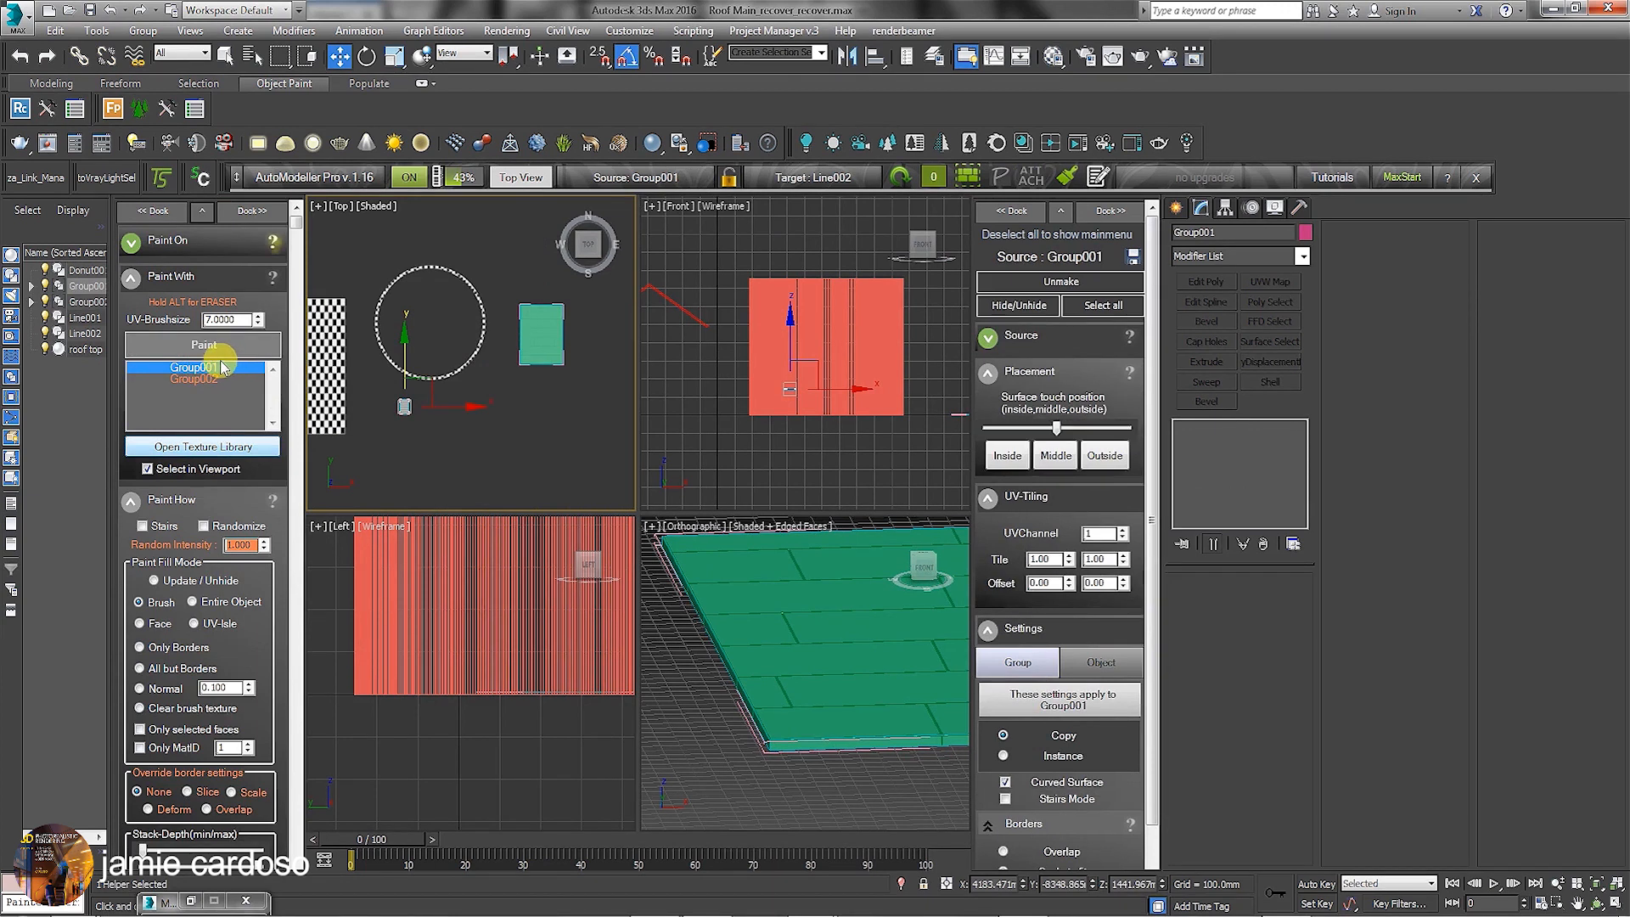
{"action": "double_click", "coordinate": [218, 365]}
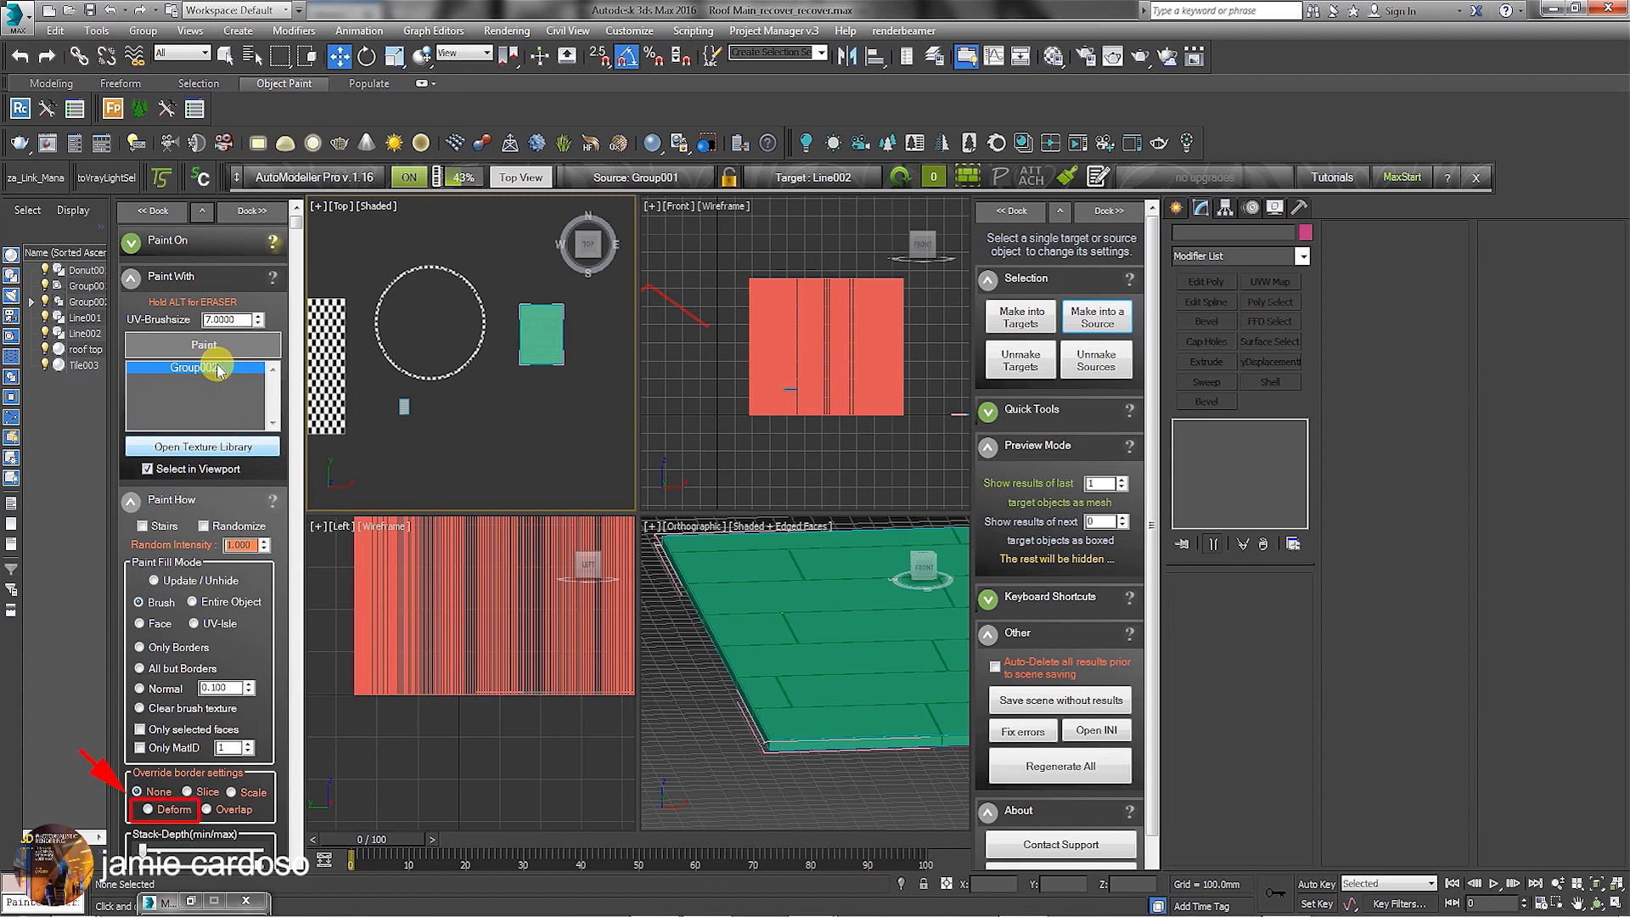
{"action": "left_click", "coordinate": [217, 368]}
{"action": "left_click", "coordinate": [148, 809]}
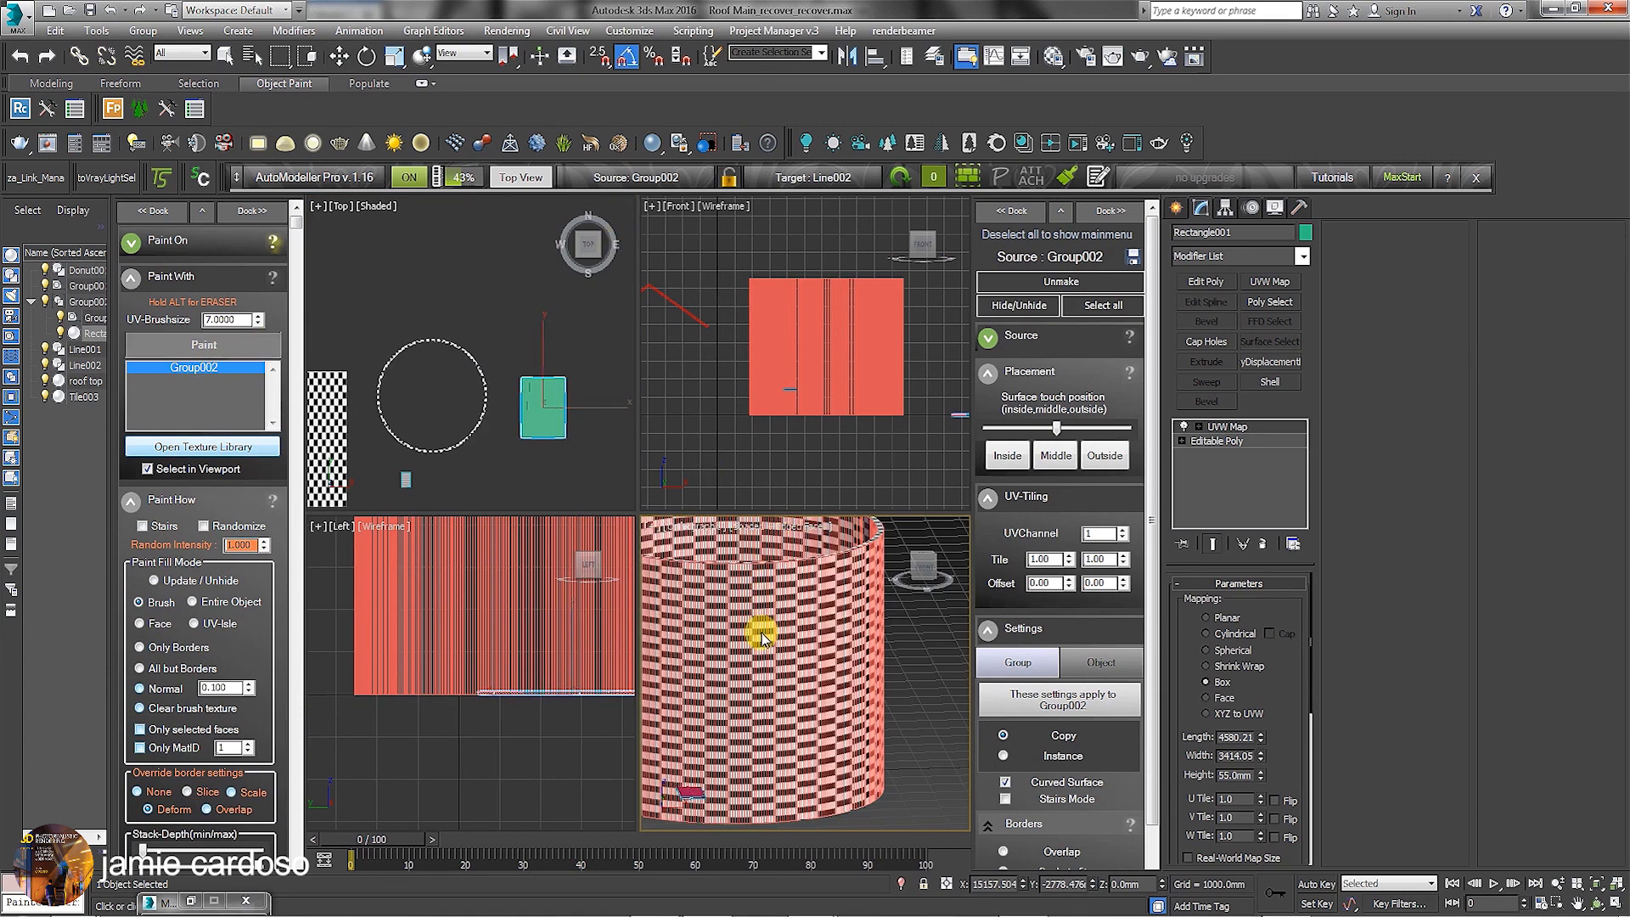
- Paint the Group002 source over the checkered cylinder with a UV-Brushsize of 7
{"action": "mouse_move", "coordinate": [761, 628]}
{"action": "middle_mouse_down", "text": "alt"}
{"action": "mouse_move", "coordinate": [756, 710]}
{"action": "mouse_move", "coordinate": [716, 692]}
{"action": "mouse_move", "coordinate": [814, 564]}
{"action": "mouse_move", "coordinate": [756, 691]}
{"action": "mouse_move", "coordinate": [743, 646]}
{"action": "middle_mouse_up", "text": "alt"}
{"action": "scroll", "coordinate": [815, 564], "scroll_direction": "up", "scroll_amount": 3}
{"action": "key", "text": "F4"}
{"action": "scroll", "coordinate": [862, 747], "scroll_direction": "down", "scroll_amount": 3}
{"action": "left_click", "coordinate": [1612, 902]}
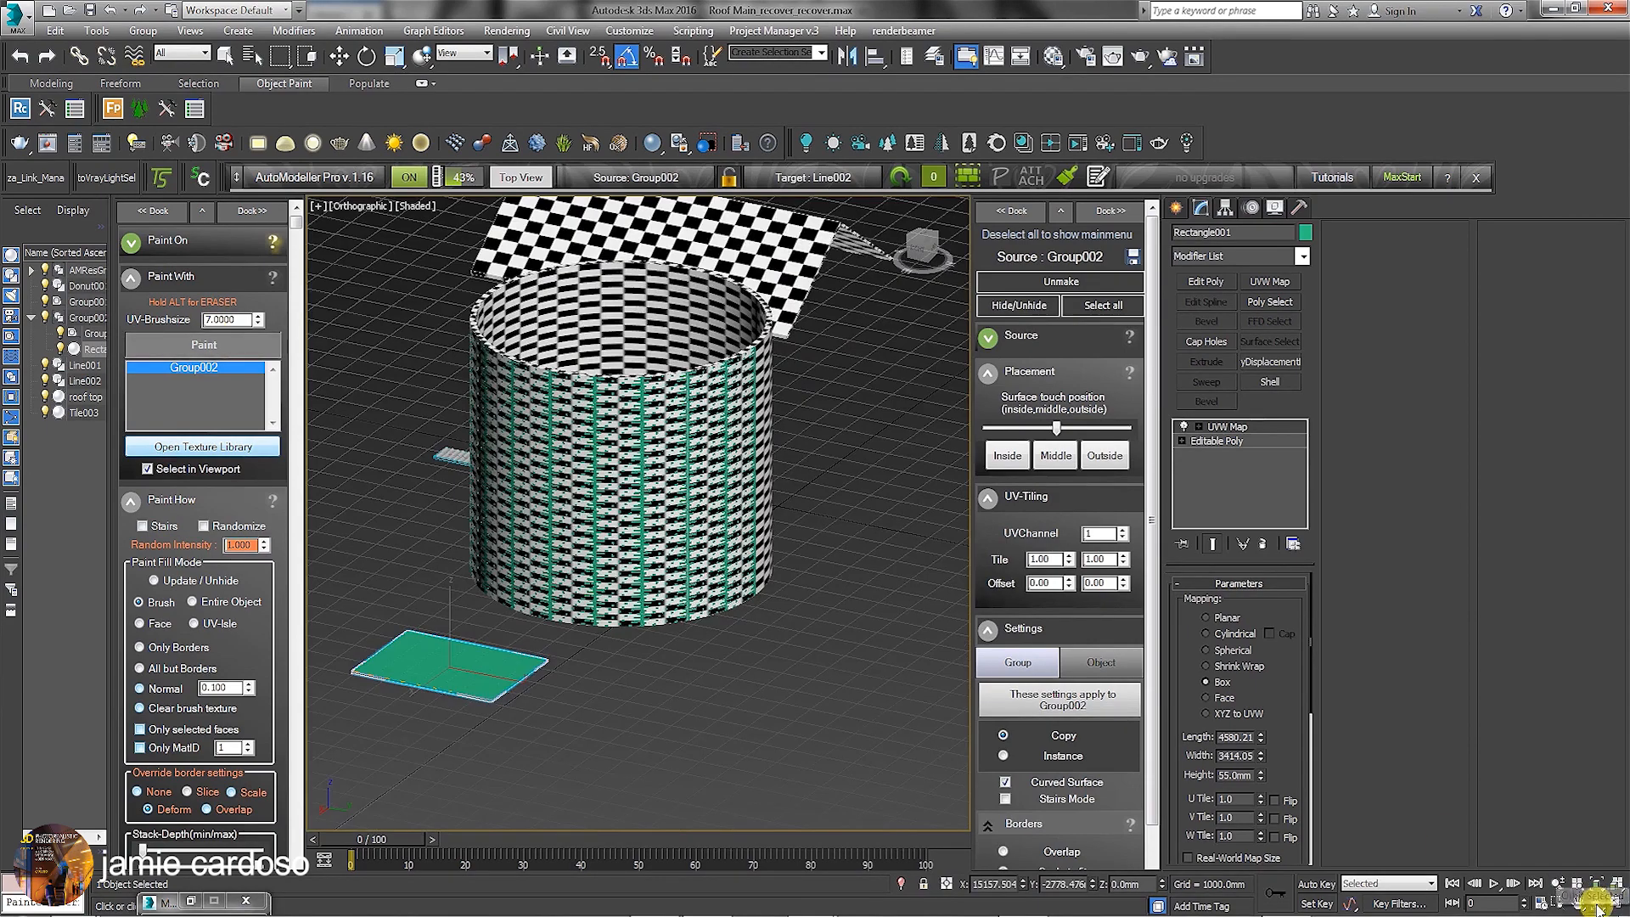
- Inspect the painted cylinder and move Group002_Gizmo down in the Front view to about Z -129 mm
{"action": "middle_click_drag", "start_coordinate": [595, 399], "coordinate": [501, 371], "text": "alt"}
{"action": "left_click", "coordinate": [1596, 903]}
{"action": "left_click_drag", "start_coordinate": [624, 476], "coordinate": [684, 469]}
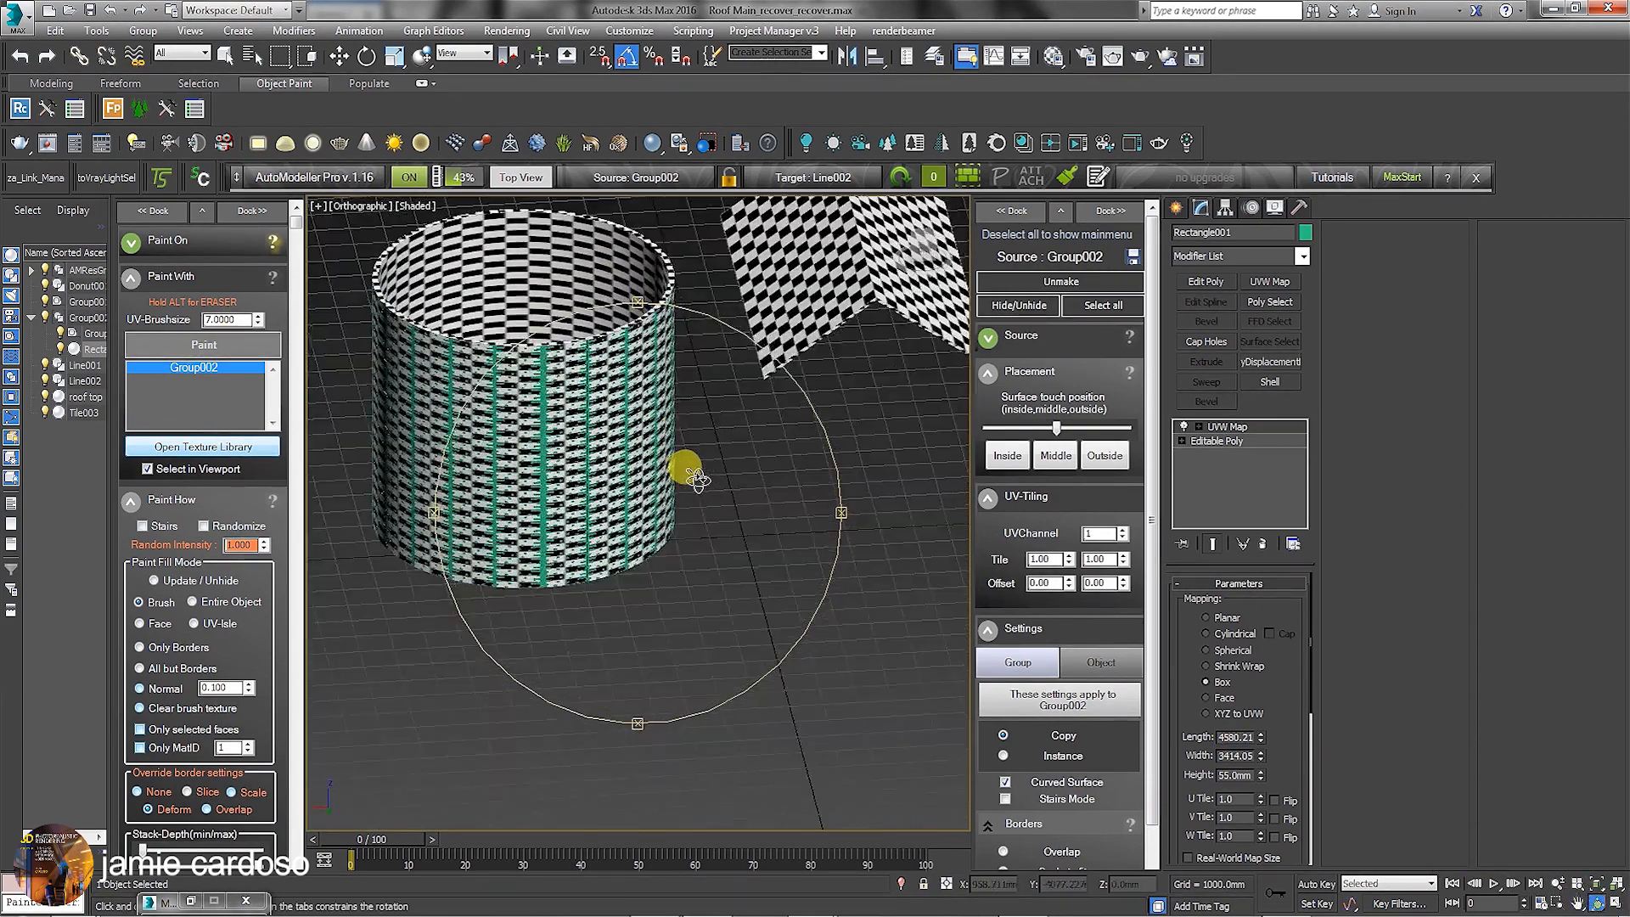
{"action": "scroll", "coordinate": [516, 331], "scroll_direction": "up", "scroll_amount": 8}
{"action": "scroll", "coordinate": [545, 348], "scroll_direction": "down", "scroll_amount": 4}
{"action": "scroll", "coordinate": [320, 673], "scroll_direction": "down", "scroll_amount": 5}
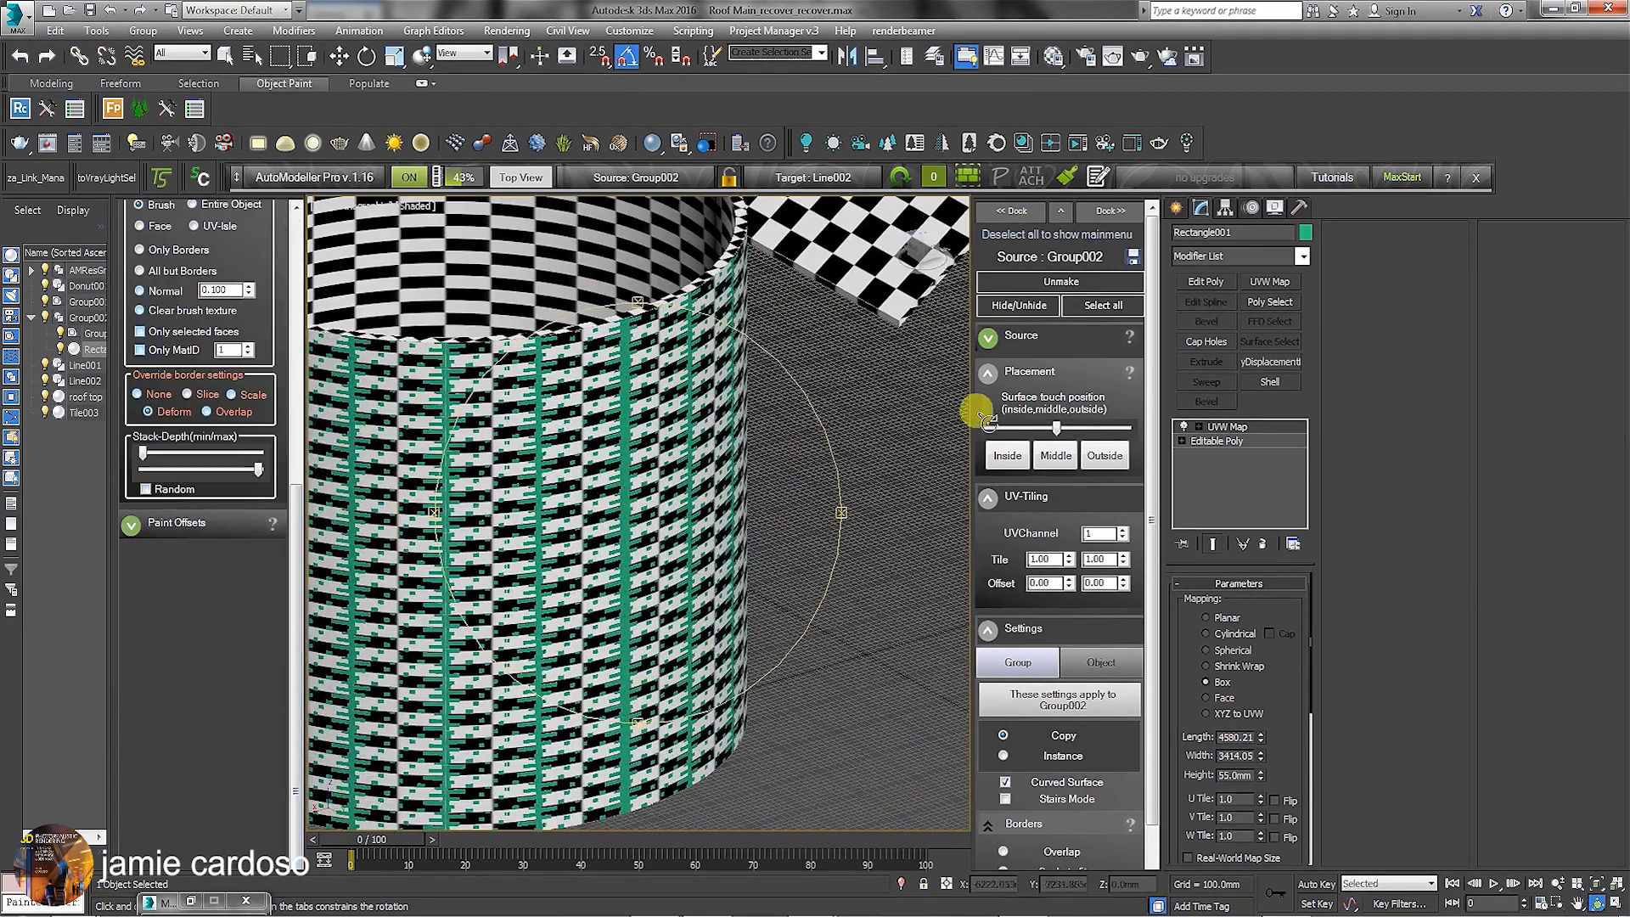
{"action": "key", "text": "alt+w"}
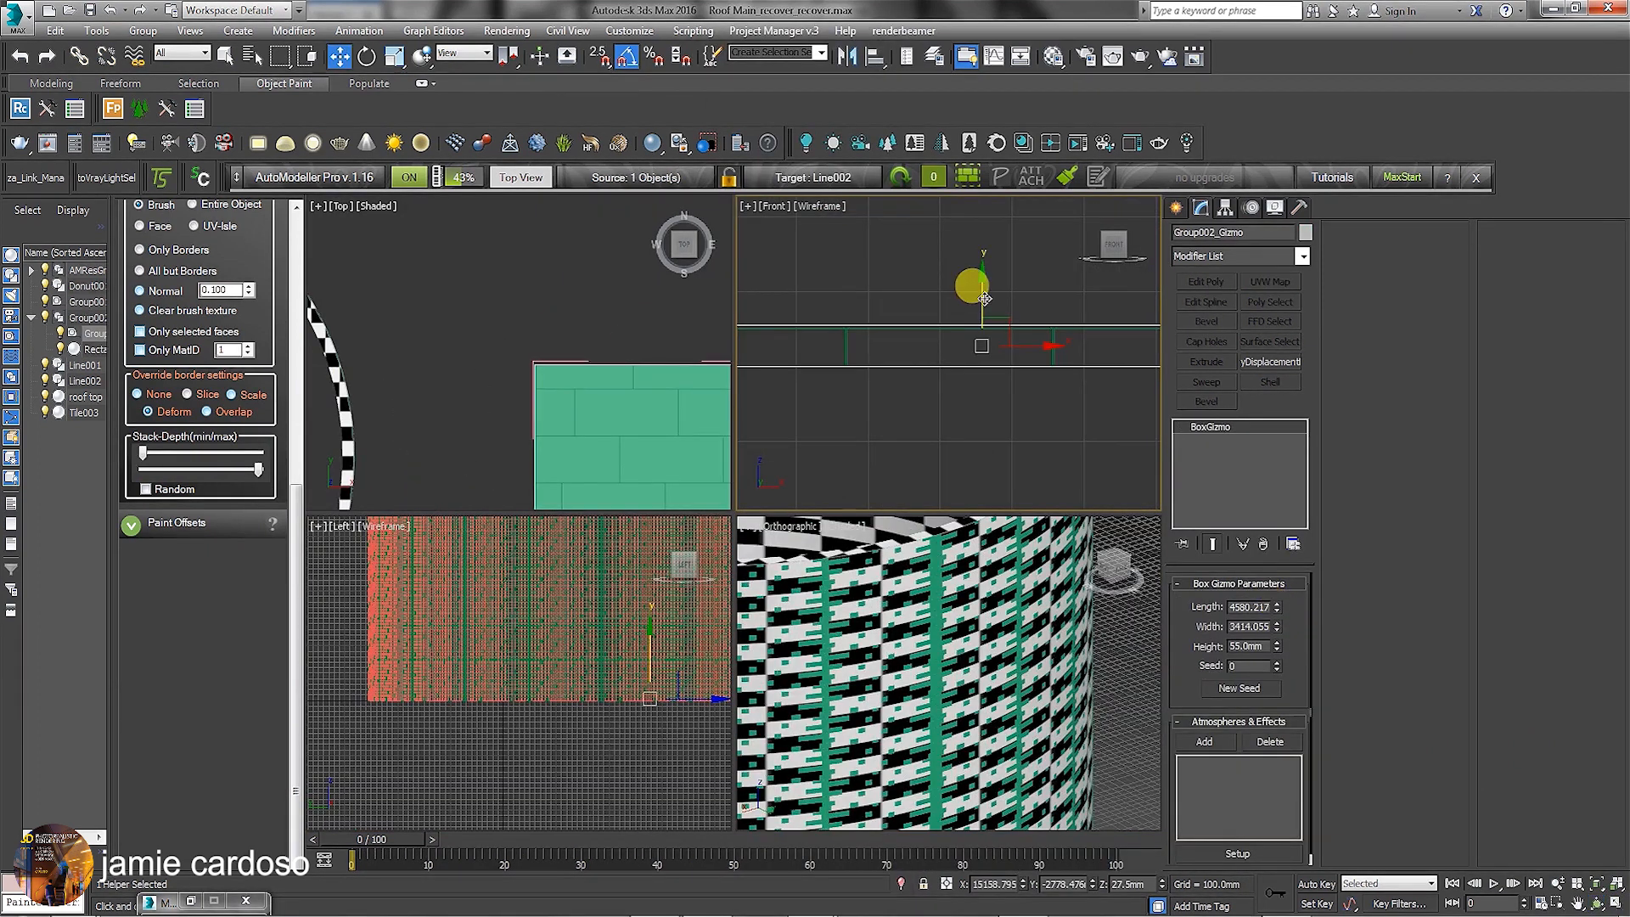
{"action": "left_click_drag", "start_coordinate": [984, 298], "coordinate": [965, 453]}
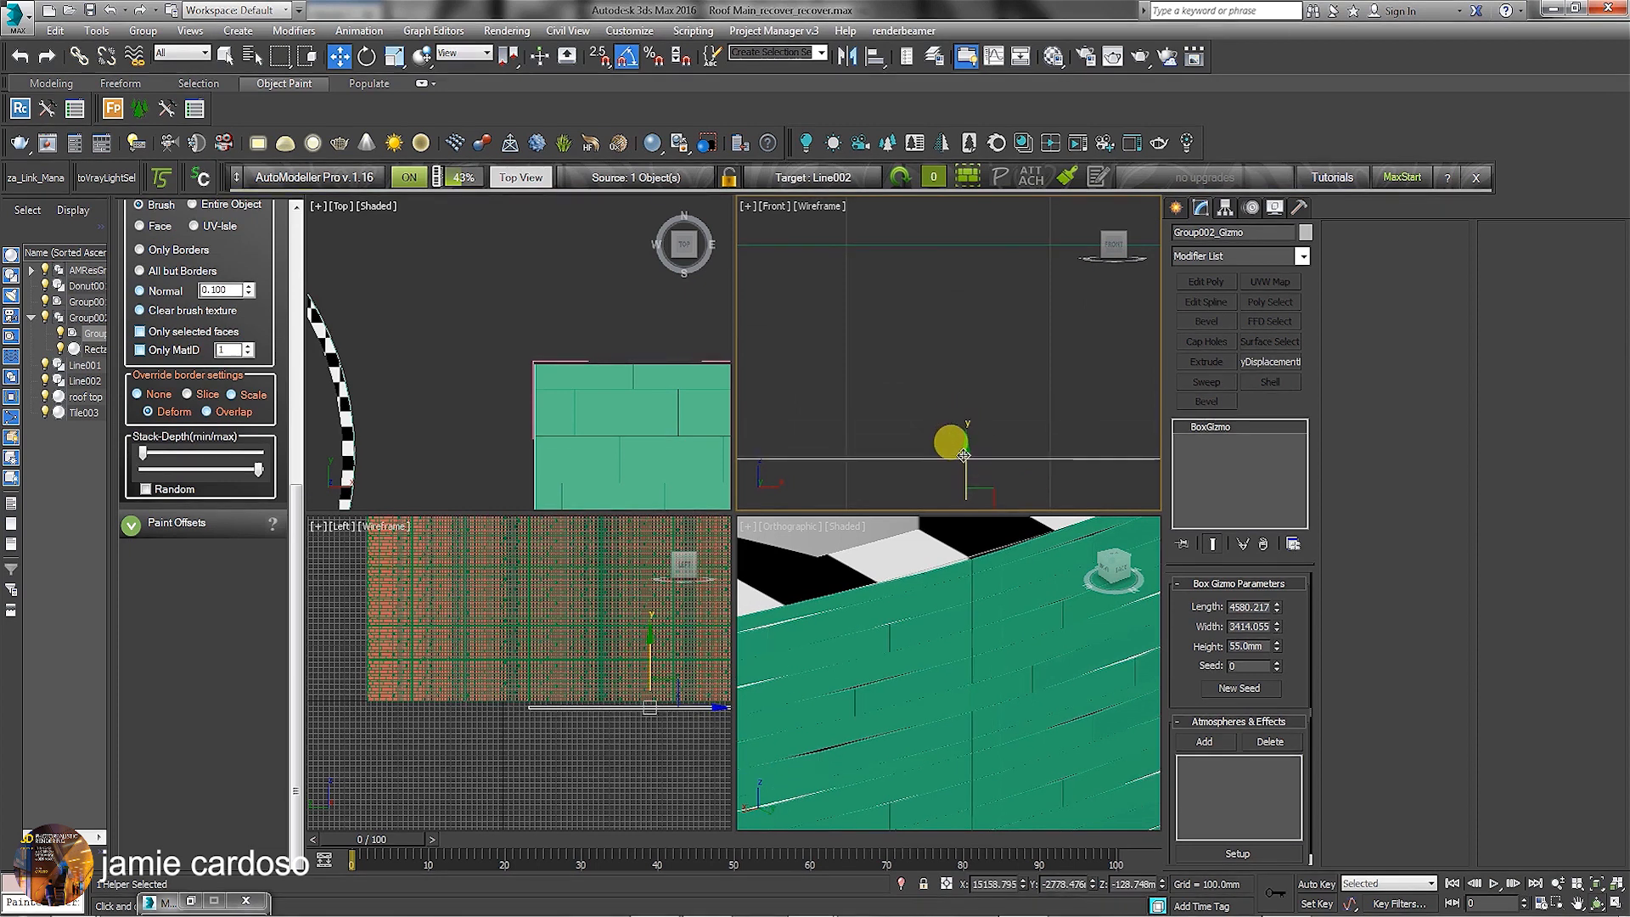
- Turn on adaptive interpolation for the base Donut spline of the checkered cylinder Donut001
{"action": "middle_click_drag", "start_coordinate": [1014, 748], "coordinate": [1057, 660]}
{"action": "scroll", "coordinate": [861, 689], "scroll_direction": "down", "scroll_amount": 5}
{"action": "middle_click_drag", "start_coordinate": [861, 689], "coordinate": [999, 674]}
{"action": "scroll", "coordinate": [999, 674], "scroll_direction": "up", "scroll_amount": 5}
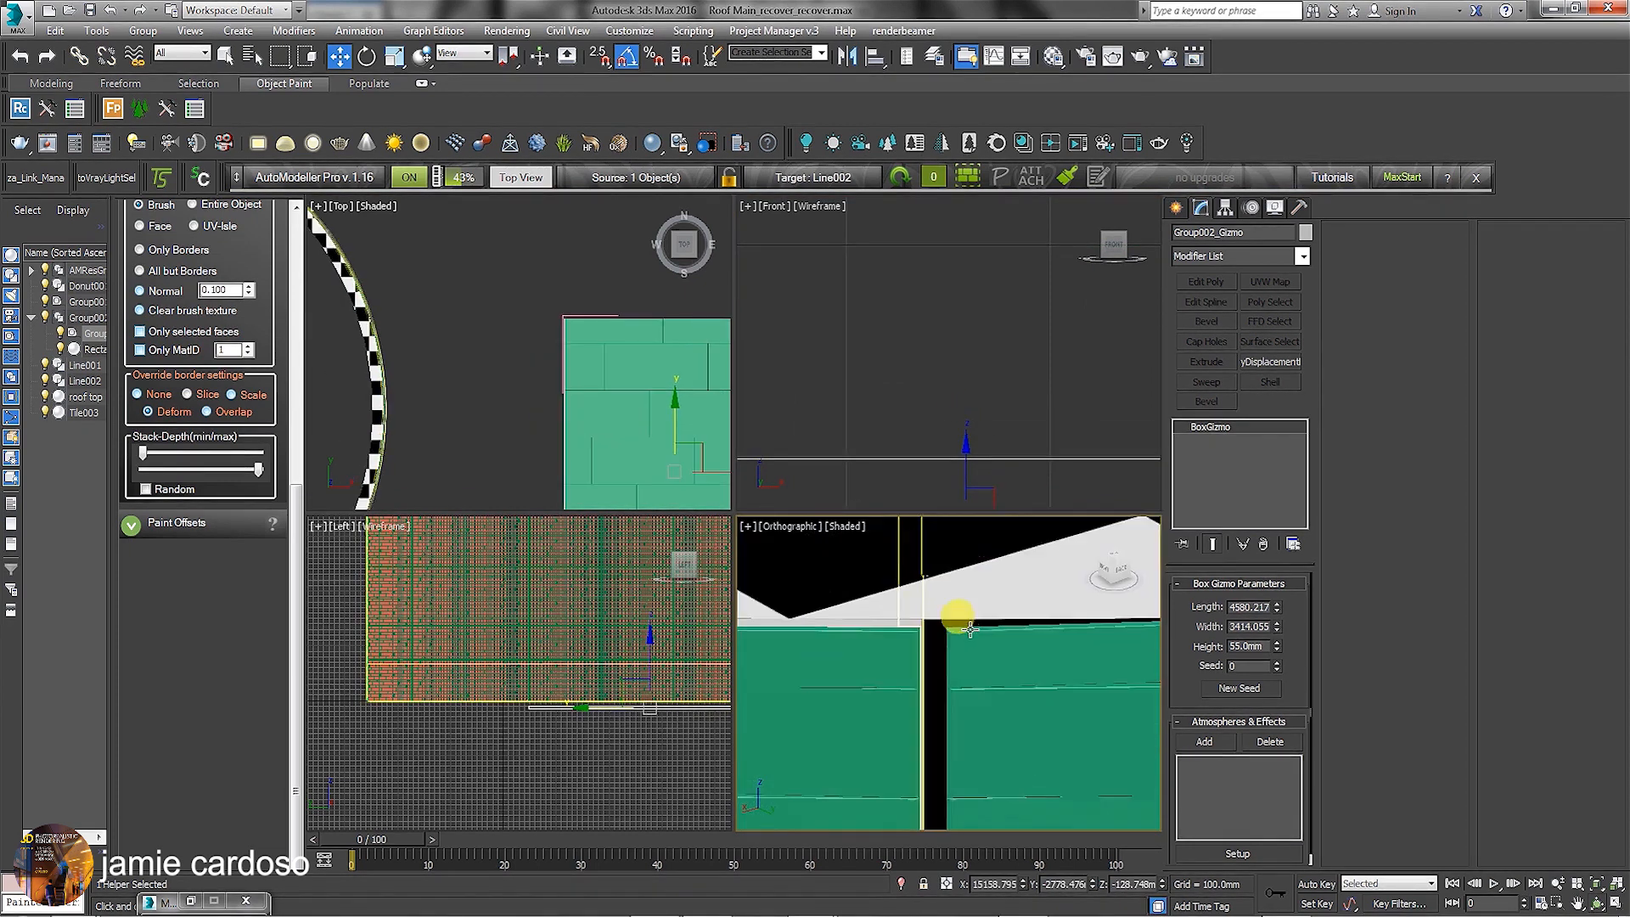
{"action": "left_click", "coordinate": [371, 369]}
{"action": "left_click", "coordinate": [1222, 449]}
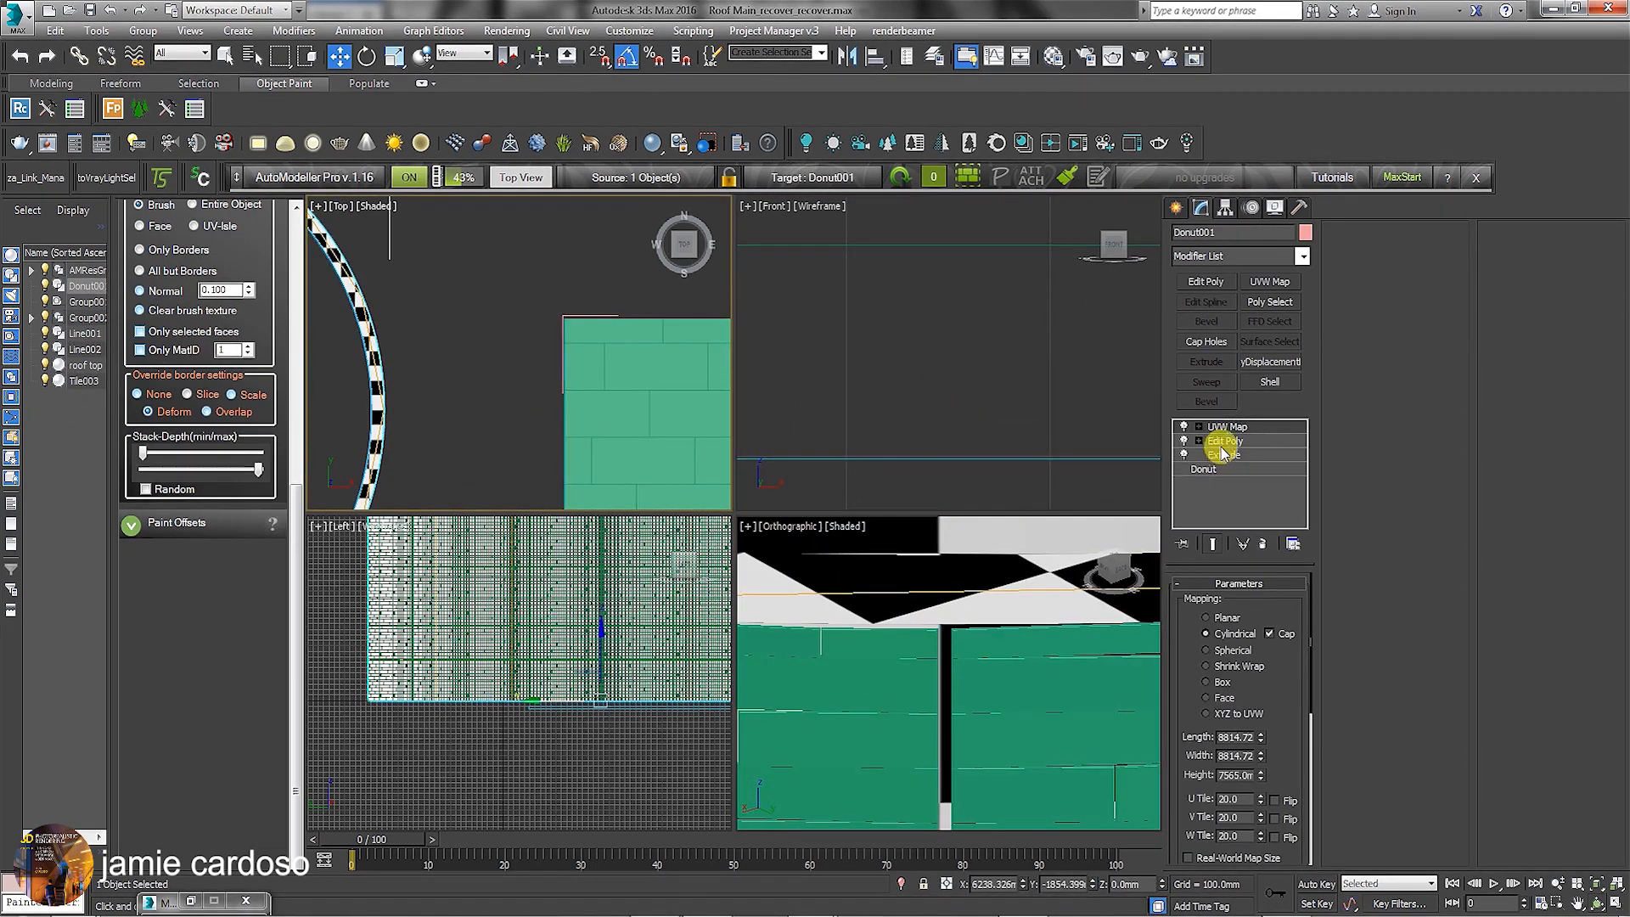
{"action": "left_click", "coordinate": [1231, 472]}
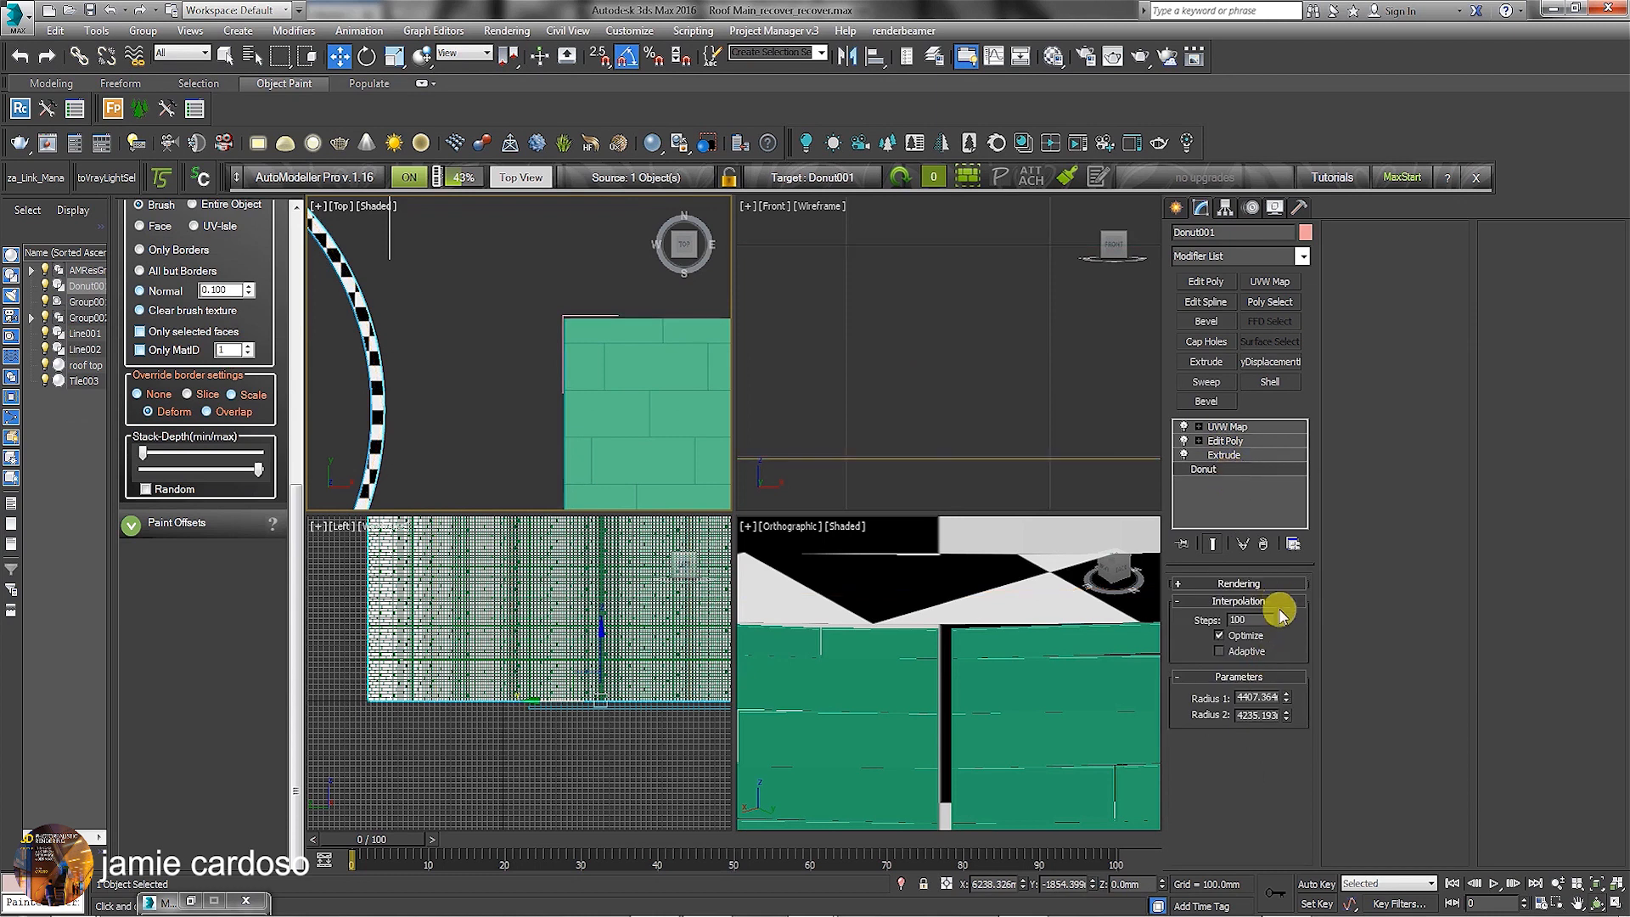
{"action": "left_click", "coordinate": [1220, 651]}
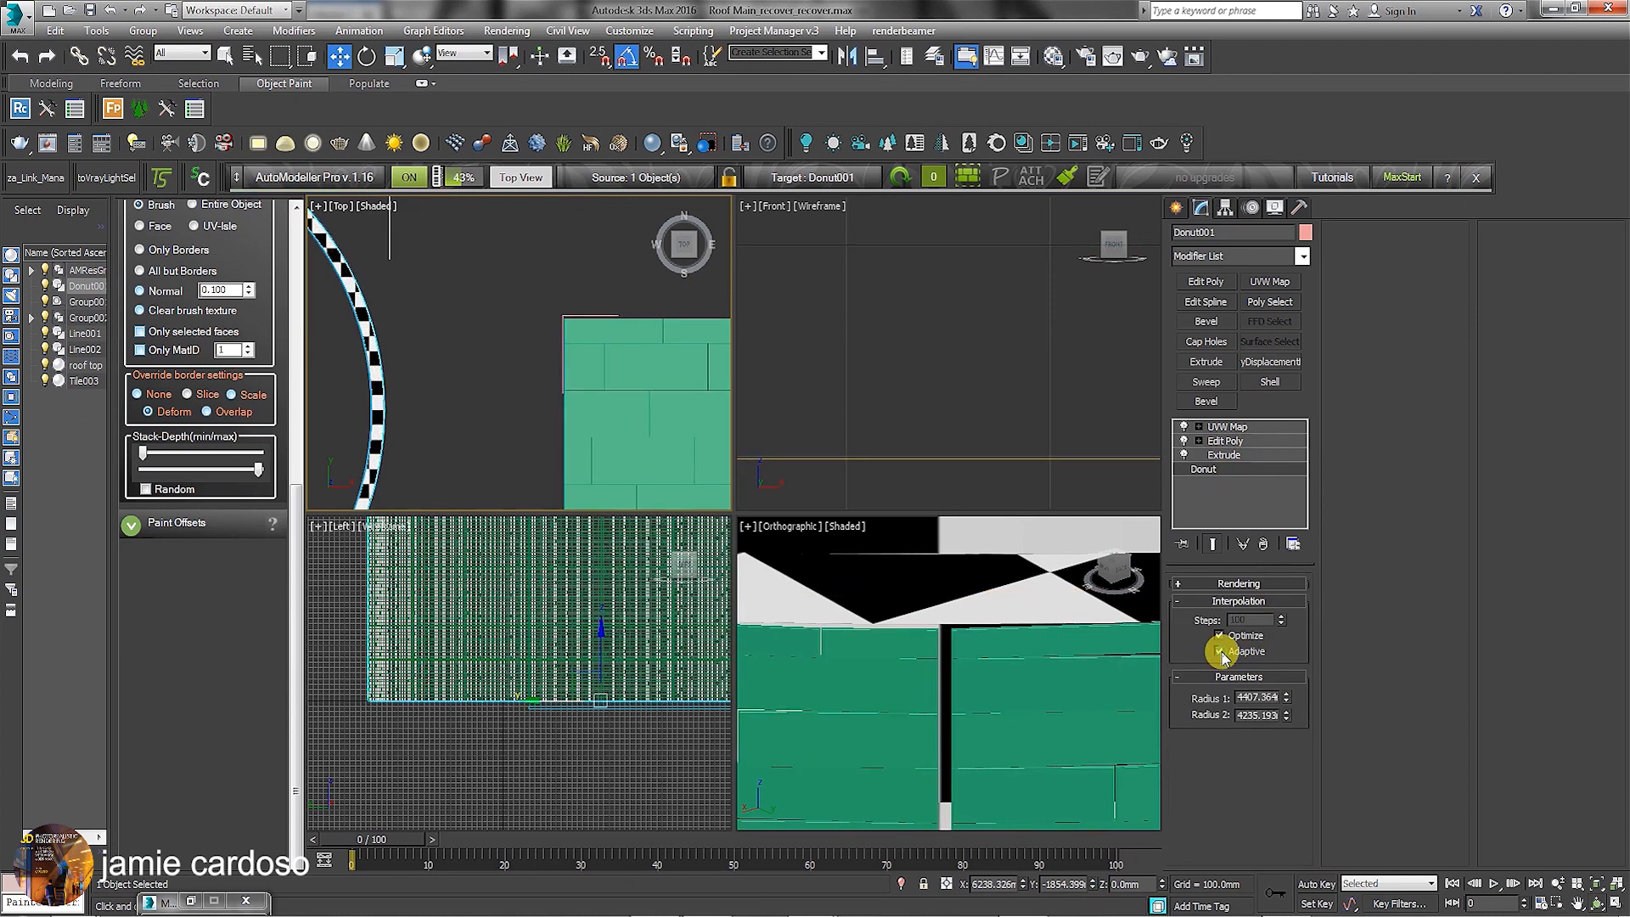
- Hide the checkered cylinder Donut001 so that only its painted board geometry is displayed
{"action": "middle_click_drag", "start_coordinate": [1039, 751], "coordinate": [545, 305]}
{"action": "key", "text": "alt+w"}
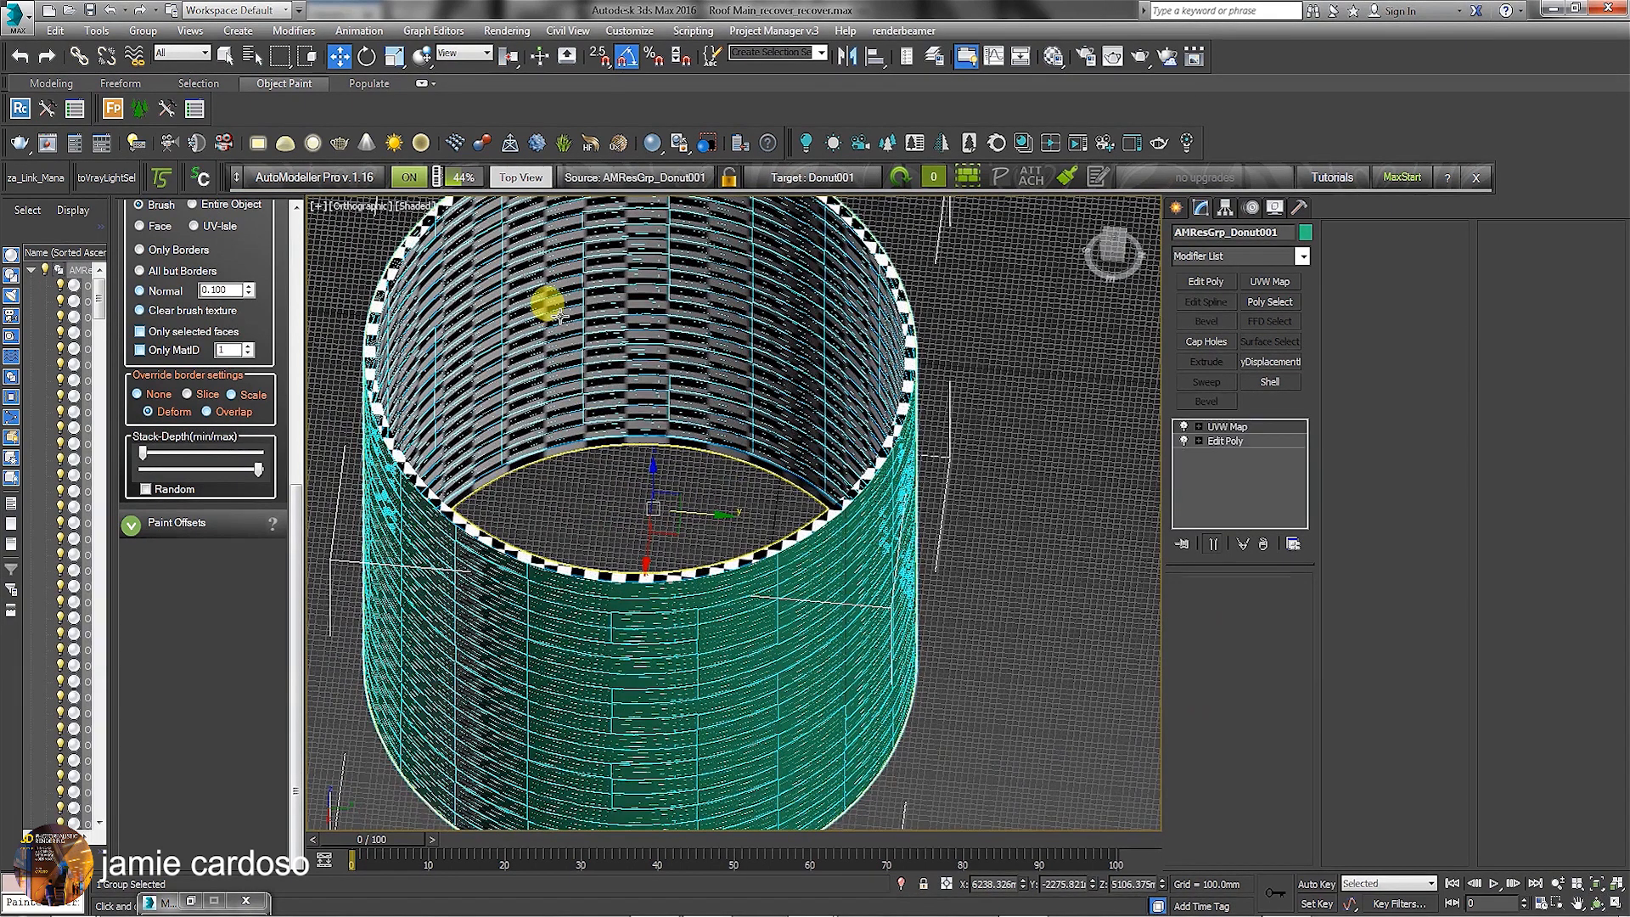
{"action": "left_click", "coordinate": [1273, 207]}
{"action": "left_click", "coordinate": [1259, 632]}
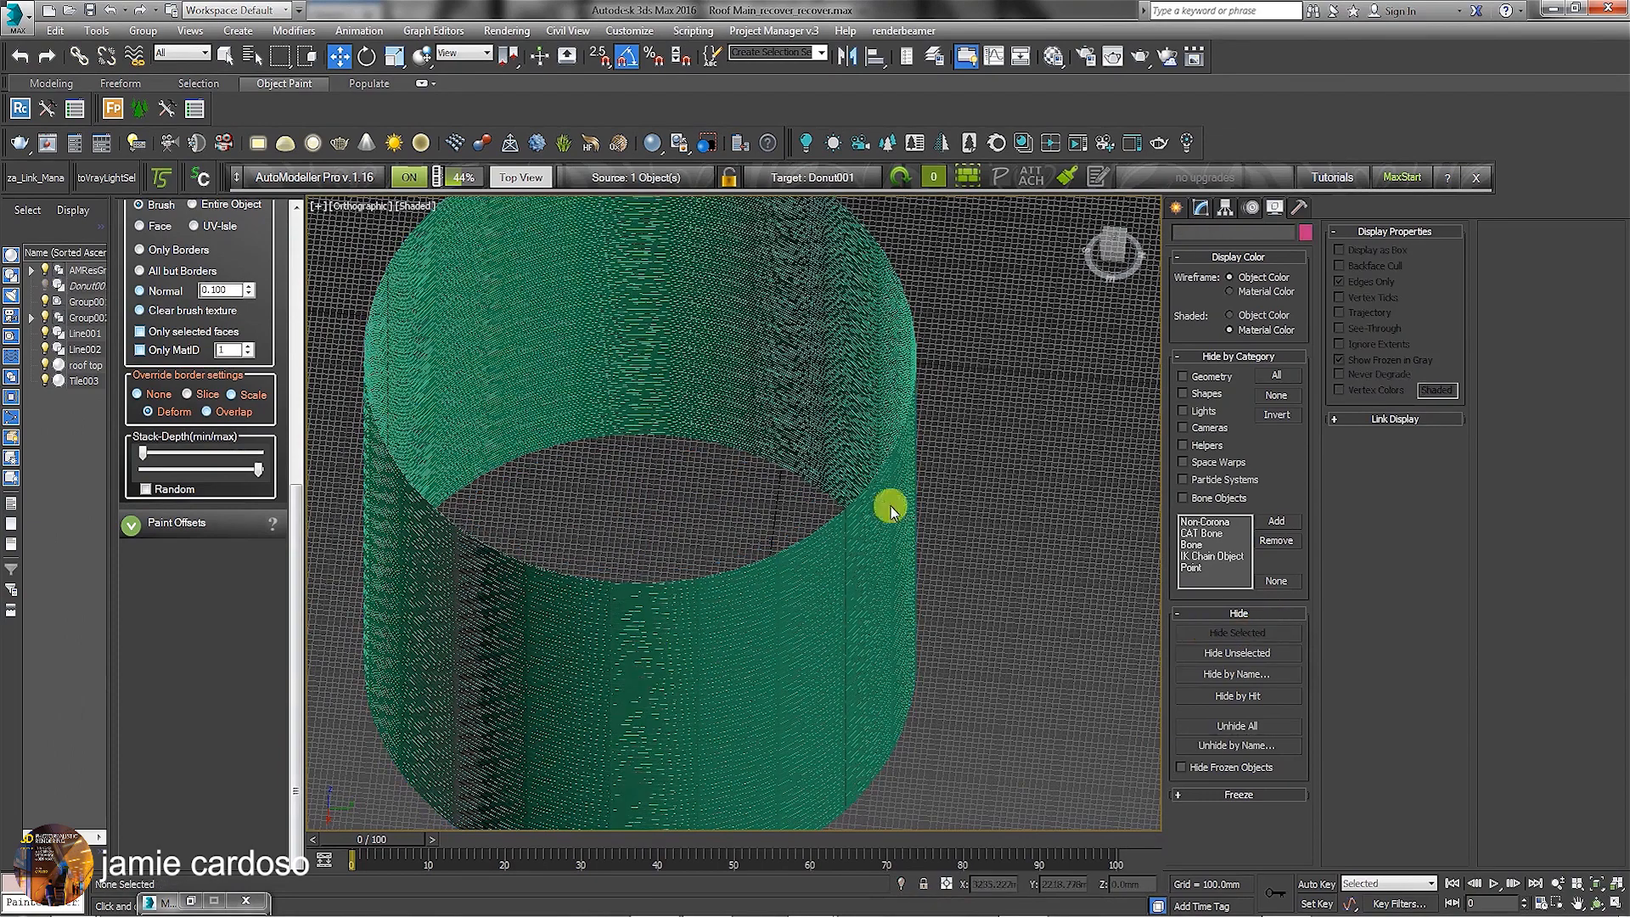
- Clone the green board rectangle Rectangle001 beside the original and give the copy a pink object color
{"action": "left_click", "coordinate": [849, 356]}
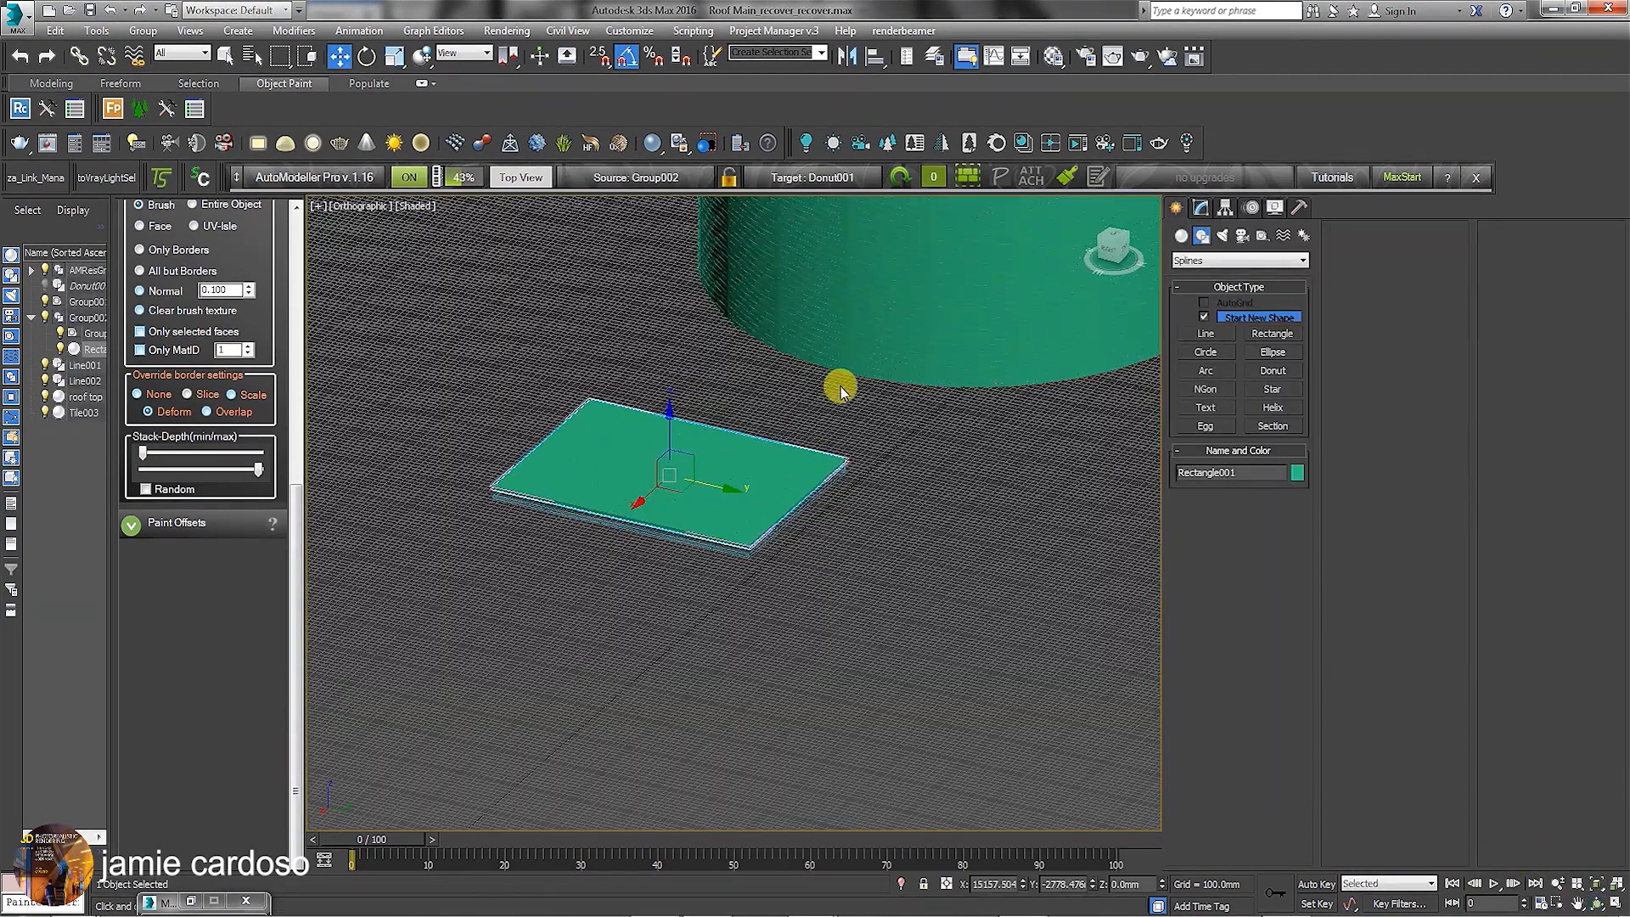
{"action": "left_click_drag", "start_coordinate": [662, 441], "coordinate": [978, 503]}
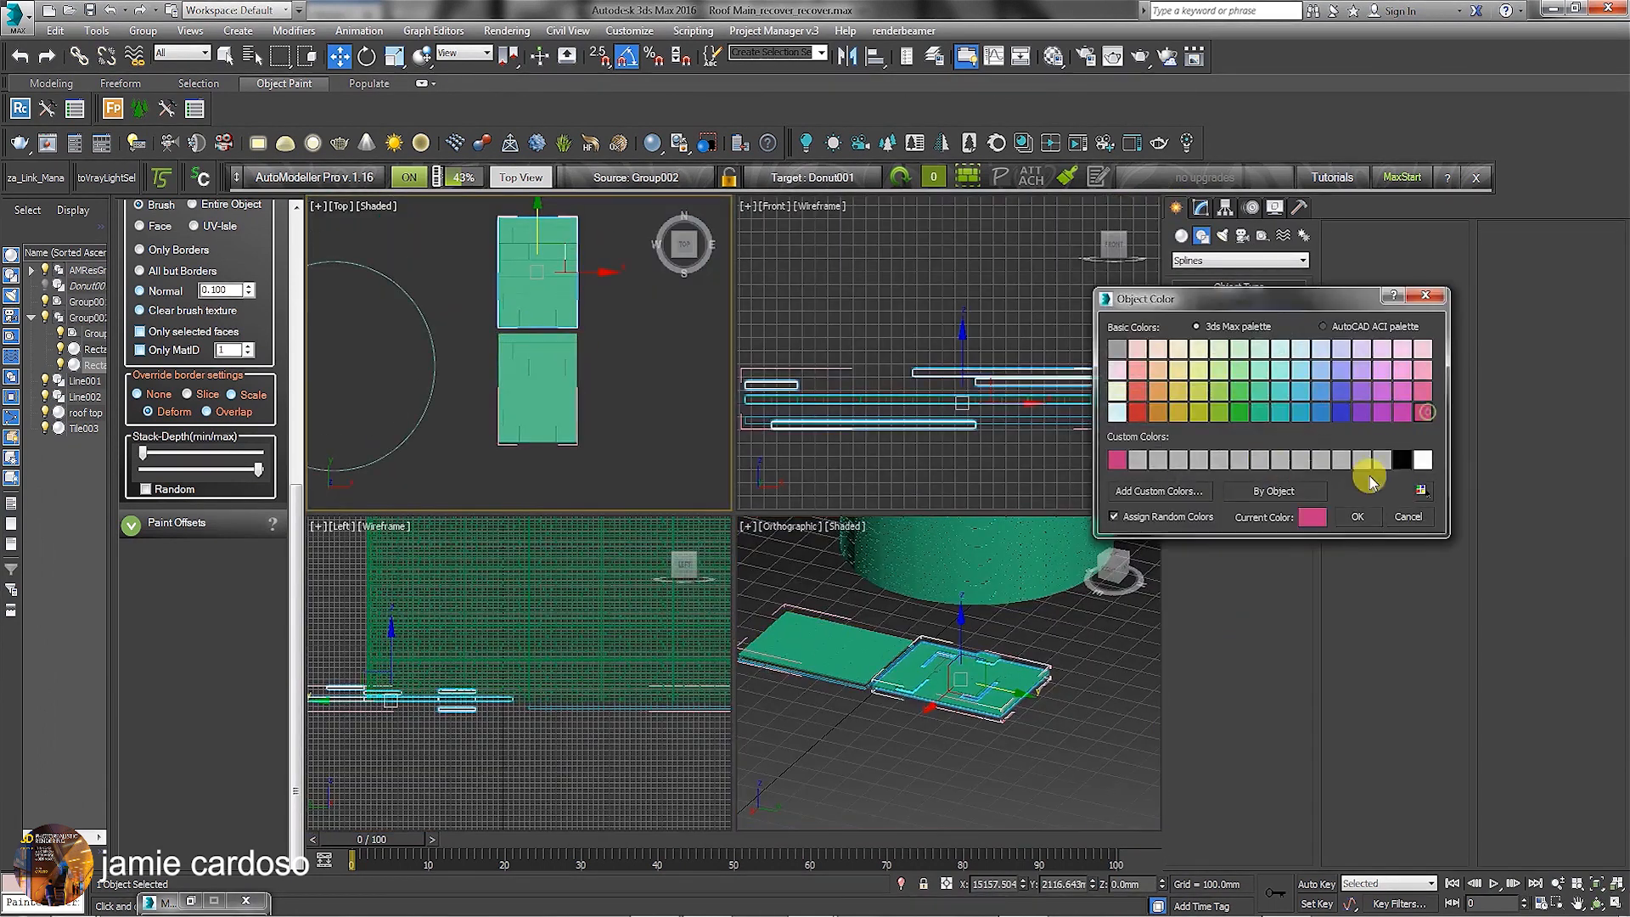
{"action": "left_click", "coordinate": [1395, 414]}
{"action": "left_click", "coordinate": [1358, 516]}
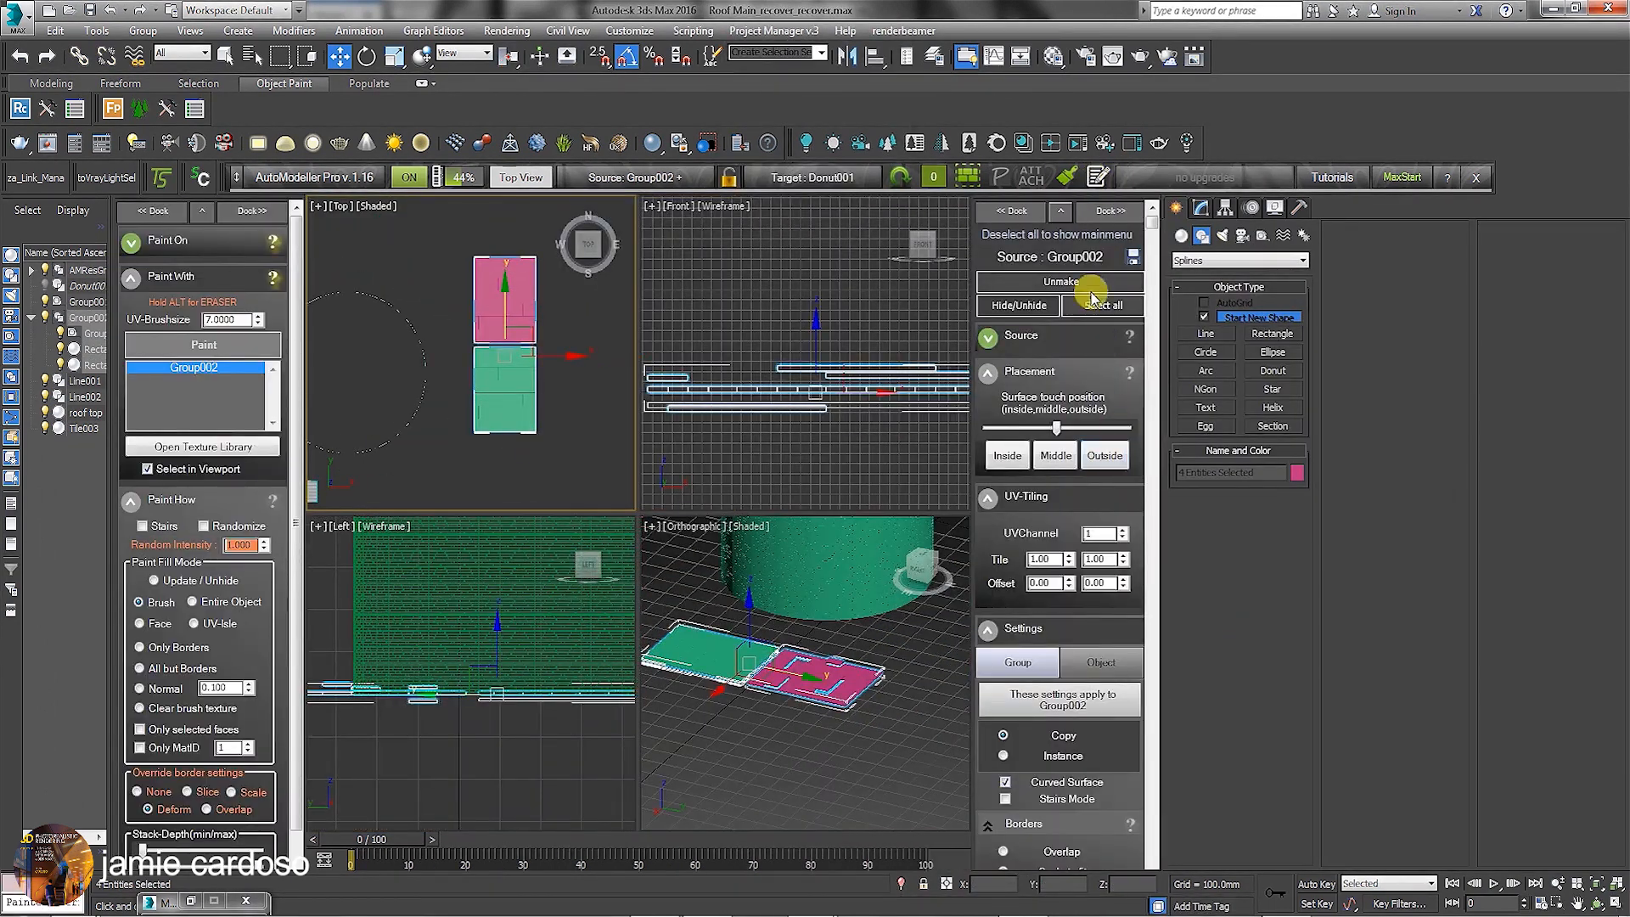
- Unmake the Group002 source and unhide the cylinder Donut001
{"action": "left_click", "coordinate": [1084, 287]}
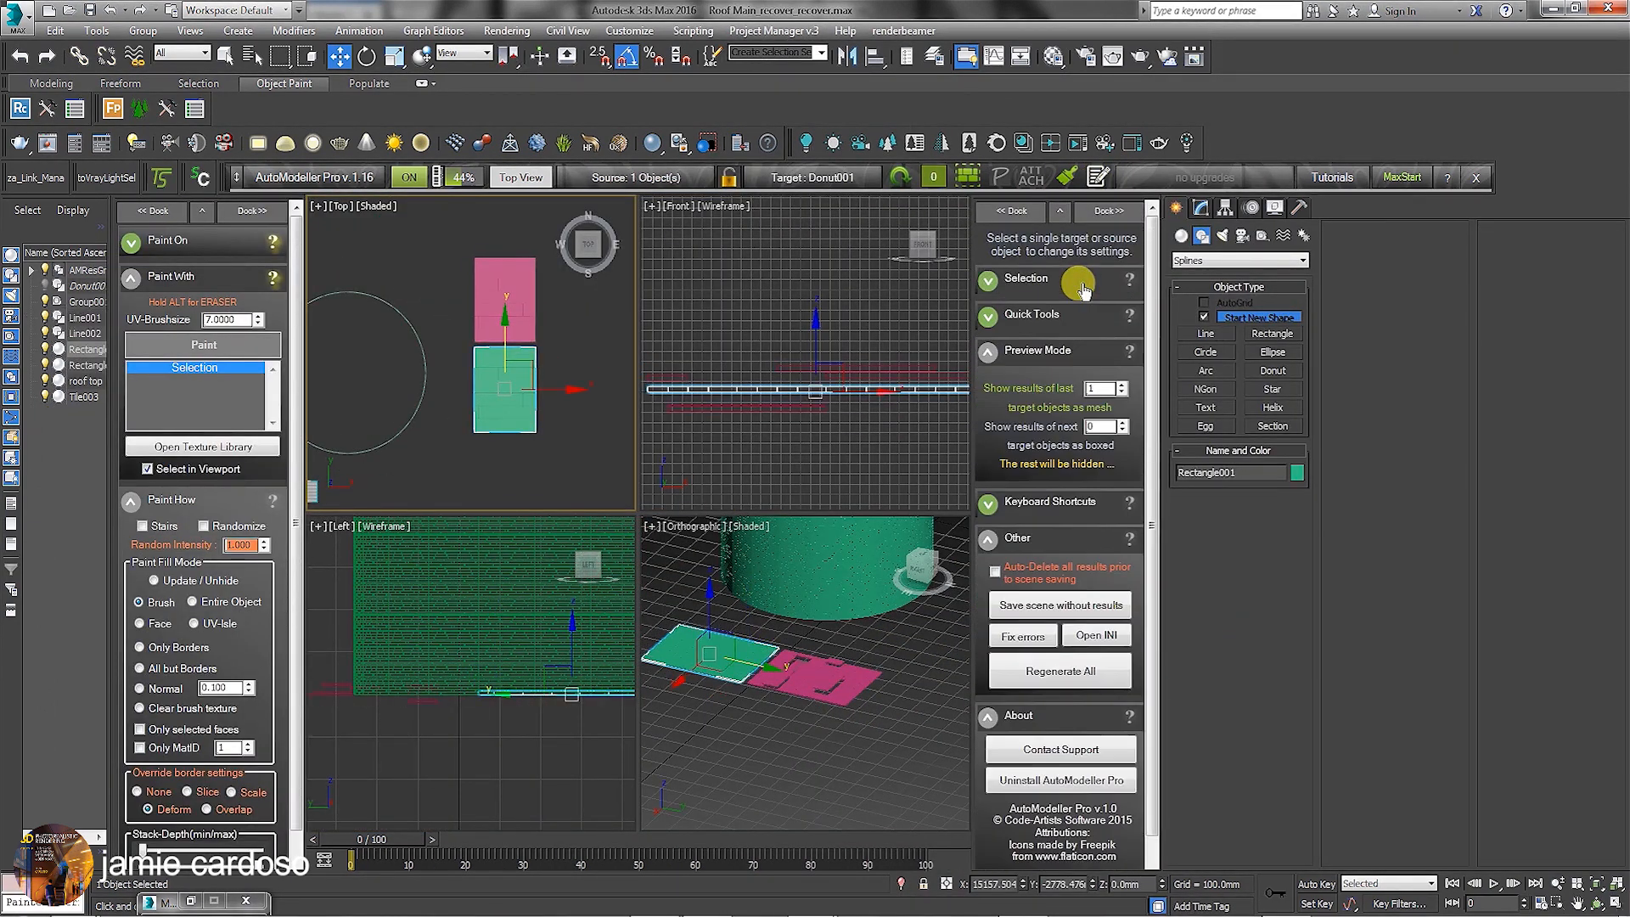
{"action": "left_click", "coordinate": [1273, 207]}
{"action": "left_click", "coordinate": [1237, 745]}
{"action": "left_click", "coordinate": [85, 119]}
{"action": "left_click", "coordinate": [517, 734]}
- Clear the paint mask of Donut001 and make the green and pink rectangles into one source
{"action": "left_click", "coordinate": [400, 320]}
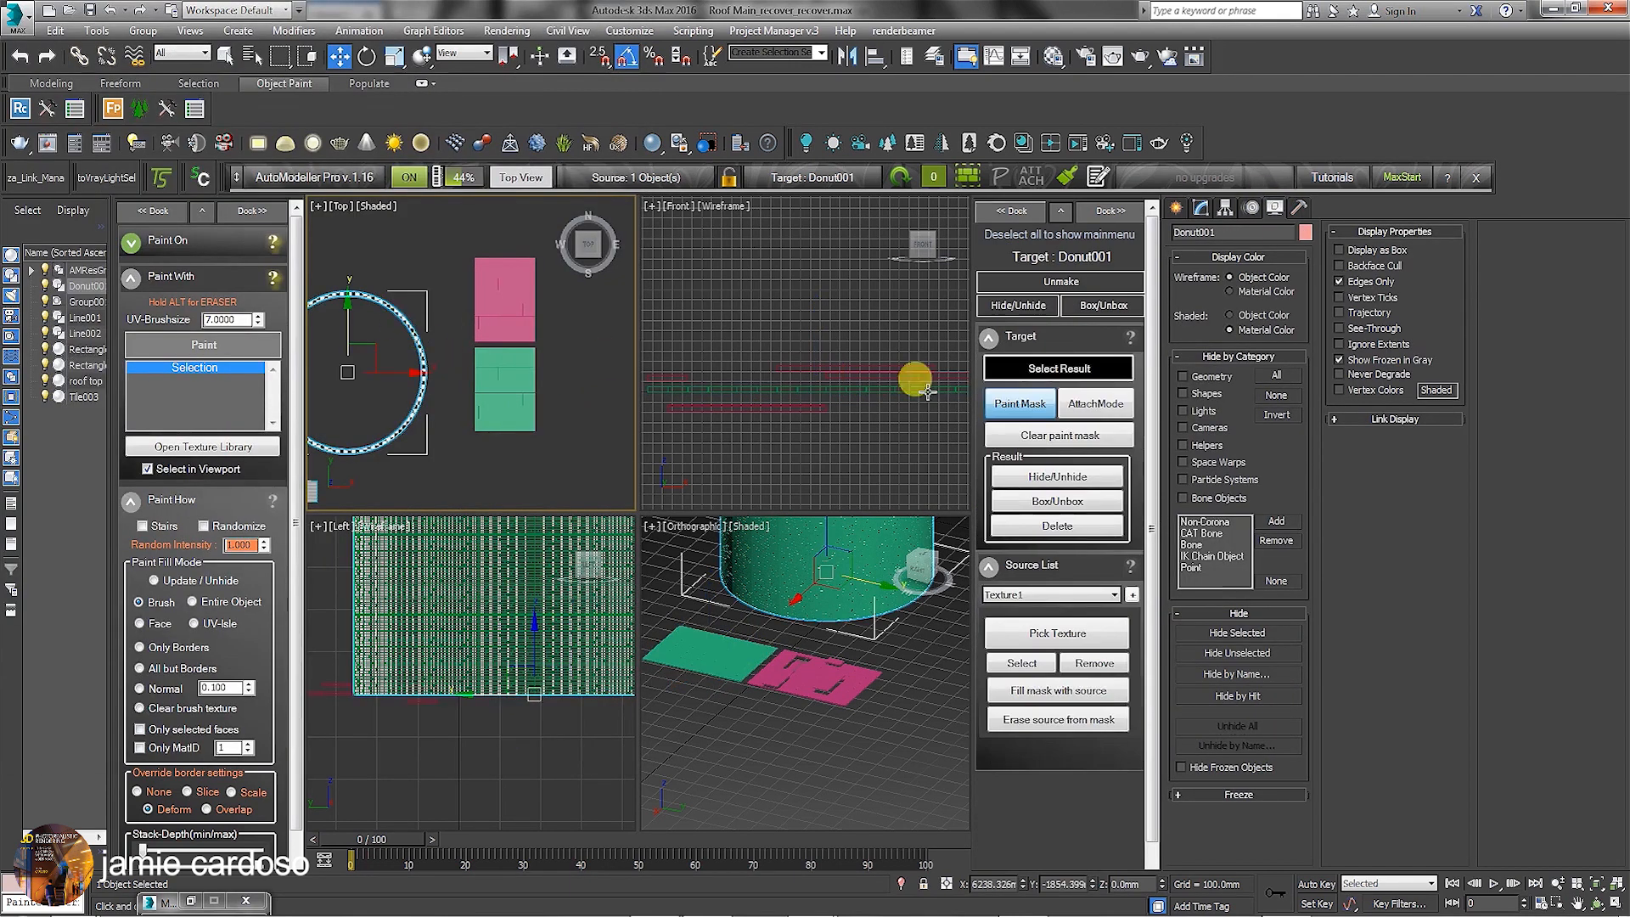
{"action": "left_click", "coordinate": [1075, 439]}
{"action": "left_click_drag", "start_coordinate": [564, 419], "coordinate": [475, 246]}
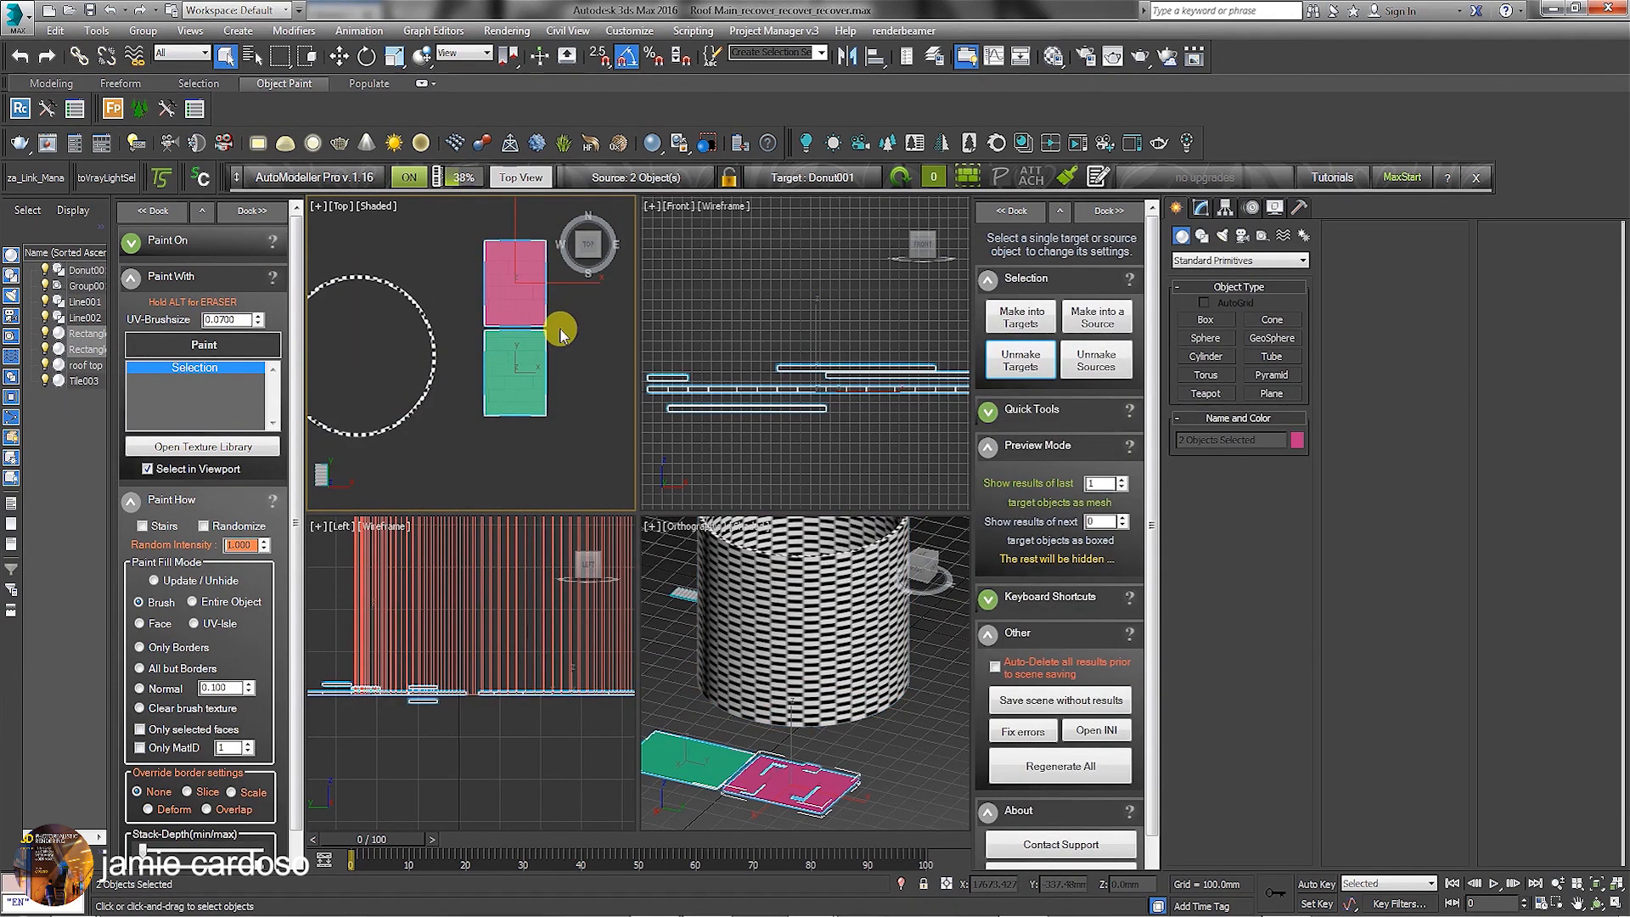
{"action": "left_click", "coordinate": [1114, 328]}
- Set the UV-Brushsize to 5 and the border override to Deform
{"action": "double_click", "coordinate": [243, 318]}
{"action": "type", "text": "5"}
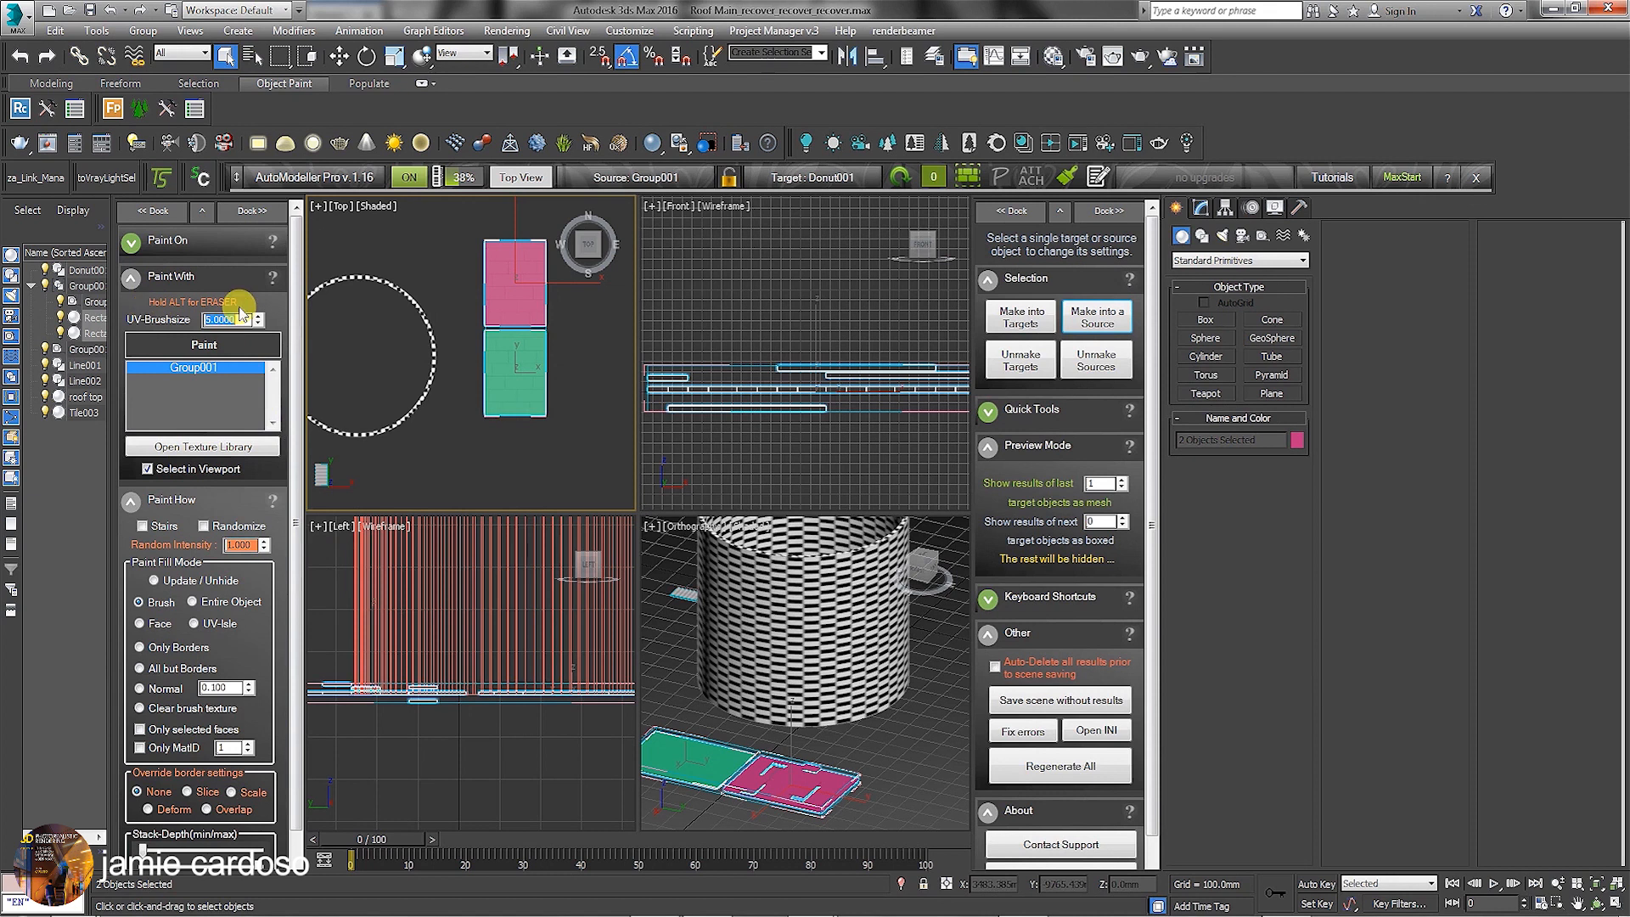
{"action": "left_click", "coordinate": [150, 811]}
- Paint the Group001 source over the checkered cylinder Donut001
{"action": "key", "text": "alt+w"}
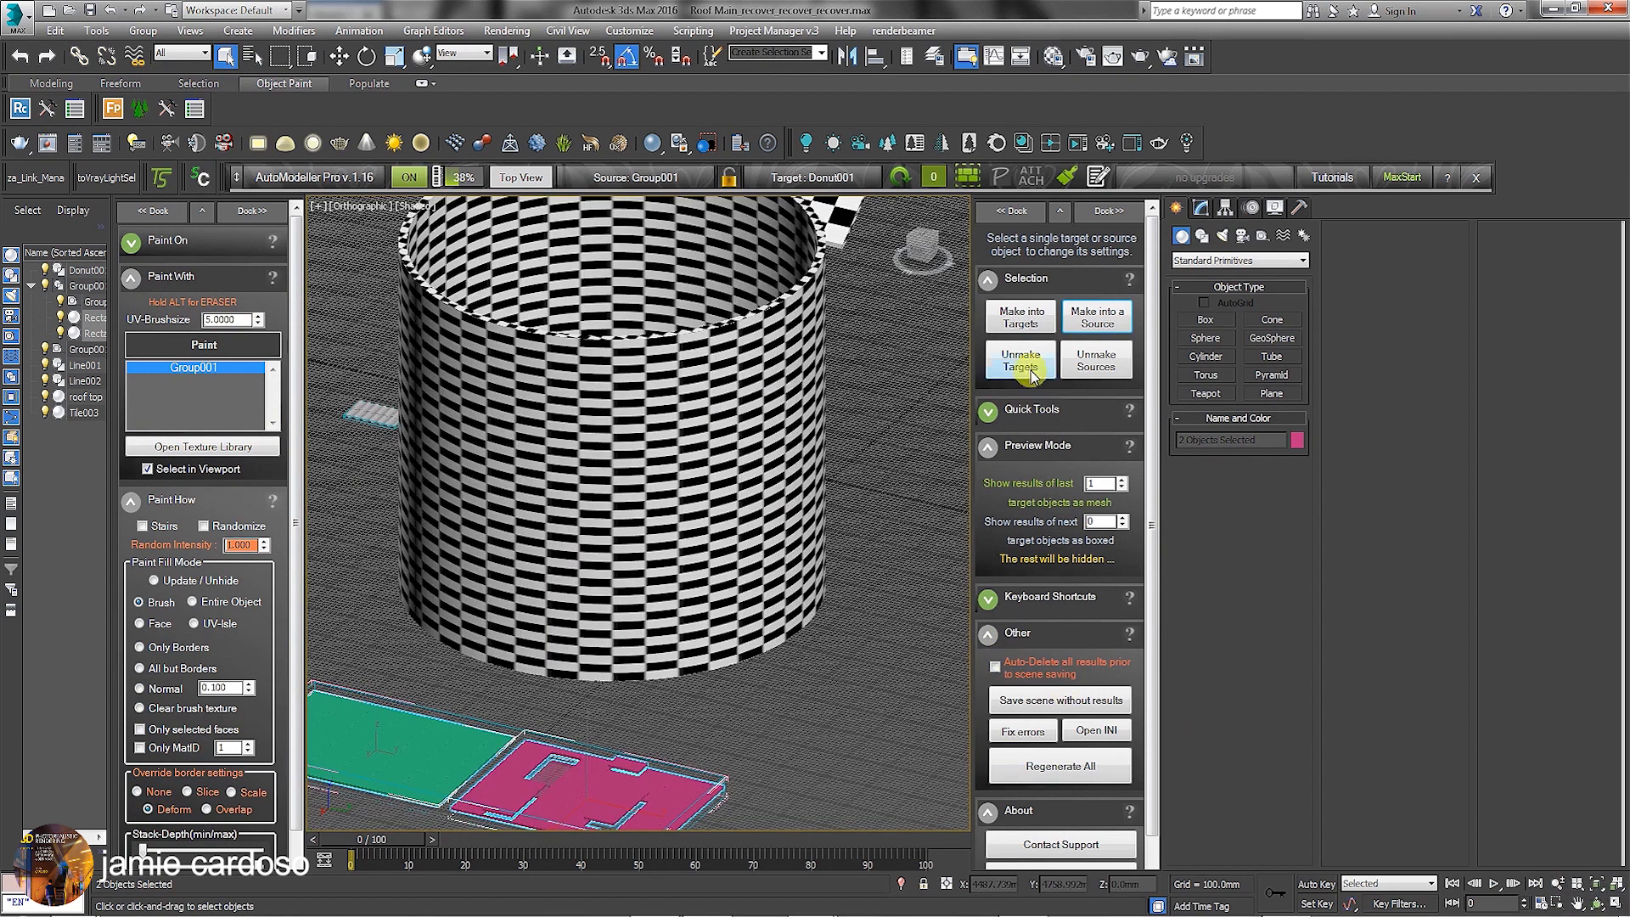
{"action": "left_click", "coordinate": [1068, 212]}
{"action": "left_click", "coordinate": [200, 350]}
{"action": "left_click_drag", "start_coordinate": [753, 404], "coordinate": [680, 582]}
{"action": "scroll", "coordinate": [681, 581], "scroll_direction": "down", "scroll_amount": 3}
{"action": "mouse_move", "coordinate": [927, 565]}
{"action": "middle_mouse_down", "text": "alt"}
{"action": "mouse_move", "coordinate": [757, 563]}
{"action": "mouse_move", "coordinate": [604, 459]}
{"action": "middle_mouse_up", "text": "alt"}
{"action": "mouse_move", "coordinate": [604, 458]}
{"action": "left_mouse_down"}
{"action": "mouse_move", "coordinate": [626, 466]}
{"action": "mouse_move", "coordinate": [640, 643]}
{"action": "left_mouse_up"}
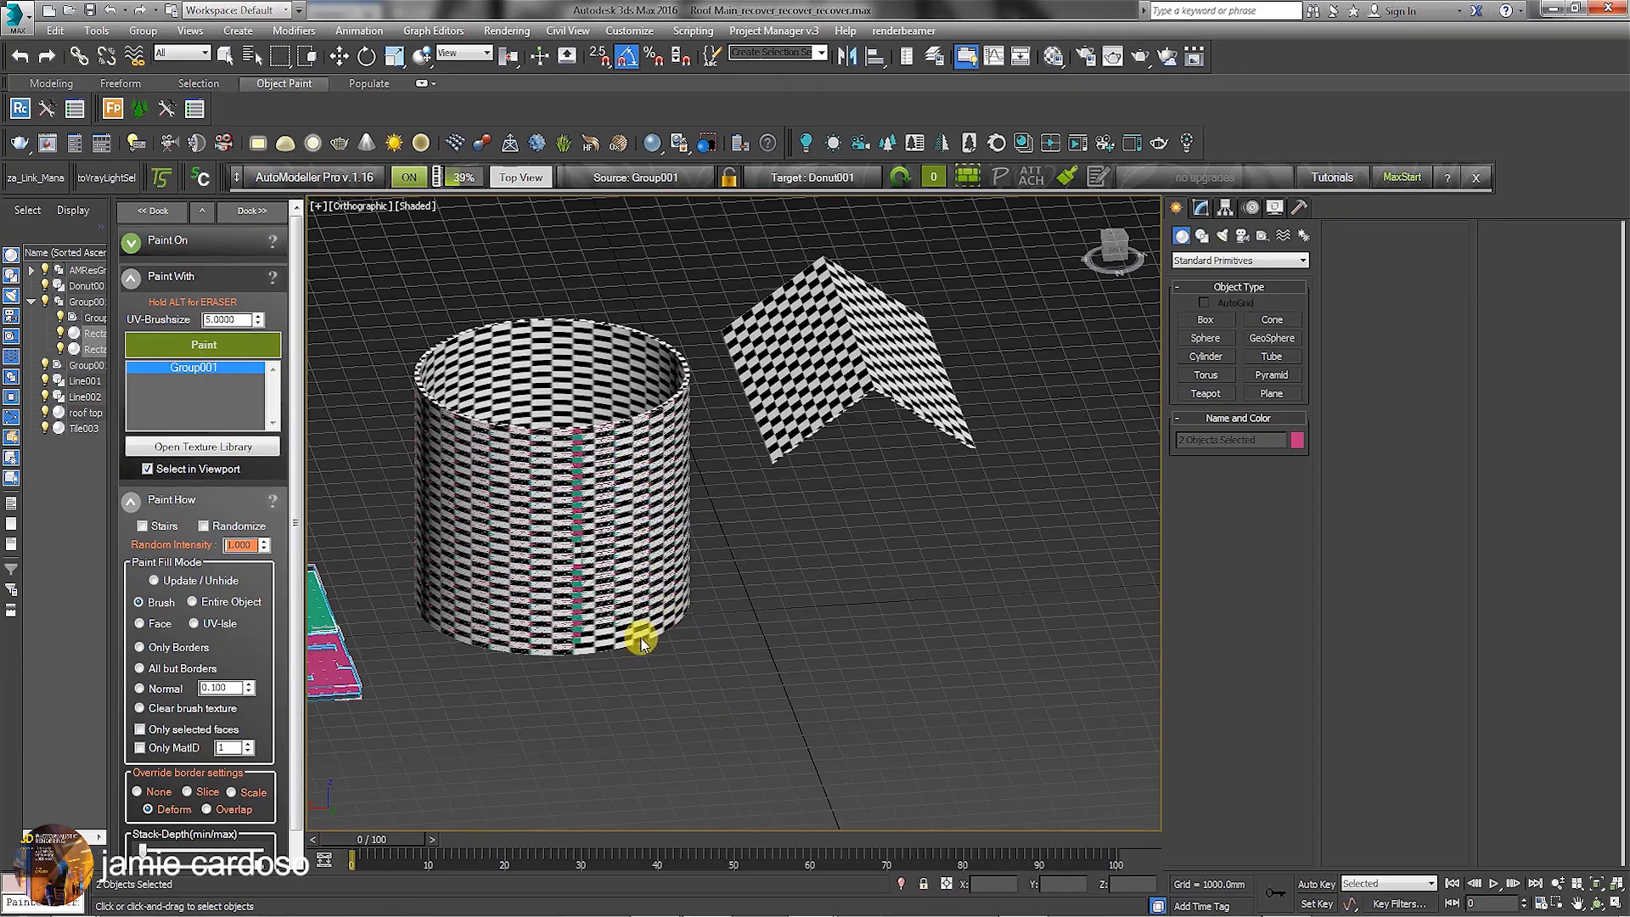
- Move the pink board Rectangle002 about 315 mm along negative Y to meet the green board's edge
{"action": "mouse_move", "coordinate": [641, 643]}
{"action": "middle_mouse_down", "text": "alt"}
{"action": "mouse_move", "coordinate": [527, 520]}
{"action": "mouse_move", "coordinate": [597, 418]}
{"action": "mouse_move", "coordinate": [533, 376]}
{"action": "middle_mouse_up", "text": "alt"}
{"action": "middle_click_drag", "start_coordinate": [685, 426], "coordinate": [807, 605]}
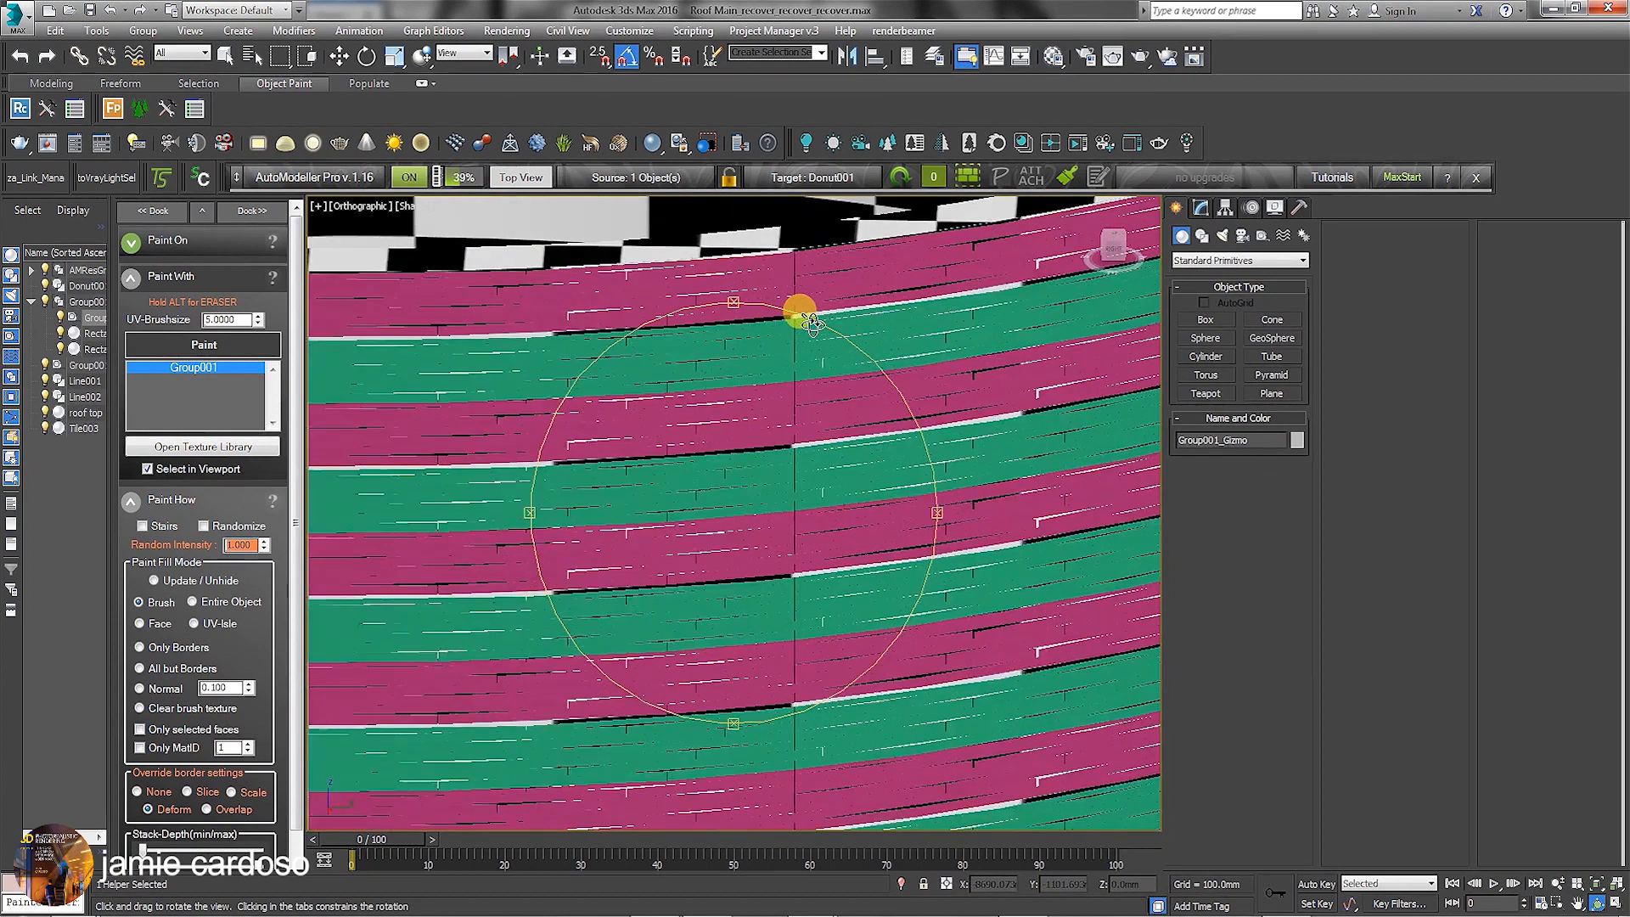
{"action": "middle_click_drag", "start_coordinate": [787, 306], "coordinate": [829, 333], "text": "alt"}
{"action": "scroll", "coordinate": [831, 334], "scroll_direction": "down", "scroll_amount": 8}
{"action": "scroll", "coordinate": [546, 525], "scroll_direction": "up", "scroll_amount": 5}
{"action": "right_click", "coordinate": [626, 538]}
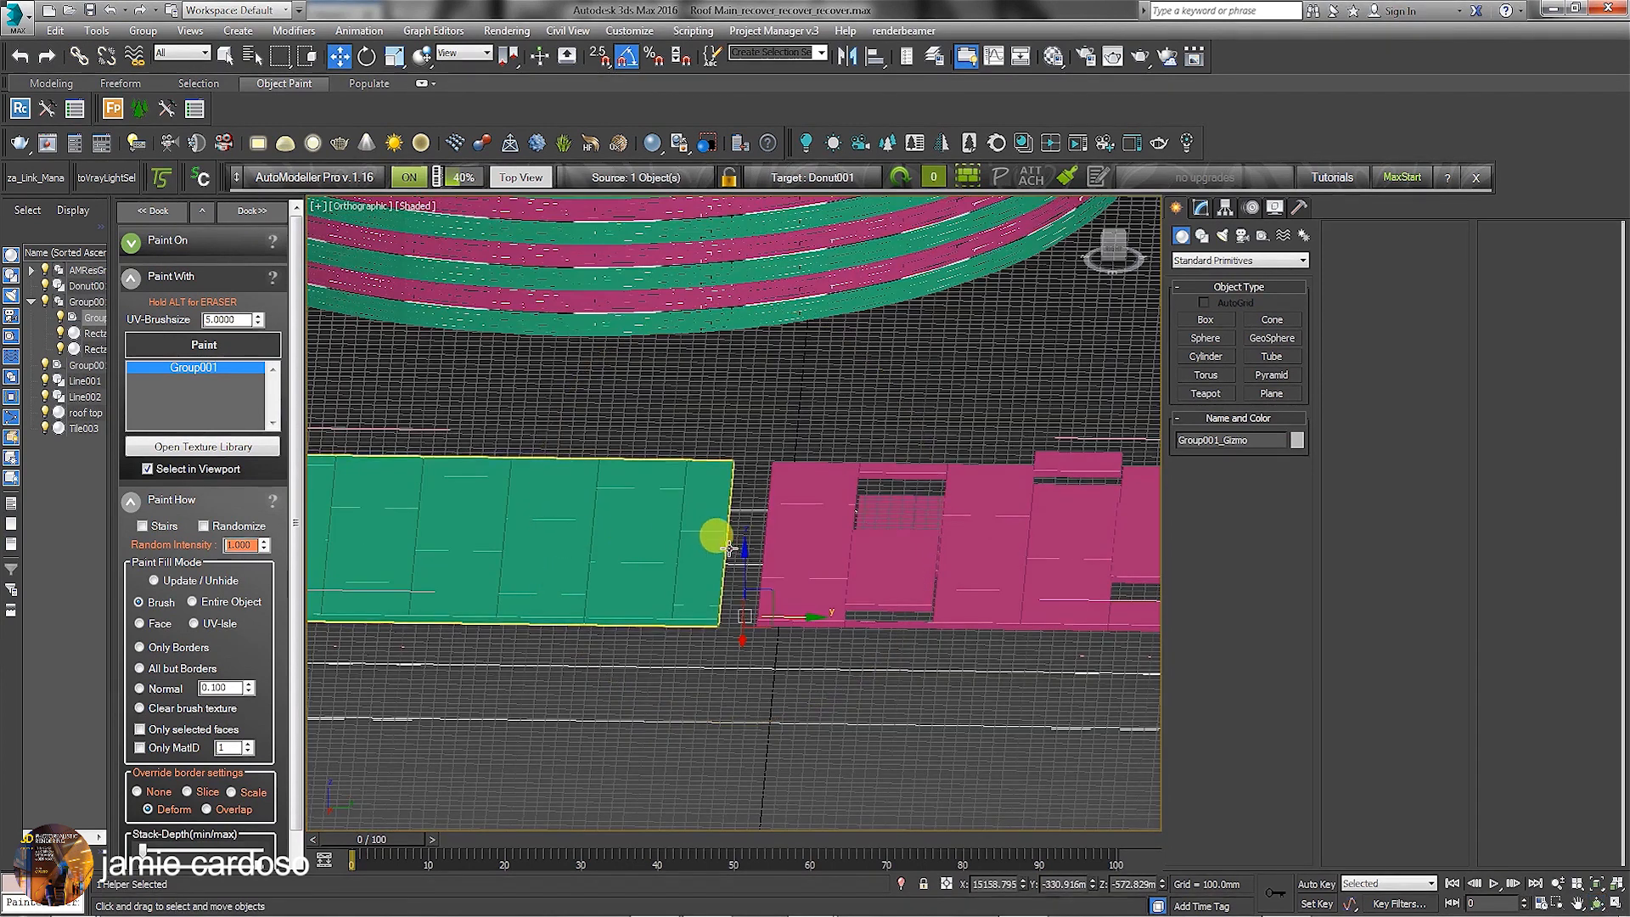
{"action": "left_click", "coordinate": [790, 469]}
{"action": "left_click_drag", "start_coordinate": [1034, 535], "coordinate": [999, 535]}
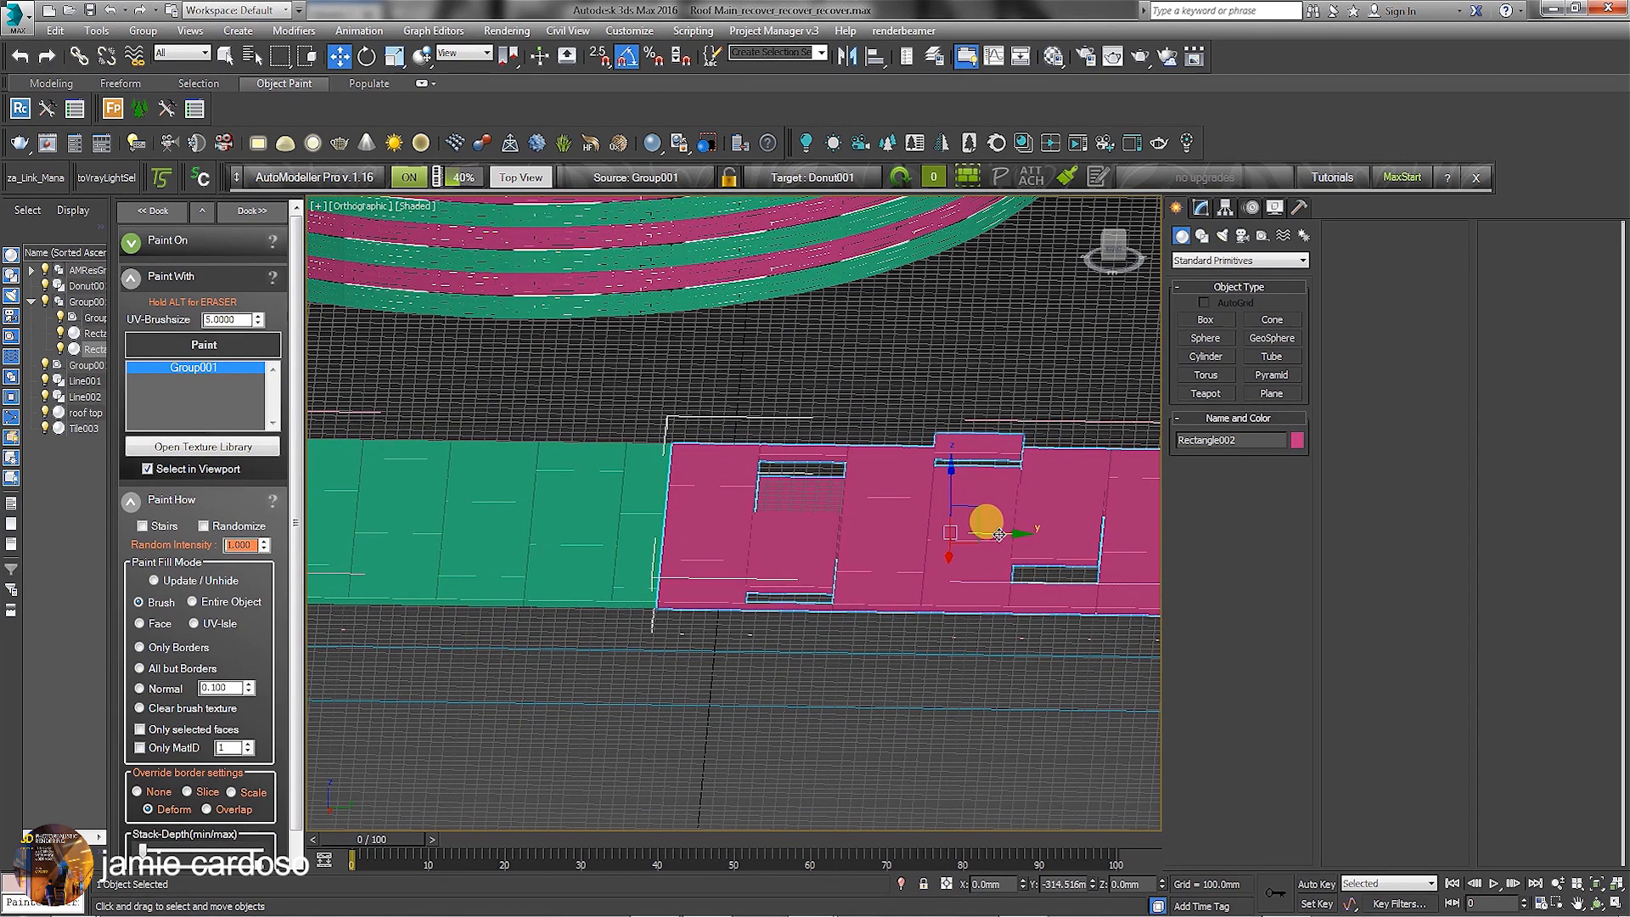
- Examine the updated cylinder, then review the Group001 source settings and the painting options
{"action": "scroll", "coordinate": [819, 501], "scroll_direction": "down", "scroll_amount": 4}
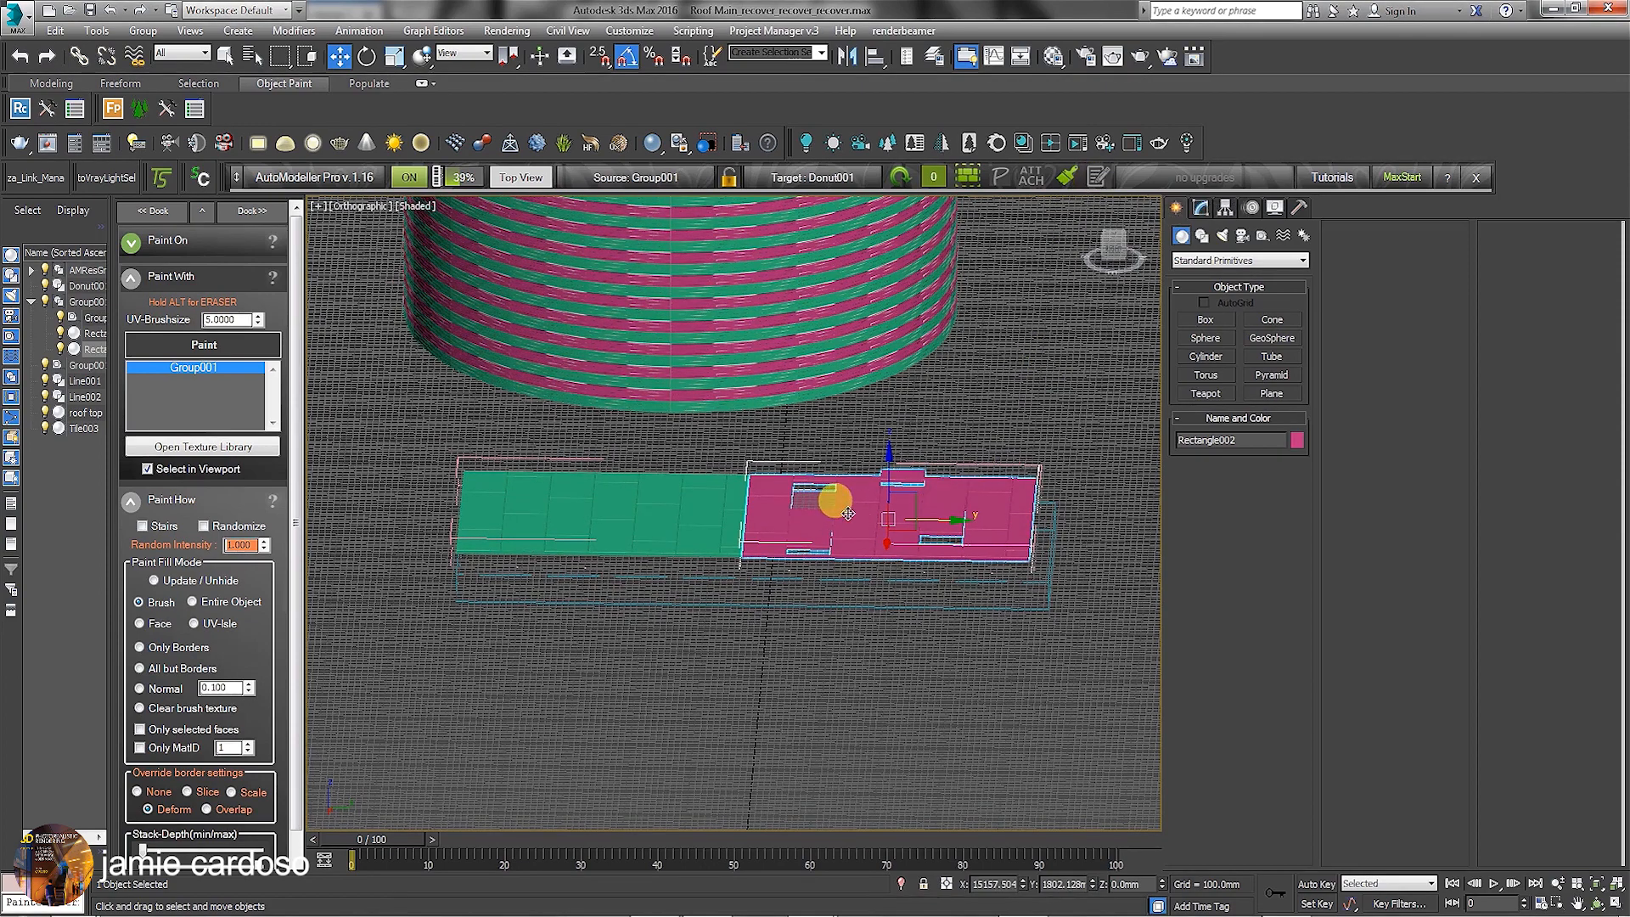
{"action": "scroll", "coordinate": [866, 567], "scroll_direction": "up", "scroll_amount": 2}
{"action": "scroll", "coordinate": [521, 258], "scroll_direction": "up", "scroll_amount": 2}
{"action": "key", "text": "alt+w"}
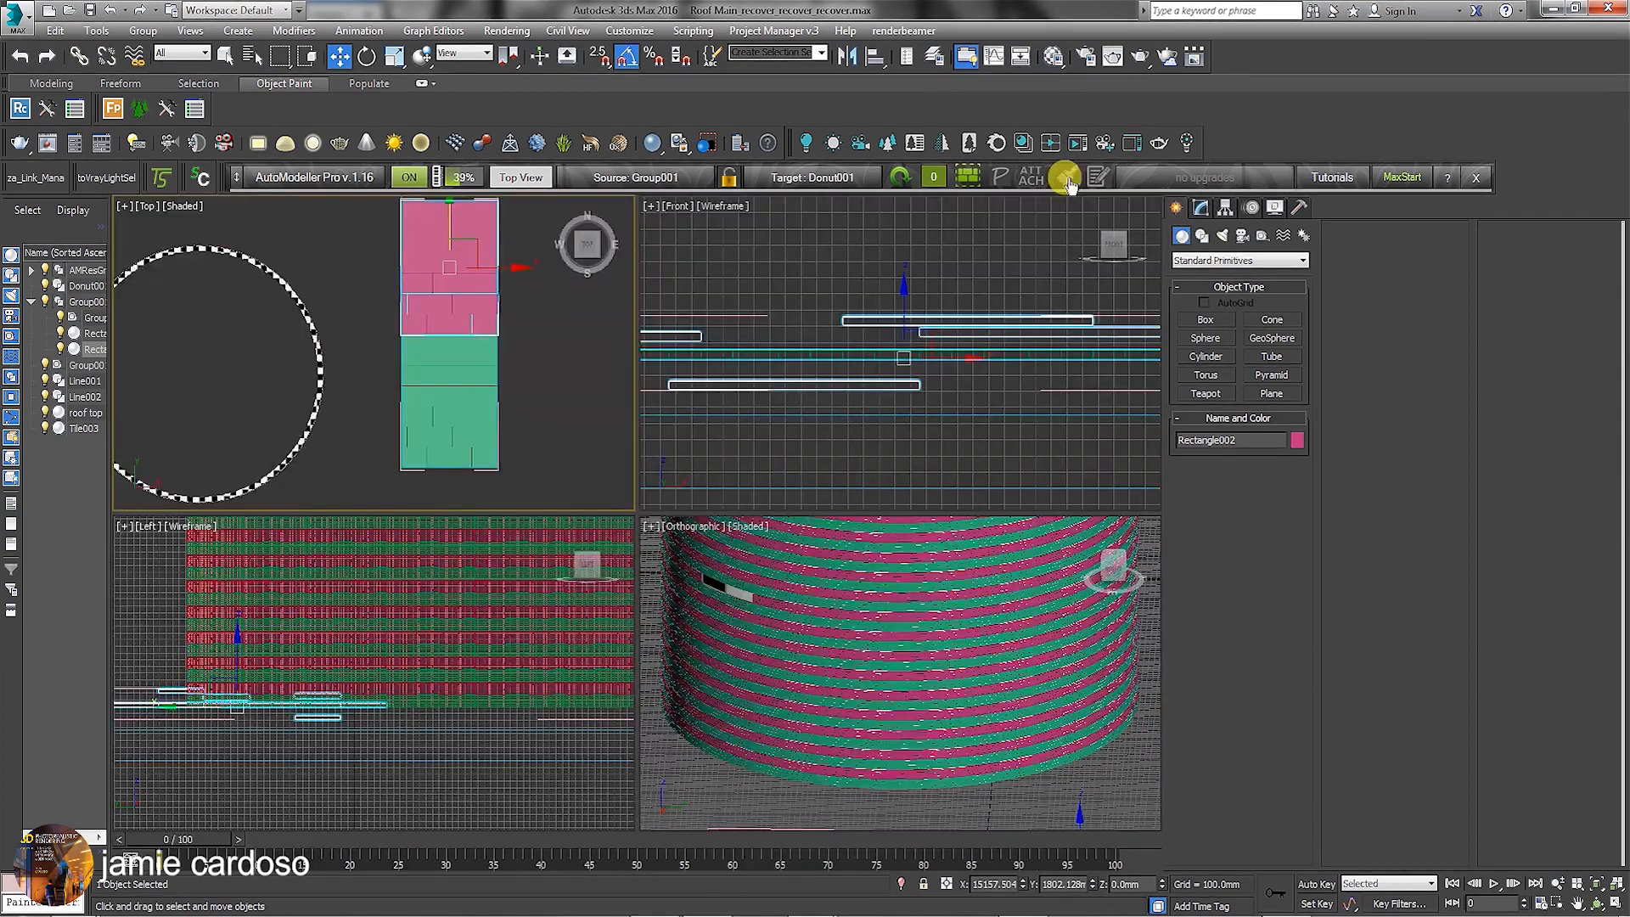
{"action": "left_click", "coordinate": [1093, 179]}
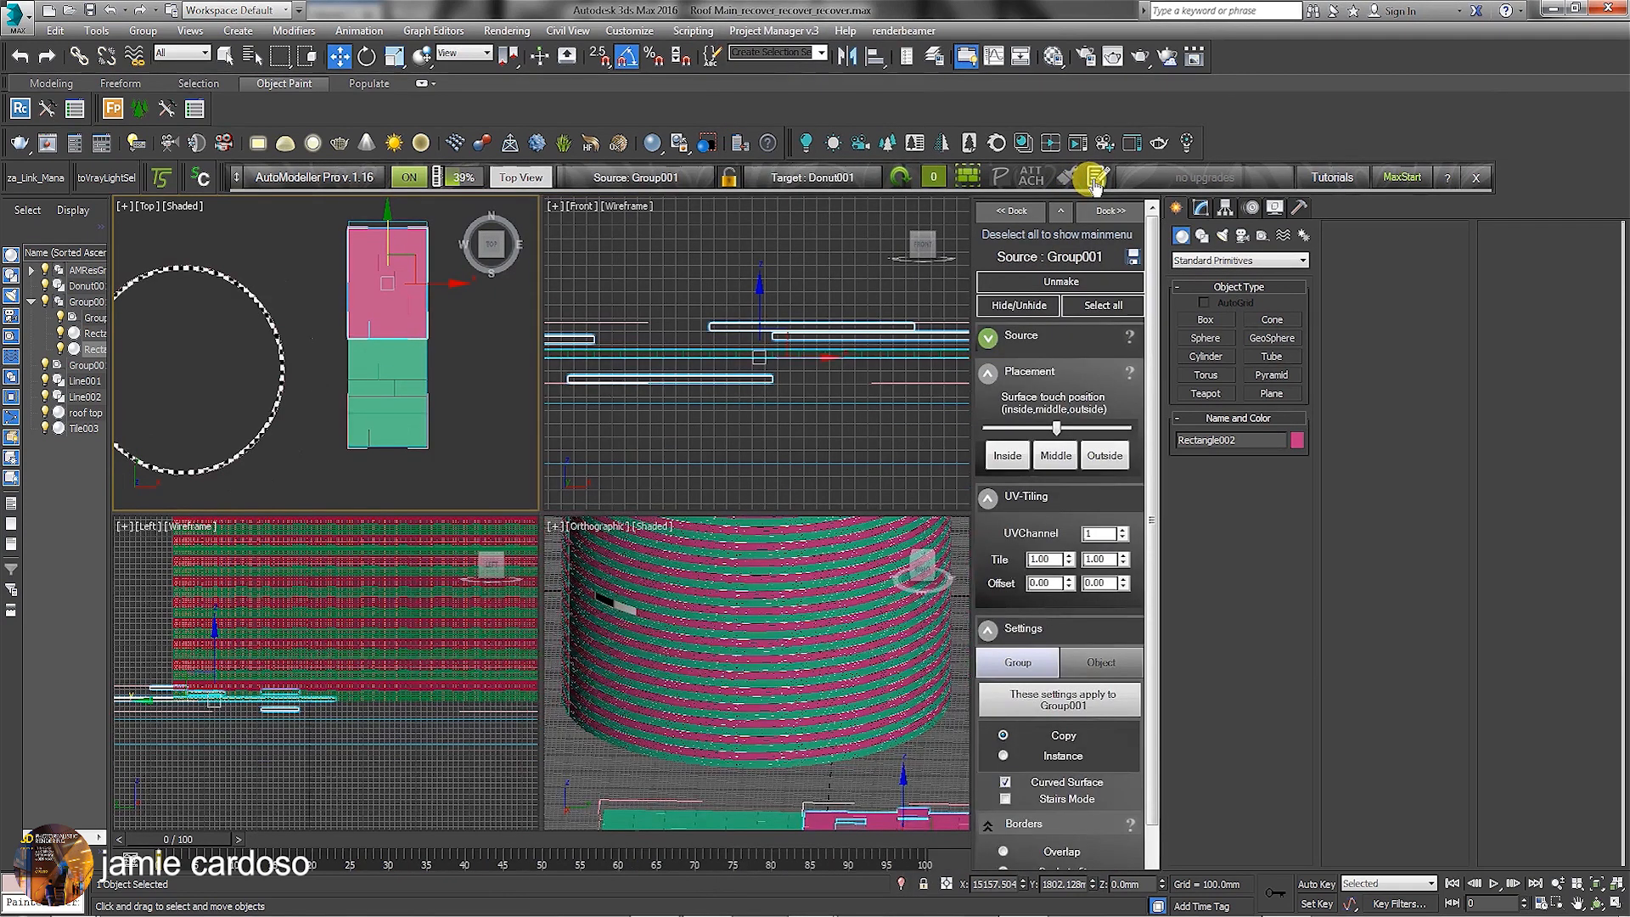
{"action": "left_click", "coordinate": [1061, 677]}
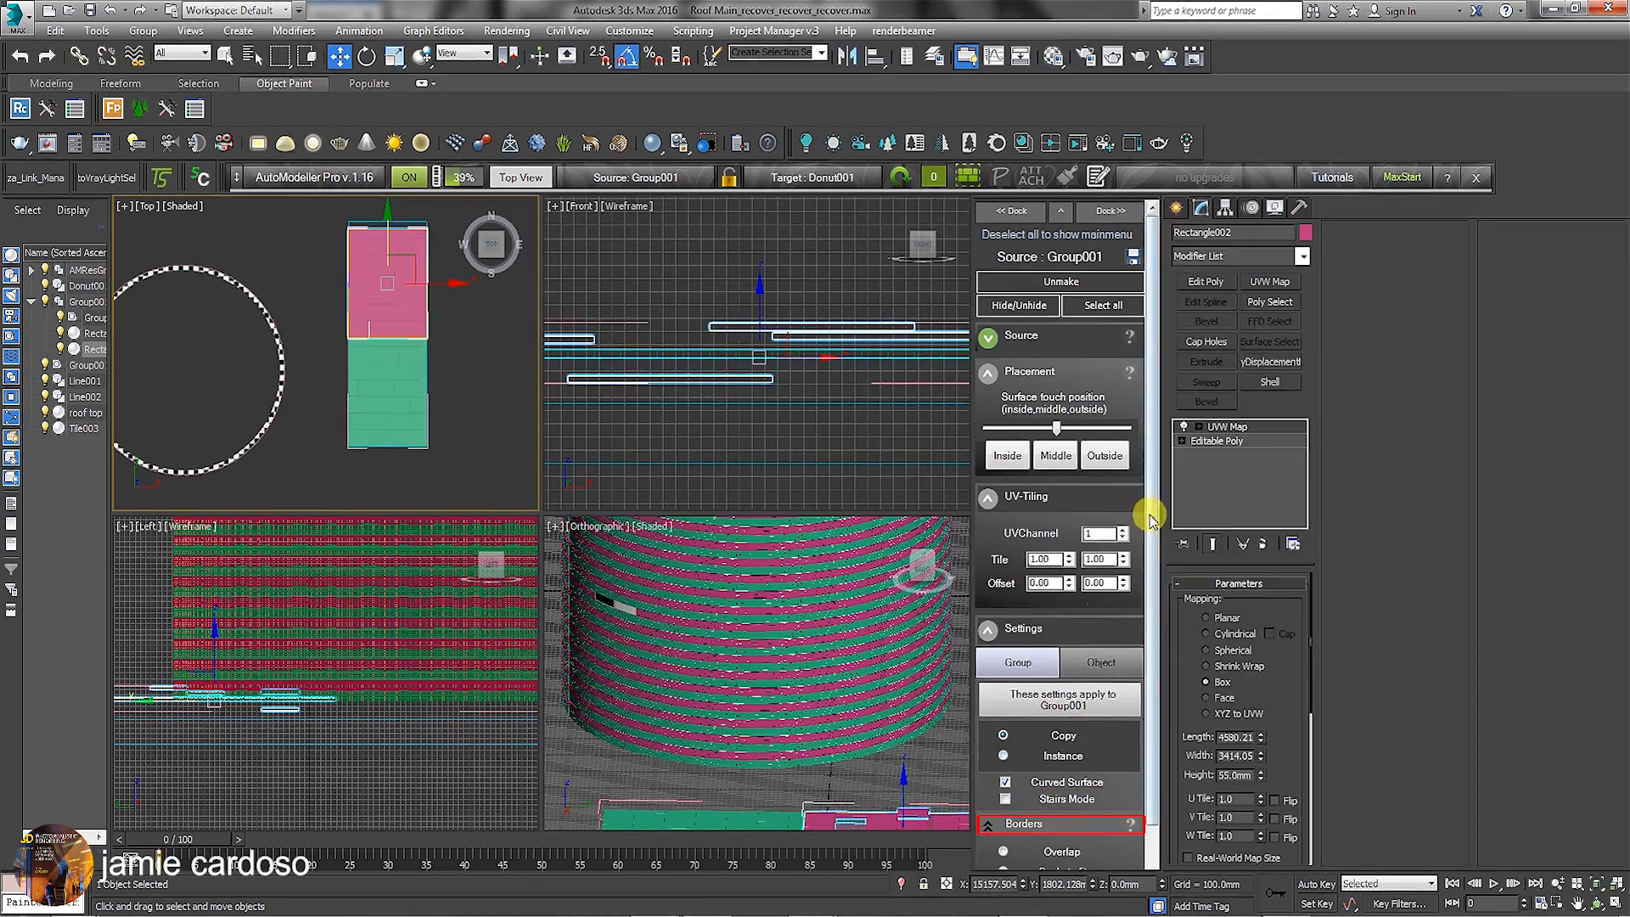
{"action": "left_click", "coordinate": [1067, 176]}
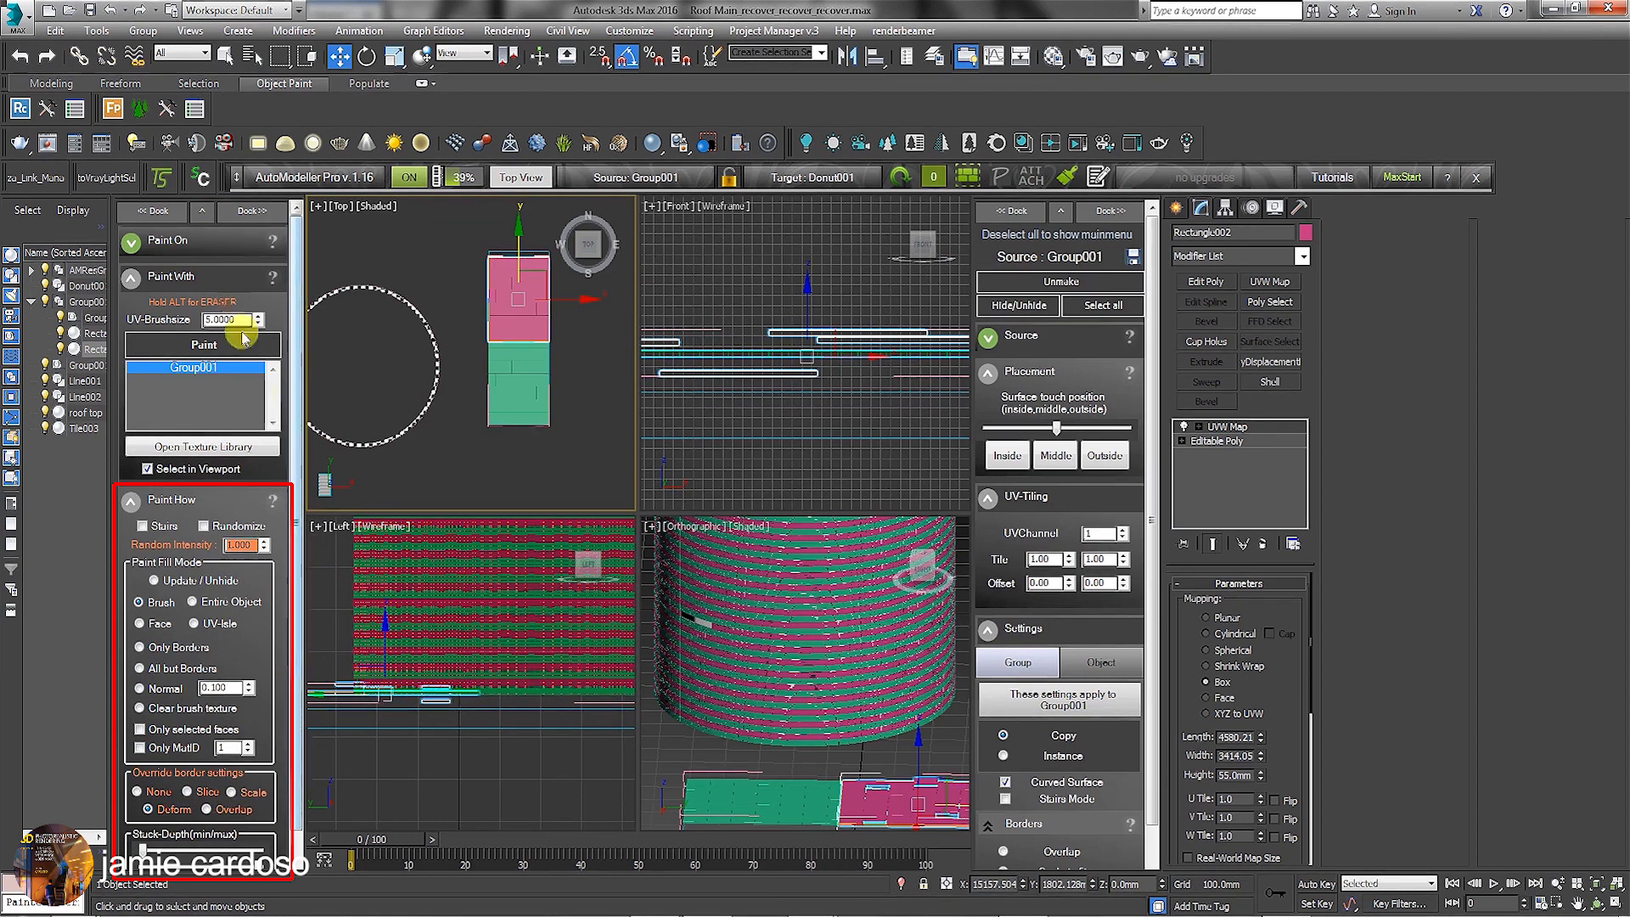
- Isolate the result group AMResGrp_Donut001 and ungroup it
{"action": "right_click", "coordinate": [815, 647]}
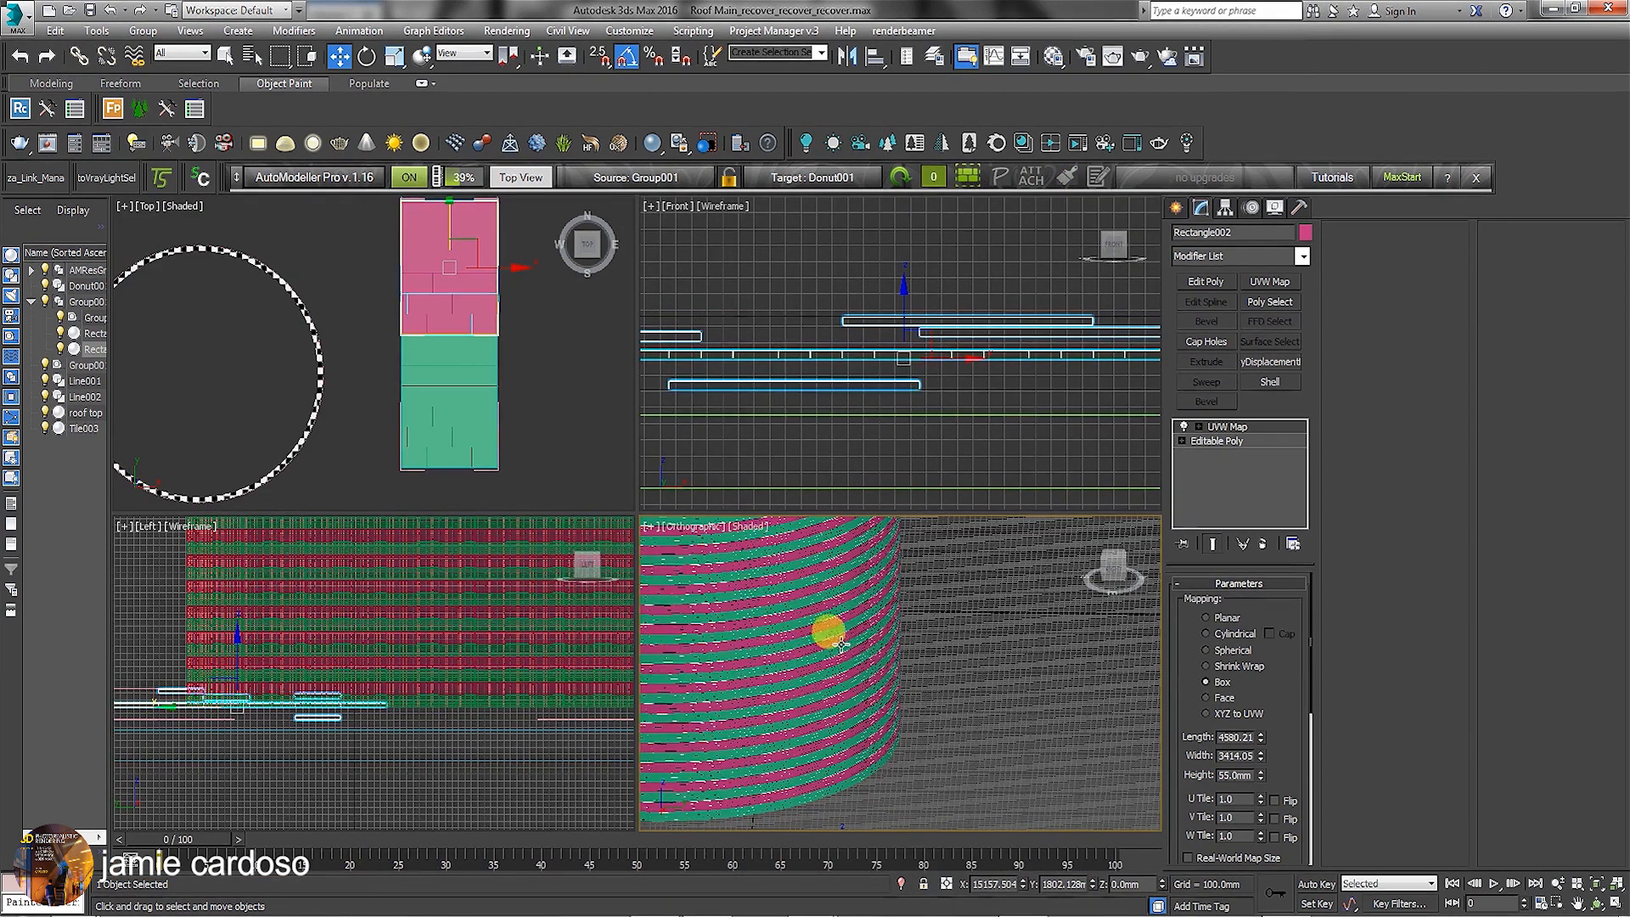
{"action": "left_click", "coordinate": [817, 577]}
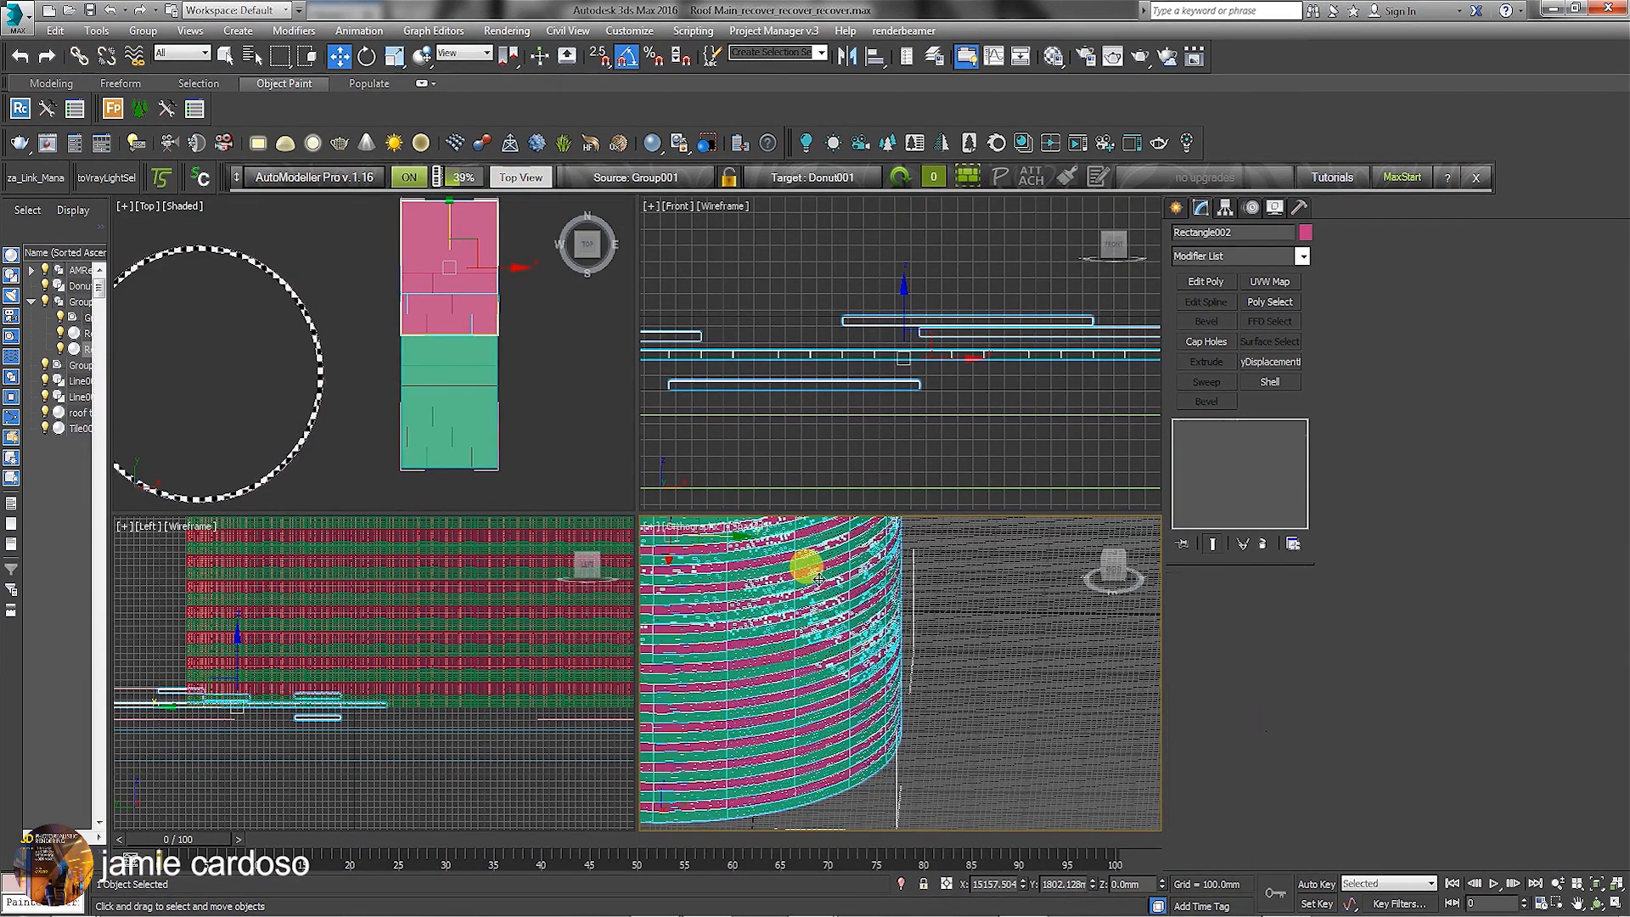
{"action": "left_click", "coordinate": [818, 579]}
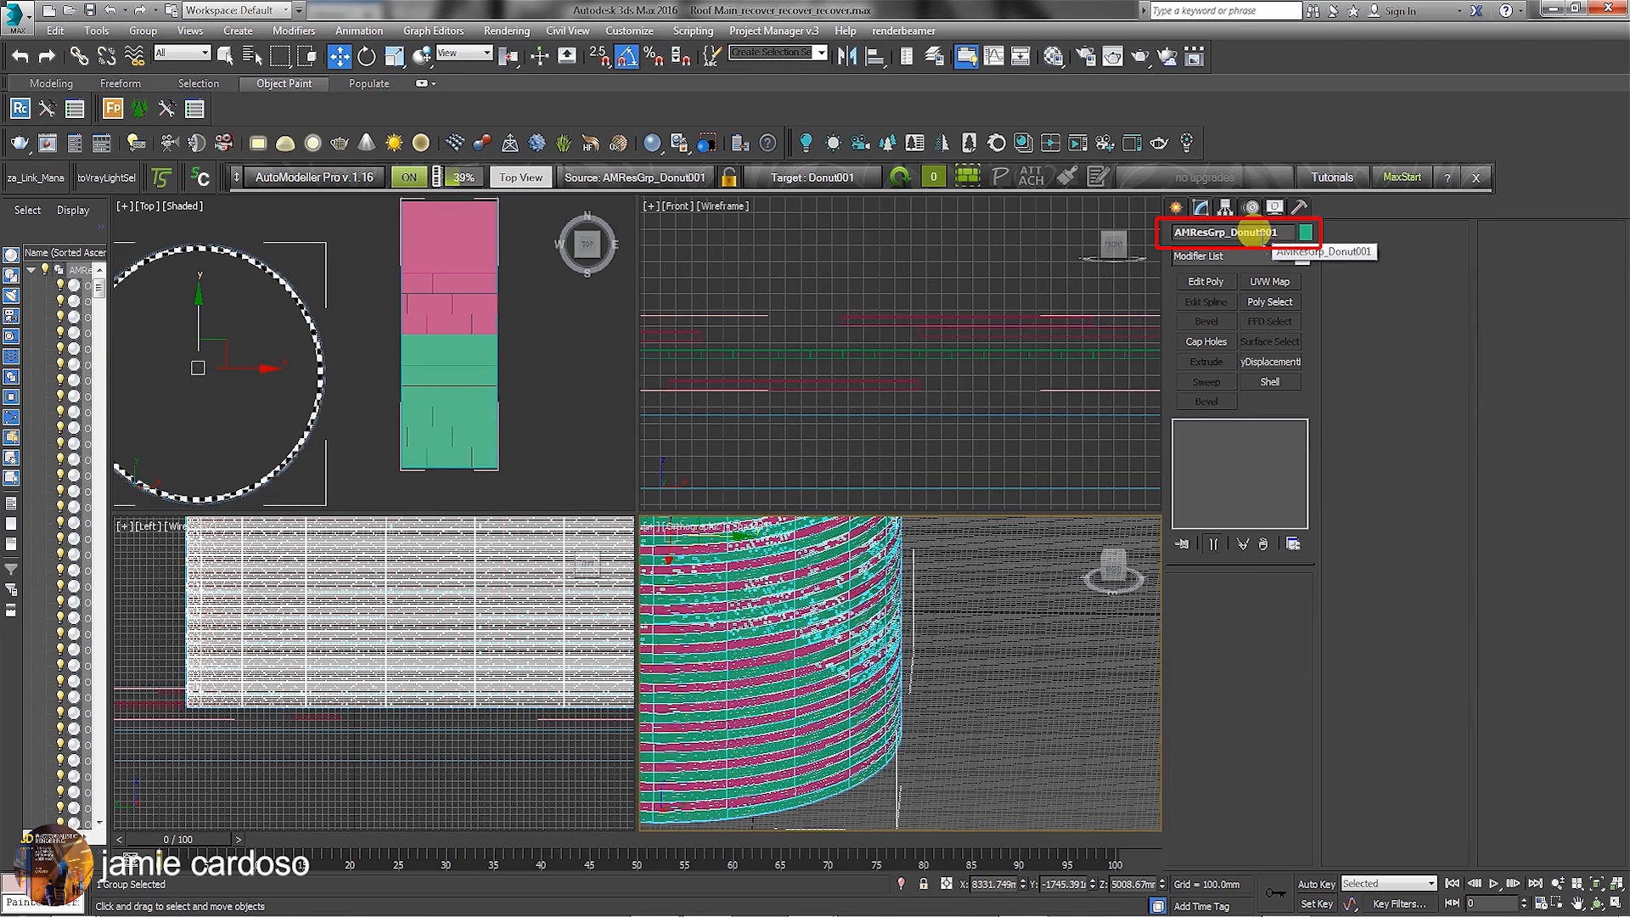
{"action": "left_click", "coordinate": [143, 31]}
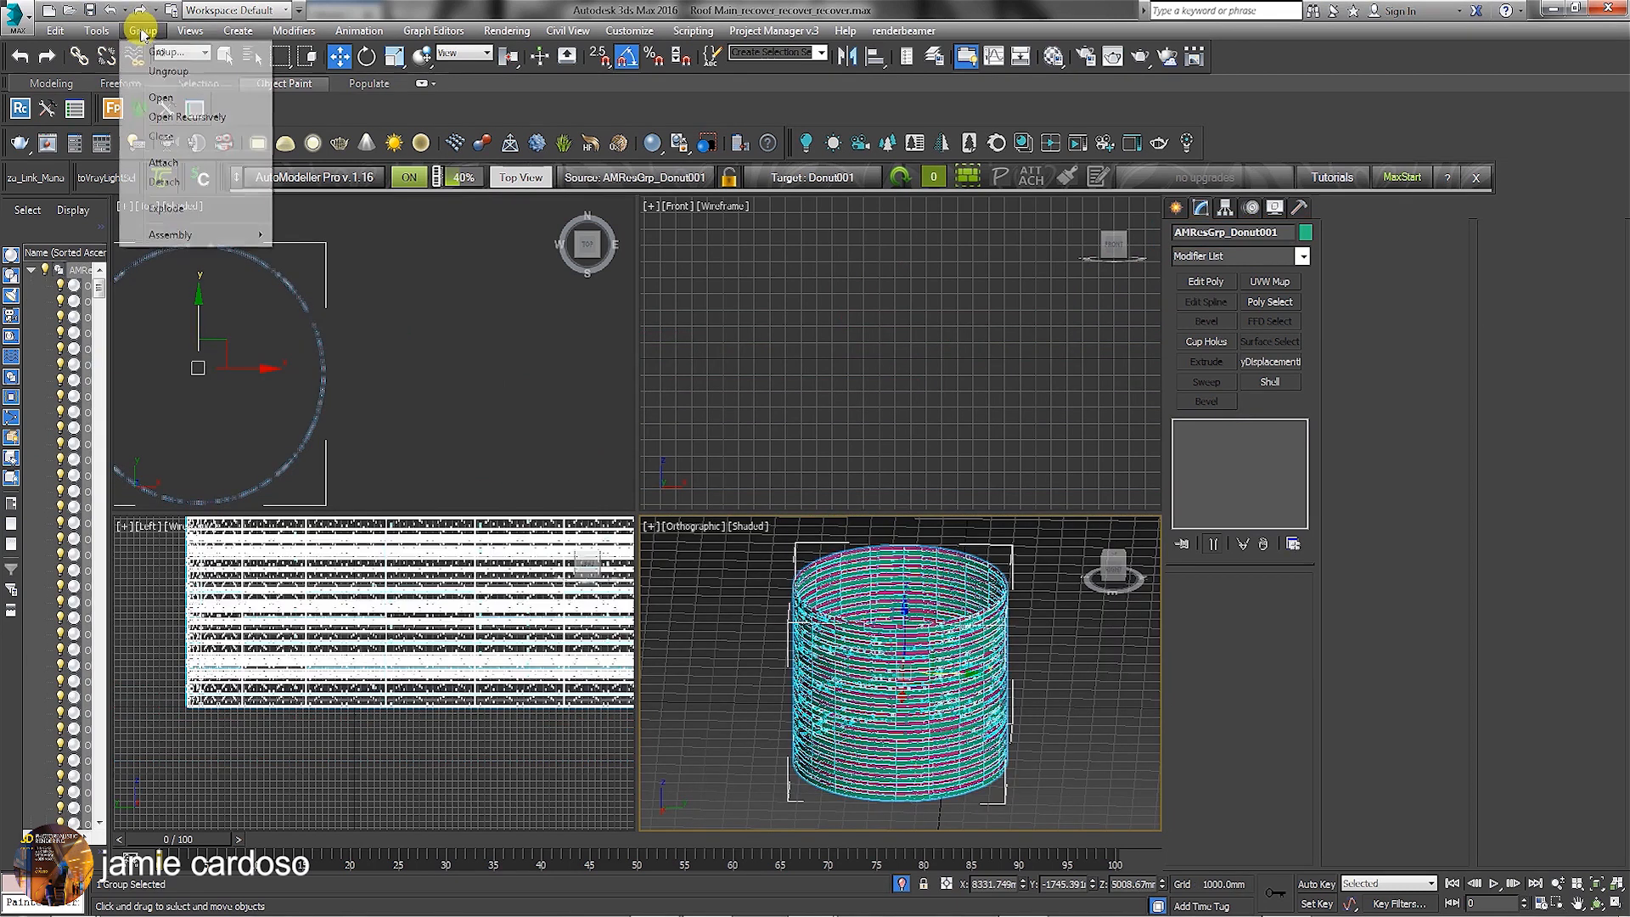
{"action": "left_click", "coordinate": [167, 71]}
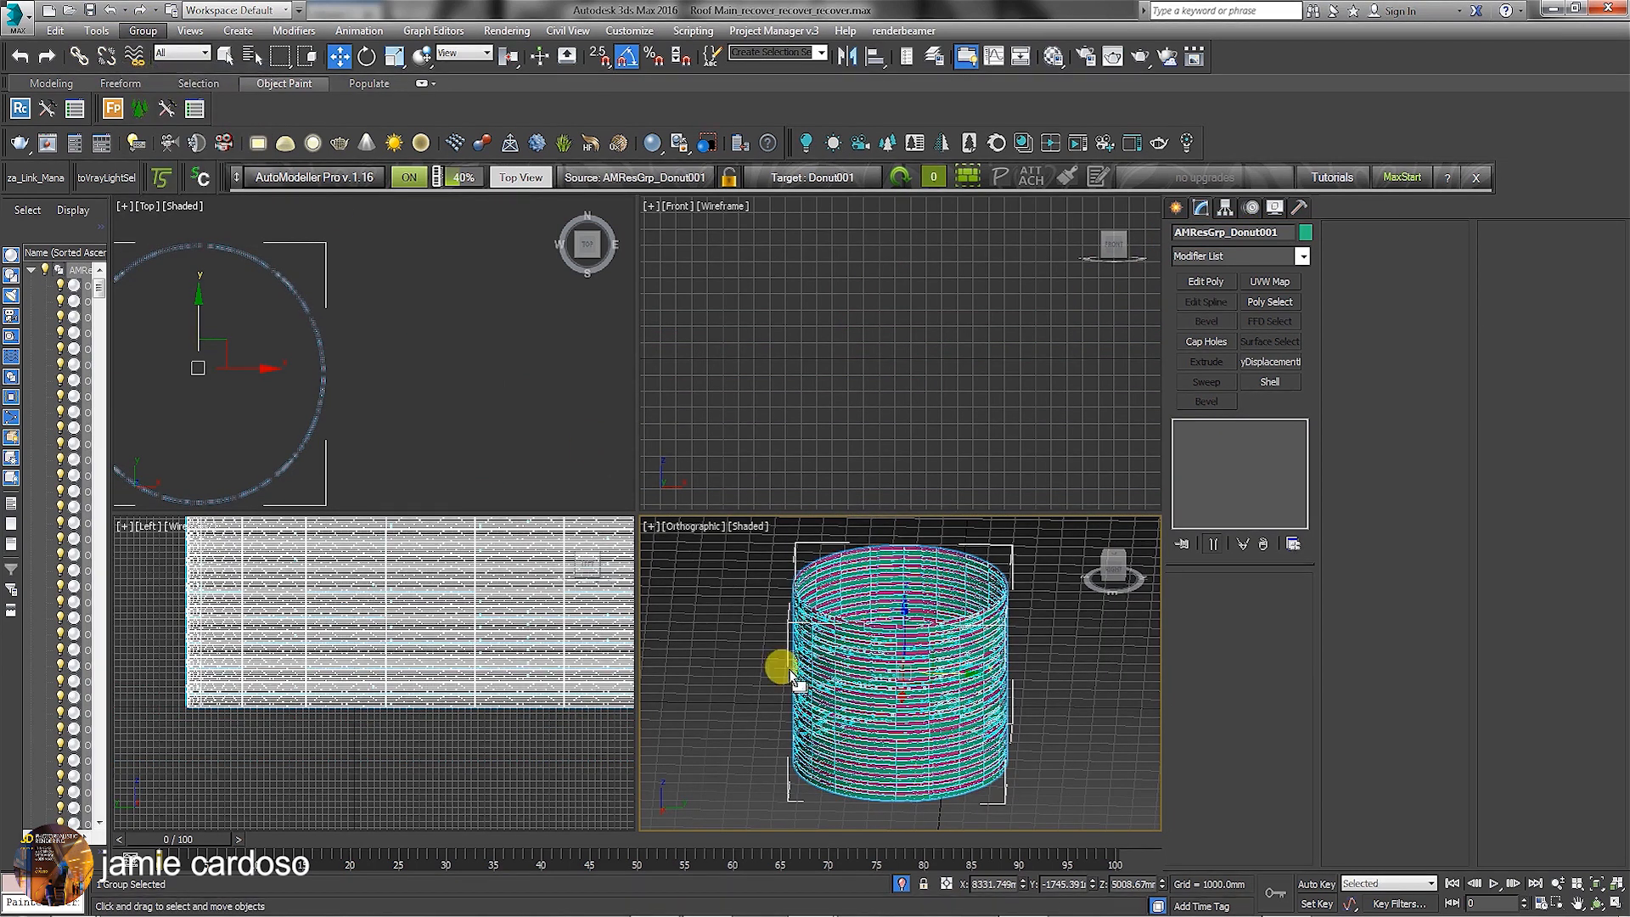
- Convert all the ungrouped board objects to Editable Poly
{"action": "right_click", "coordinate": [866, 634]}
{"action": "mouse_move", "coordinate": [927, 807]}
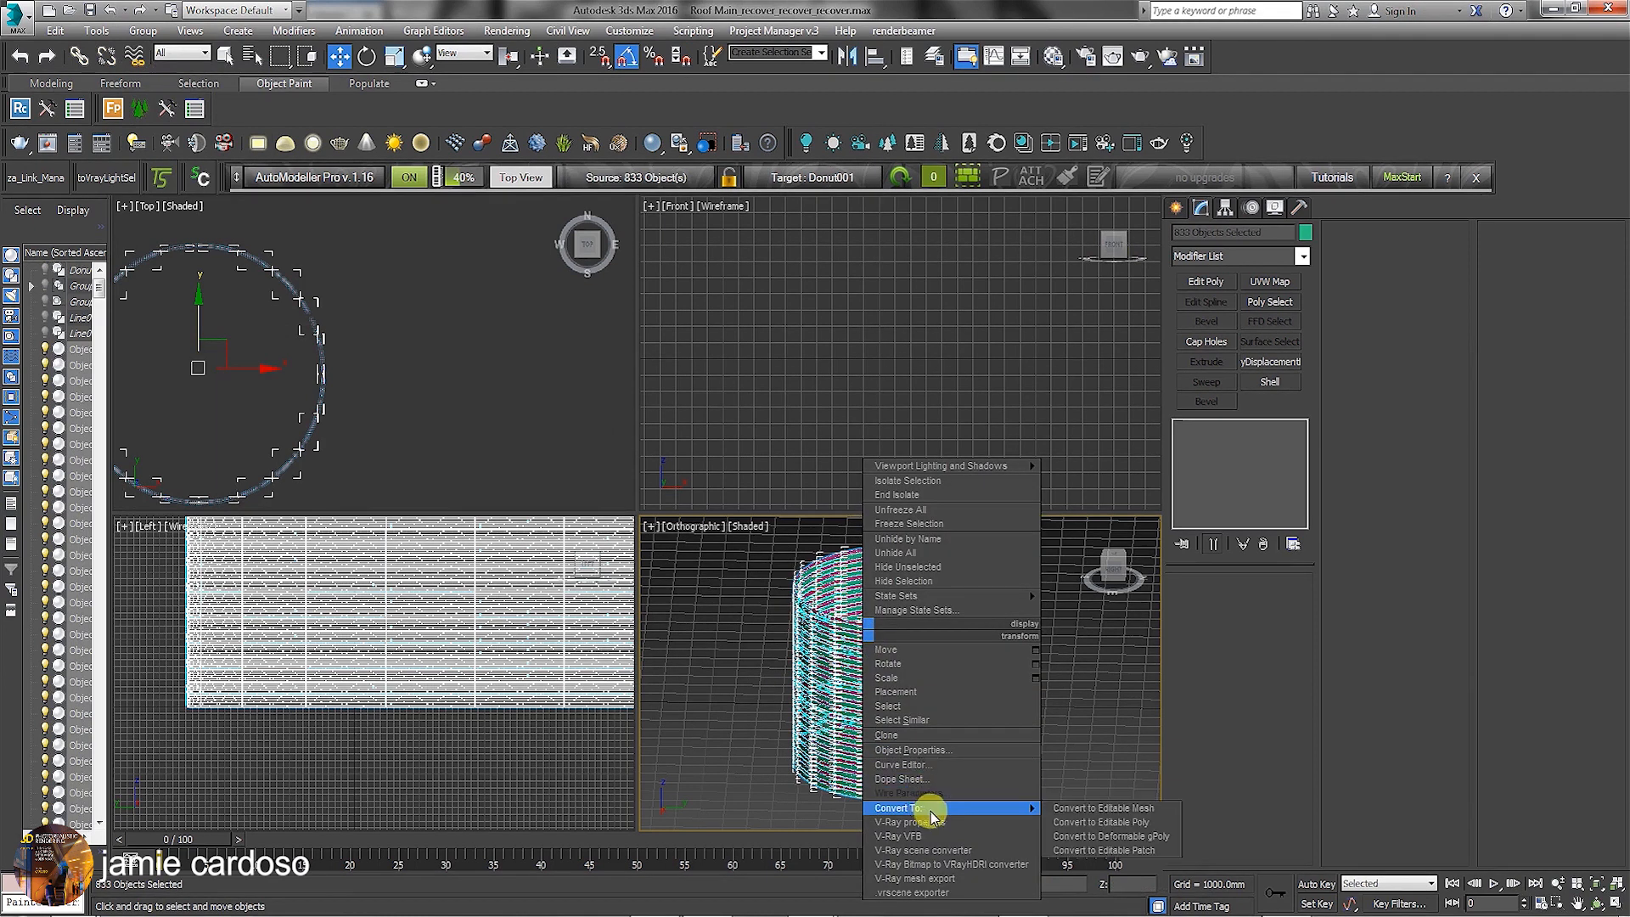
{"action": "left_click", "coordinate": [1101, 822]}
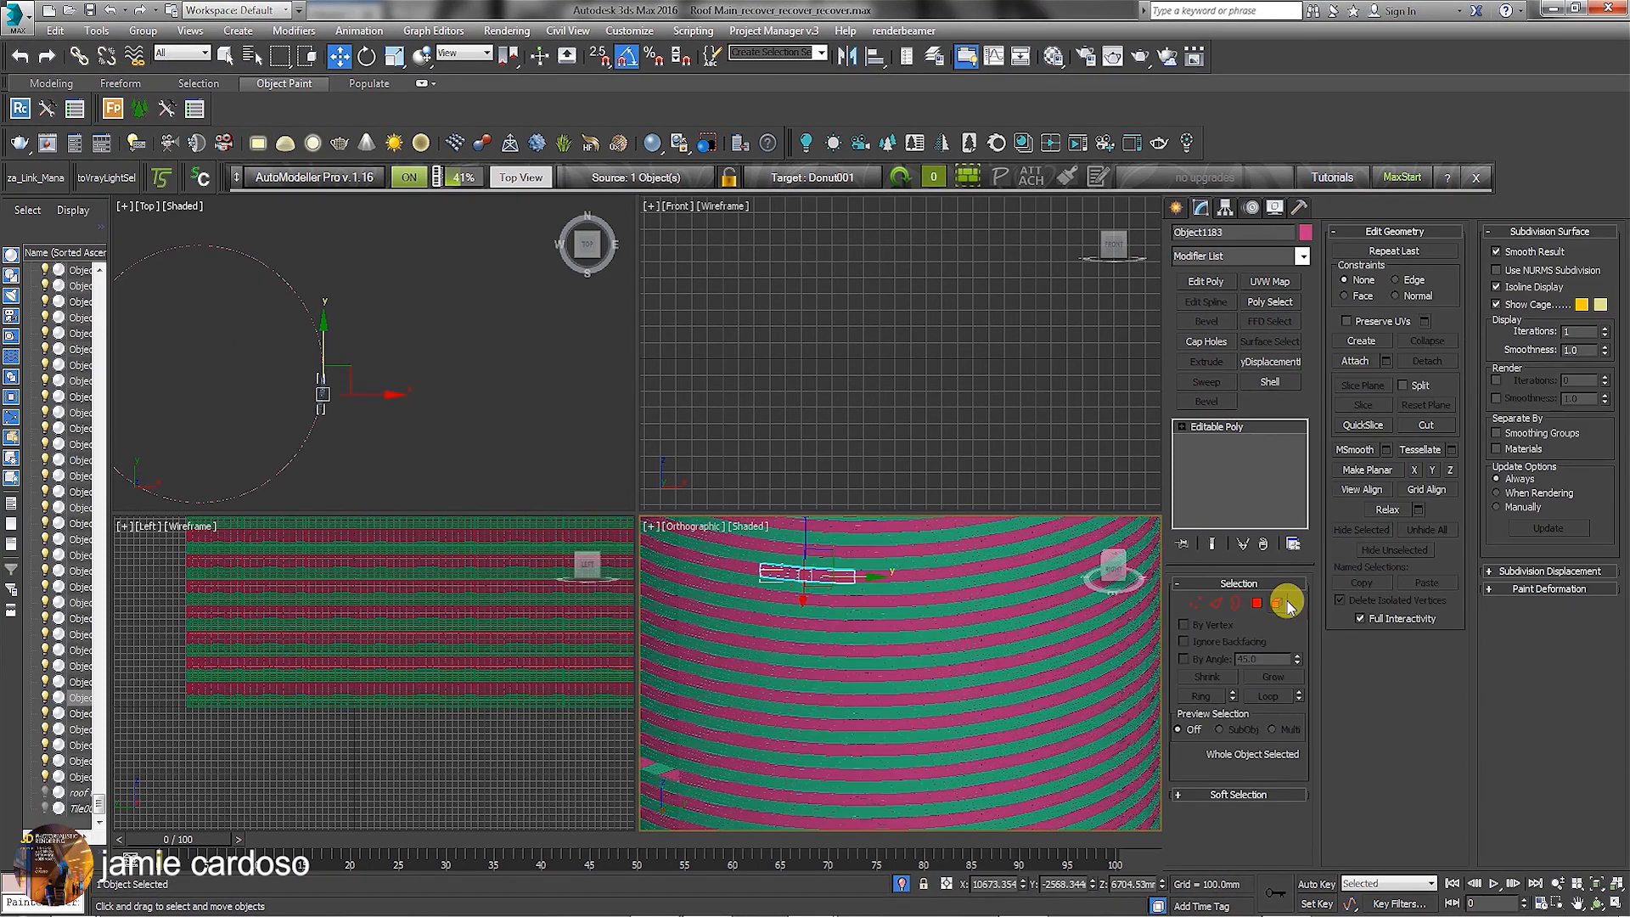
- Attach all the listed board objects to Object1183 and select one of its elements on the cylinder
{"action": "left_click", "coordinate": [1277, 603]}
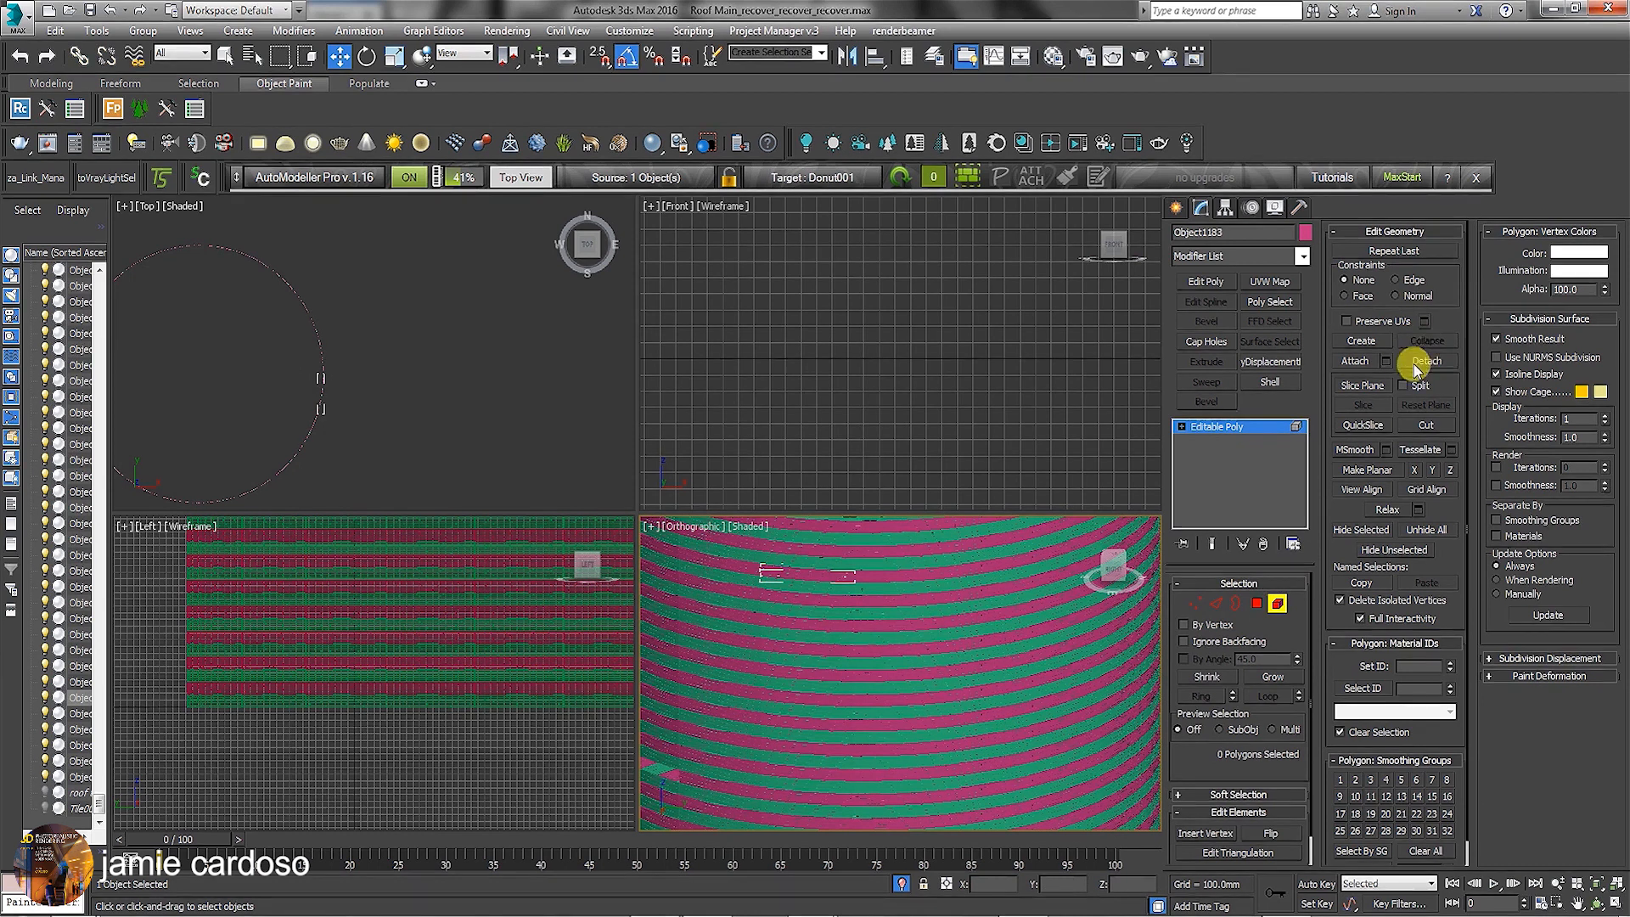
{"action": "left_click", "coordinate": [1385, 360]}
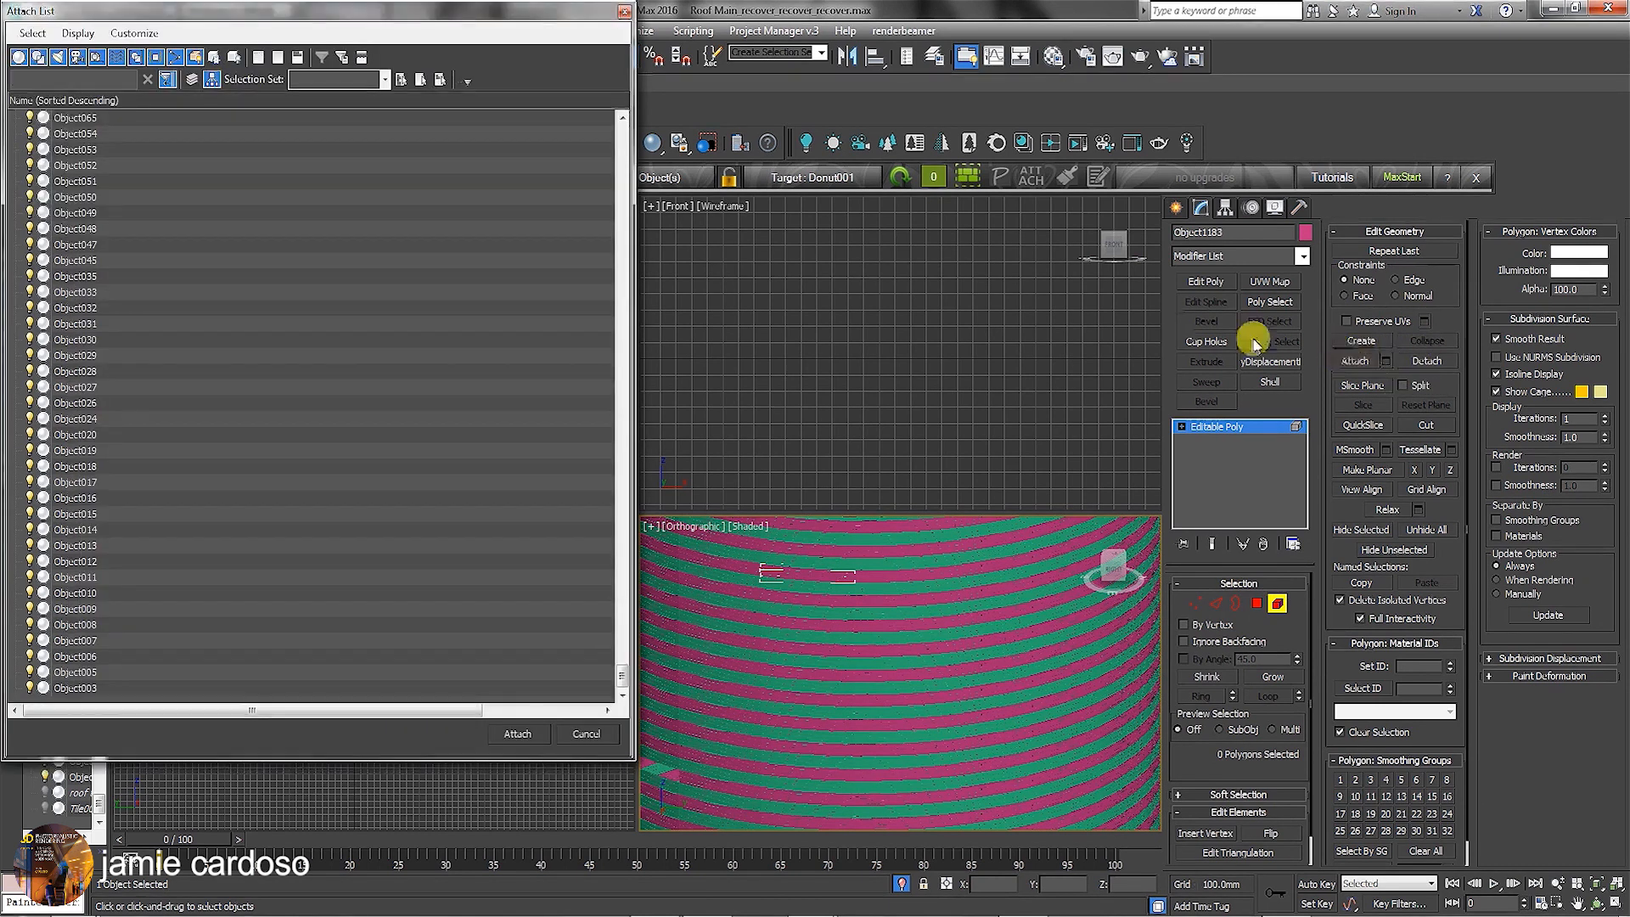
{"action": "left_click", "coordinate": [399, 81]}
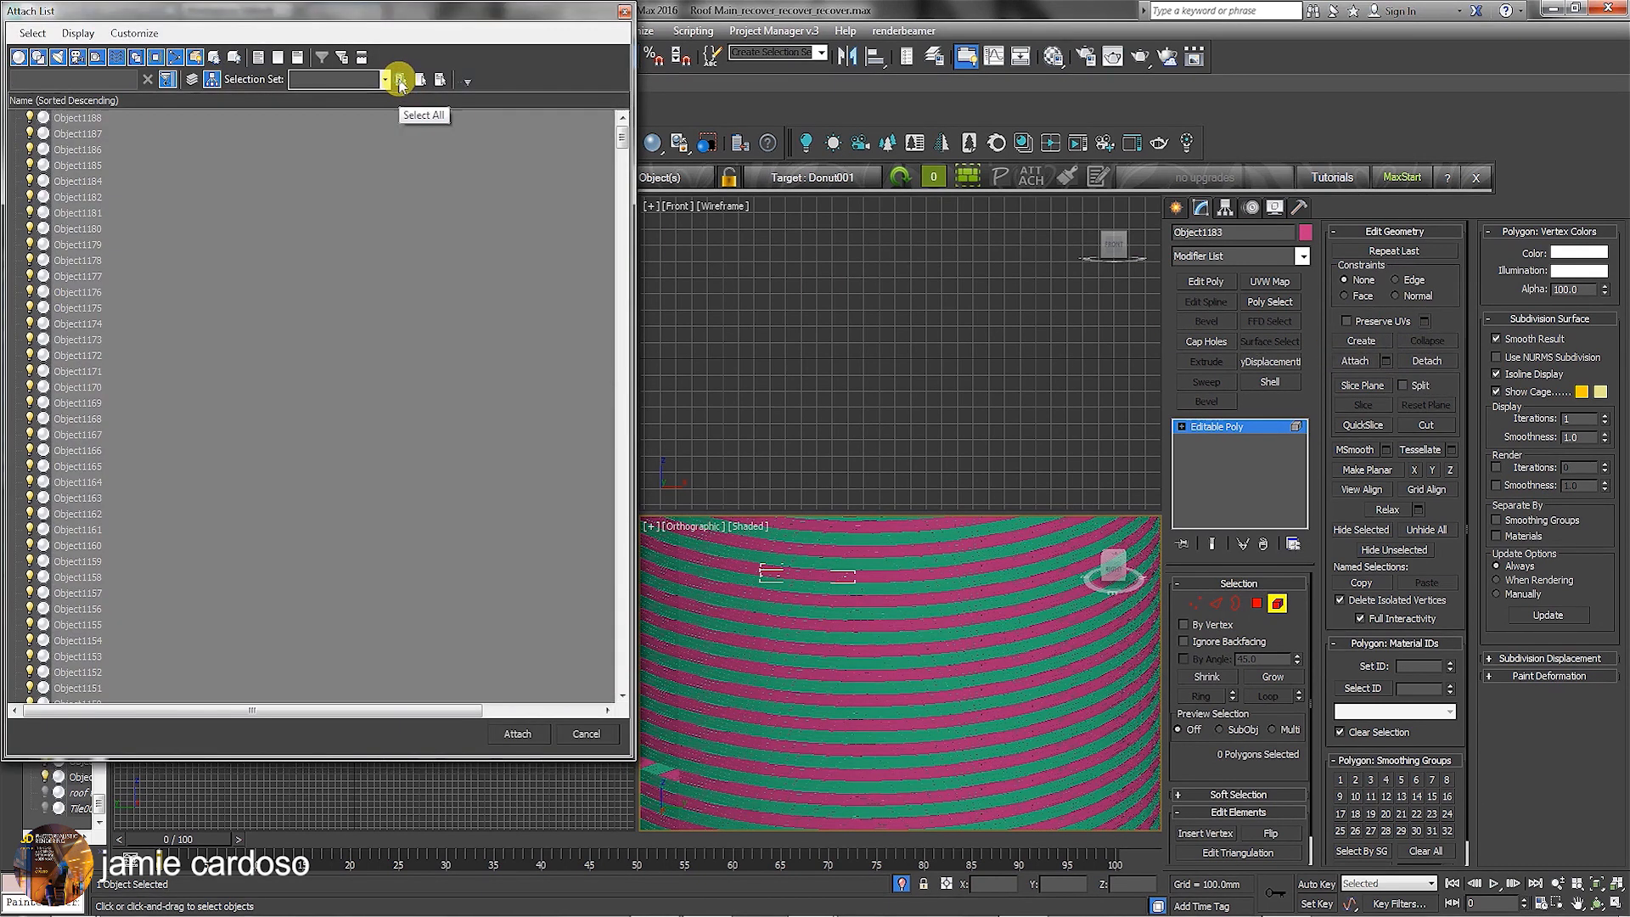
{"action": "left_click", "coordinate": [517, 733]}
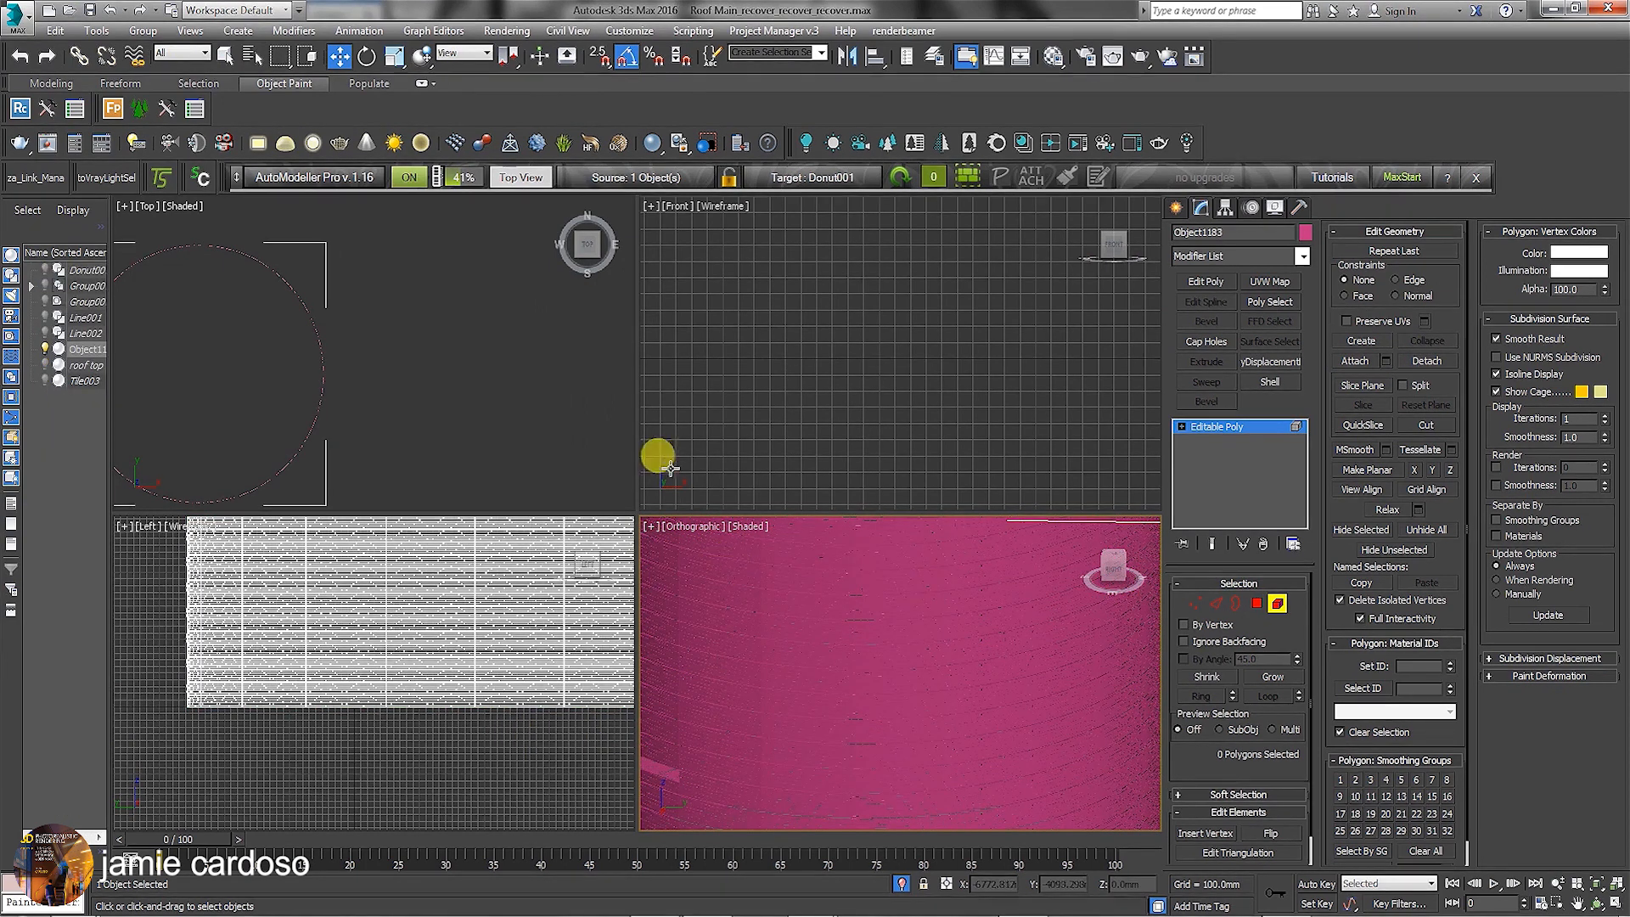
{"action": "left_click", "coordinate": [843, 633]}
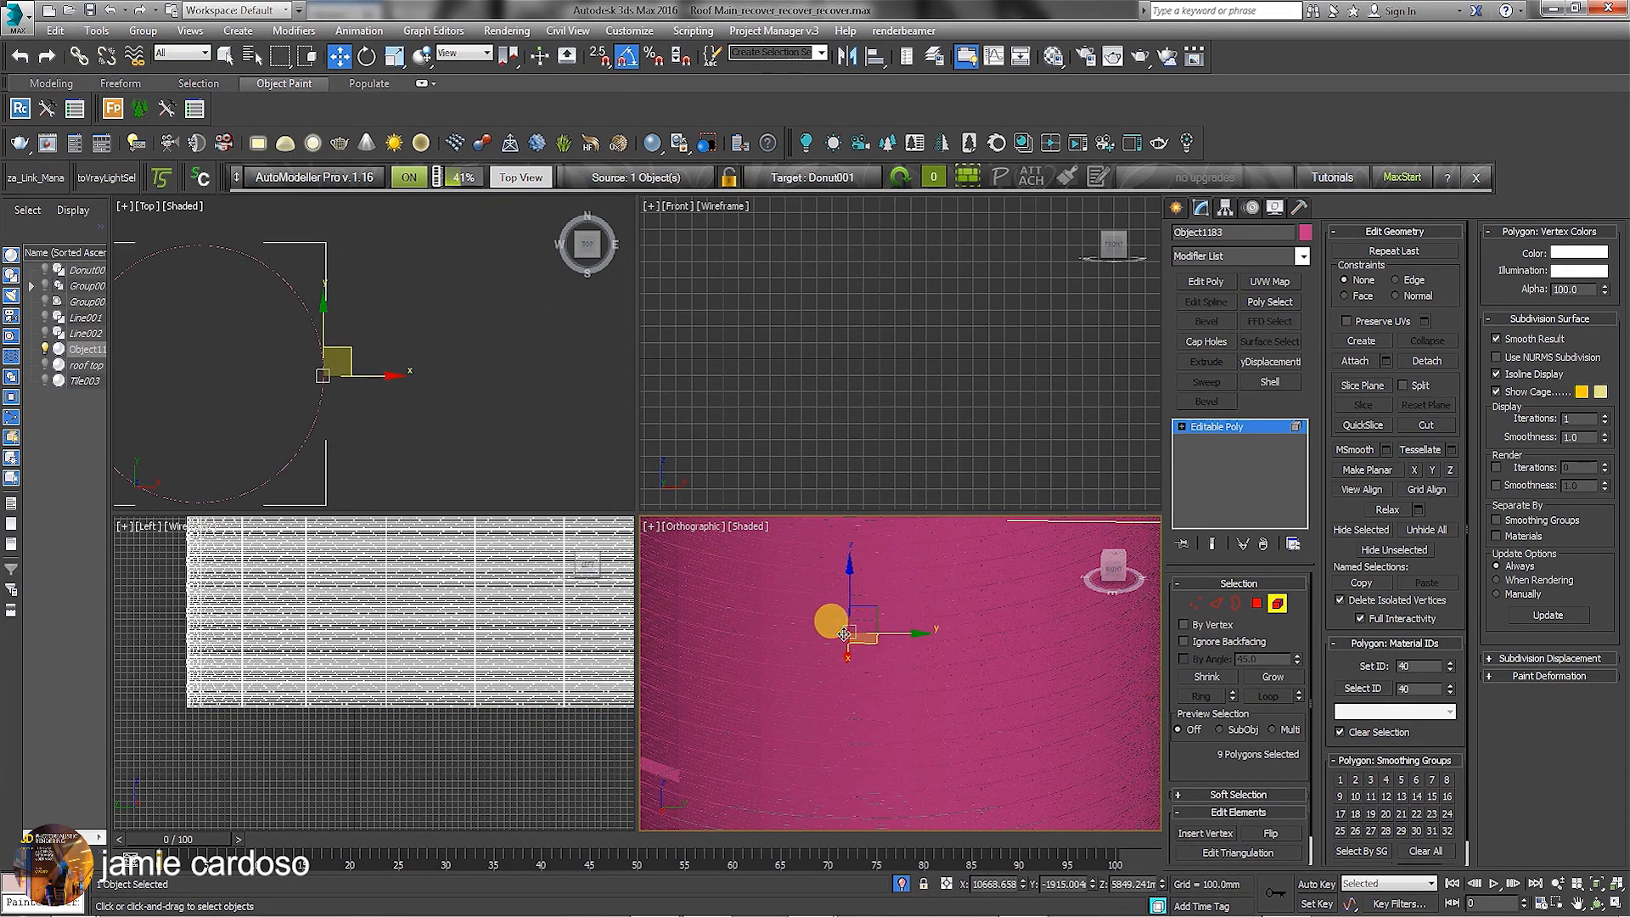
- Export the merged cylinder mesh as curved wall.vrmesh to E:\Automodeller with the V-Ray mesh exporter, automatically creating a proxy
{"action": "scroll", "coordinate": [843, 632], "scroll_direction": "down", "scroll_amount": 5}
{"action": "left_click", "coordinate": [1177, 208]}
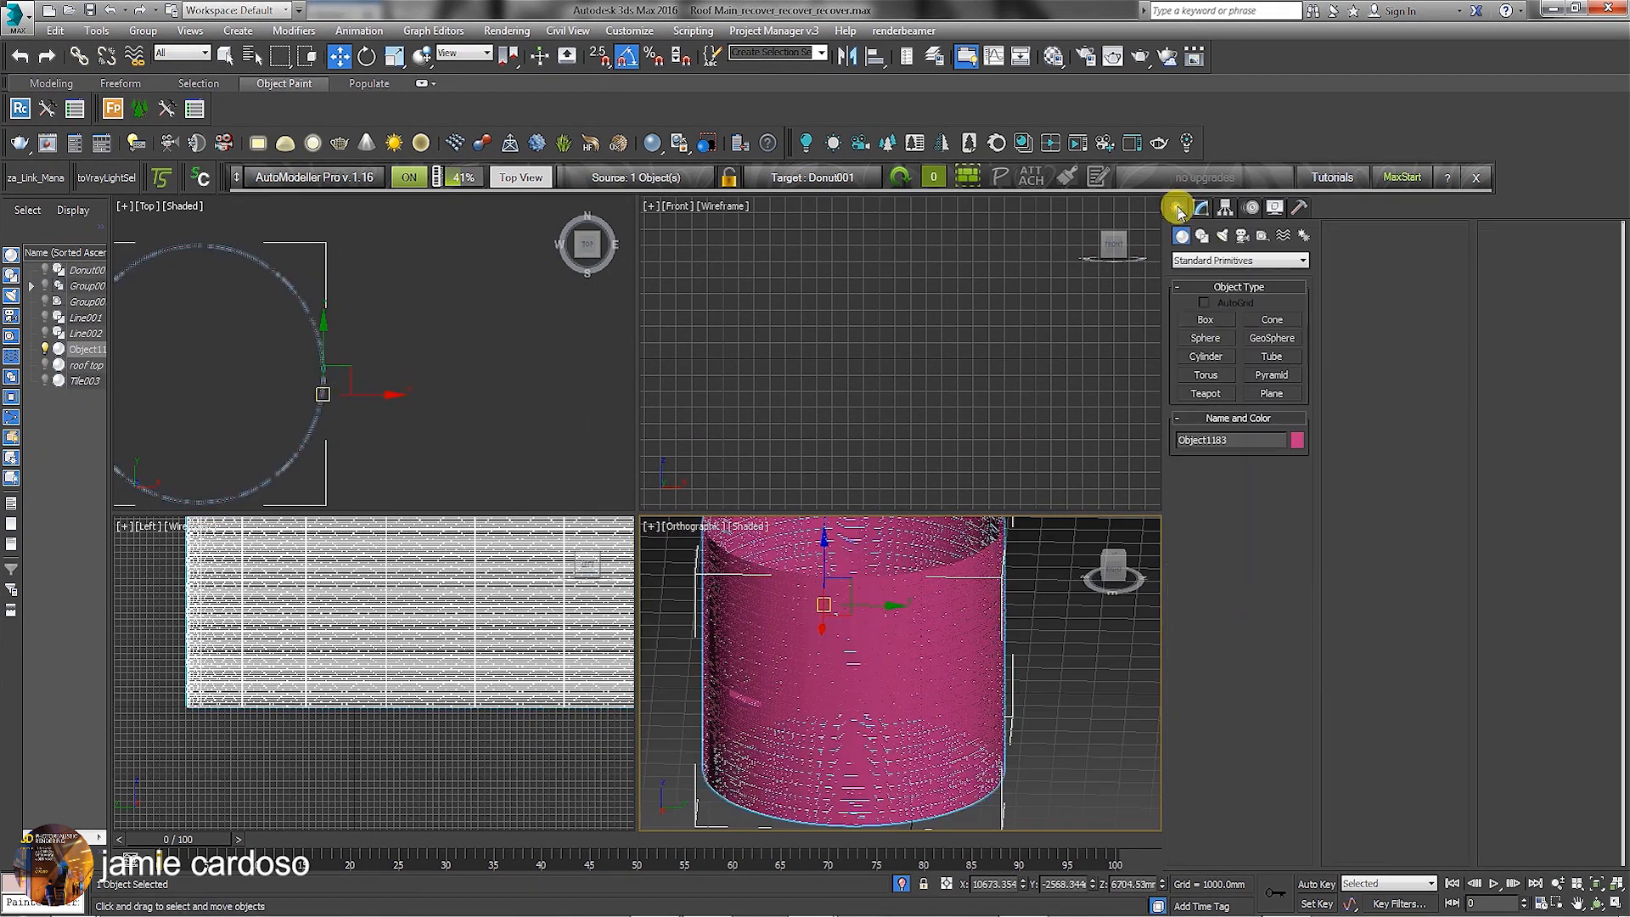
{"action": "mouse_move", "coordinate": [866, 626]}
{"action": "middle_mouse_down", "text": "alt"}
{"action": "mouse_move", "coordinate": [866, 677]}
{"action": "mouse_move", "coordinate": [862, 654]}
{"action": "middle_mouse_up", "text": "alt"}
{"action": "middle_click_drag", "start_coordinate": [367, 405], "coordinate": [407, 363]}
{"action": "middle_click_drag", "start_coordinate": [849, 629], "coordinate": [853, 606]}
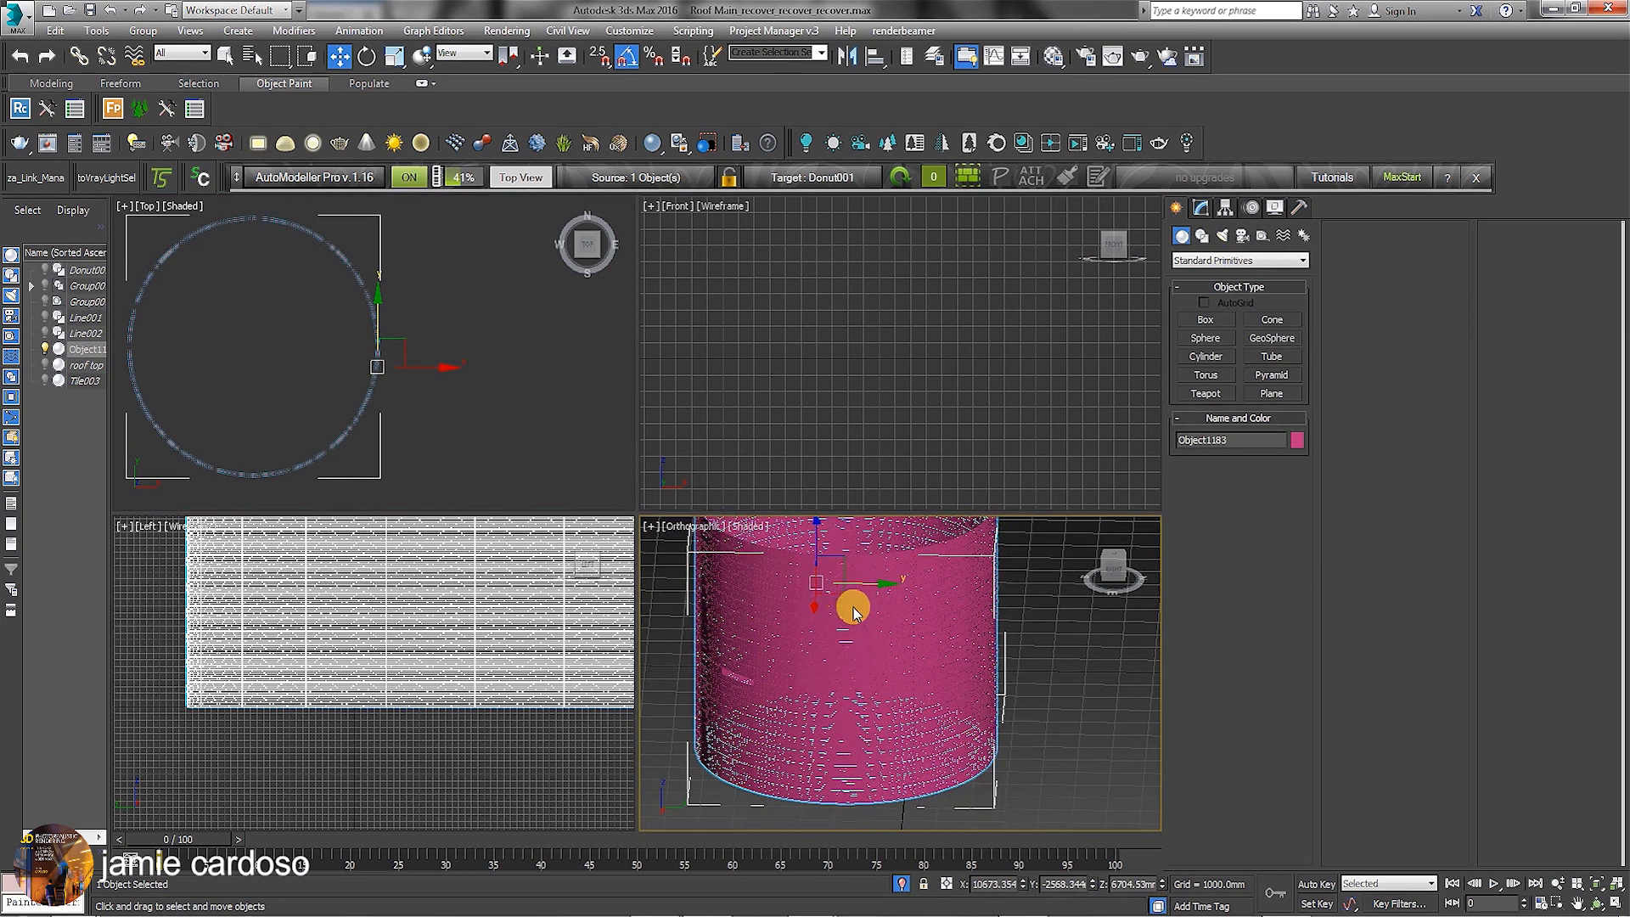
{"action": "right_click", "coordinate": [853, 607]}
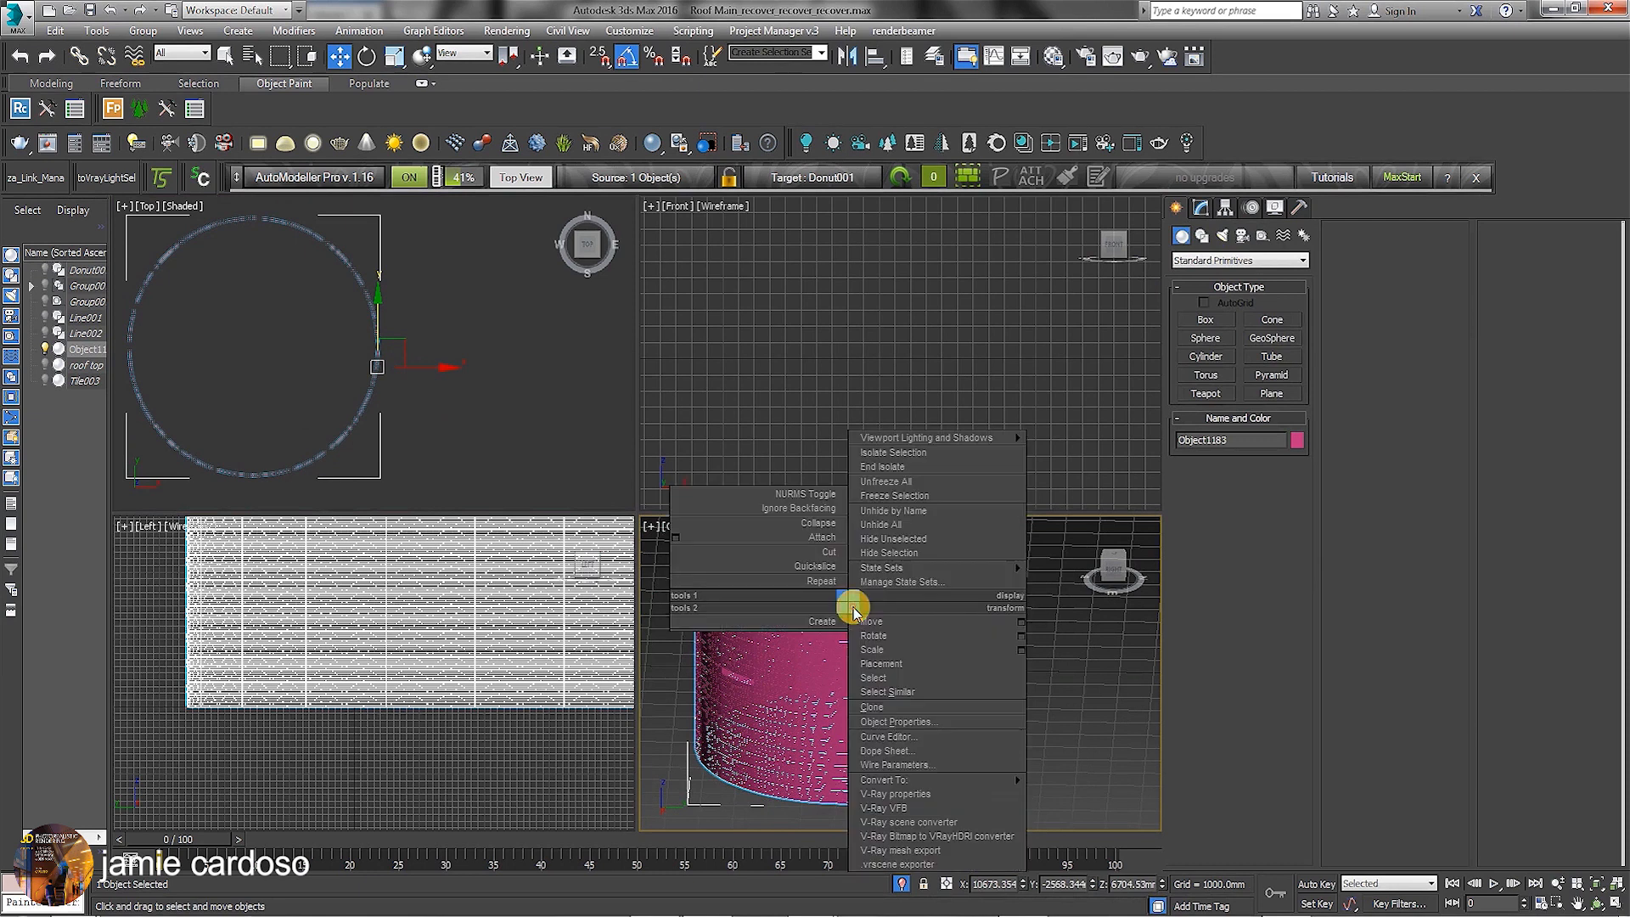
{"action": "left_click", "coordinate": [913, 850]}
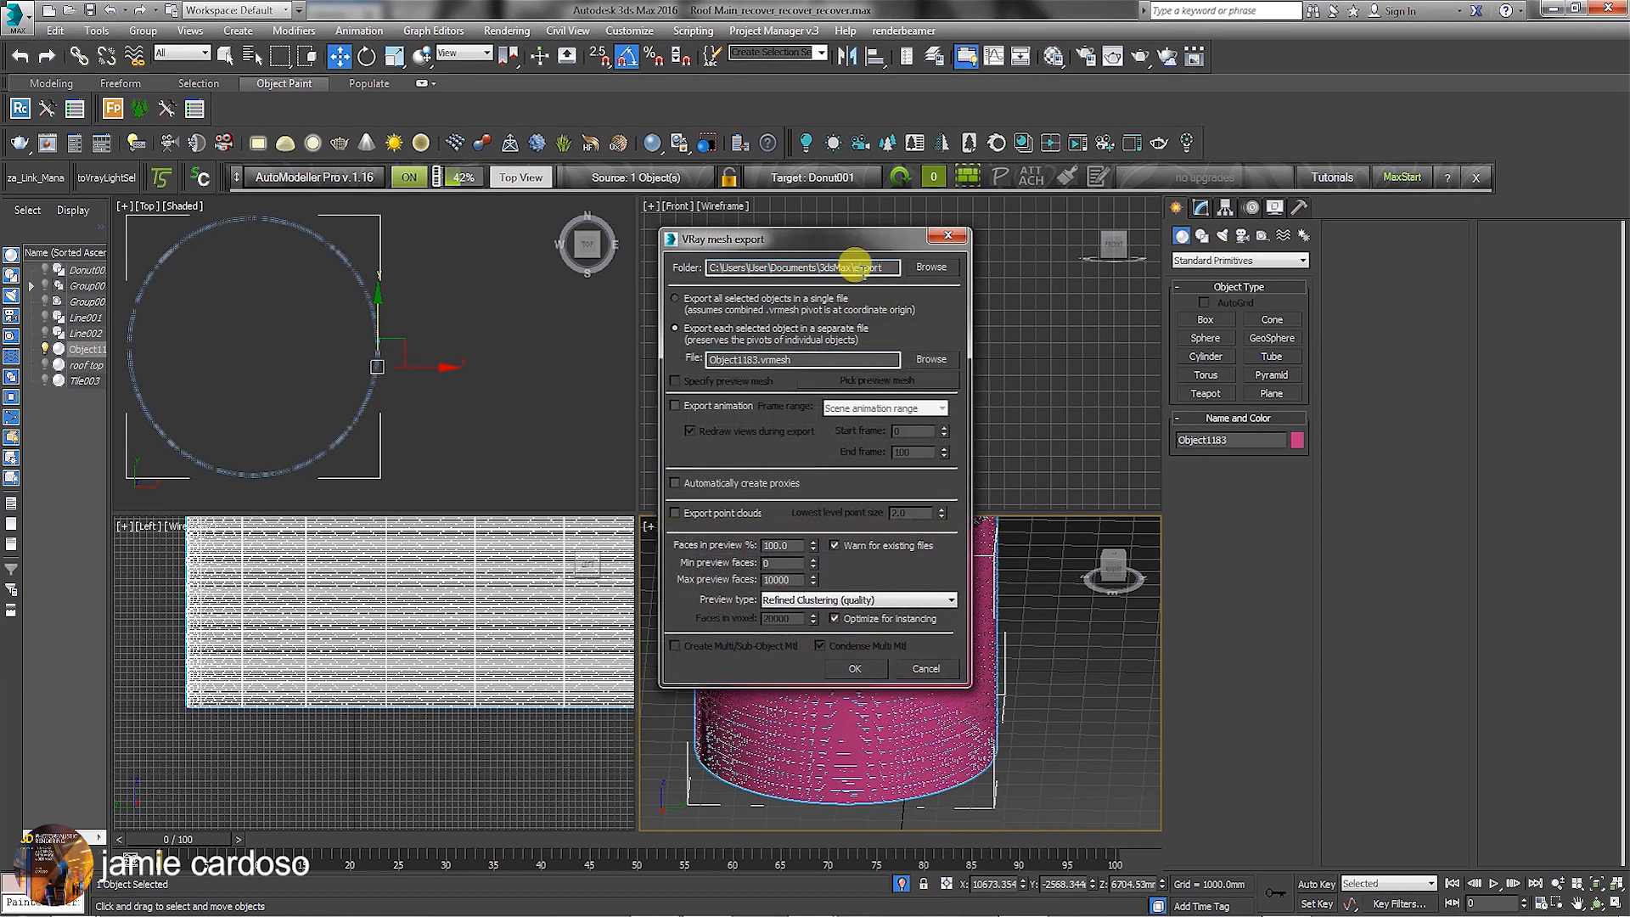
{"action": "left_click", "coordinate": [930, 267]}
{"action": "left_click", "coordinate": [1076, 755]}
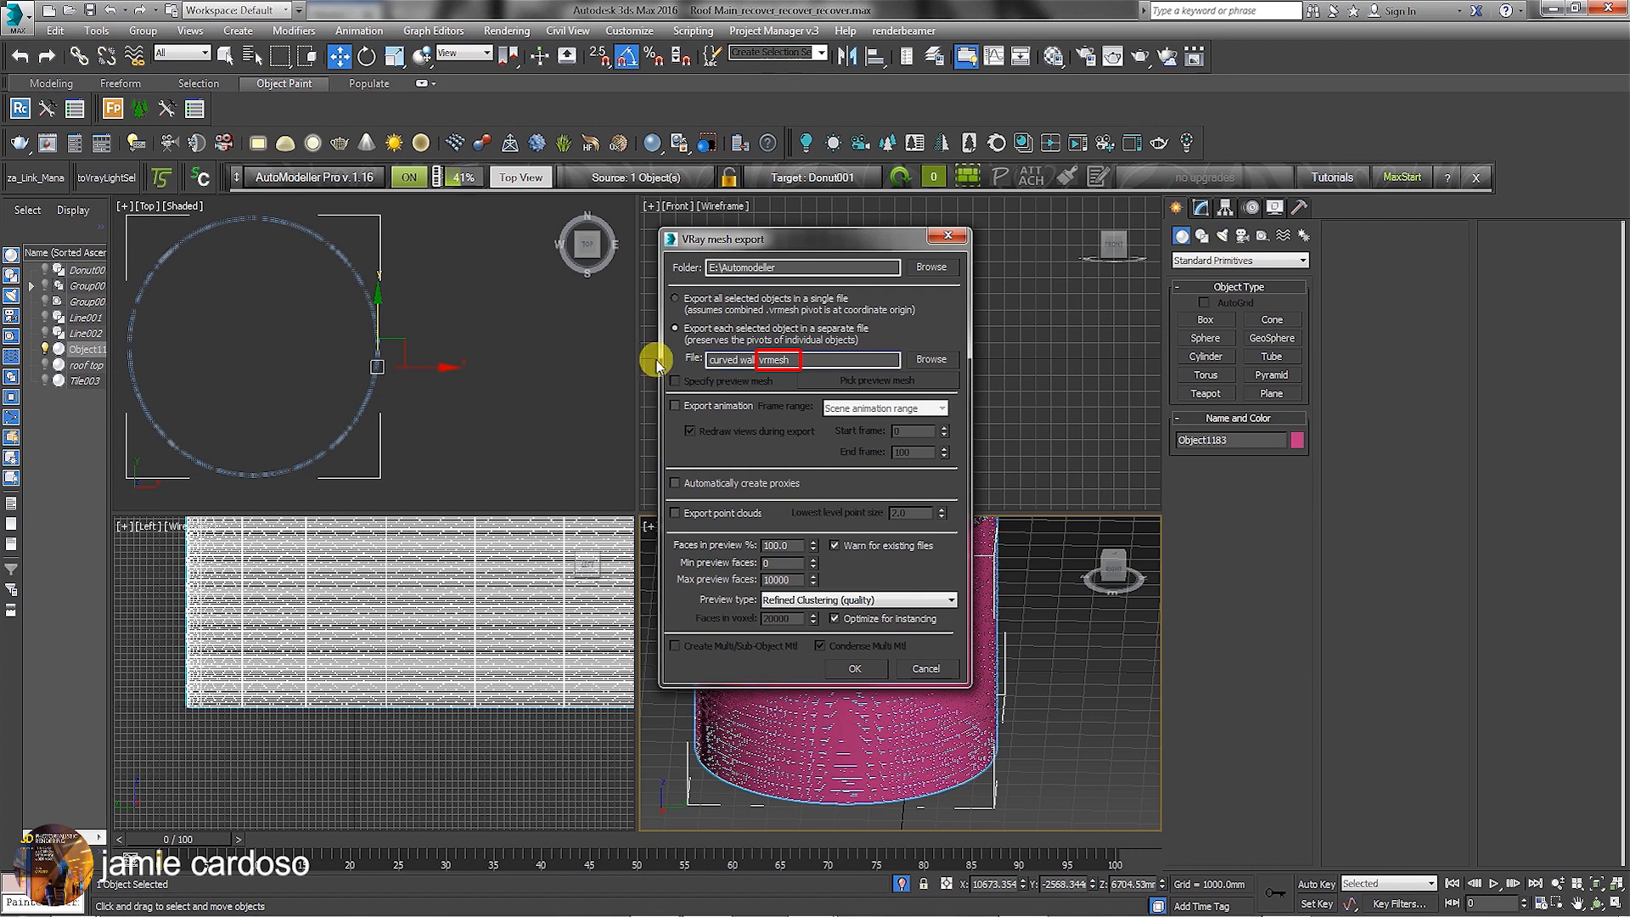
{"action": "left_click", "coordinate": [676, 484]}
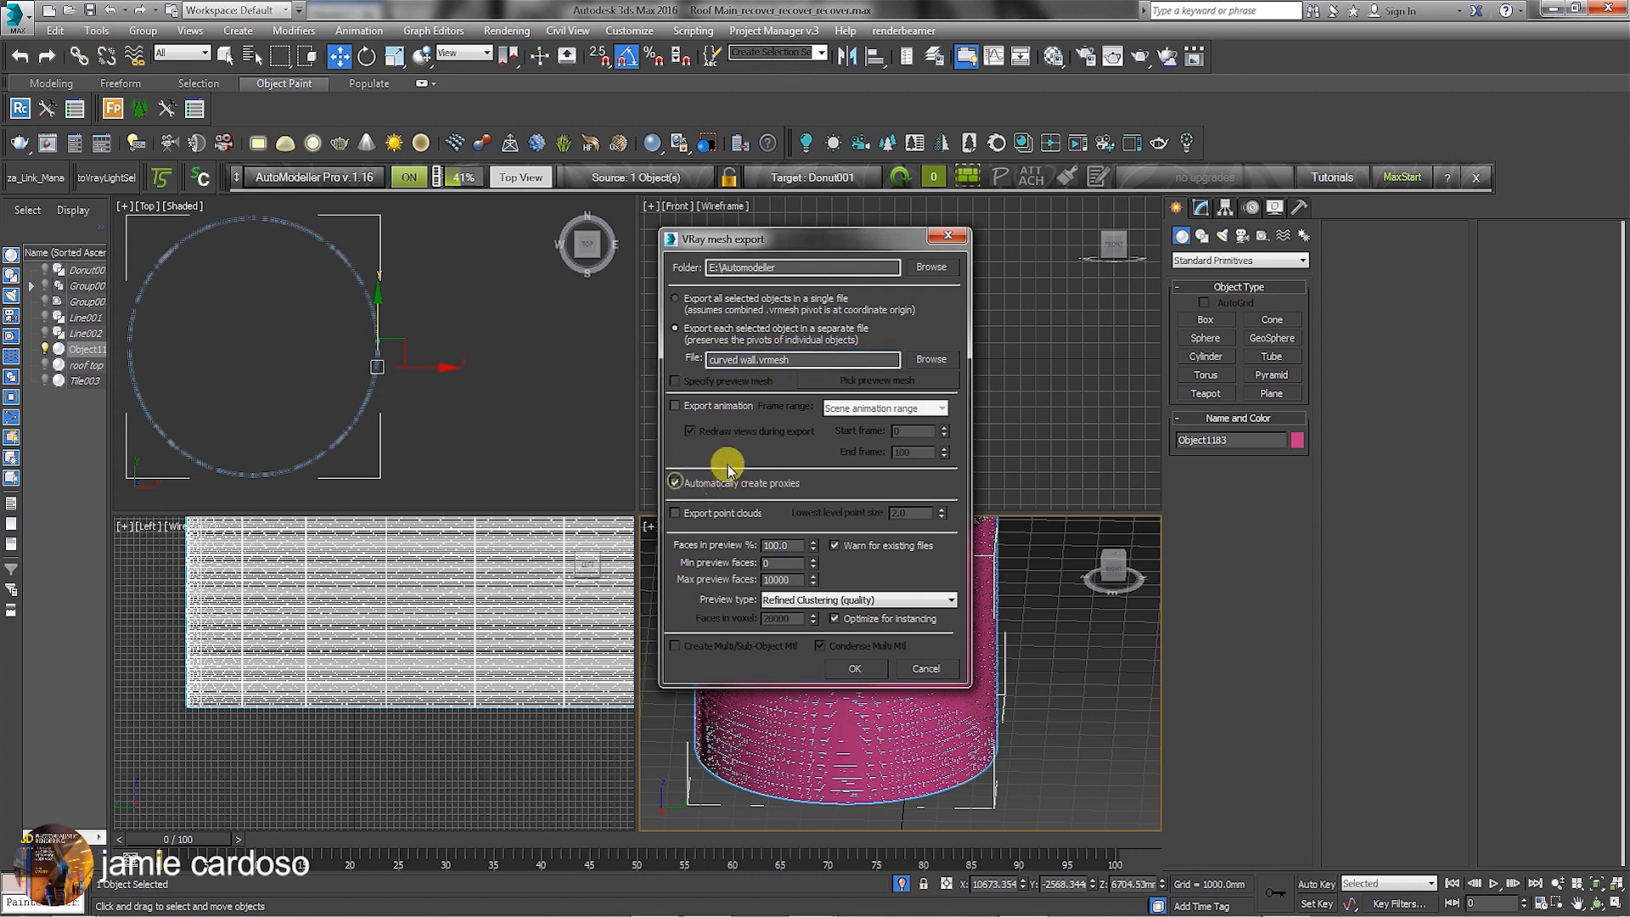
{"action": "left_click", "coordinate": [856, 667]}
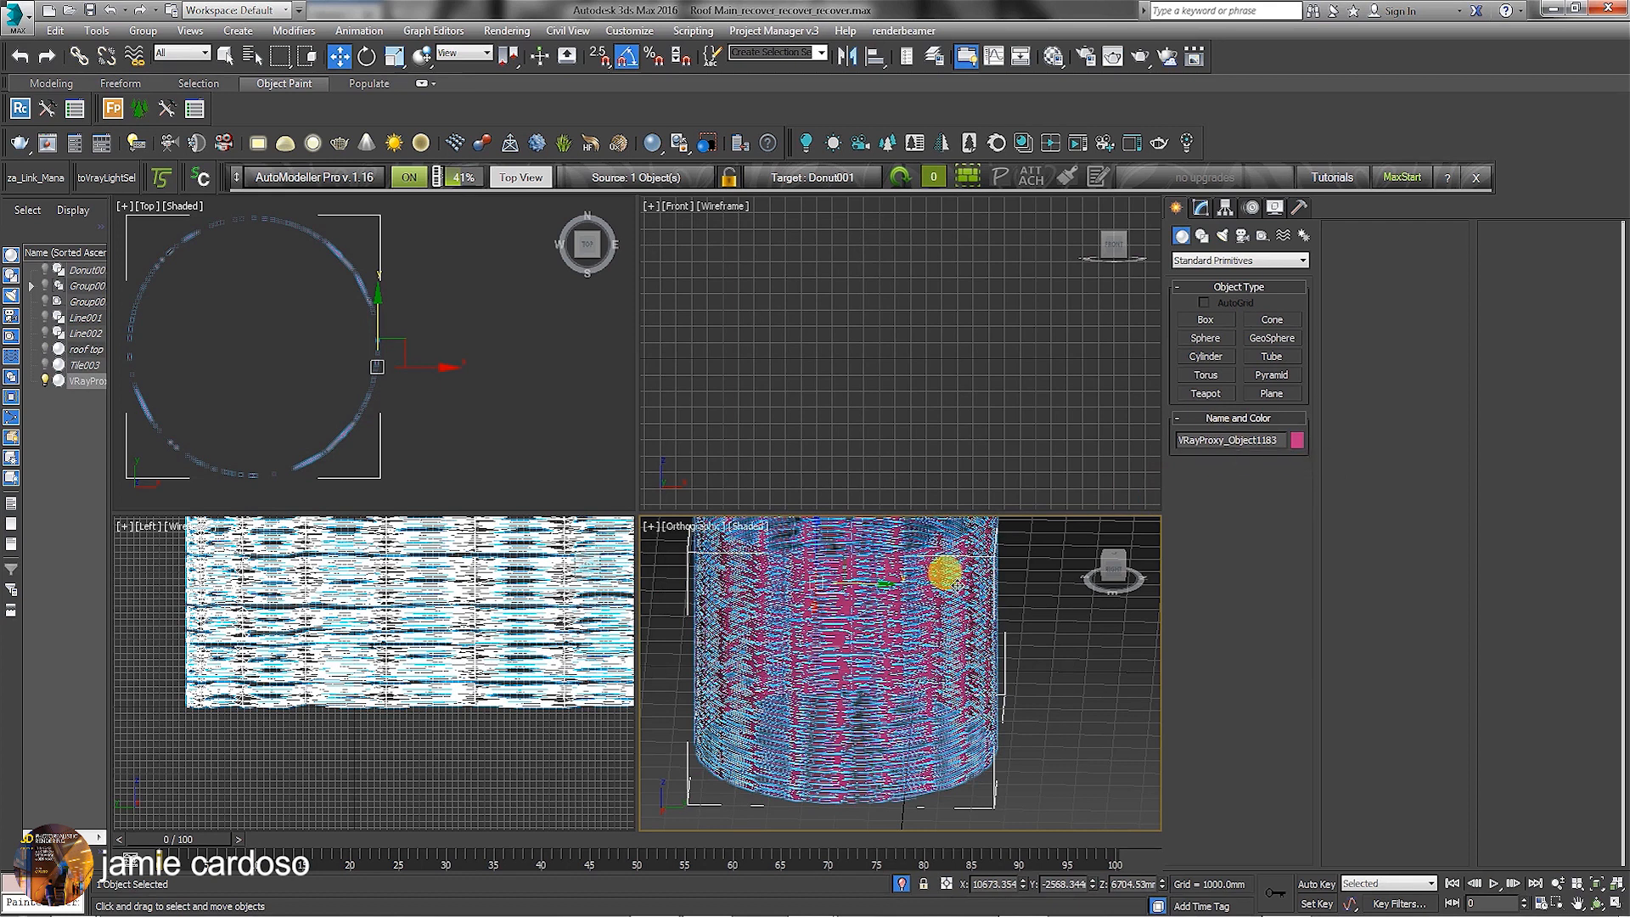
- Compare the V-Ray proxy's bounding box and preview-from-file display modes, and finish with show whole mesh
{"action": "left_click", "coordinate": [1200, 207]}
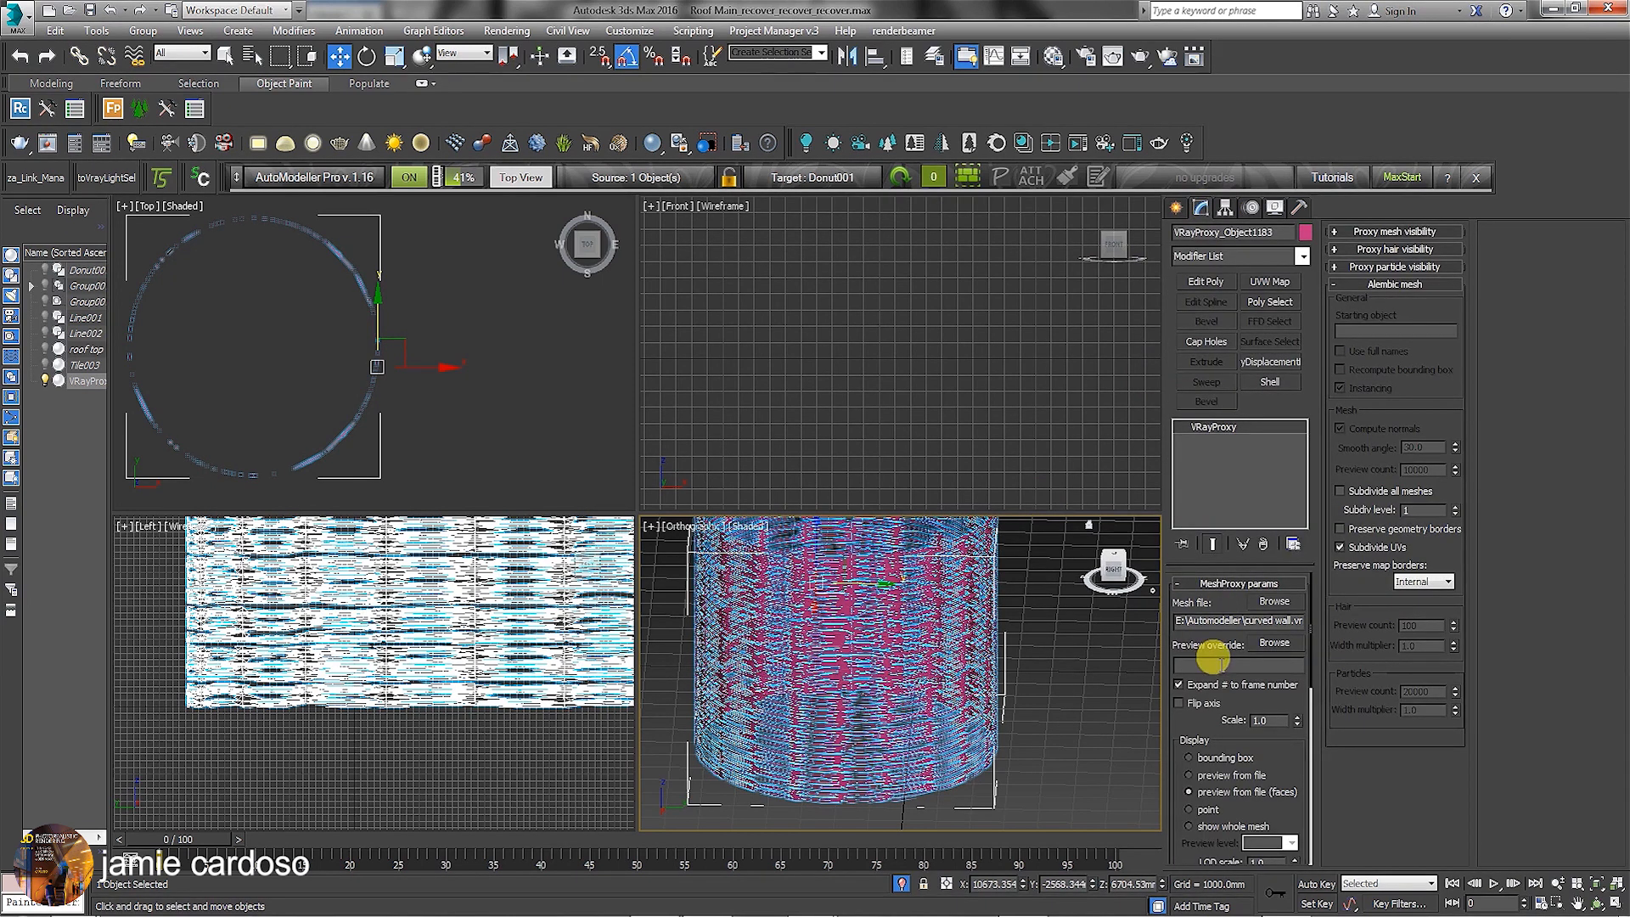
{"action": "scroll", "coordinate": [1269, 739], "scroll_direction": "down", "scroll_amount": 2}
{"action": "left_click", "coordinate": [1204, 695]}
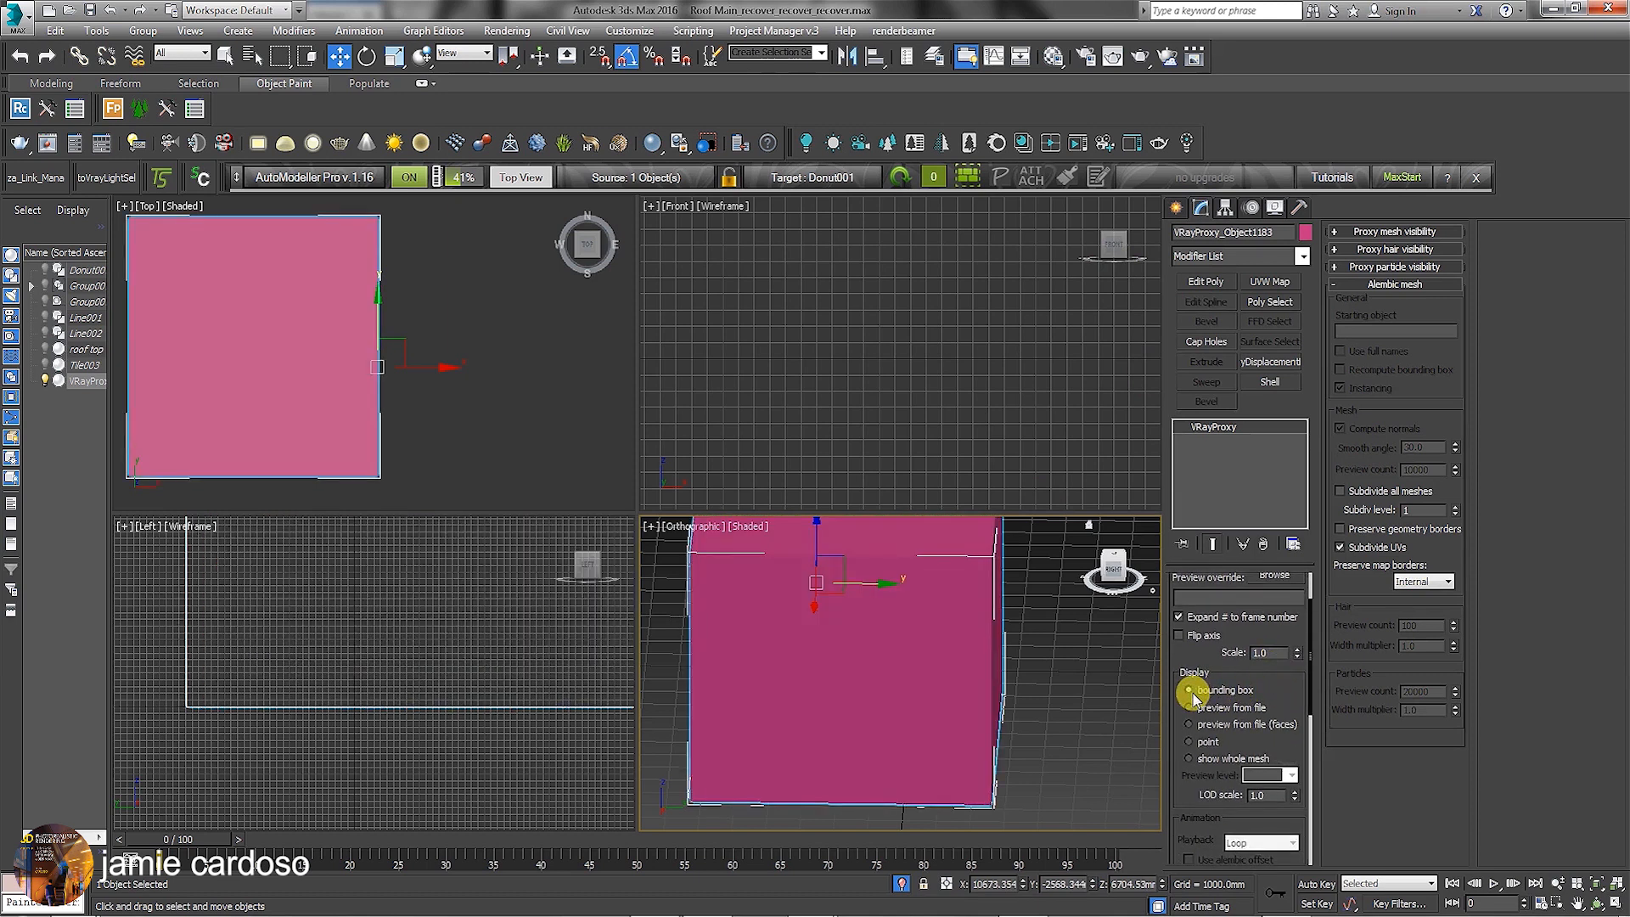
{"action": "left_click", "coordinate": [1190, 707]}
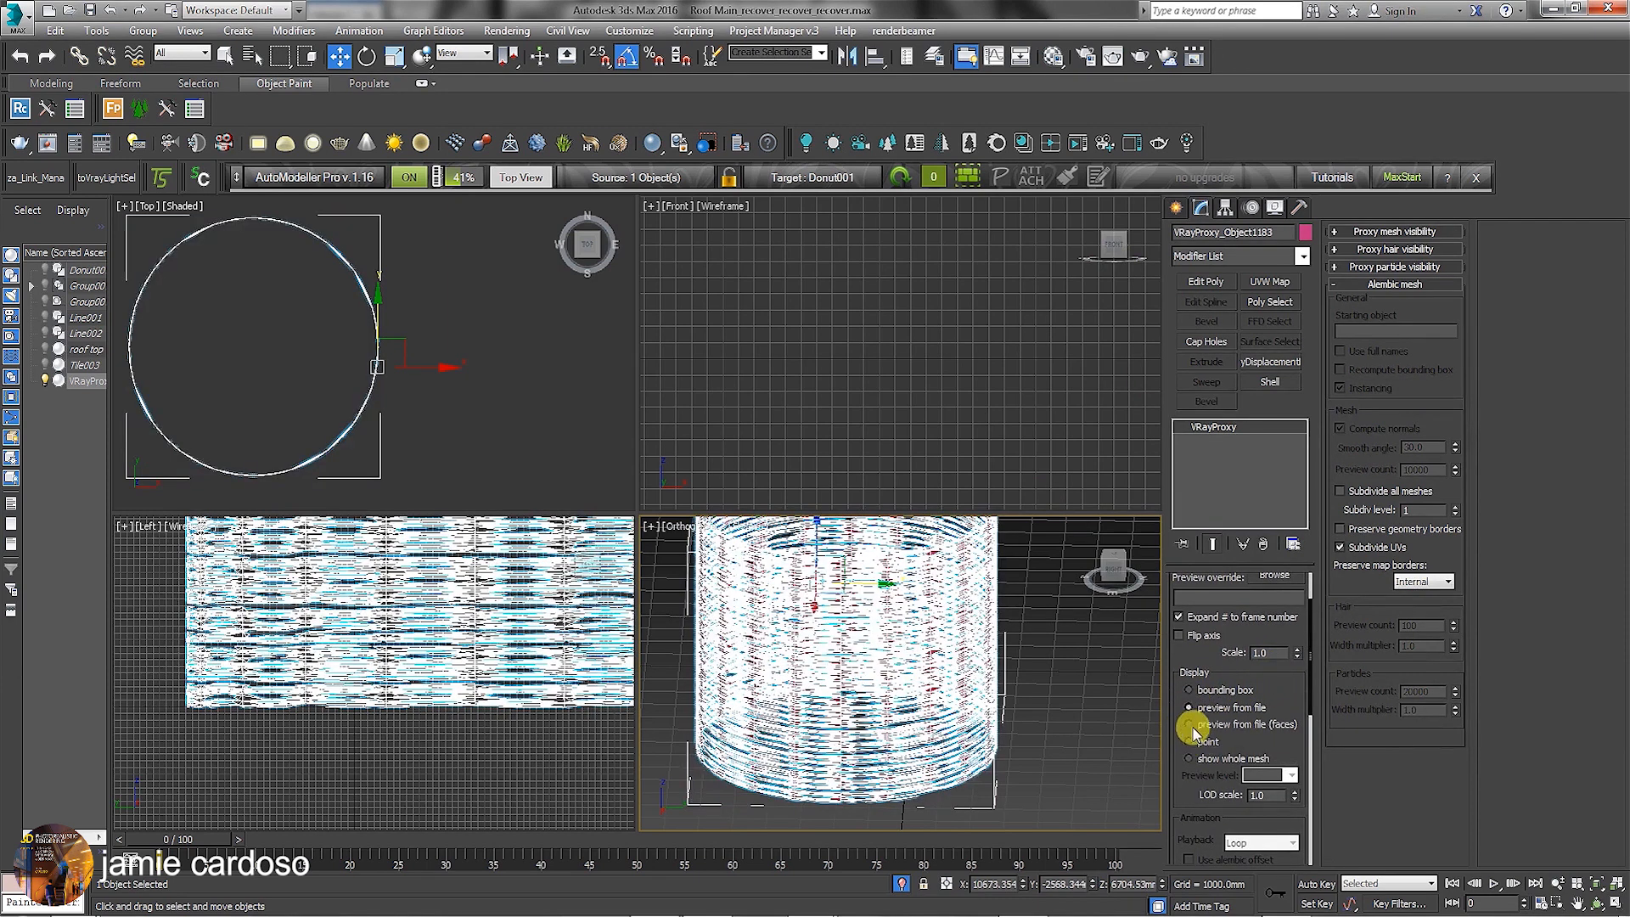
{"action": "left_click", "coordinate": [1190, 724]}
{"action": "left_click", "coordinate": [1191, 760]}
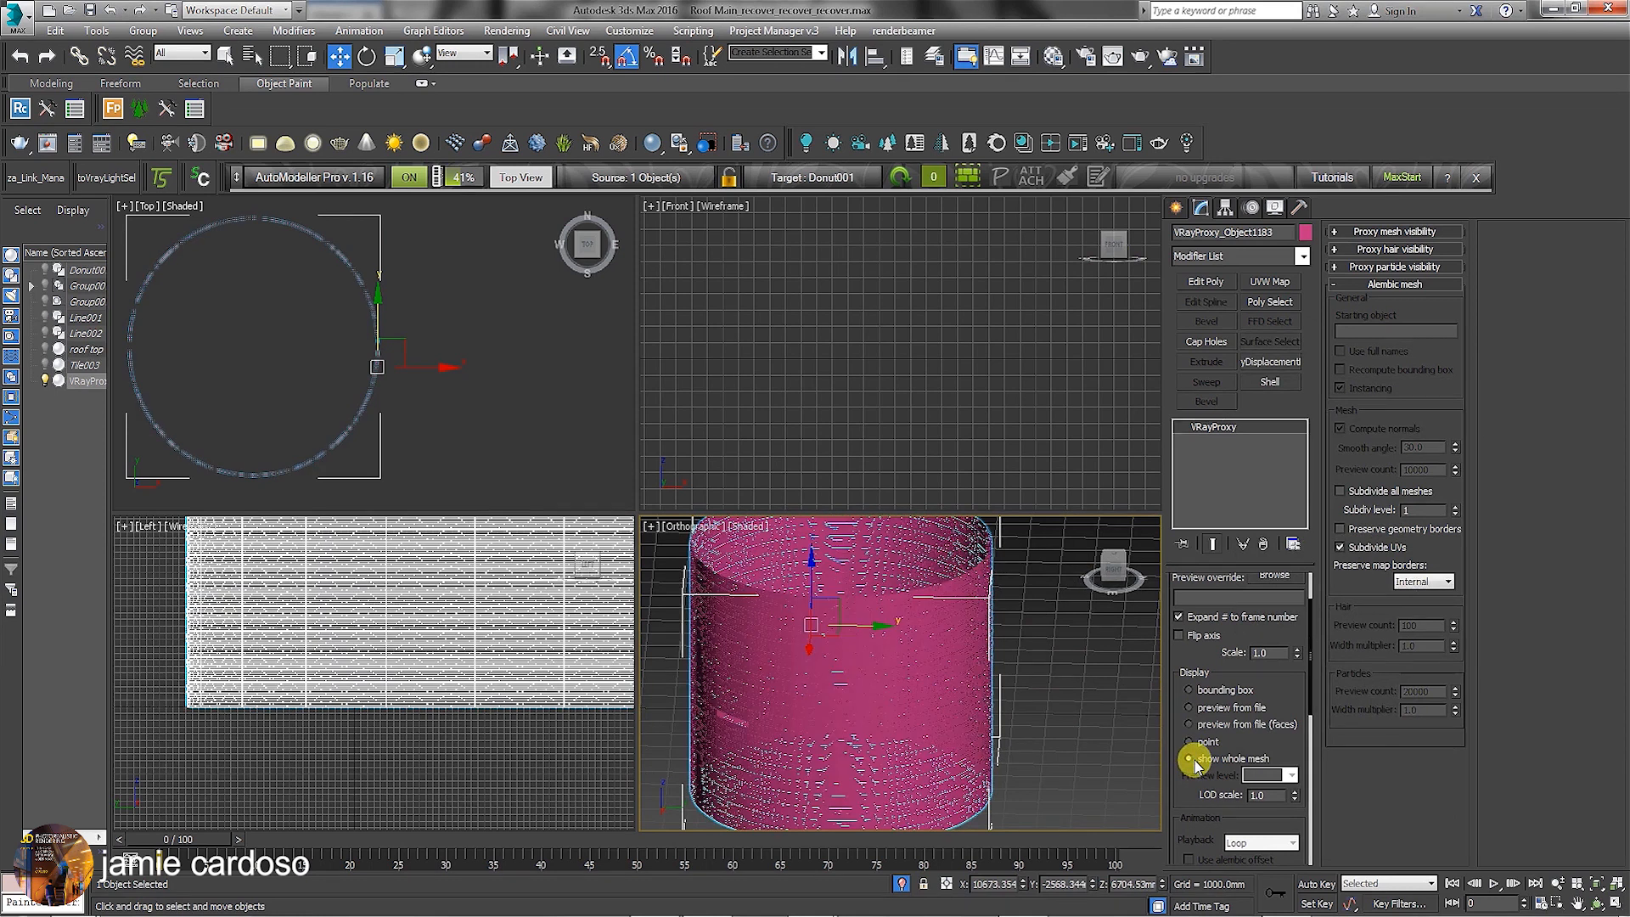
{"action": "scroll", "coordinate": [887, 652], "scroll_direction": "up", "scroll_amount": 5}
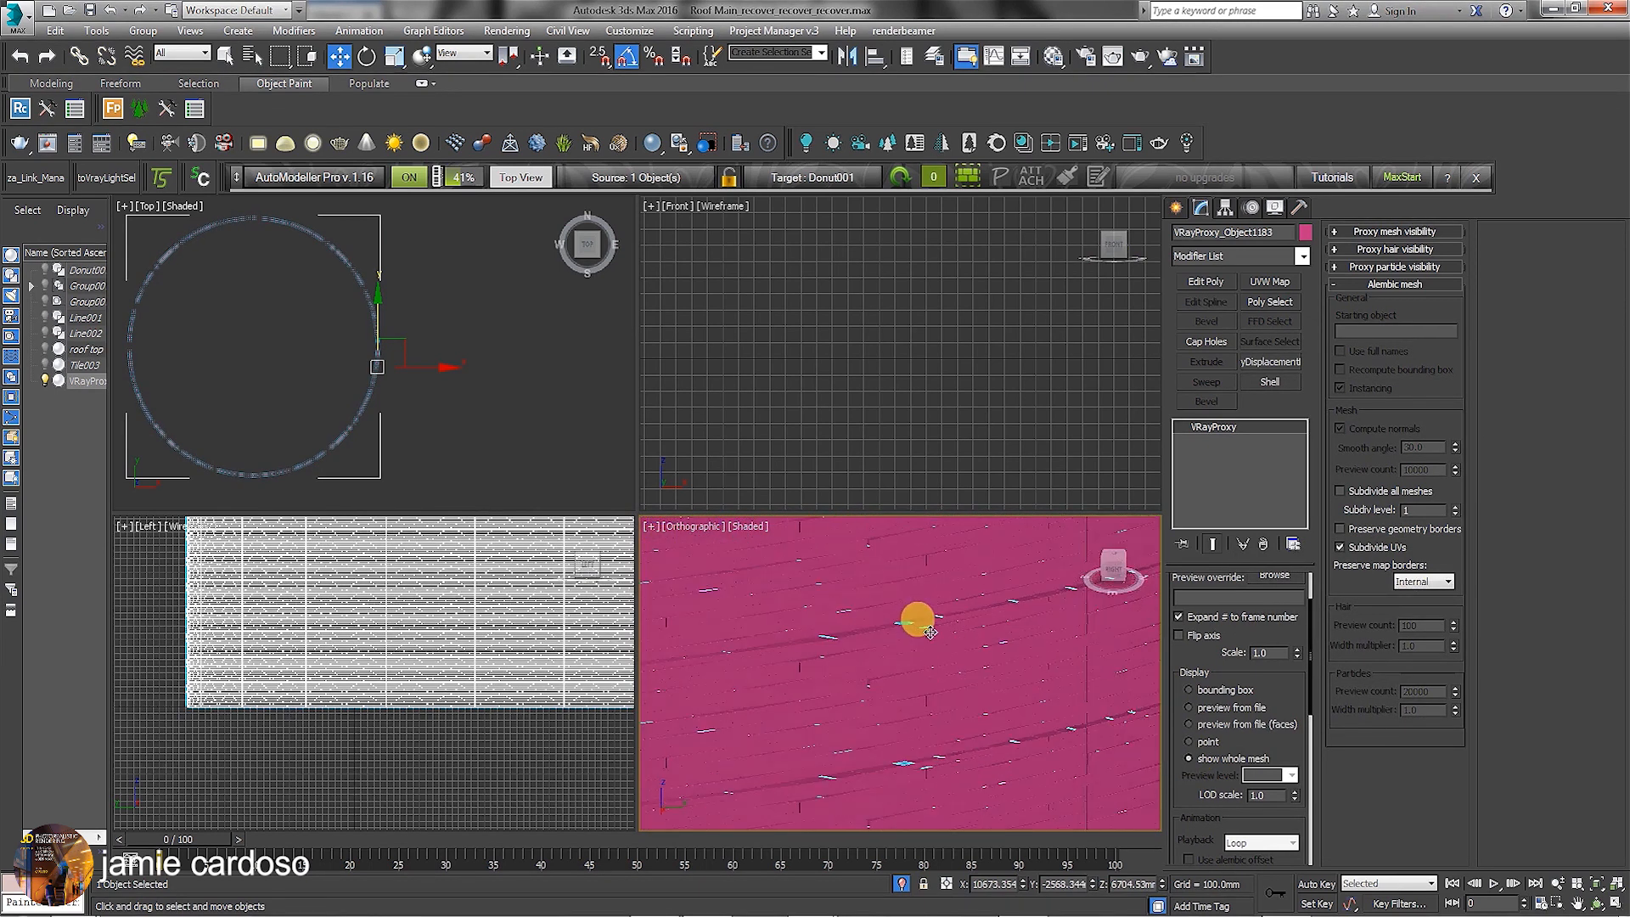
{"action": "scroll", "coordinate": [930, 632], "scroll_direction": "down", "scroll_amount": 5}
{"action": "middle_click_drag", "start_coordinate": [931, 632], "coordinate": [921, 676]}
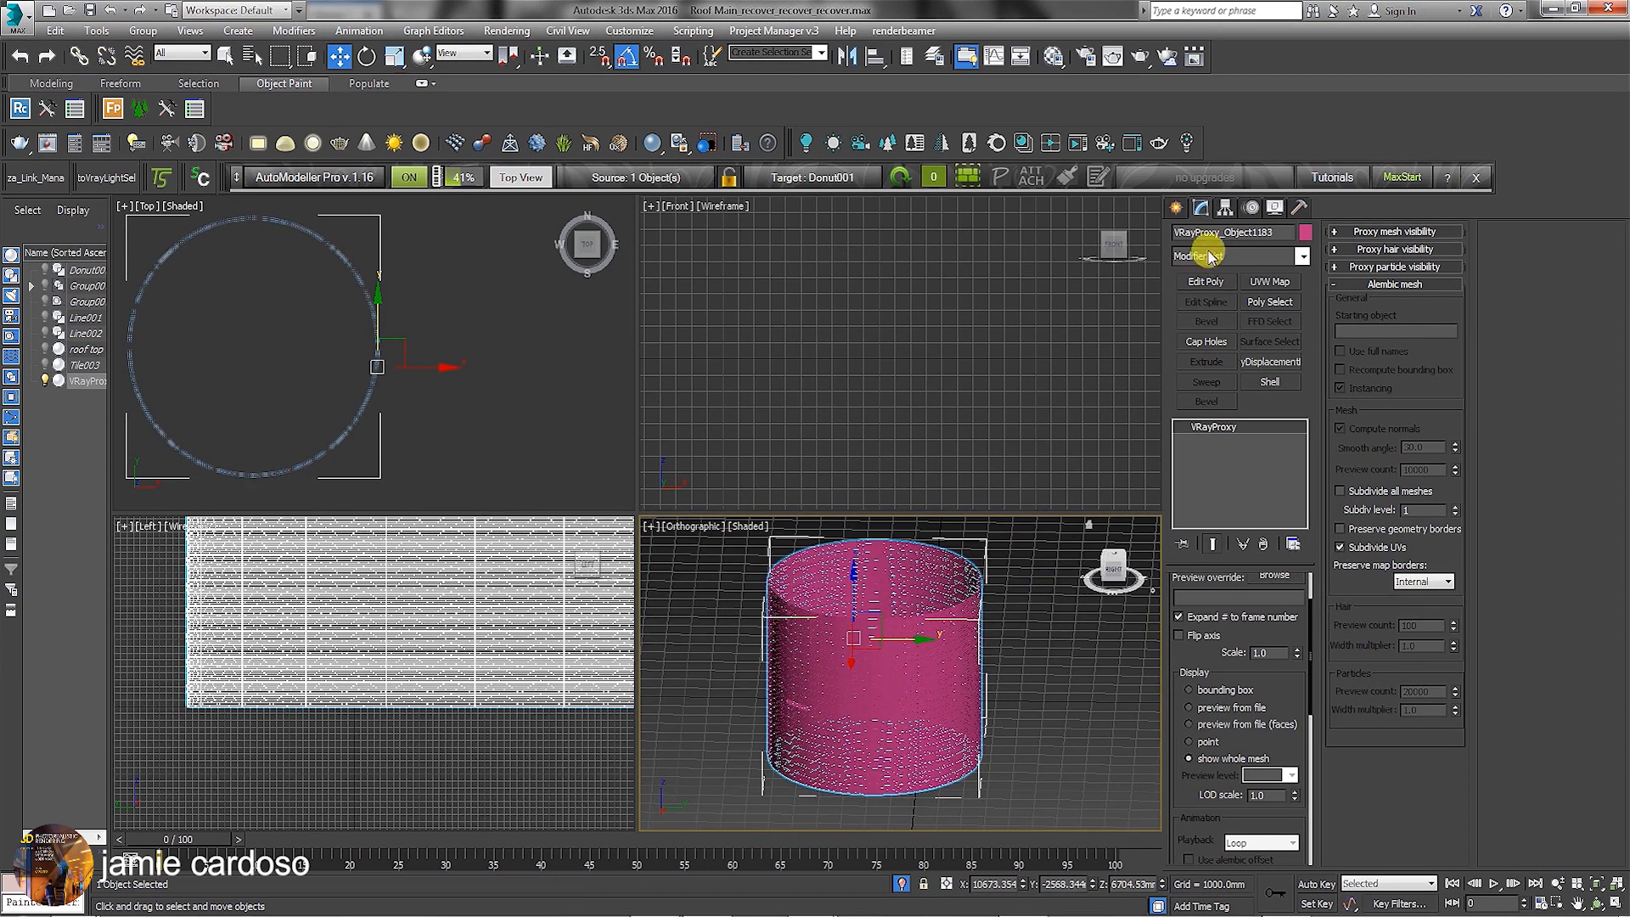
{"action": "left_click", "coordinate": [1176, 207]}
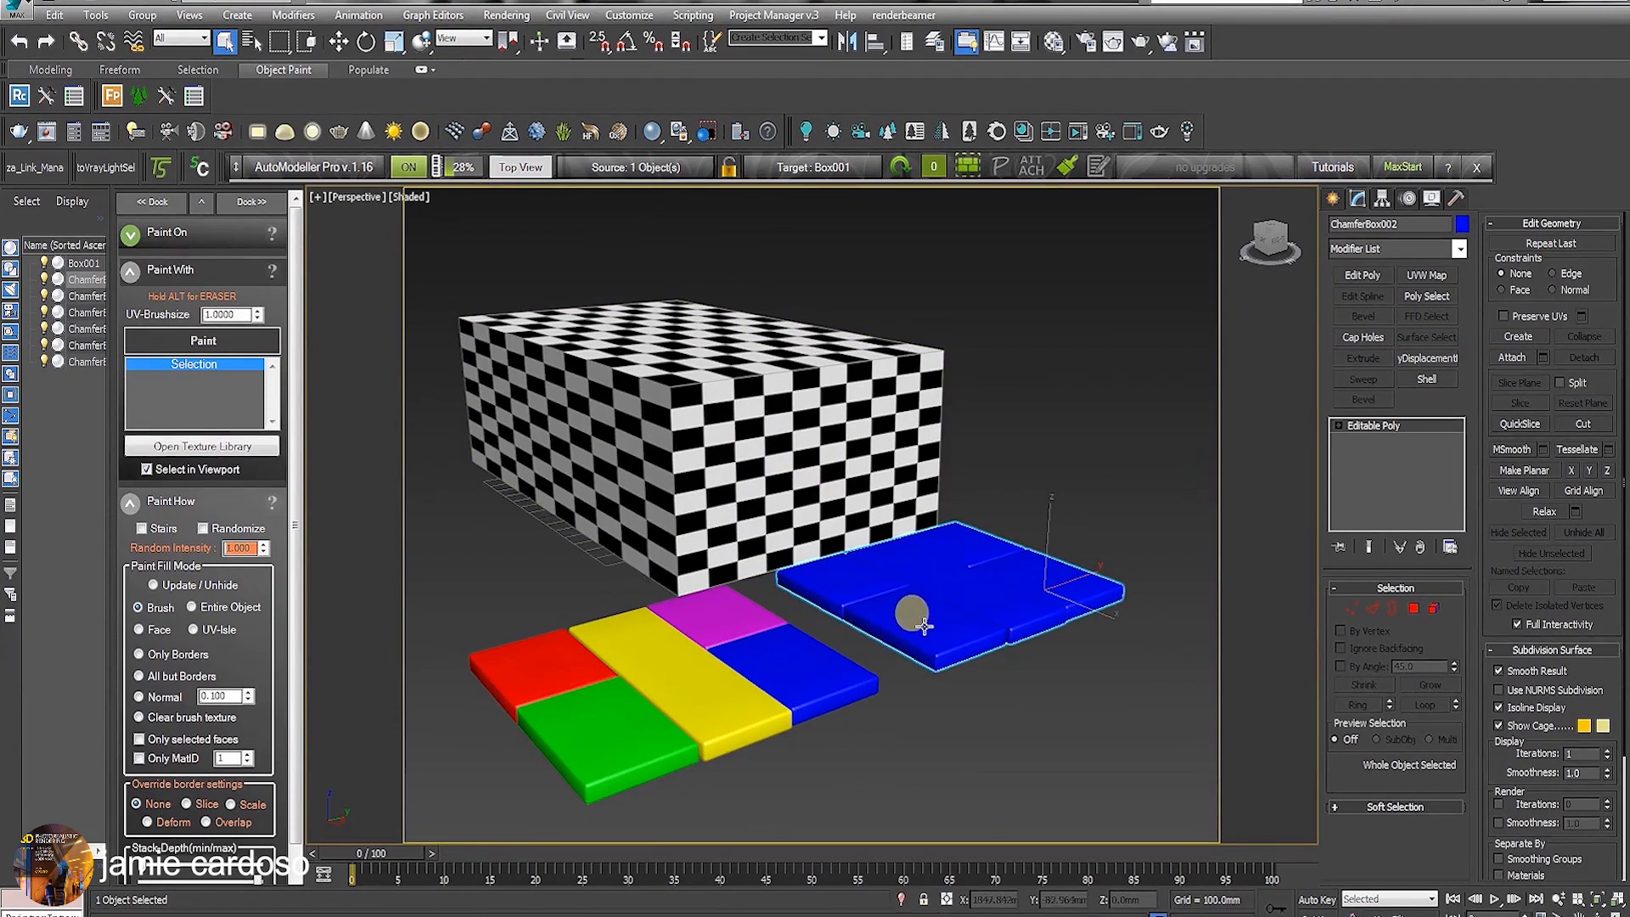
- Display edged faces in the perspective viewport and detach the rear element of ChamferBox002 as its own object
{"action": "left_click", "coordinate": [411, 196]}
{"action": "left_click", "coordinate": [472, 279]}
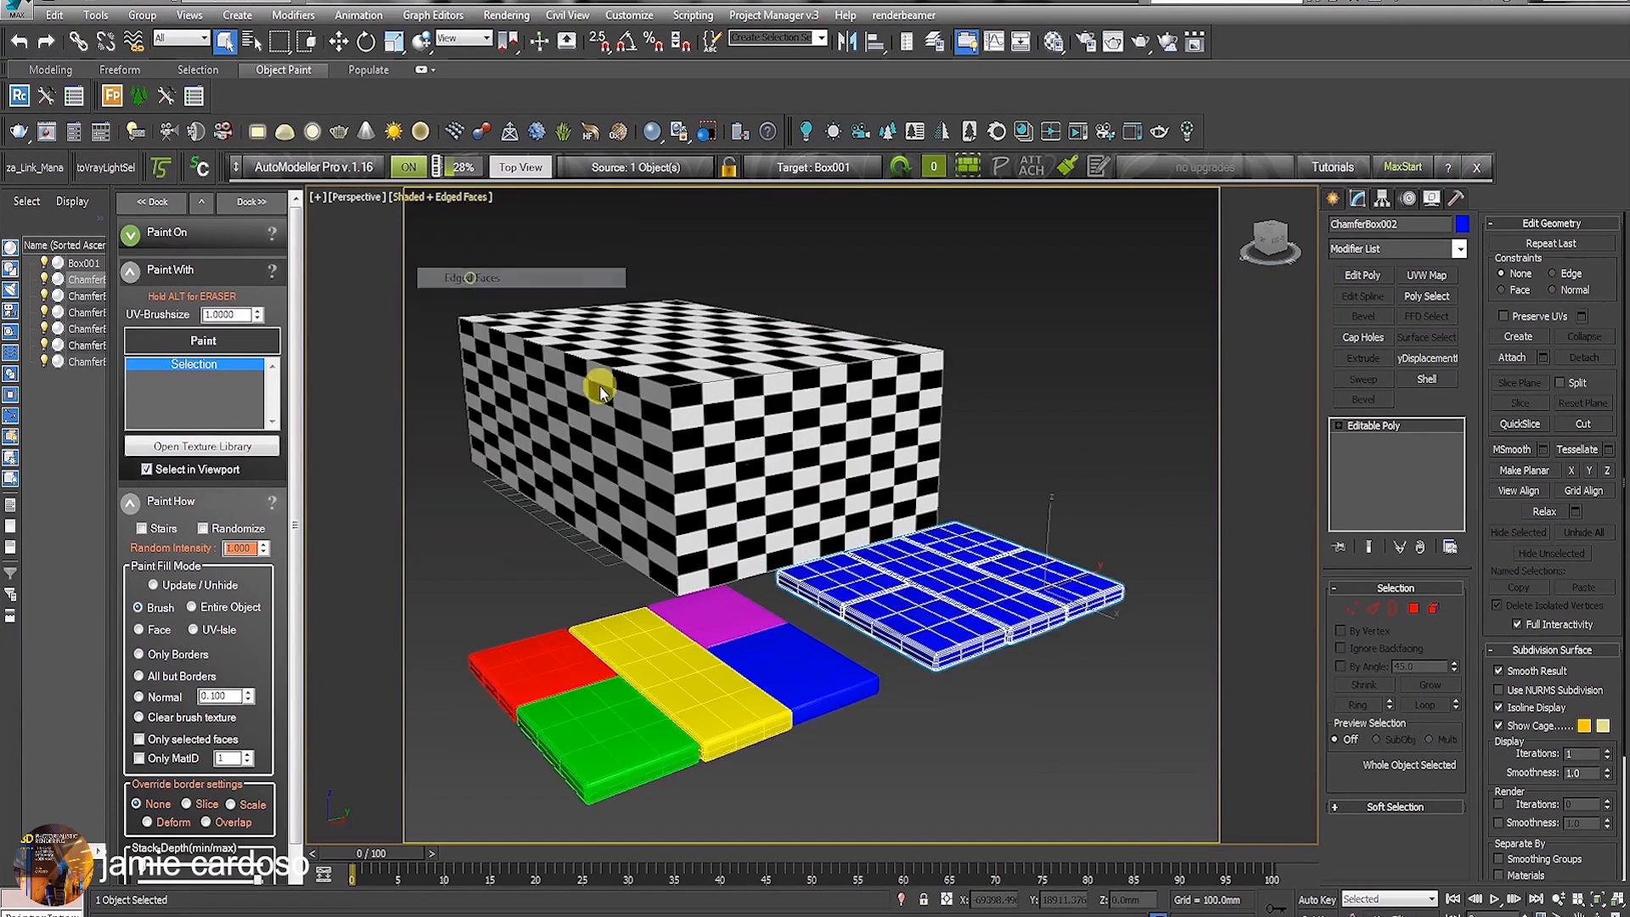
{"action": "left_click", "coordinate": [1433, 608]}
{"action": "left_click", "coordinate": [962, 567]}
{"action": "left_click", "coordinate": [1583, 357]}
{"action": "left_click", "coordinate": [871, 473]}
- Detach three more elements of ChamferBox002 as separate objects so that every blue tile piece is independent
{"action": "left_click", "coordinate": [844, 582]}
{"action": "left_click", "coordinate": [1580, 357]}
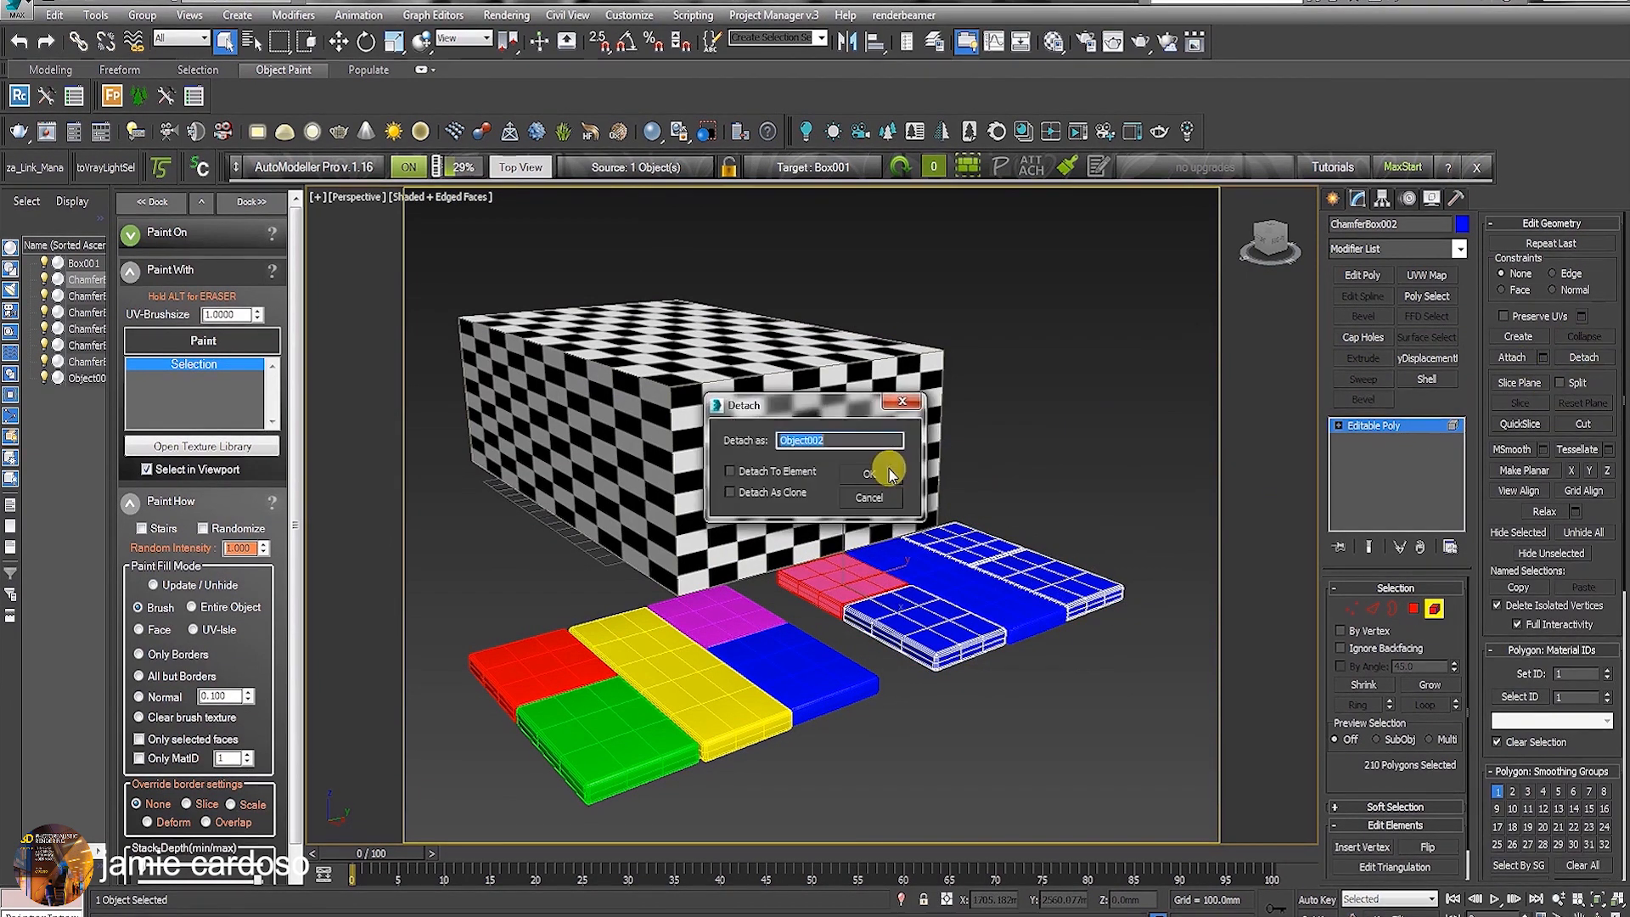
{"action": "left_click", "coordinate": [889, 473]}
{"action": "left_click", "coordinate": [928, 632]}
{"action": "left_click", "coordinate": [1581, 358]}
{"action": "left_click", "coordinate": [882, 473]}
{"action": "left_click", "coordinate": [1580, 358]}
{"action": "left_click", "coordinate": [889, 473]}
{"action": "left_click", "coordinate": [1331, 200]}
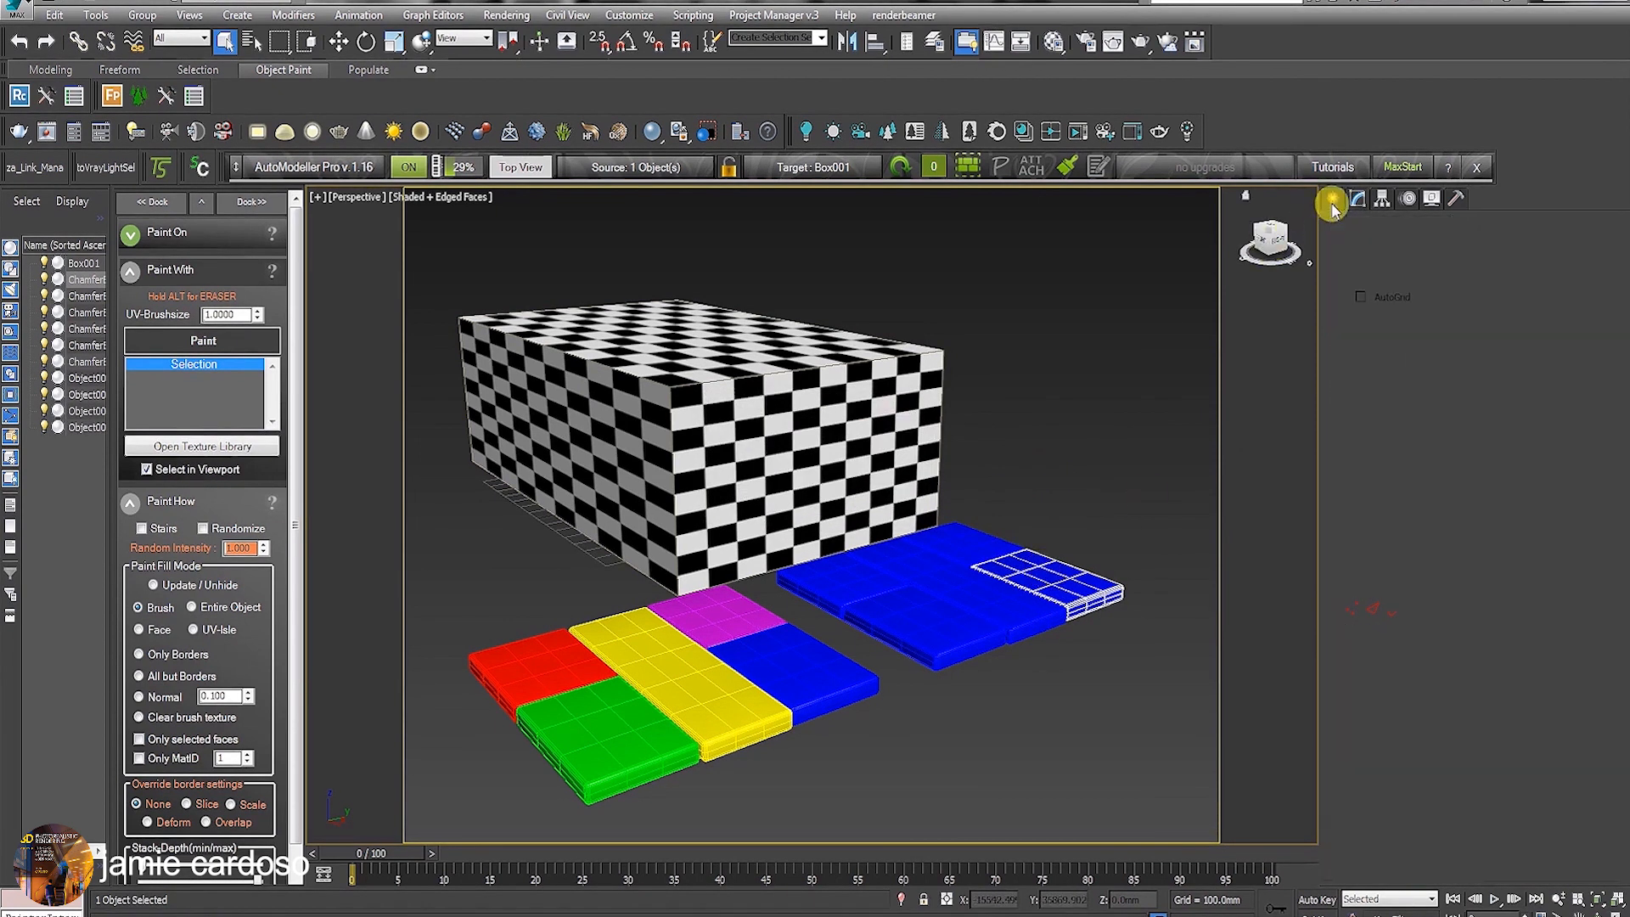
- Select the five pieces of the separated blue tile and centre each pivot to its own object
{"action": "left_click_drag", "start_coordinate": [1089, 679], "coordinate": [823, 724]}
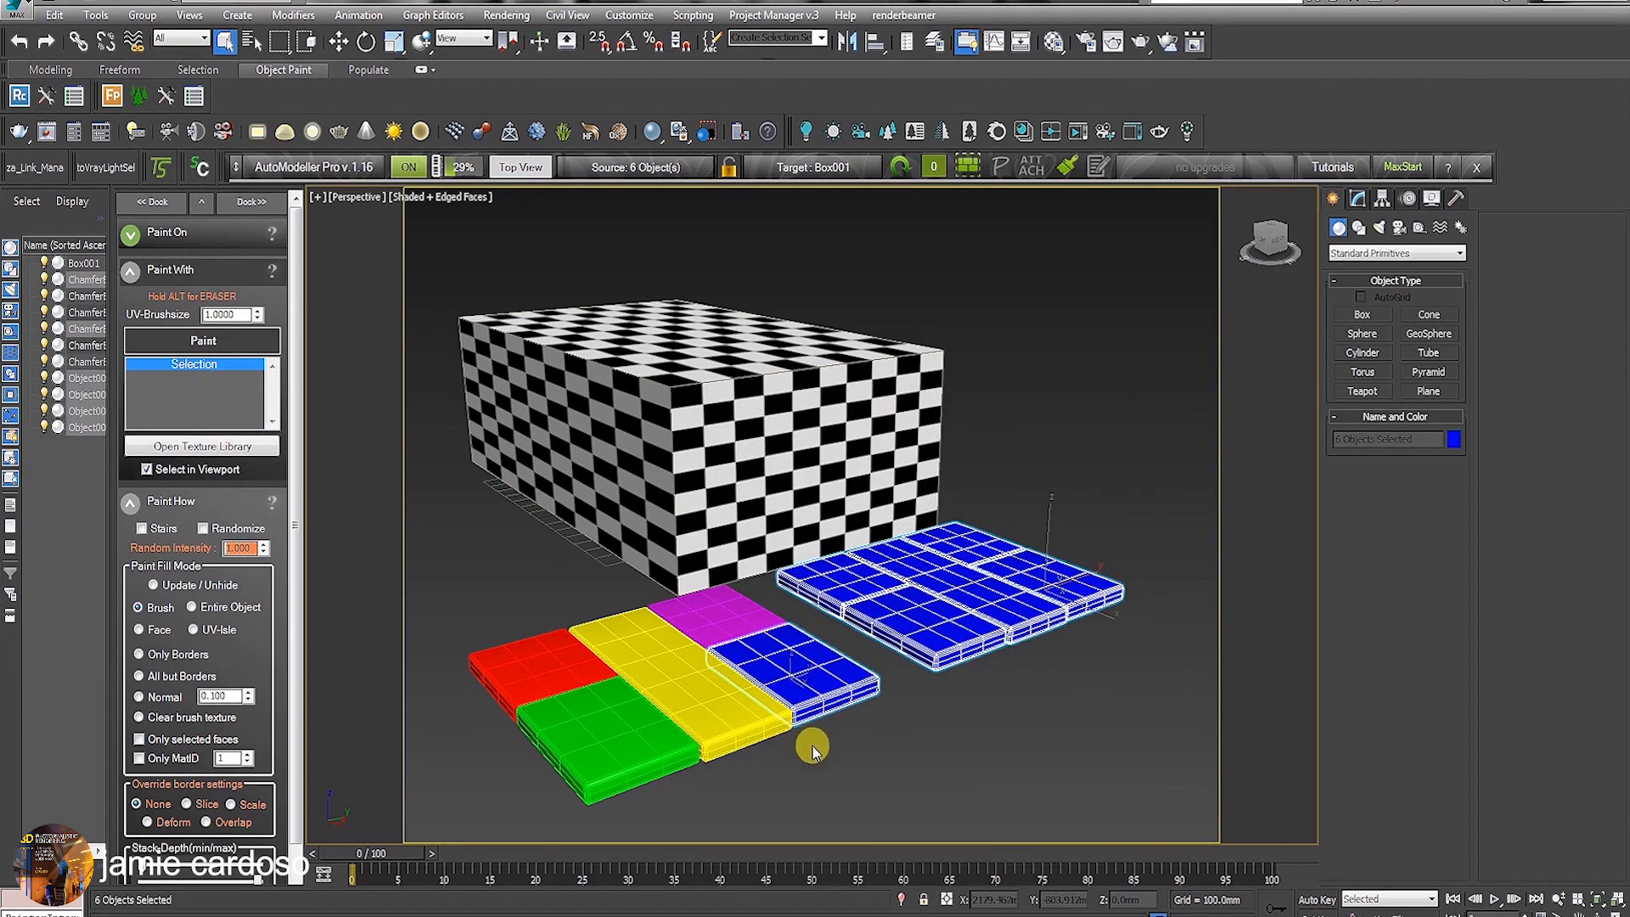
{"action": "left_click", "coordinate": [730, 675], "text": "alt"}
{"action": "left_click", "coordinate": [1383, 200]}
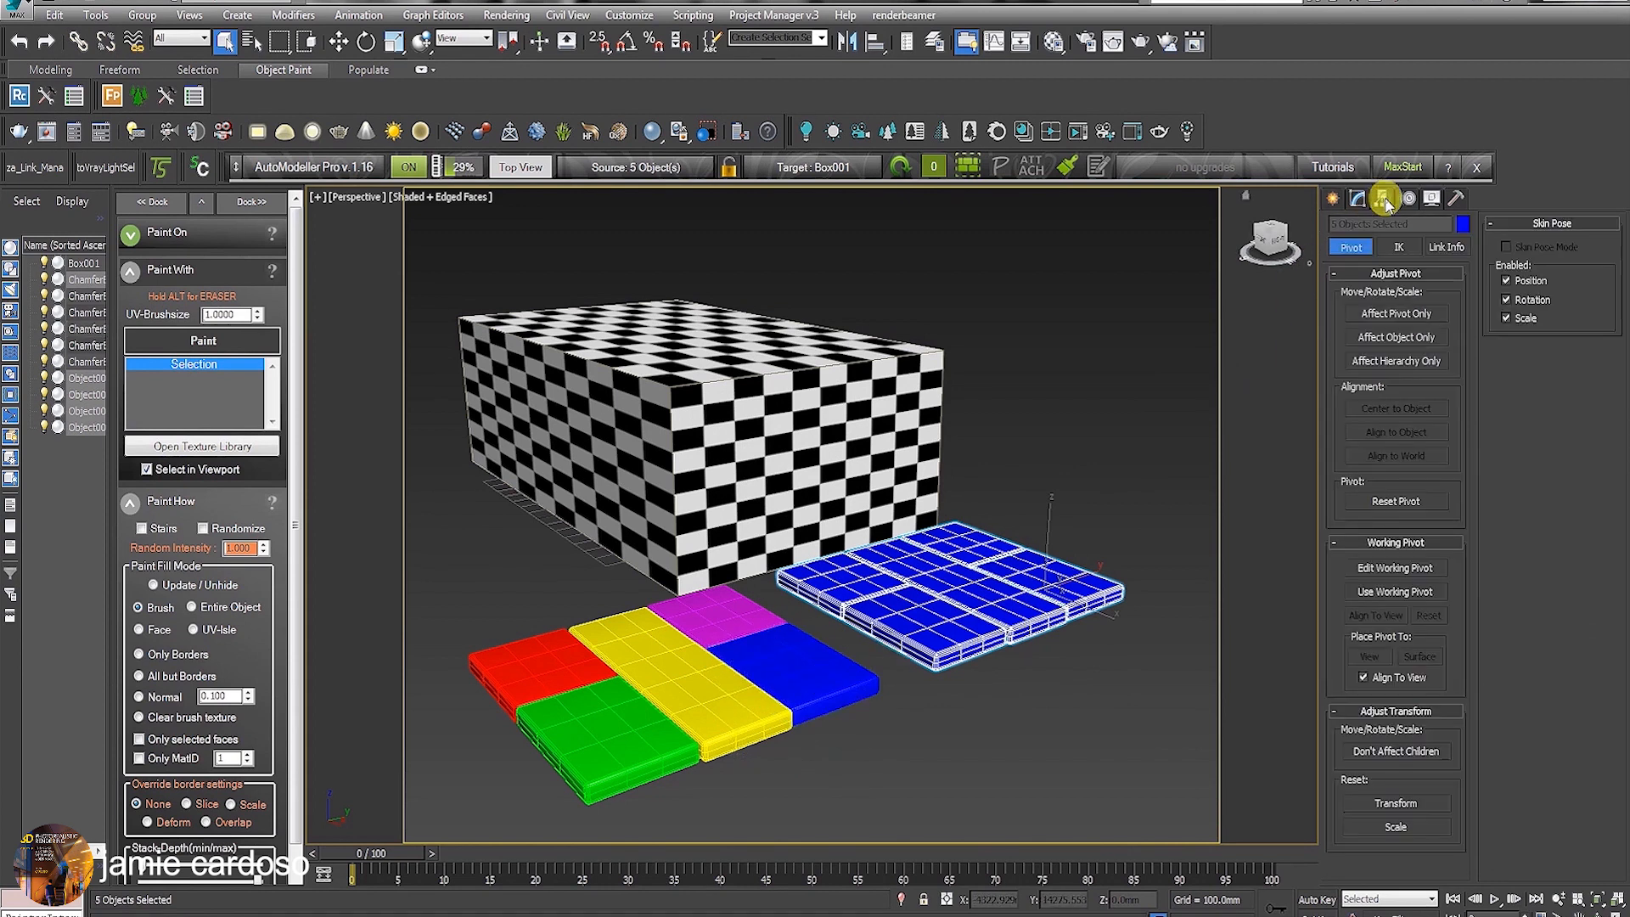
{"action": "left_click", "coordinate": [1396, 312]}
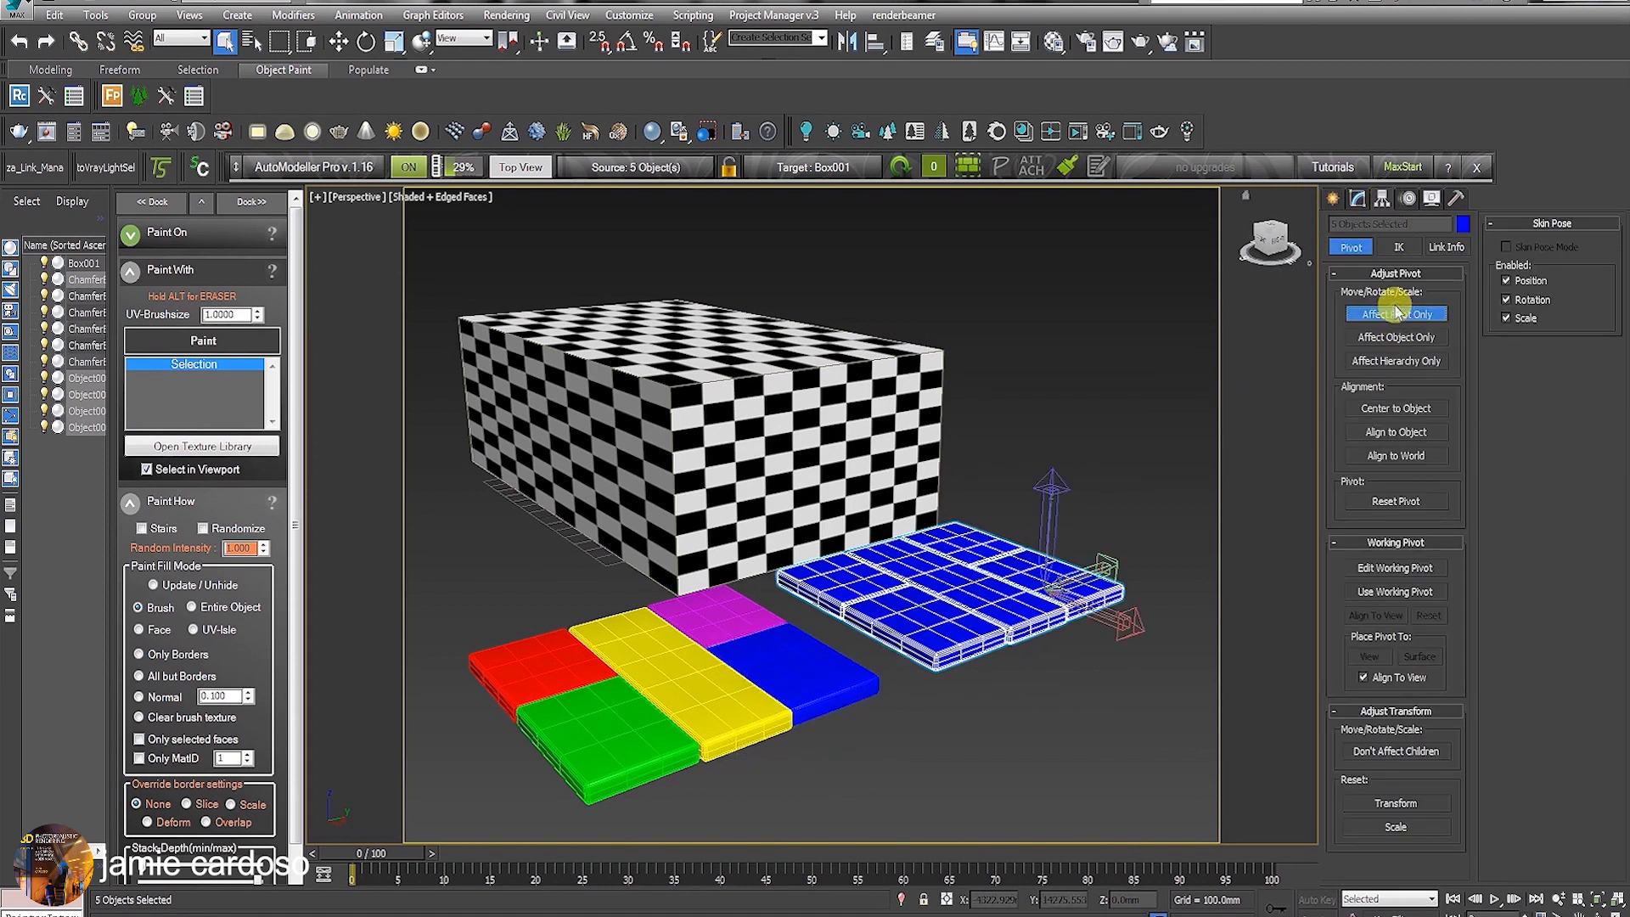
{"action": "left_click", "coordinate": [1396, 409]}
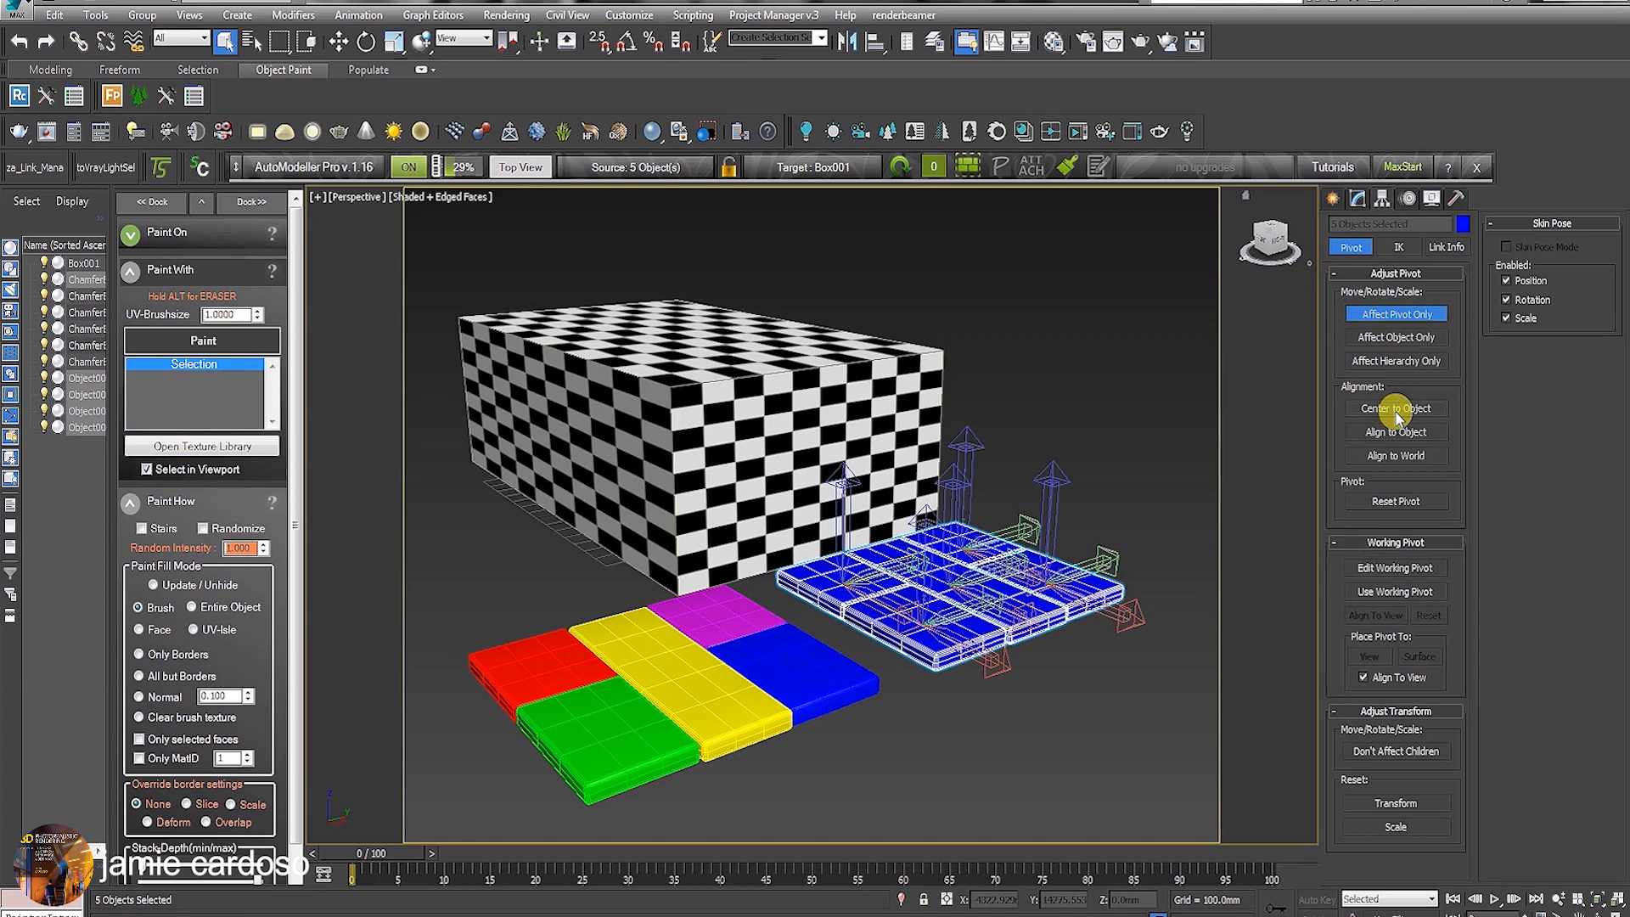
- Leave pivot editing, reselect the five separated blue pieces and set them as the AutoModeller source group
{"action": "left_click_drag", "start_coordinate": [472, 619], "coordinate": [777, 786]}
{"action": "left_click", "coordinate": [1045, 462]}
{"action": "left_click", "coordinate": [912, 556]}
{"action": "left_click", "coordinate": [1026, 571]}
{"action": "left_click", "coordinate": [338, 41]}
{"action": "left_click", "coordinate": [1333, 198]}
{"action": "left_click", "coordinate": [964, 552], "text": "ctrl"}
{"action": "left_click", "coordinate": [930, 635], "text": "ctrl"}
{"action": "left_click", "coordinate": [830, 578], "text": "ctrl"}
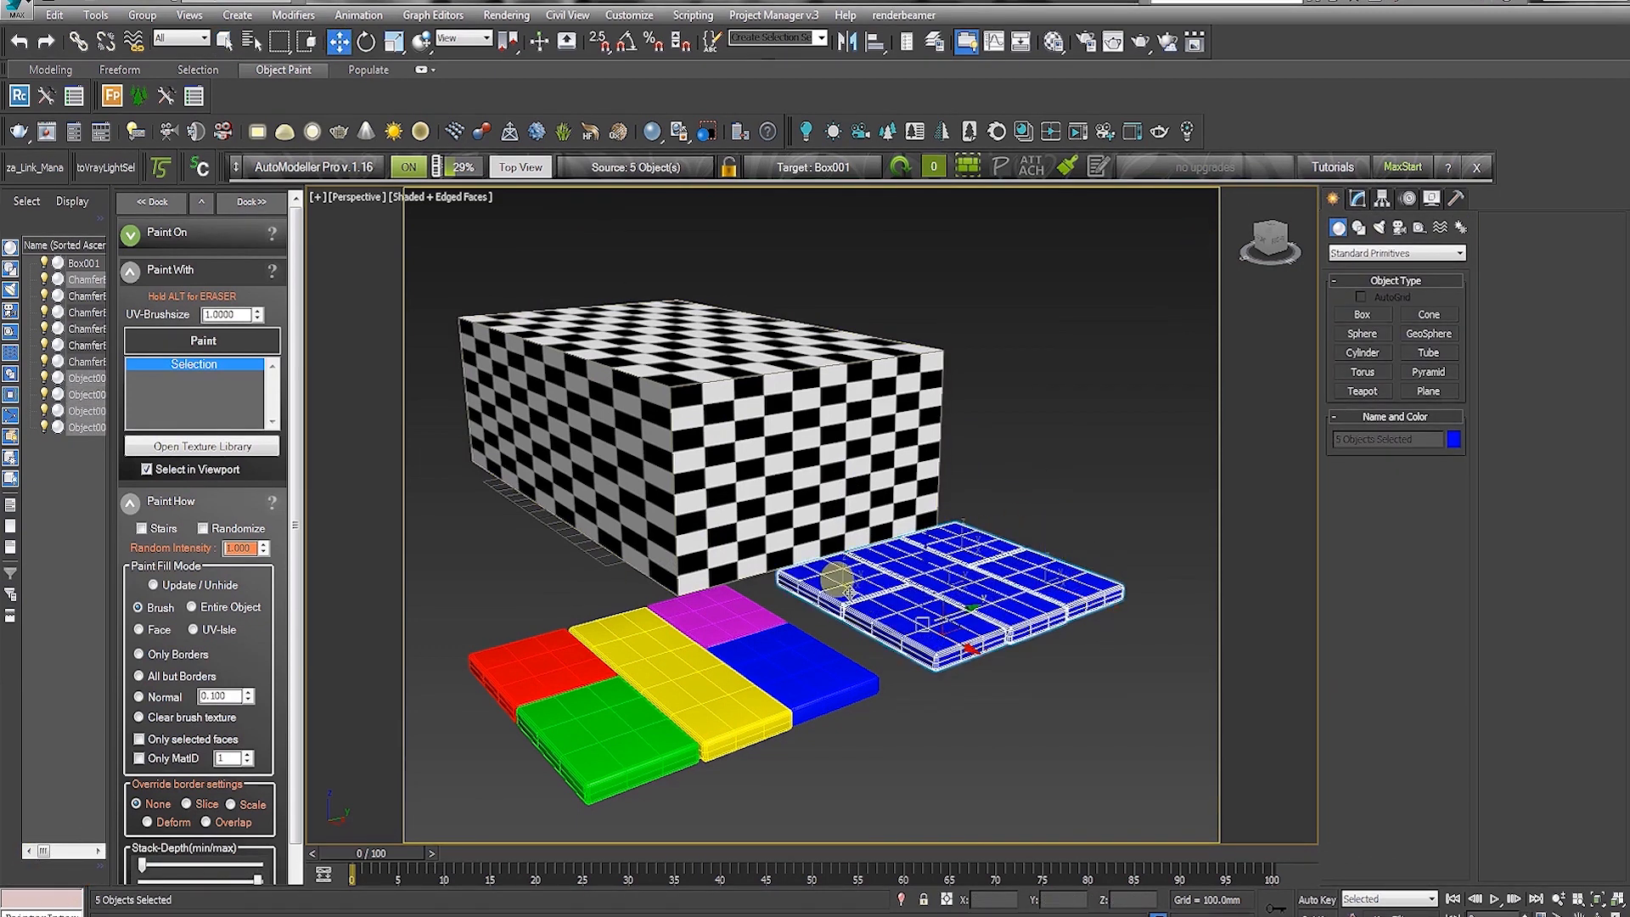
{"action": "left_click", "coordinate": [645, 175]}
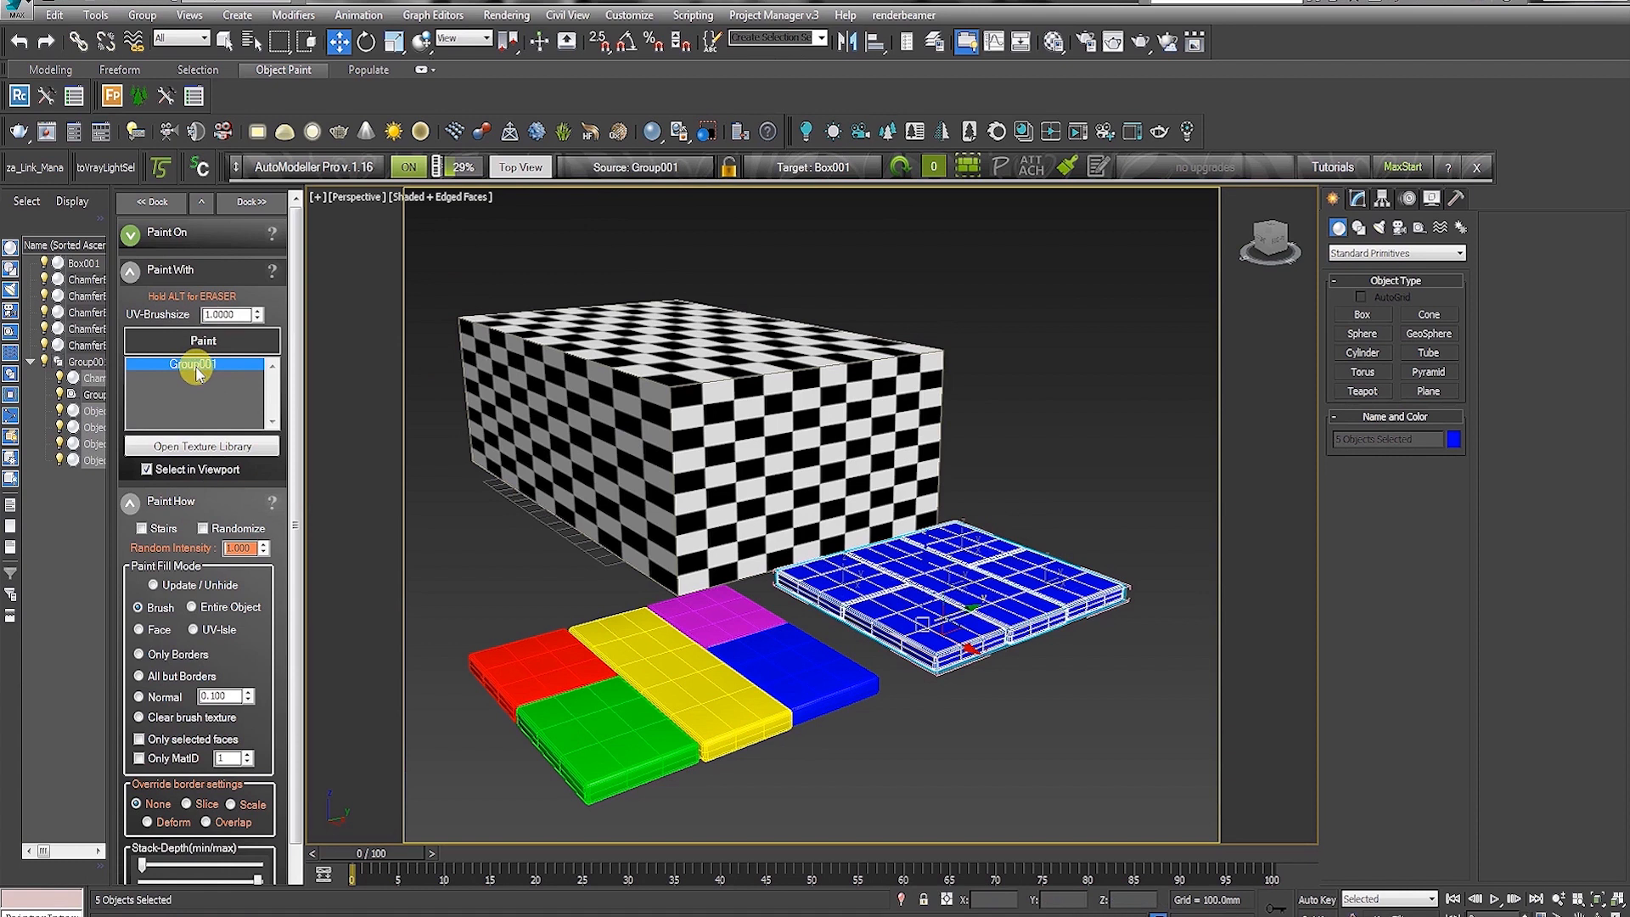
- Paint Group001 over the two visible vertical sides of the checkered box
{"action": "left_click", "coordinate": [202, 340]}
{"action": "left_click", "coordinate": [704, 440]}
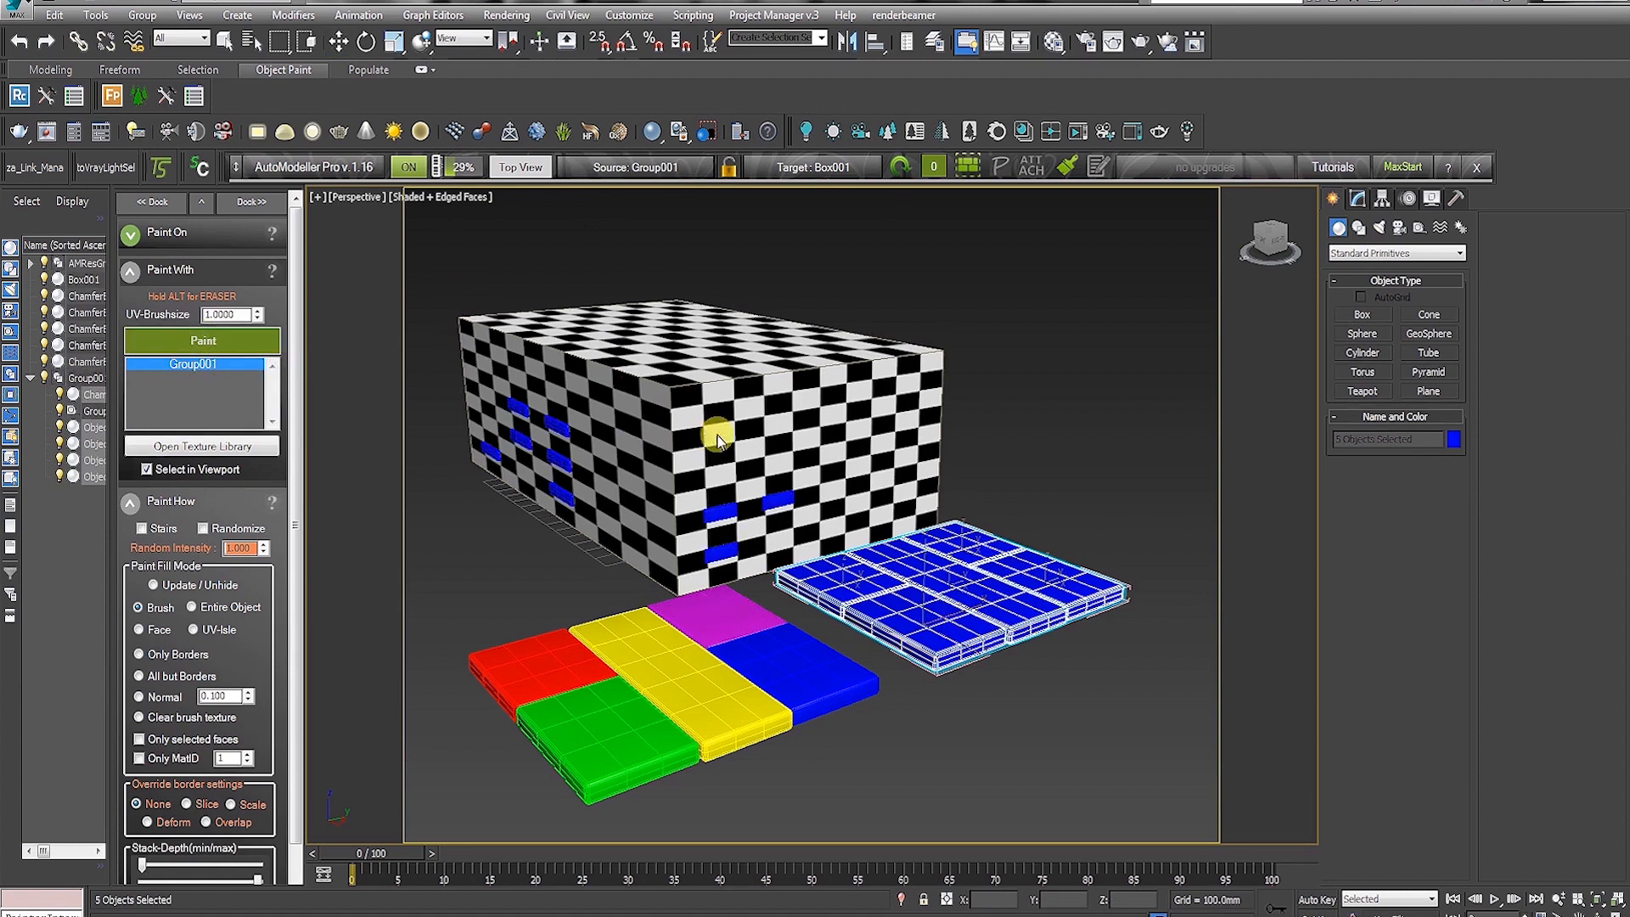
{"action": "mouse_move", "coordinate": [809, 434]}
{"action": "left_mouse_down"}
{"action": "mouse_move", "coordinate": [710, 499]}
{"action": "mouse_move", "coordinate": [866, 484]}
{"action": "mouse_move", "coordinate": [575, 473]}
{"action": "mouse_move", "coordinate": [491, 410]}
{"action": "mouse_move", "coordinate": [650, 509]}
{"action": "left_mouse_up"}
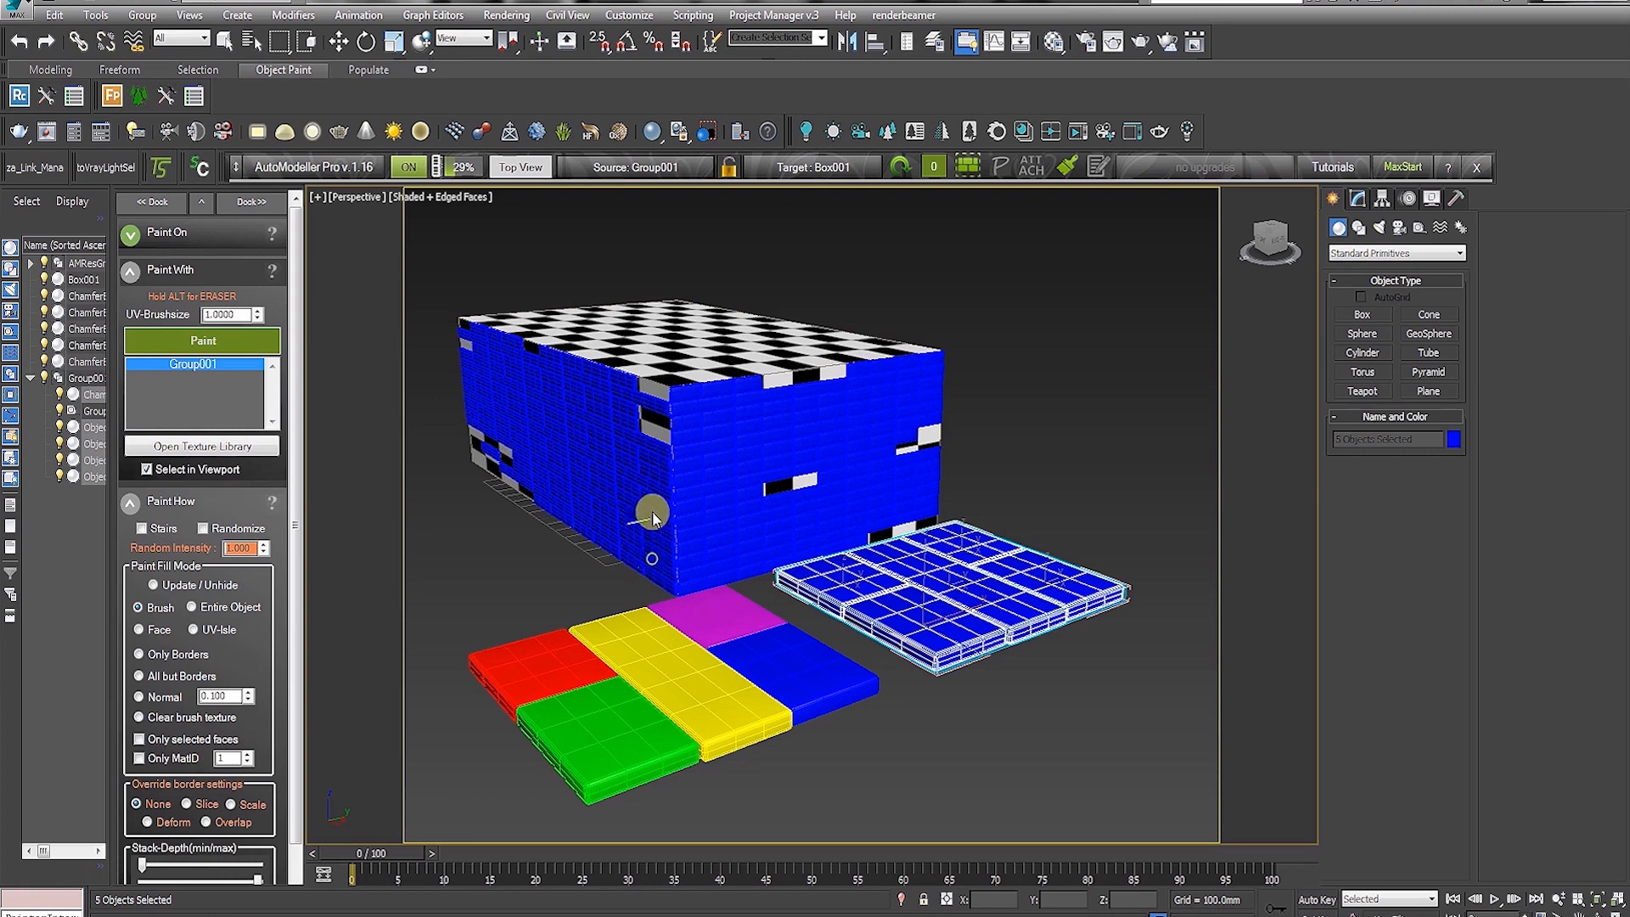
- Raise the front blue piece, Object003, above the other pieces of Group001
{"action": "left_click", "coordinate": [338, 42]}
{"action": "left_click", "coordinate": [925, 550]}
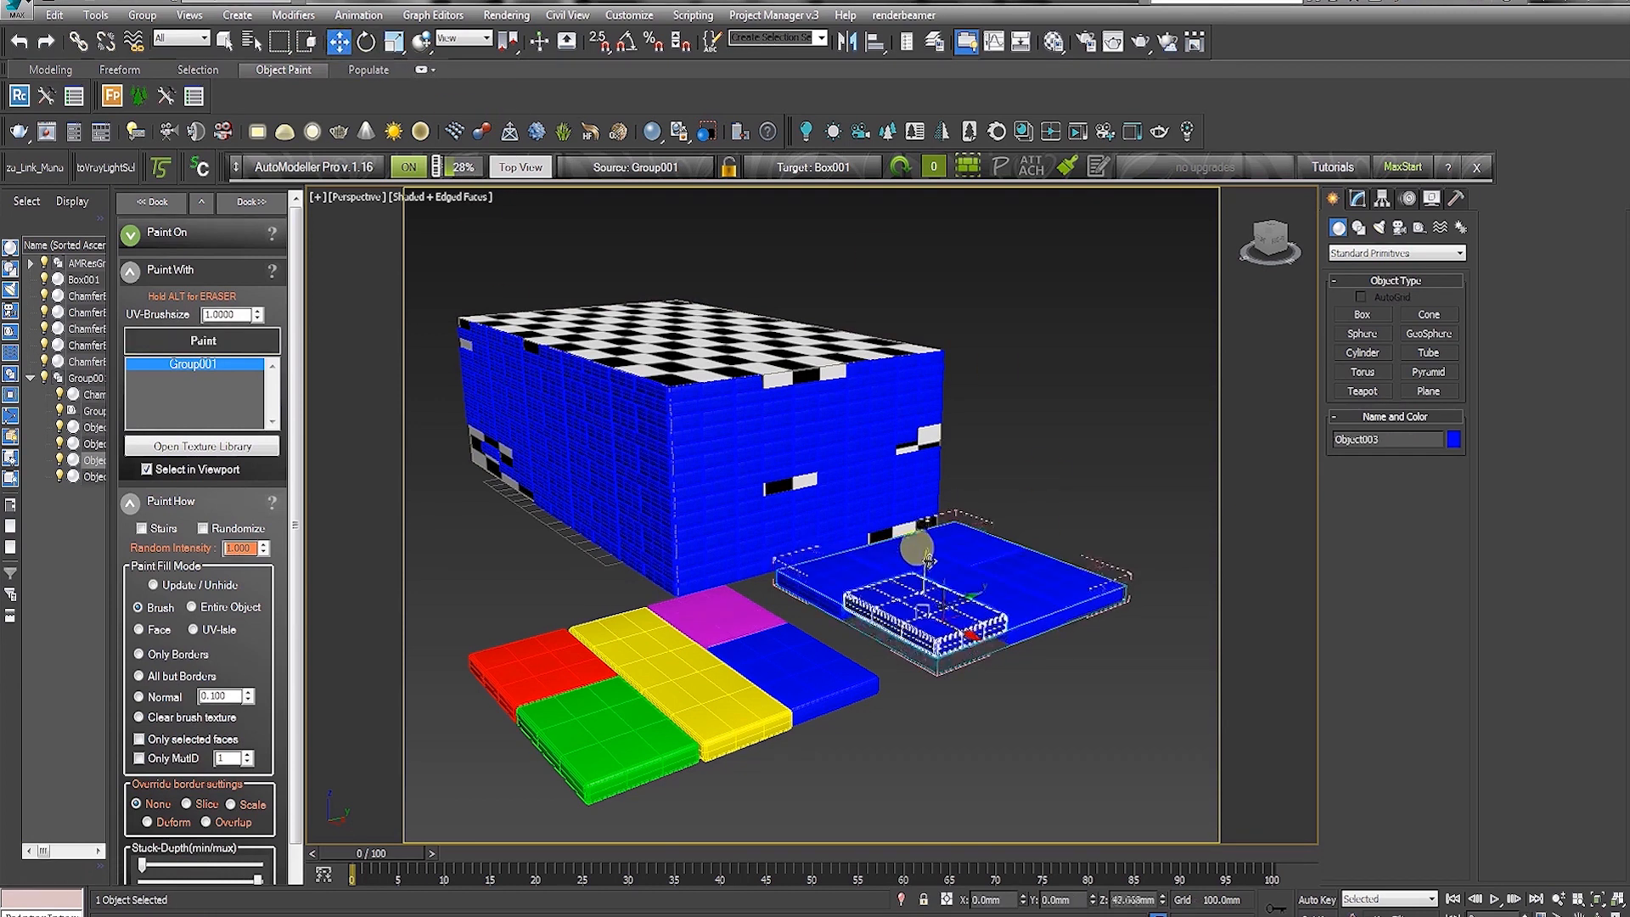
{"action": "left_click_drag", "start_coordinate": [925, 550], "coordinate": [972, 492]}
- Select the magenta, red and green tiles and set them as a second AutoModeller source group
{"action": "left_click", "coordinate": [715, 605]}
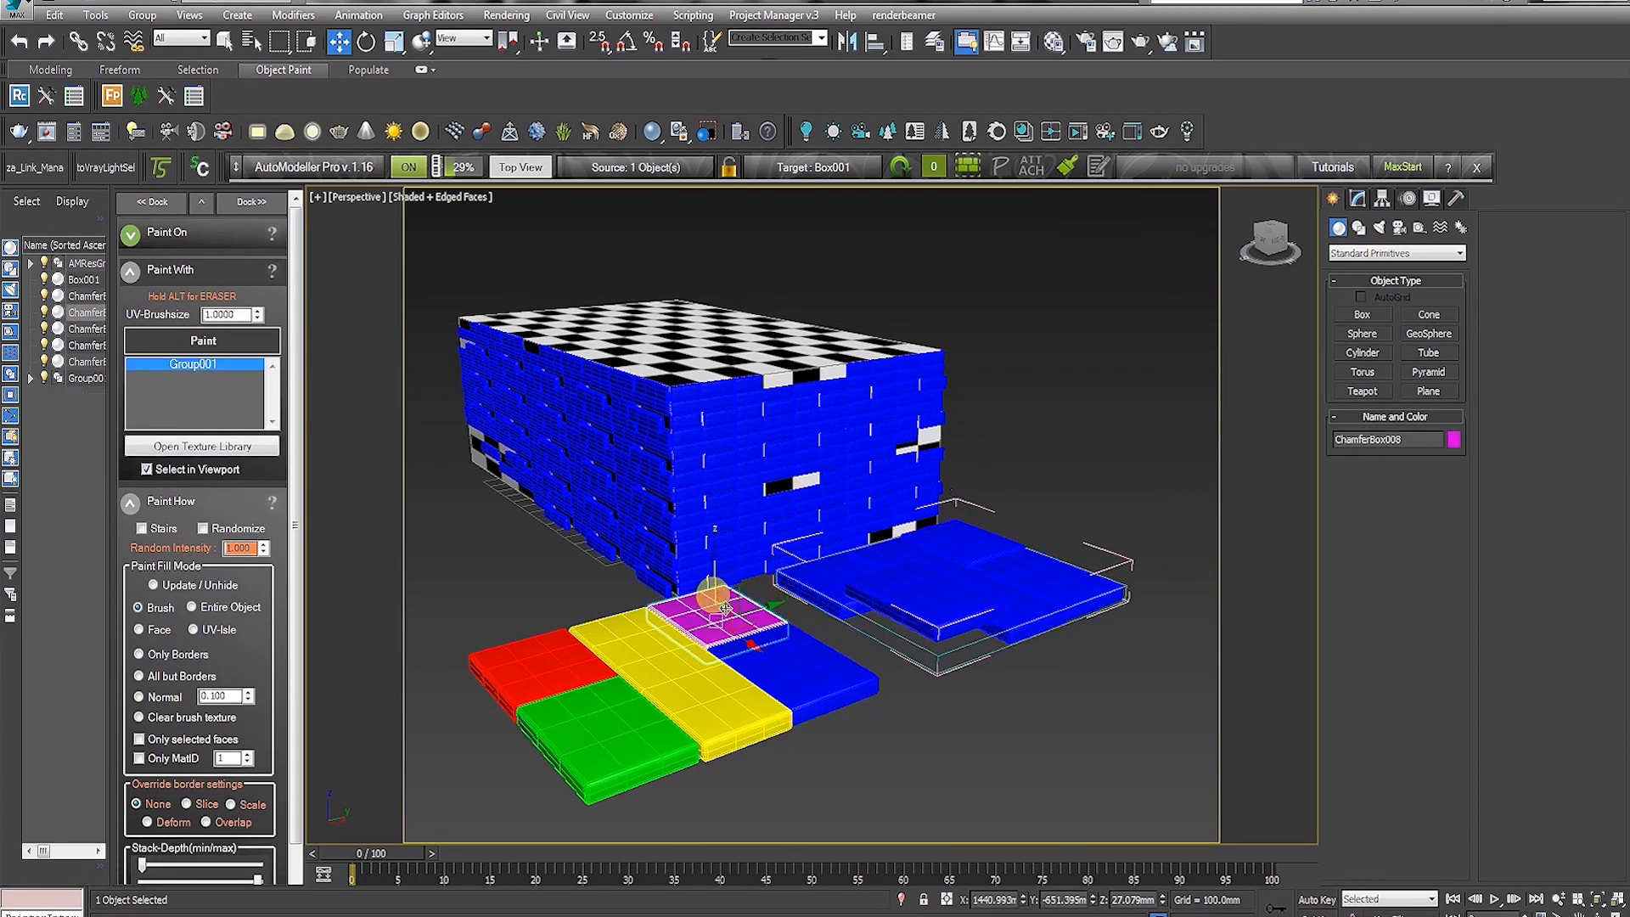
{"action": "left_click", "coordinate": [545, 649], "text": "ctrl"}
{"action": "left_click", "coordinate": [637, 166]}
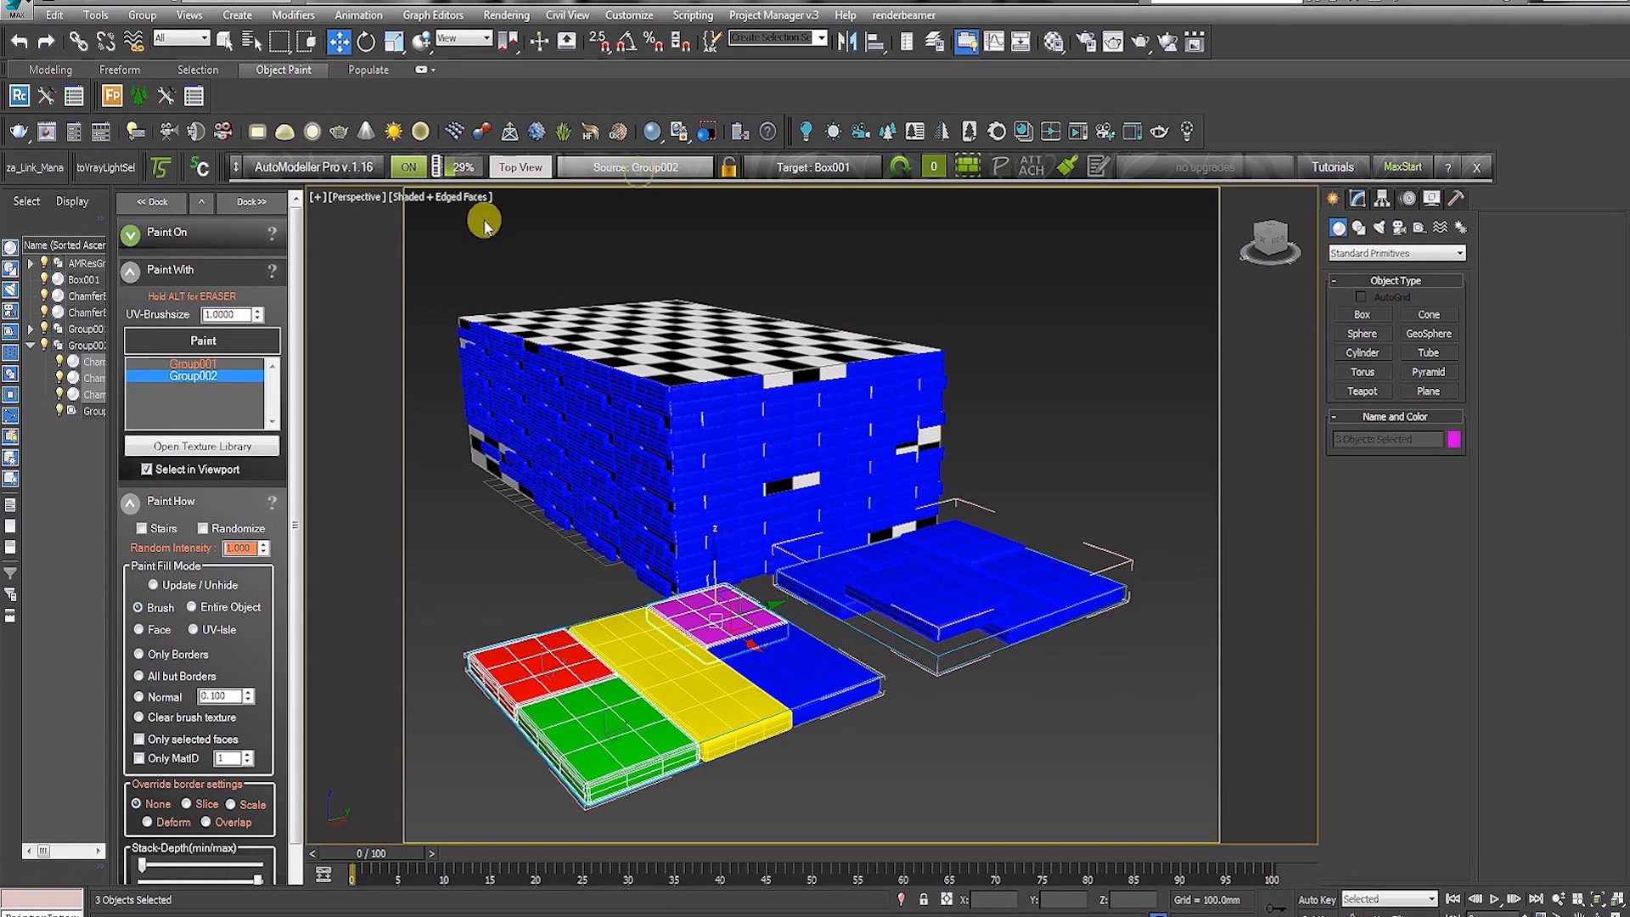
- Choose Group002 as the paint source and paint it over the box's top and long side
{"action": "left_click", "coordinate": [193, 387]}
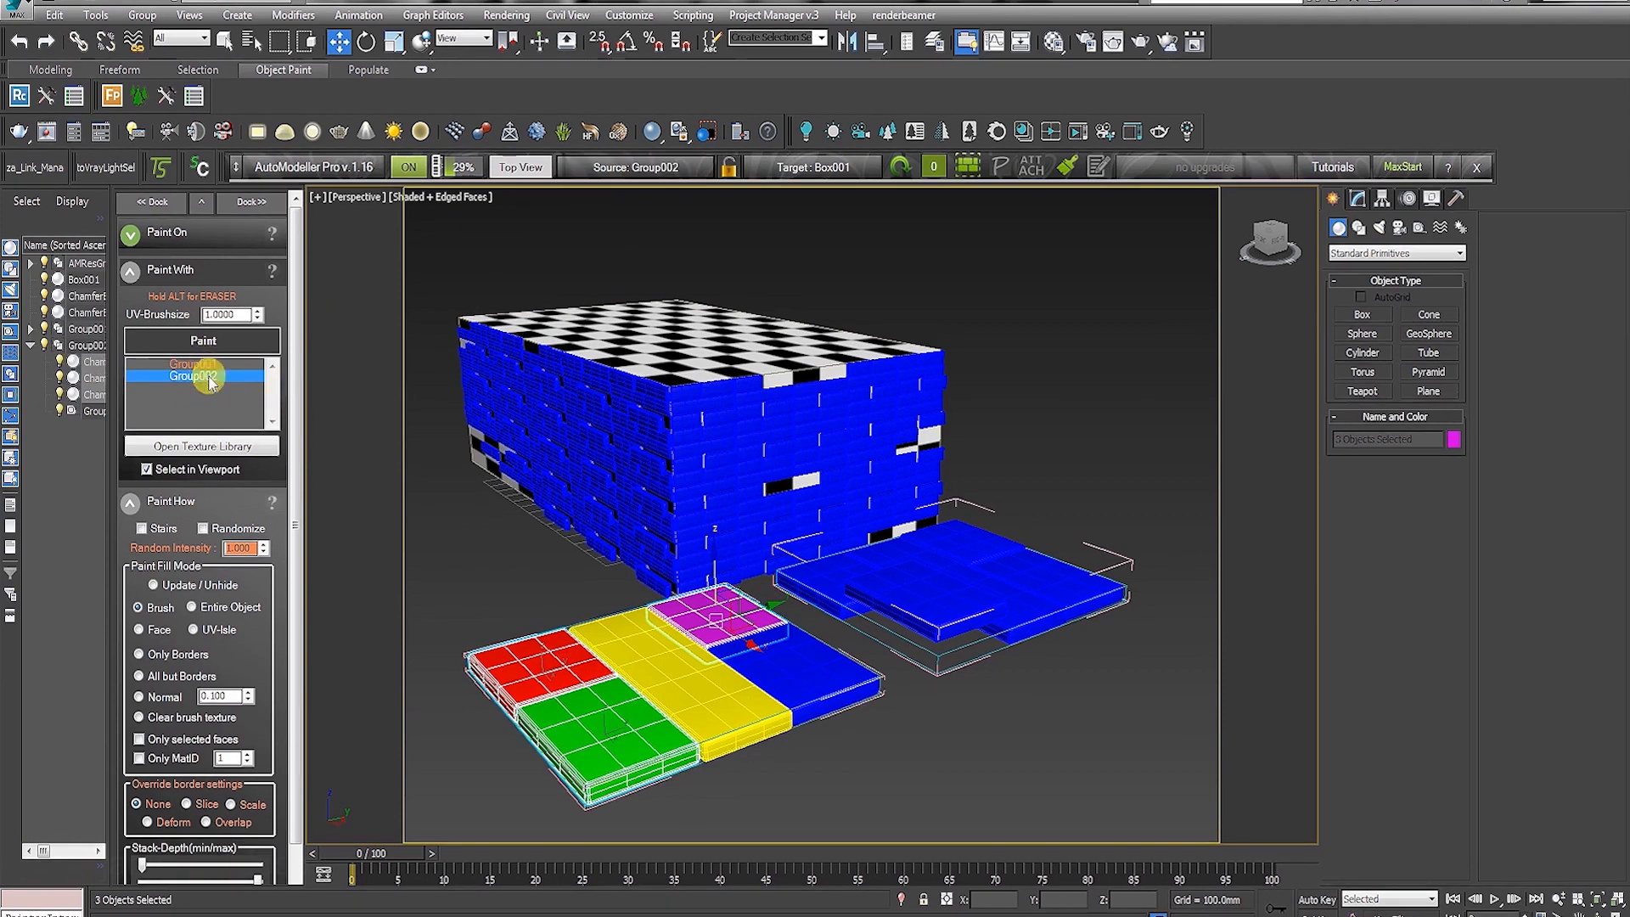
{"action": "left_click", "coordinate": [210, 379]}
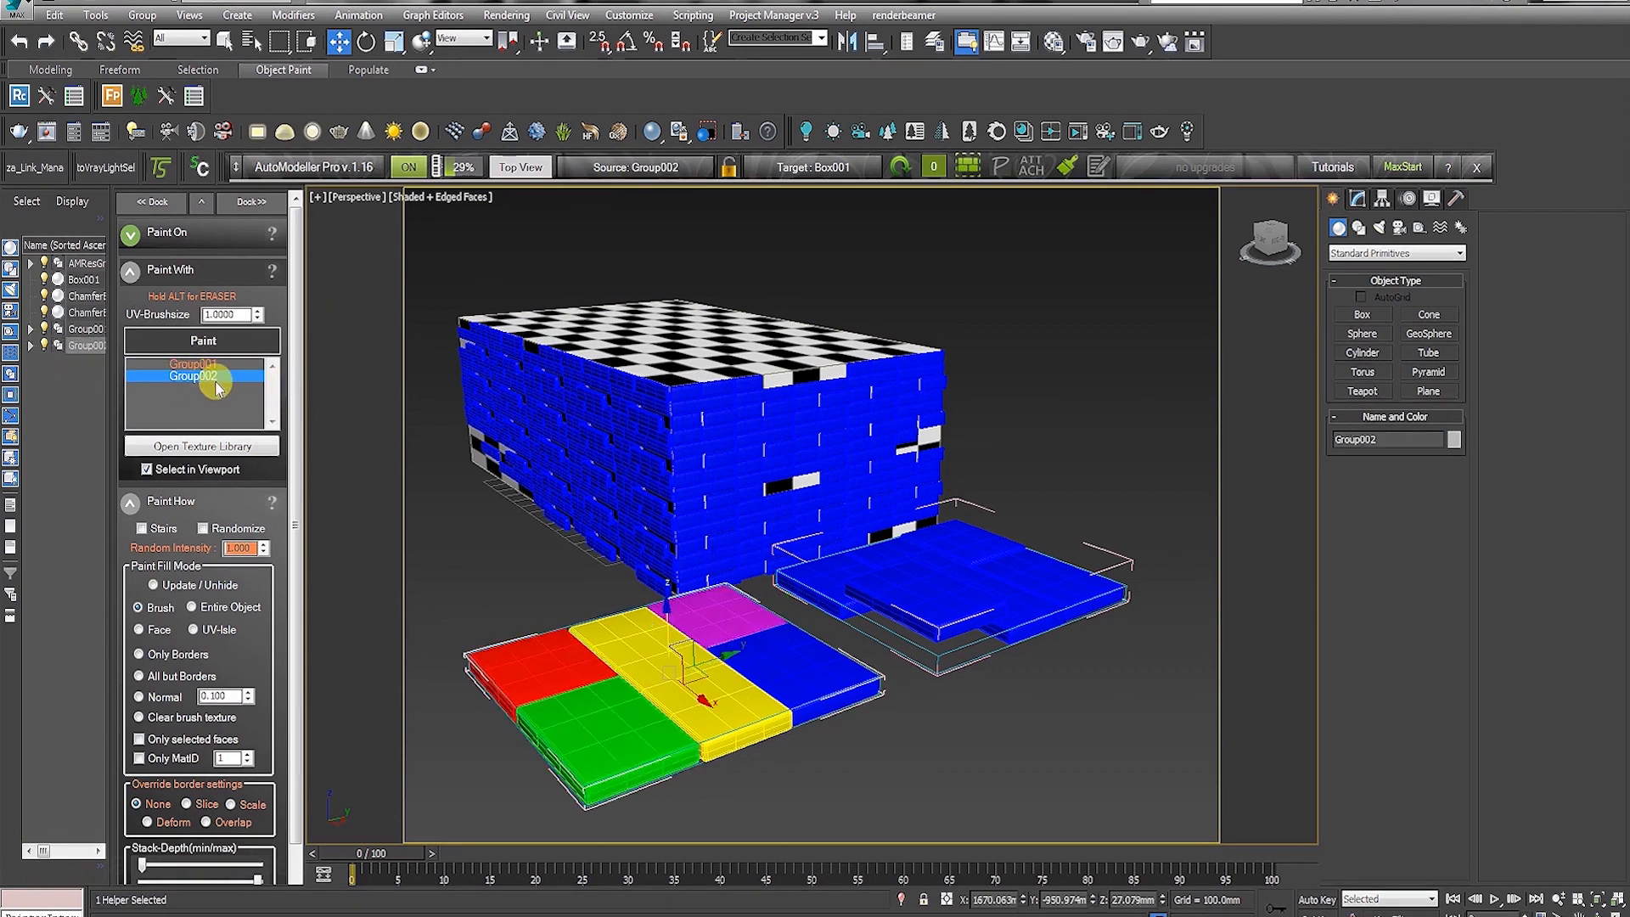
{"action": "left_click", "coordinate": [203, 341]}
{"action": "mouse_move", "coordinate": [674, 322]}
{"action": "left_mouse_down"}
{"action": "mouse_move", "coordinate": [762, 348]}
{"action": "mouse_move", "coordinate": [527, 339]}
{"action": "mouse_move", "coordinate": [551, 425]}
{"action": "mouse_move", "coordinate": [611, 475]}
{"action": "mouse_move", "coordinate": [559, 413]}
{"action": "left_mouse_up"}
- Switch the paint source to Group001 and repaint the box's long side, extending slightly onto the top
{"action": "left_click", "coordinate": [247, 365]}
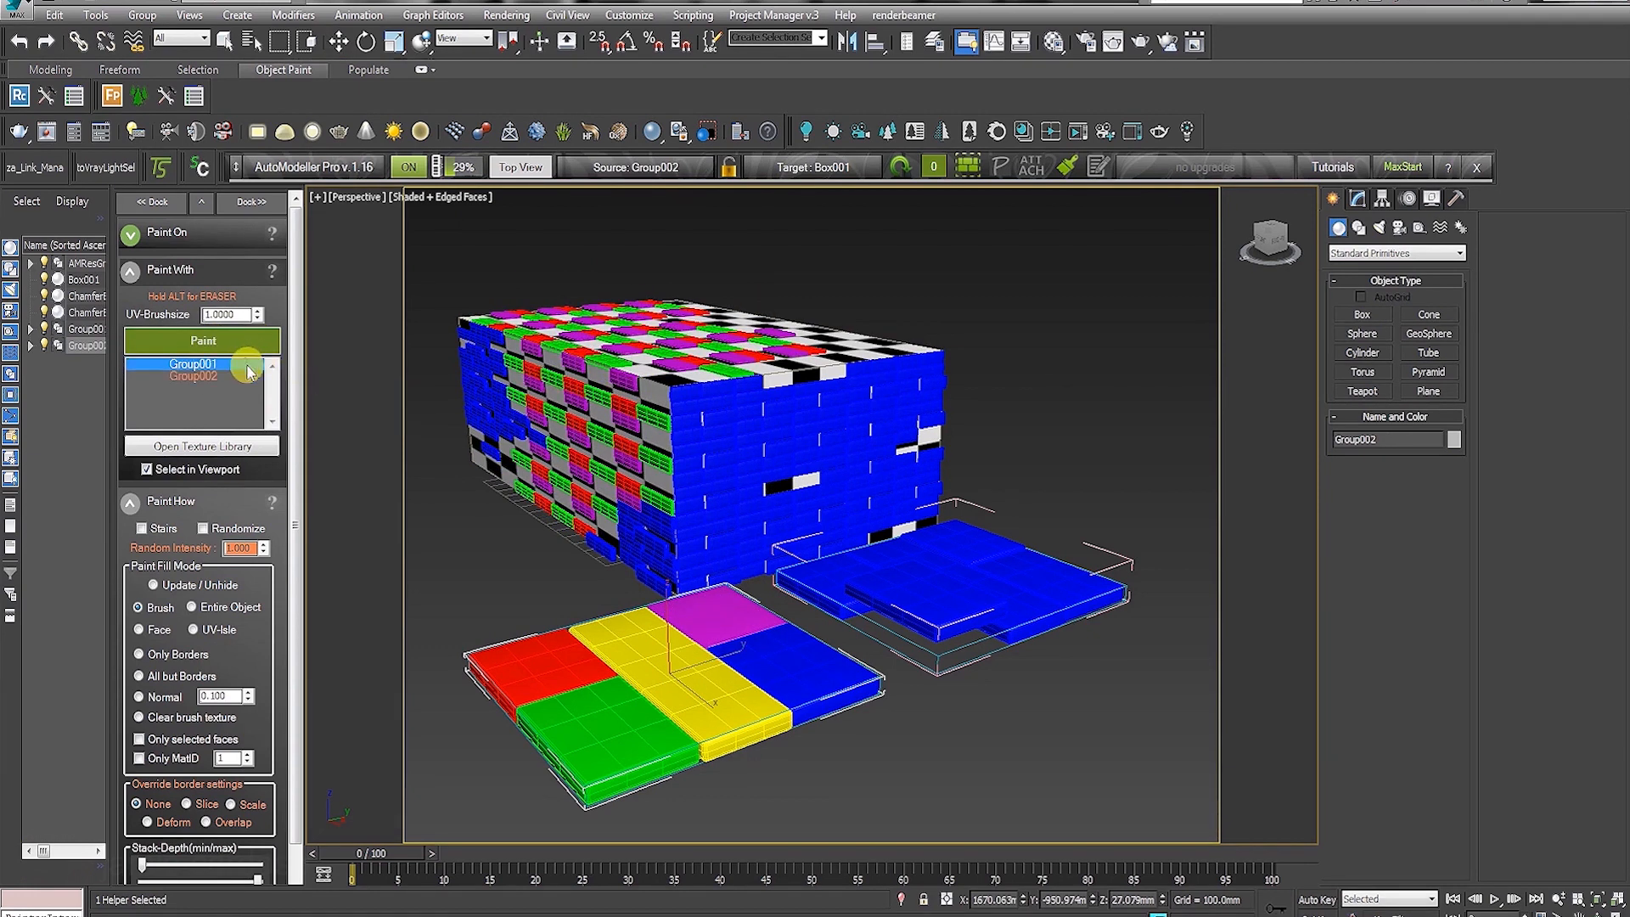
{"action": "mouse_move", "coordinate": [586, 416]}
{"action": "left_mouse_down"}
{"action": "mouse_move", "coordinate": [554, 395]}
{"action": "mouse_move", "coordinate": [648, 412]}
{"action": "mouse_move", "coordinate": [629, 571]}
{"action": "mouse_move", "coordinate": [644, 367]}
{"action": "left_mouse_up"}
{"action": "left_click", "coordinate": [338, 42]}
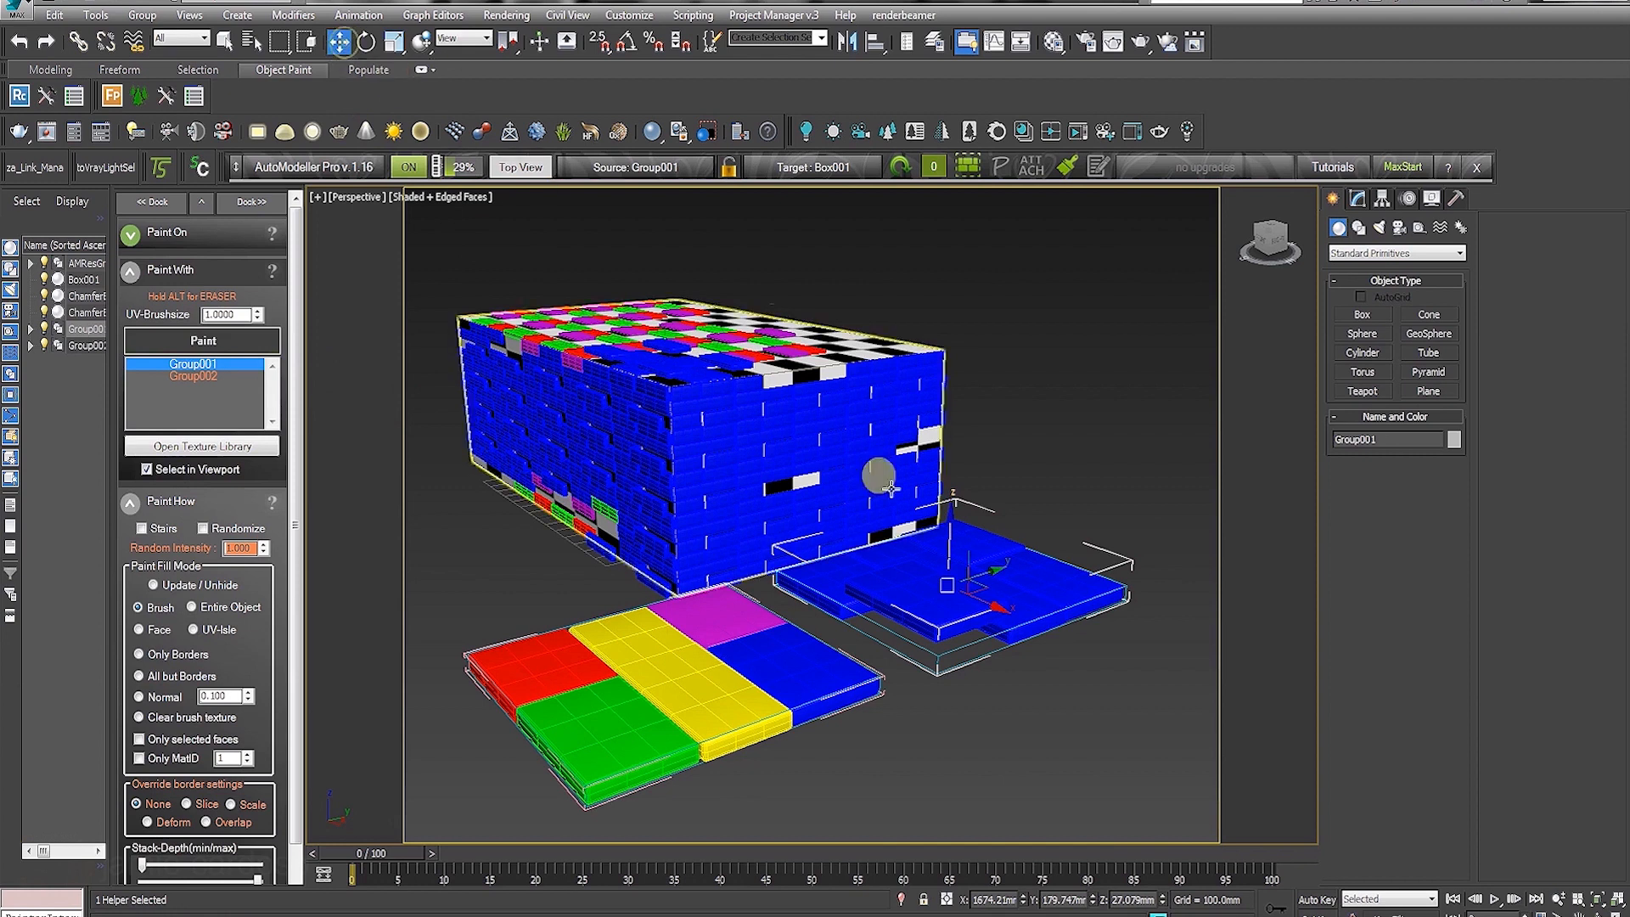
- Add an FFD 4x4x4 modifier to the raised blue piece Object003 and prepare its lattice for editing
{"action": "left_click", "coordinate": [900, 581]}
{"action": "left_click", "coordinate": [1357, 198]}
{"action": "left_click", "coordinate": [1392, 248]}
{"action": "left_click", "coordinate": [1362, 851]}
{"action": "left_click", "coordinate": [1386, 424]}
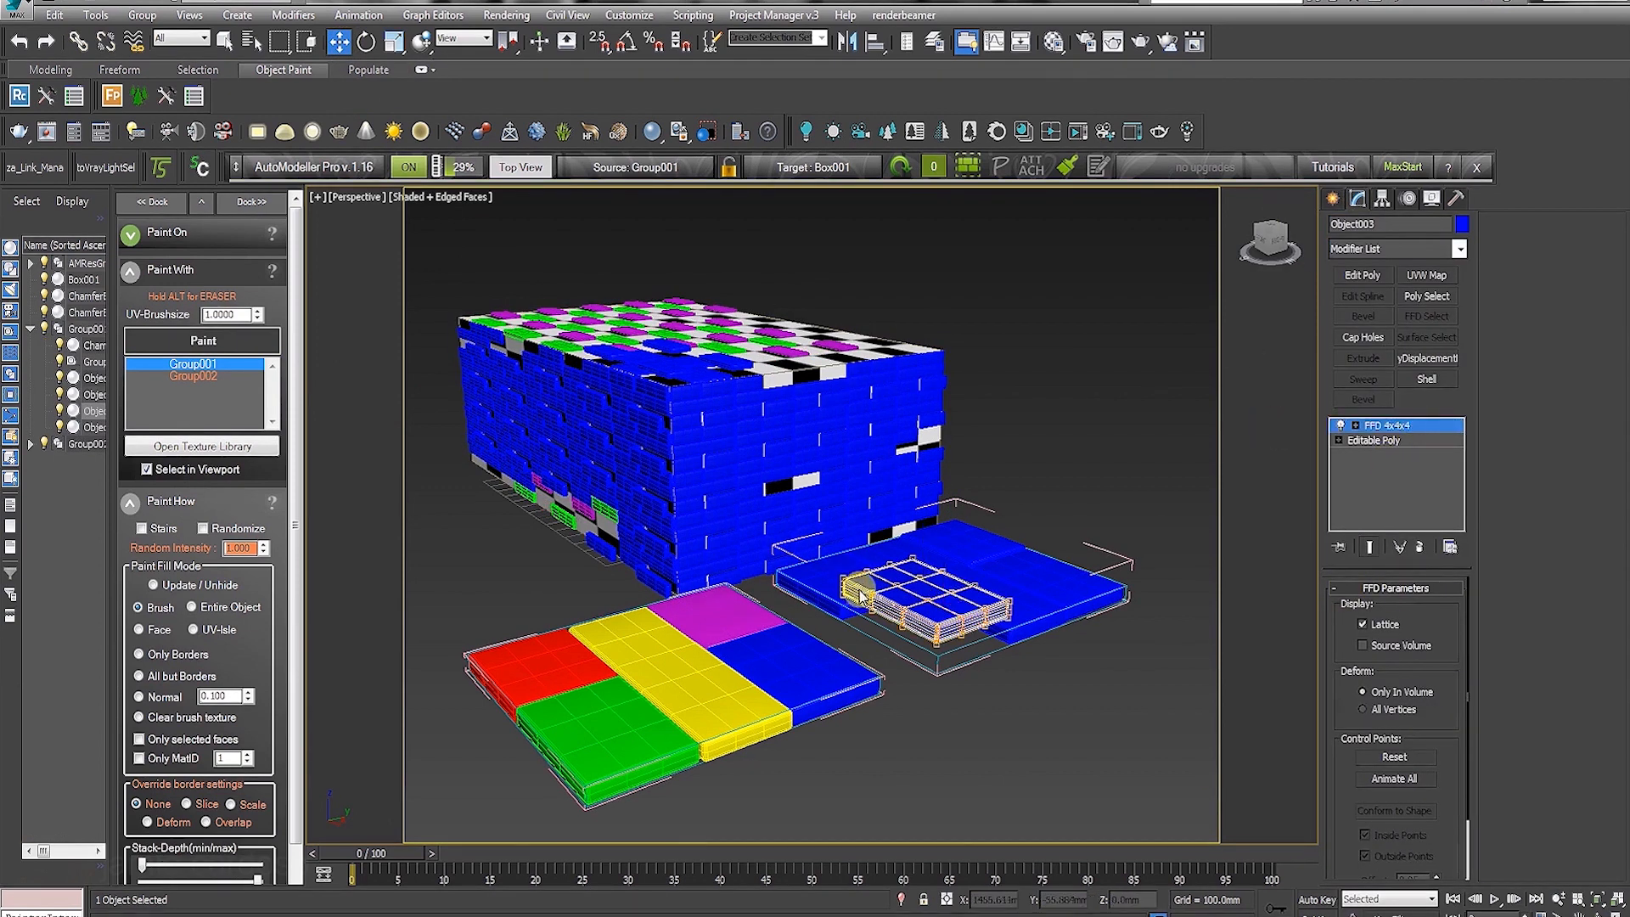
- Deform Object003 by lifting lattice control points near its rear corner and pulling those at the front outward
{"action": "left_click_drag", "start_coordinate": [900, 594], "coordinate": [936, 515]}
{"action": "left_click_drag", "start_coordinate": [992, 631], "coordinate": [1019, 653]}
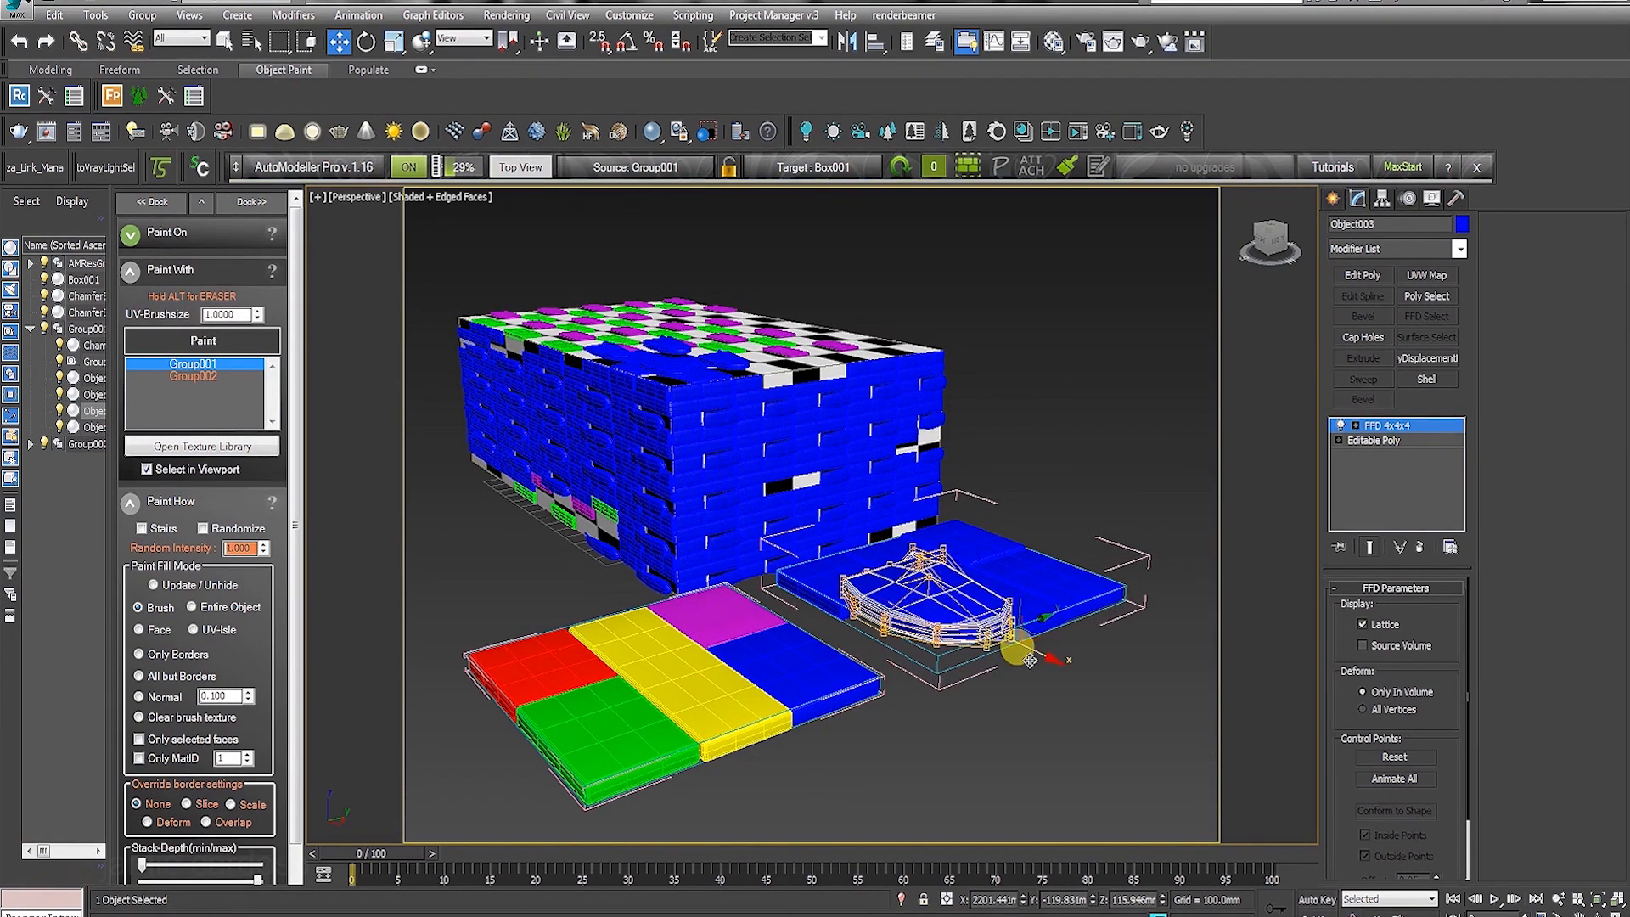
{"action": "left_click", "coordinate": [1331, 199]}
- Add an FFD 4x4x4 modifier to the magenta tile ChamferBox008 and raise its central lattice control points into a peak
{"action": "left_click", "coordinate": [718, 599]}
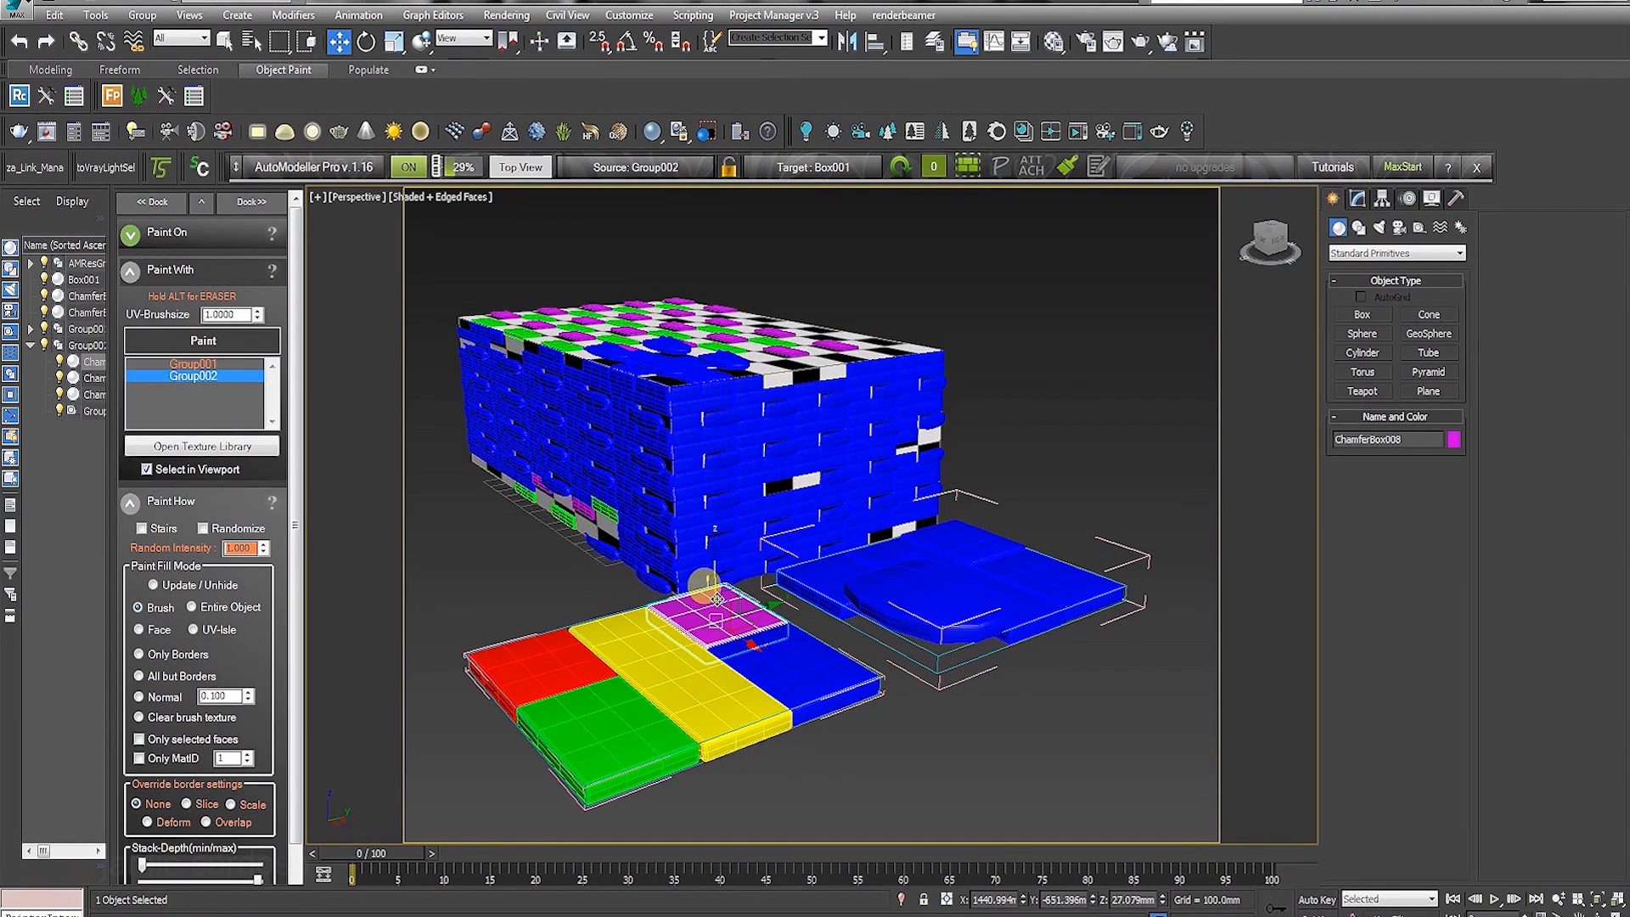
{"action": "left_click", "coordinate": [1358, 199]}
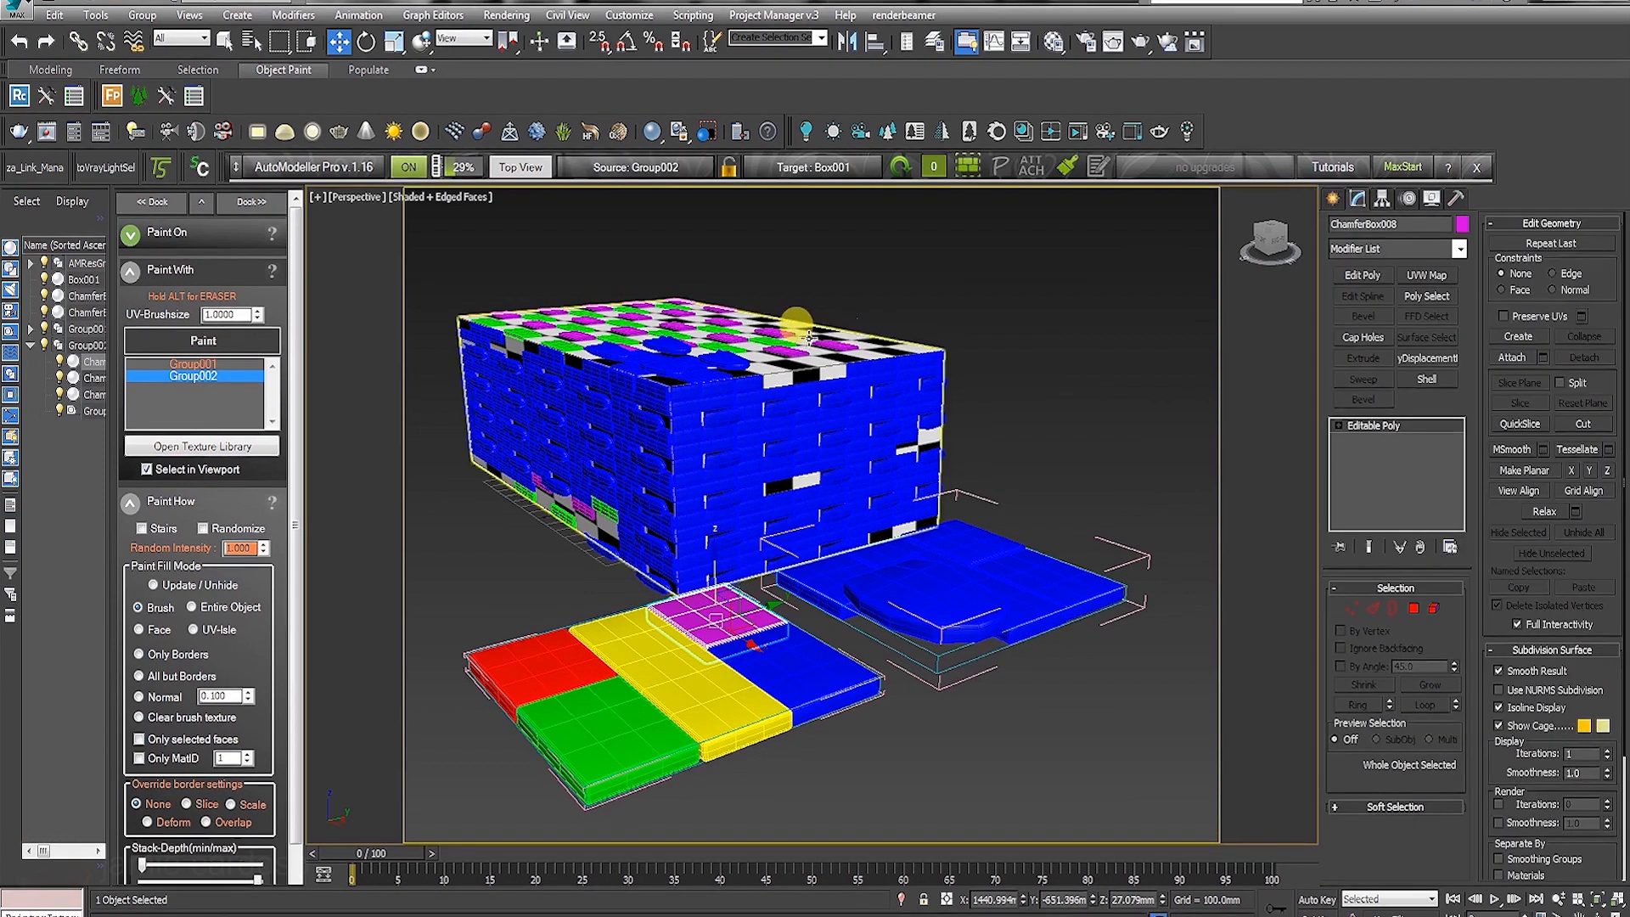
{"action": "scroll", "coordinate": [811, 509], "scroll_direction": "up", "scroll_amount": 5}
{"action": "left_click", "coordinate": [1459, 248]}
{"action": "left_click", "coordinate": [1397, 851]}
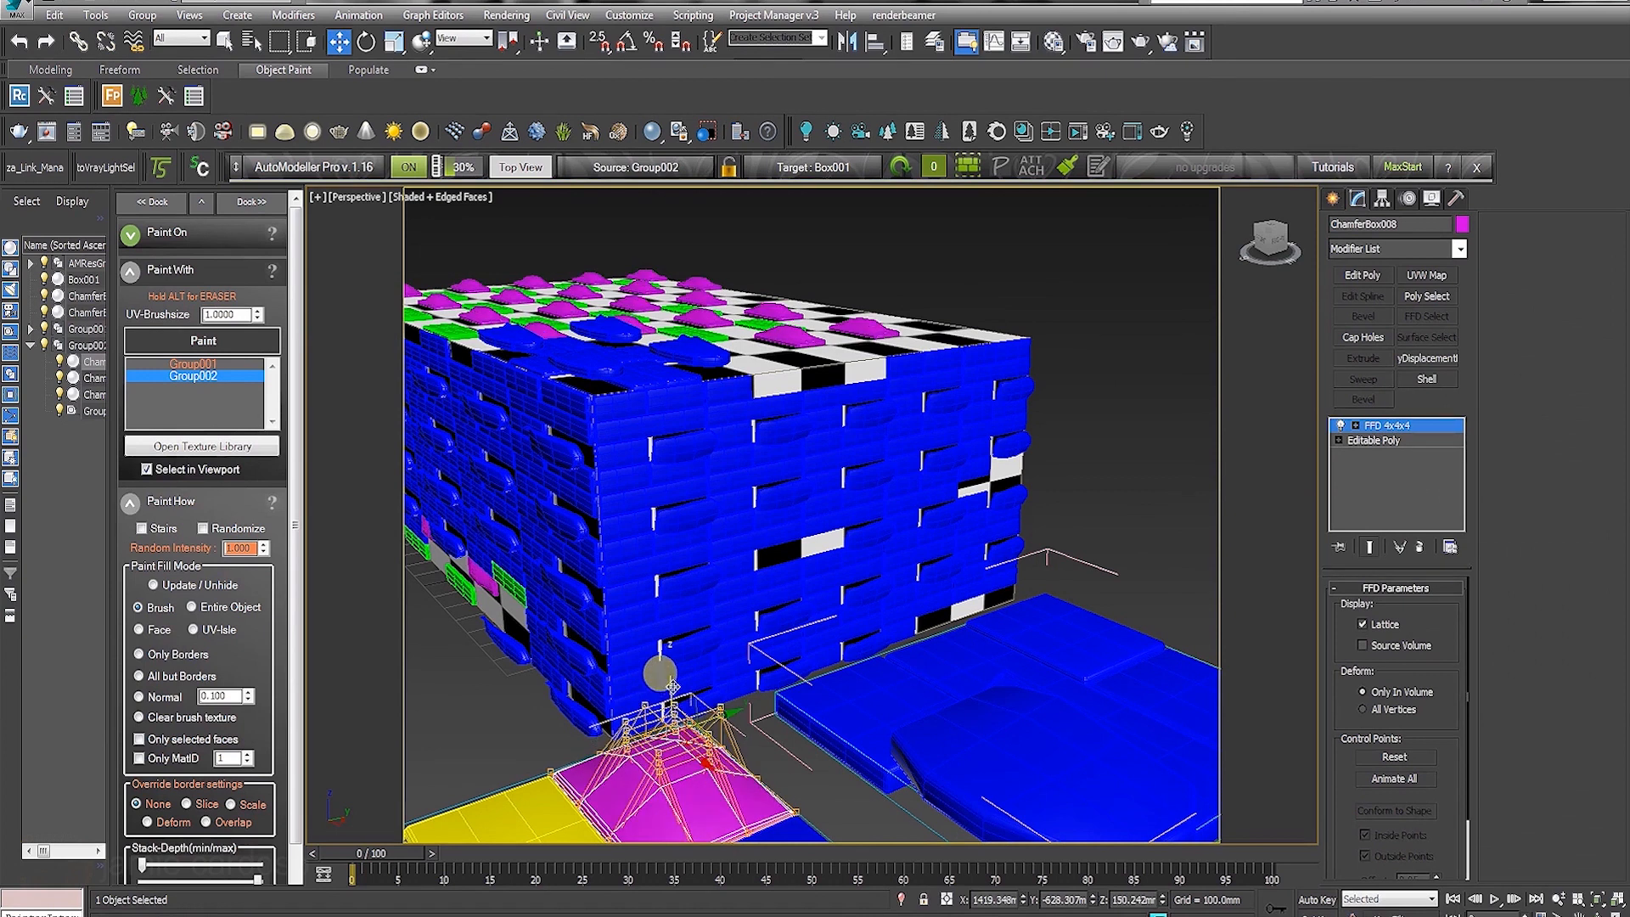
{"action": "scroll", "coordinate": [800, 454], "scroll_direction": "down", "scroll_amount": 3}
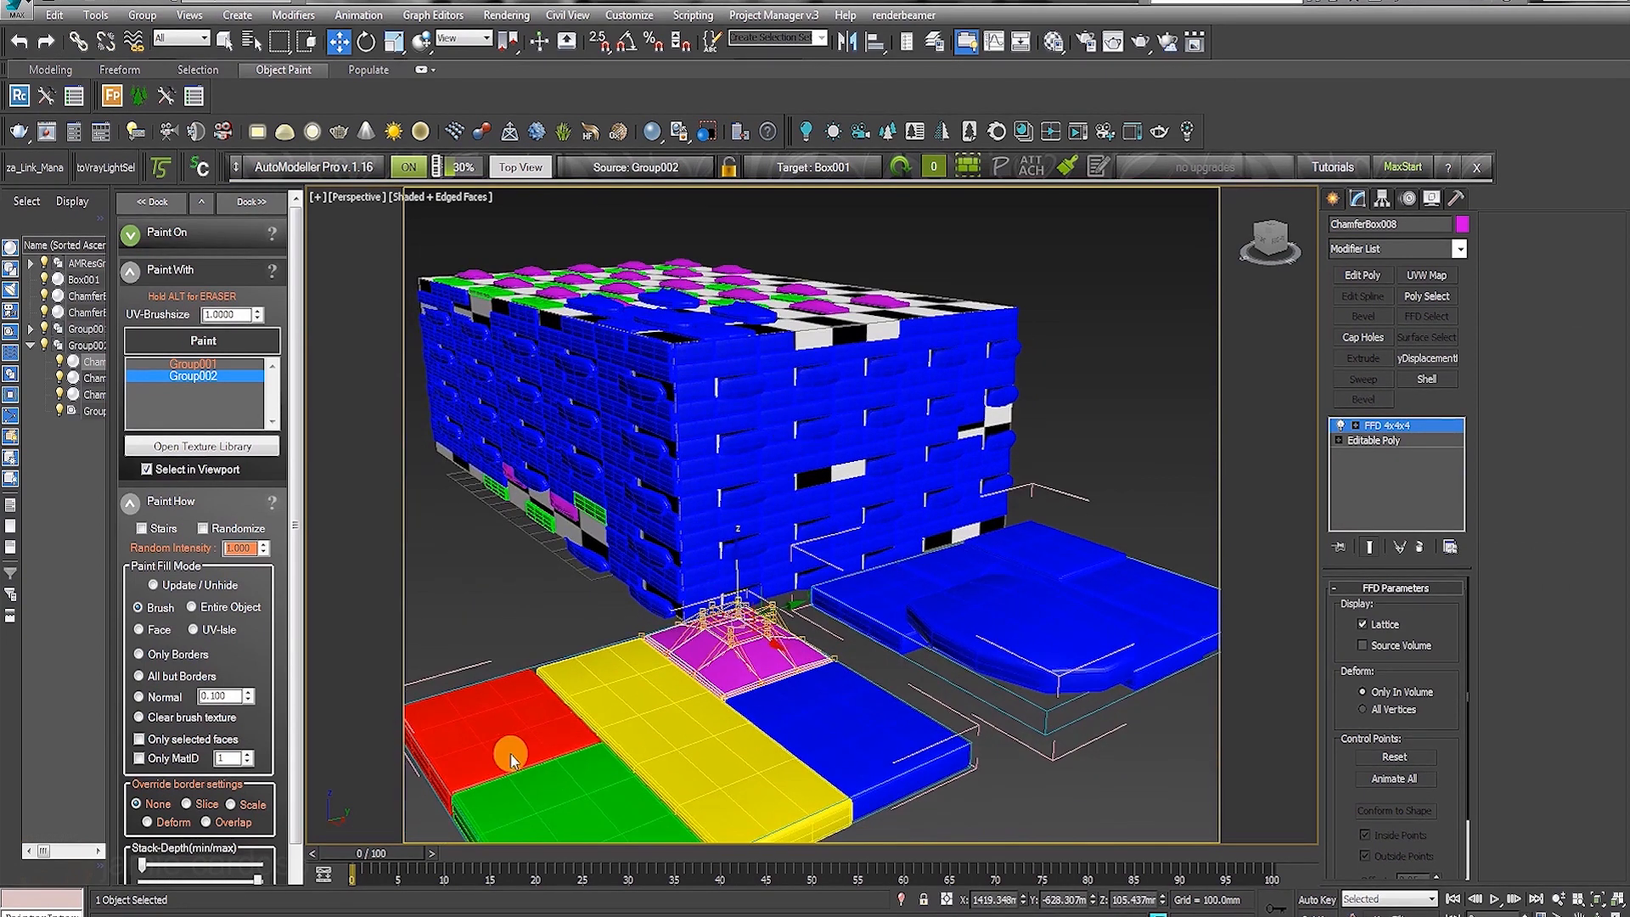
- Resize the box gizmo of Group002 to a length of about 592 mm and a height of about 107 mm
{"action": "left_click", "coordinate": [923, 668]}
{"action": "left_click", "coordinate": [1359, 200]}
{"action": "mouse_move", "coordinate": [1433, 616]}
{"action": "left_mouse_down"}
{"action": "mouse_move", "coordinate": [1437, 592]}
{"action": "mouse_move", "coordinate": [1438, 645]}
{"action": "left_mouse_up"}
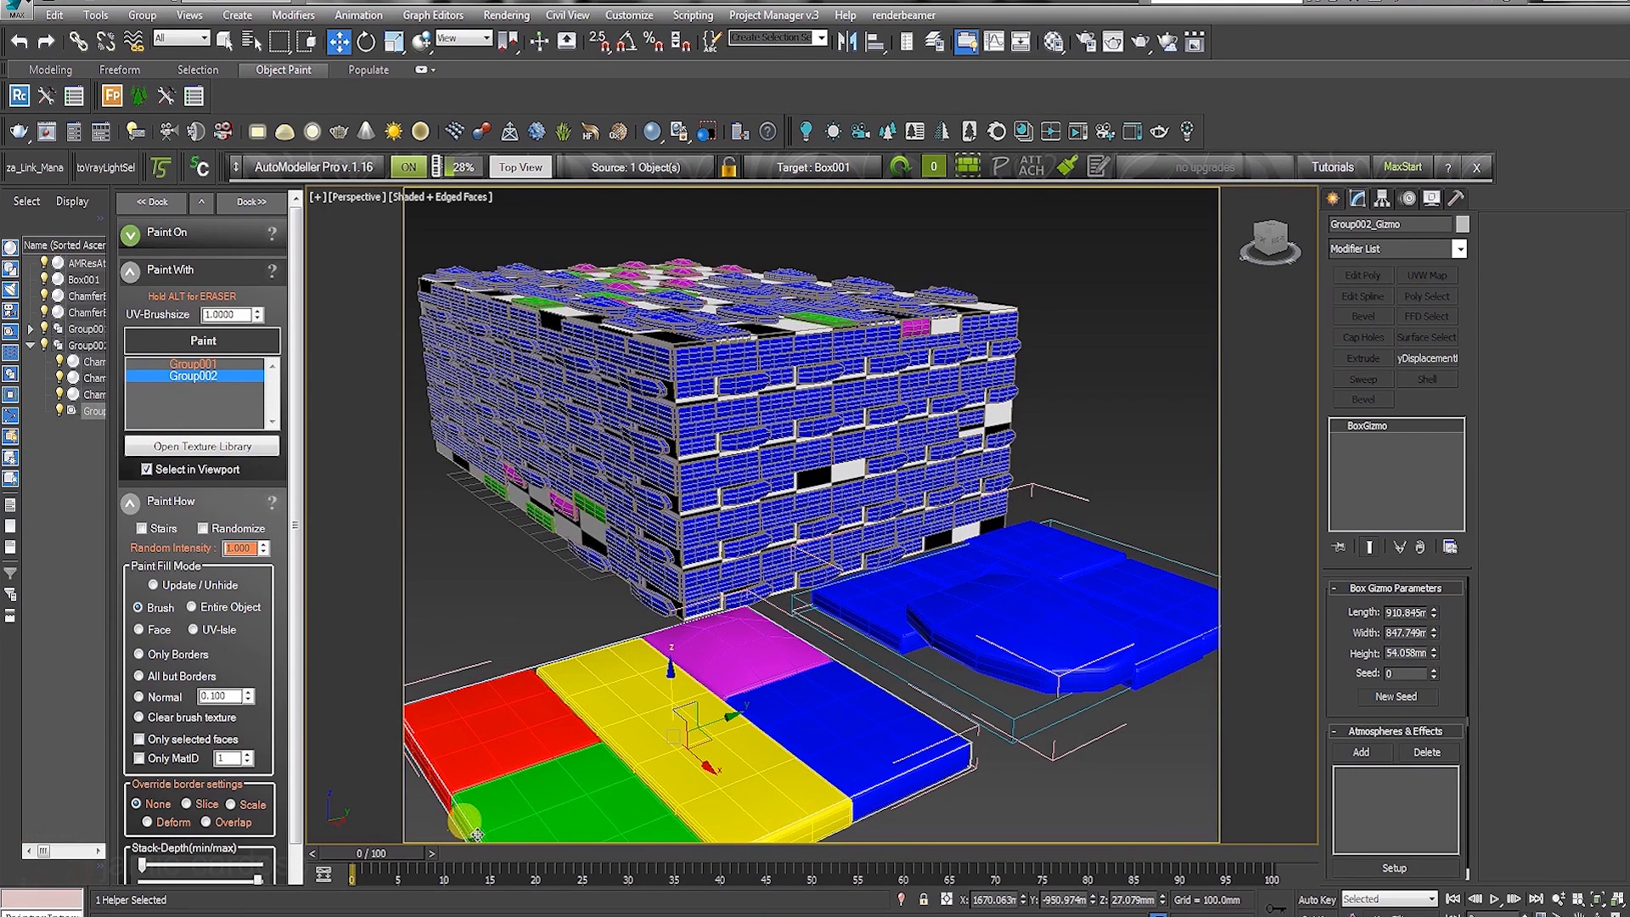
{"action": "left_click_drag", "start_coordinate": [1433, 611], "coordinate": [1434, 638]}
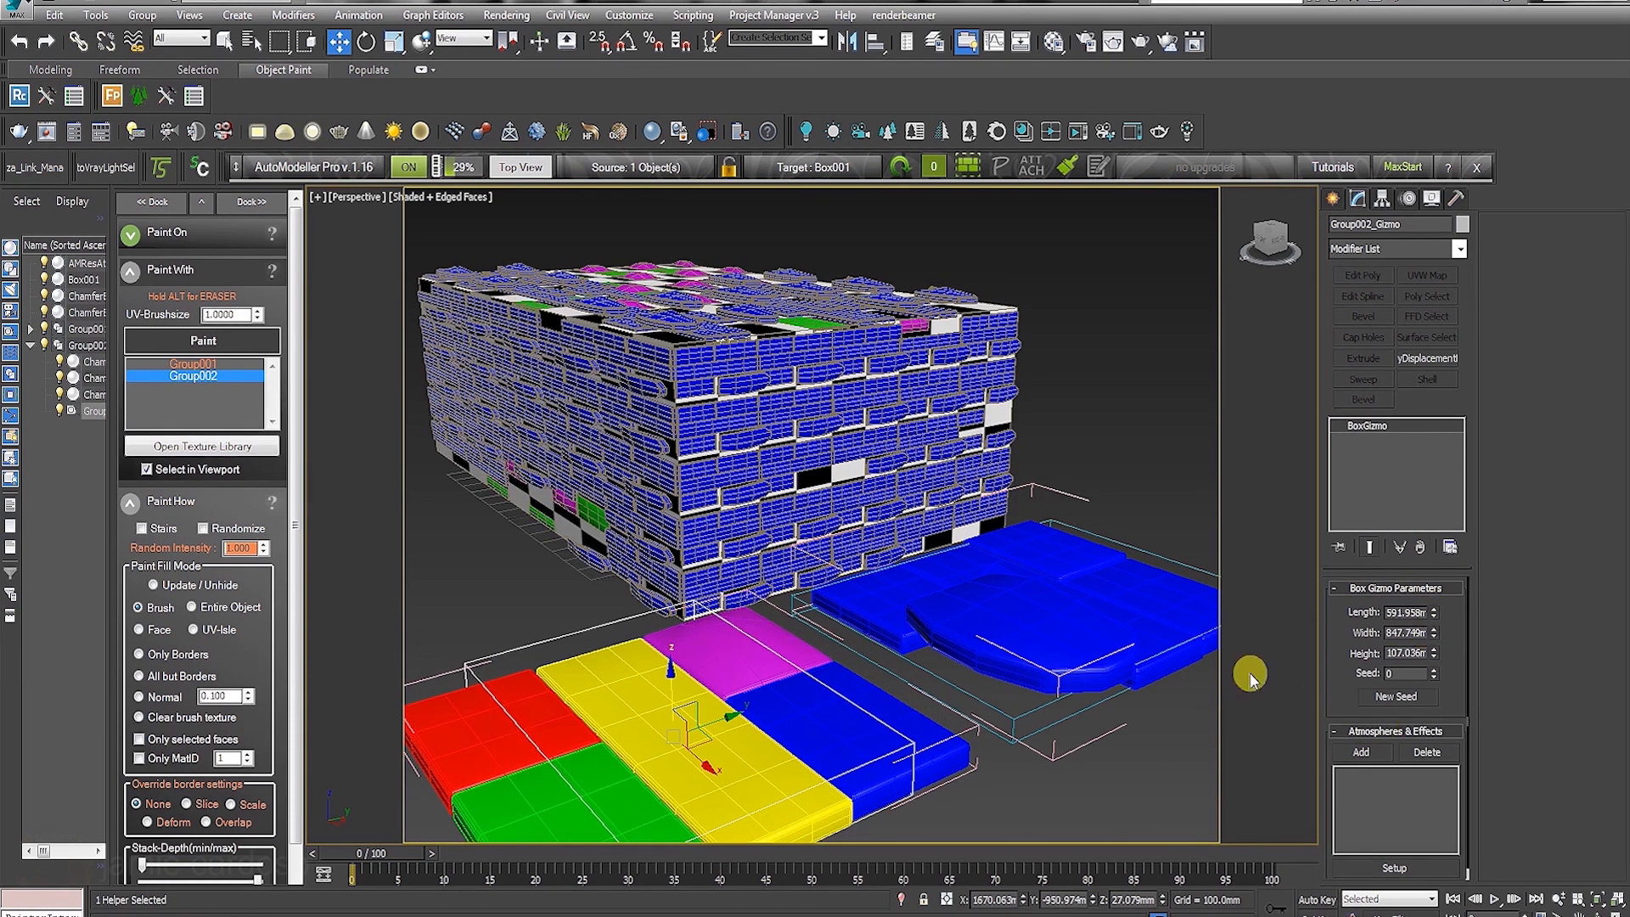
- Select the painted result group AMResGrp_Box001 and attach its pieces into a single editable mesh
{"action": "left_click", "coordinate": [1120, 645]}
{"action": "left_click", "coordinate": [878, 339]}
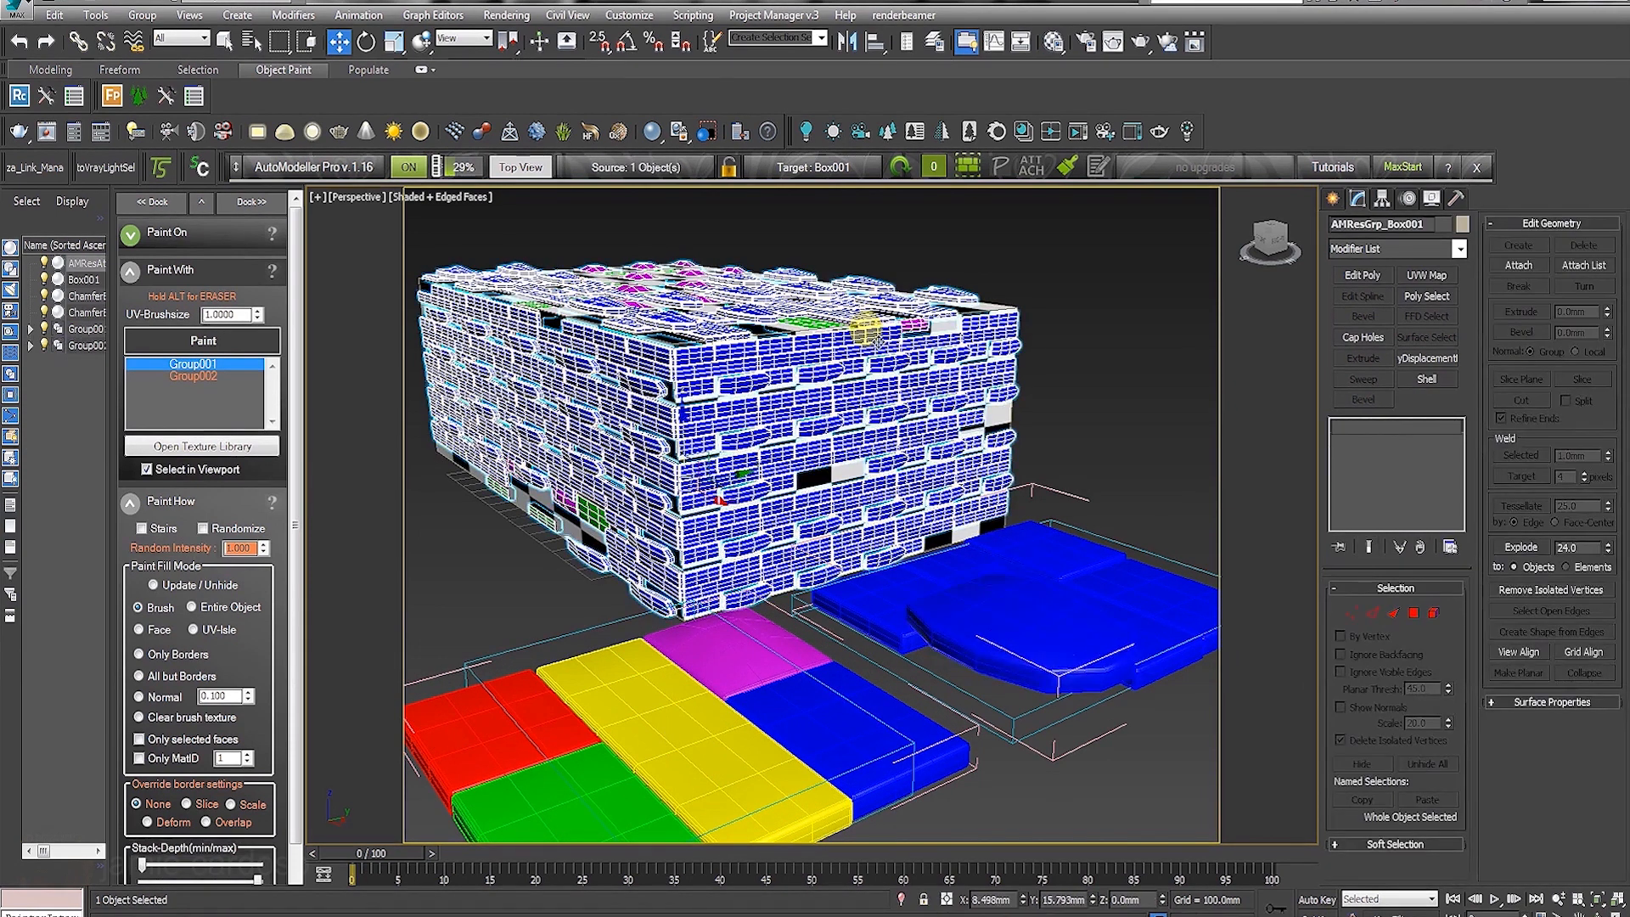
{"action": "left_click", "coordinate": [1027, 174]}
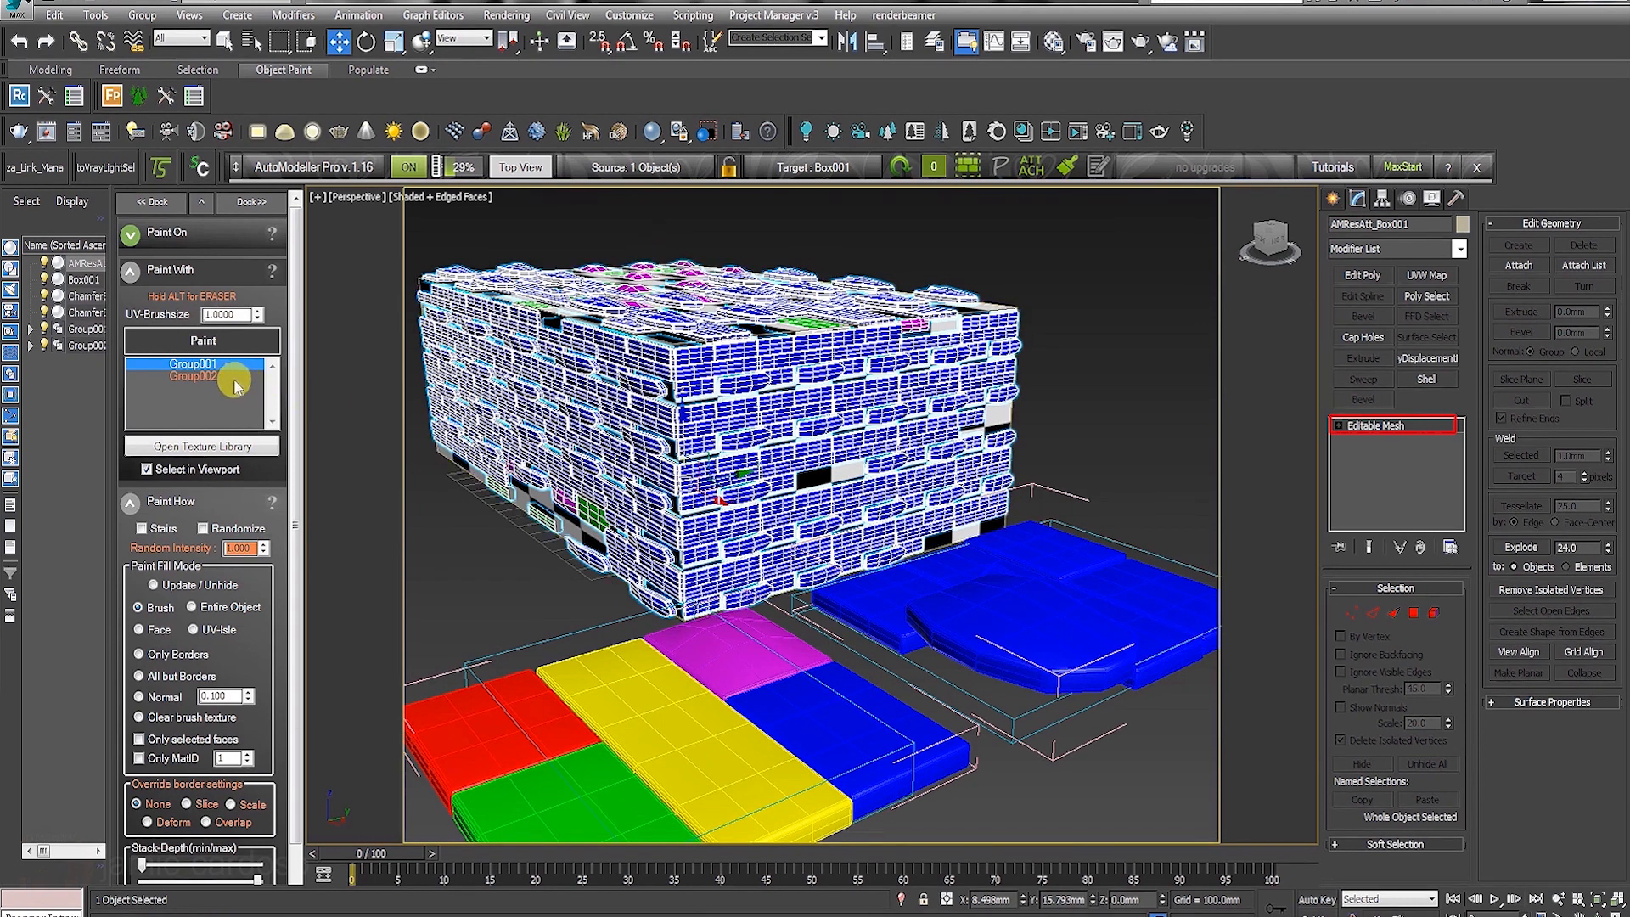
- Paint Group002 tiles down the box's side from its upper front corner, switch the source back to Group001 and leave painting
{"action": "left_click", "coordinate": [199, 375]}
{"action": "left_click", "coordinate": [203, 341]}
{"action": "mouse_move", "coordinate": [684, 373]}
{"action": "left_mouse_down"}
{"action": "mouse_move", "coordinate": [552, 399]}
{"action": "mouse_move", "coordinate": [564, 340]}
{"action": "mouse_move", "coordinate": [654, 480]}
{"action": "mouse_move", "coordinate": [582, 476]}
{"action": "mouse_move", "coordinate": [590, 509]}
{"action": "left_mouse_up"}
{"action": "left_click", "coordinate": [211, 364]}
{"action": "left_click", "coordinate": [338, 42]}
- Start a V-Ray mesh export of the attached result AMResAtt_Box001 with automatic proxy creation enabled
{"action": "left_click", "coordinate": [789, 357]}
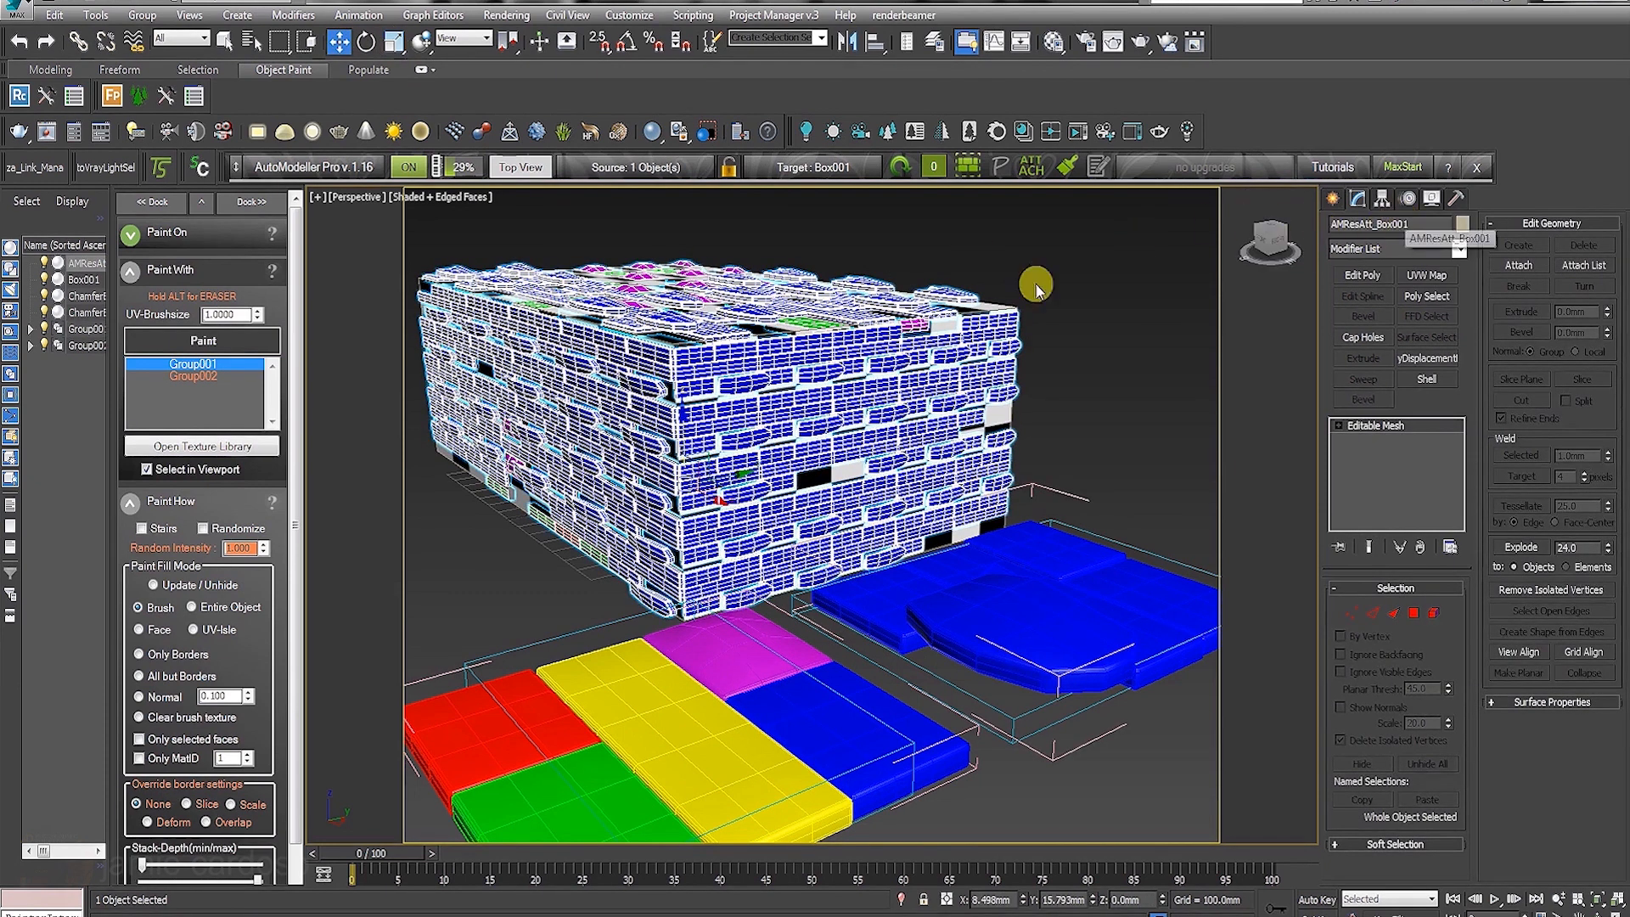
{"action": "right_click", "coordinate": [811, 386]}
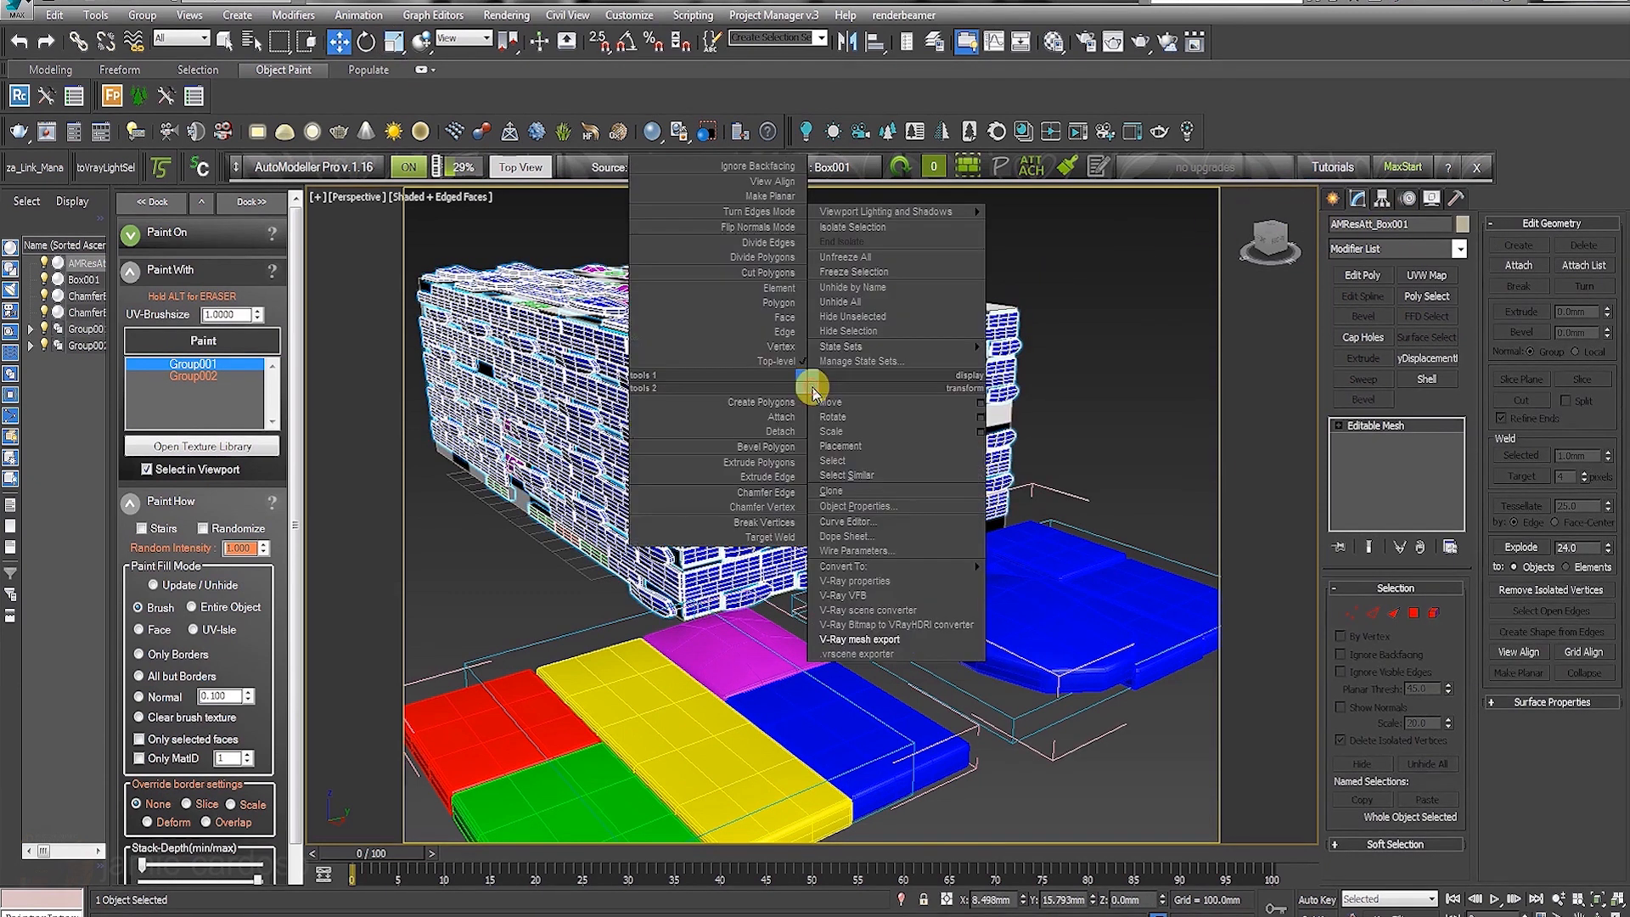
{"action": "left_click", "coordinate": [884, 640]}
{"action": "left_click", "coordinate": [680, 481]}
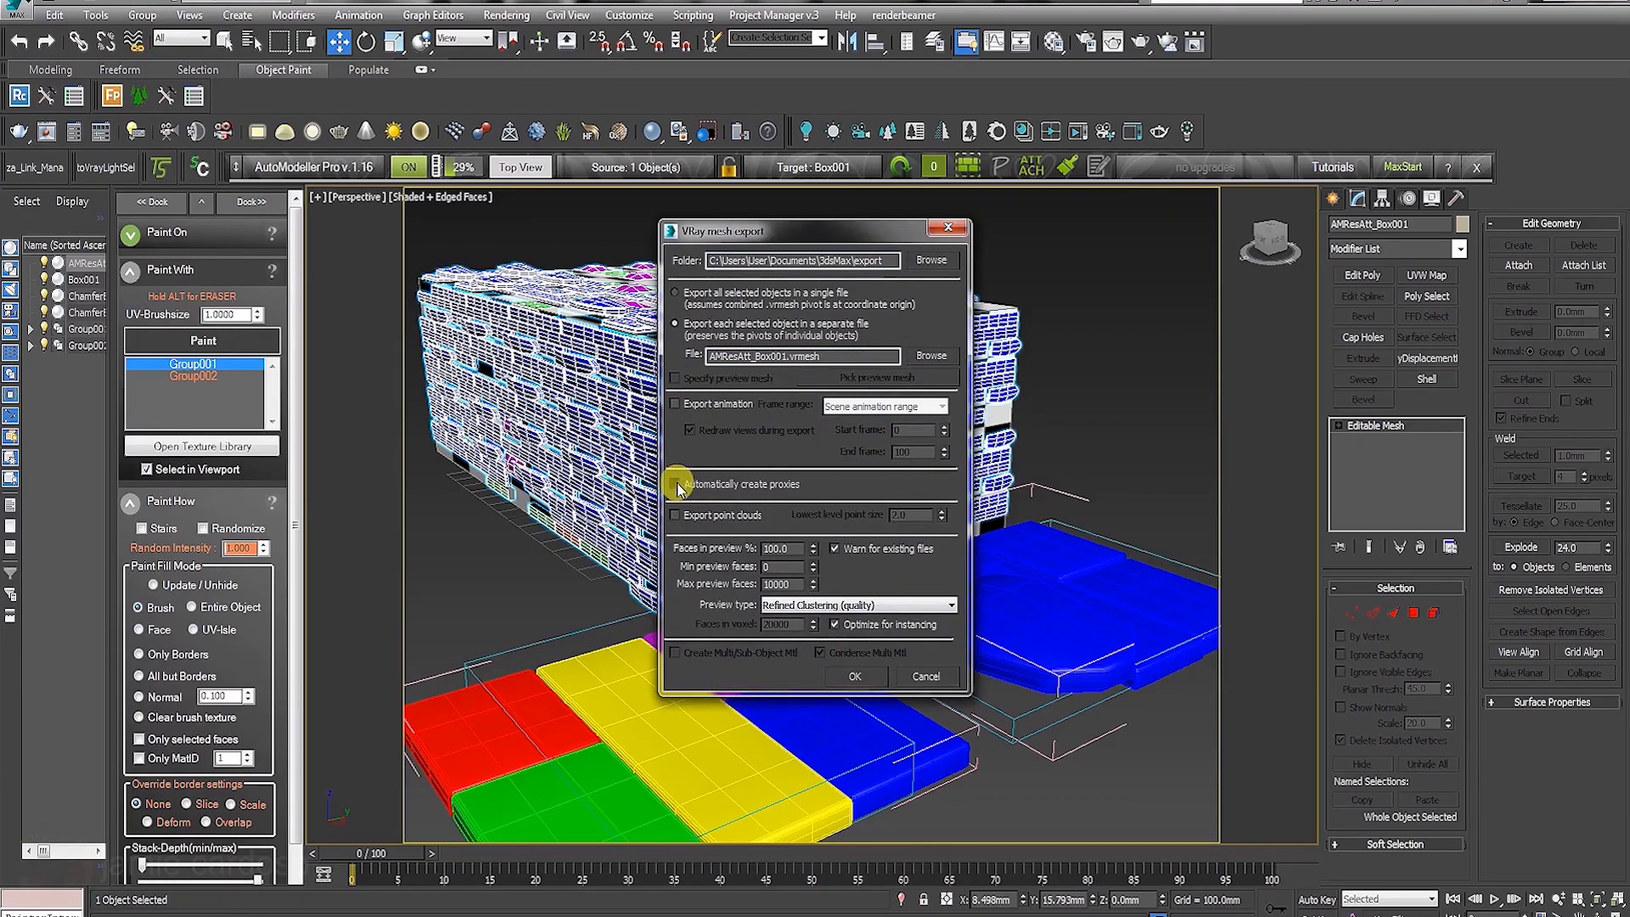